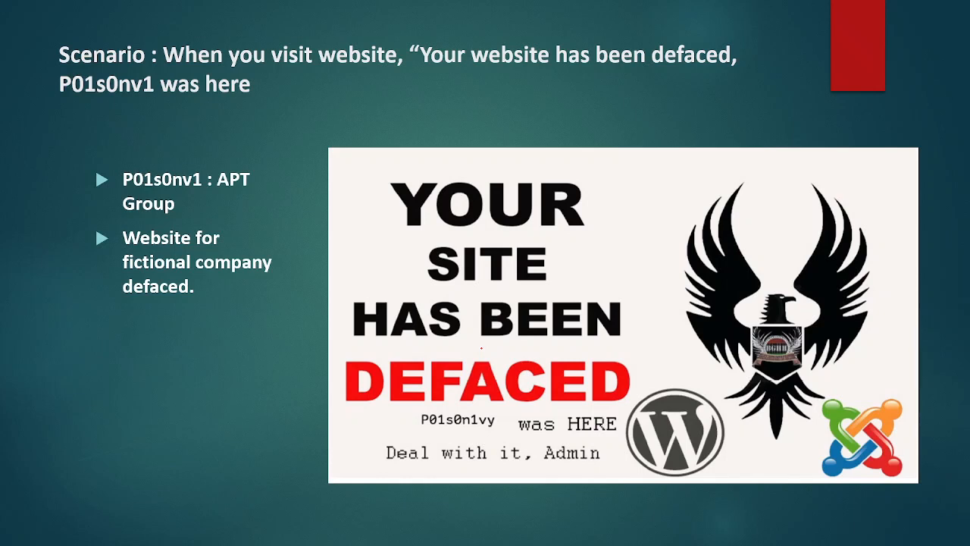
key(Right)
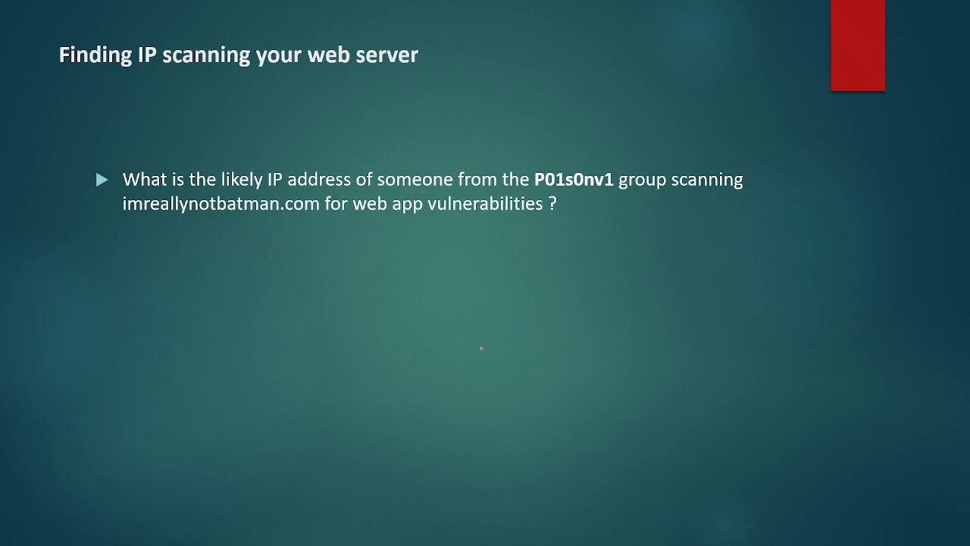
key(Right)
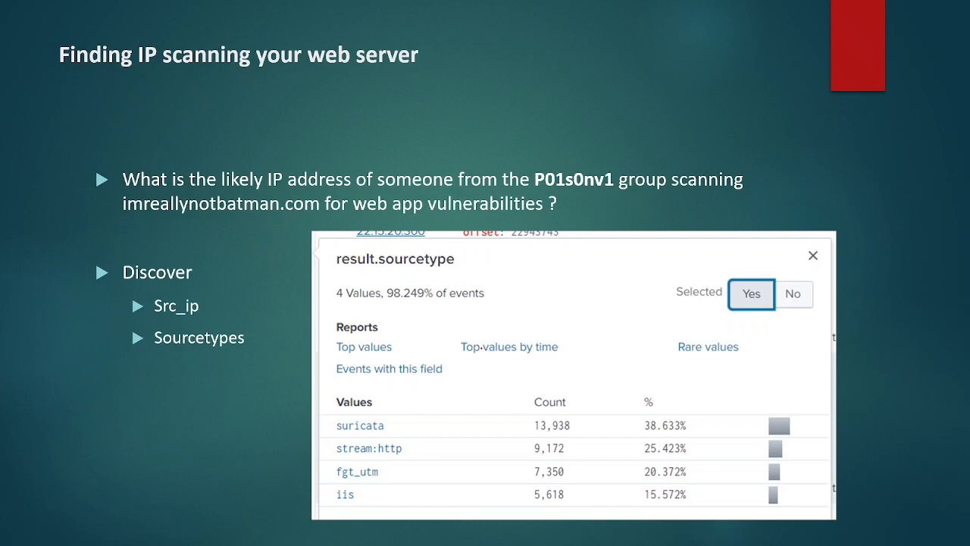
key(Left)
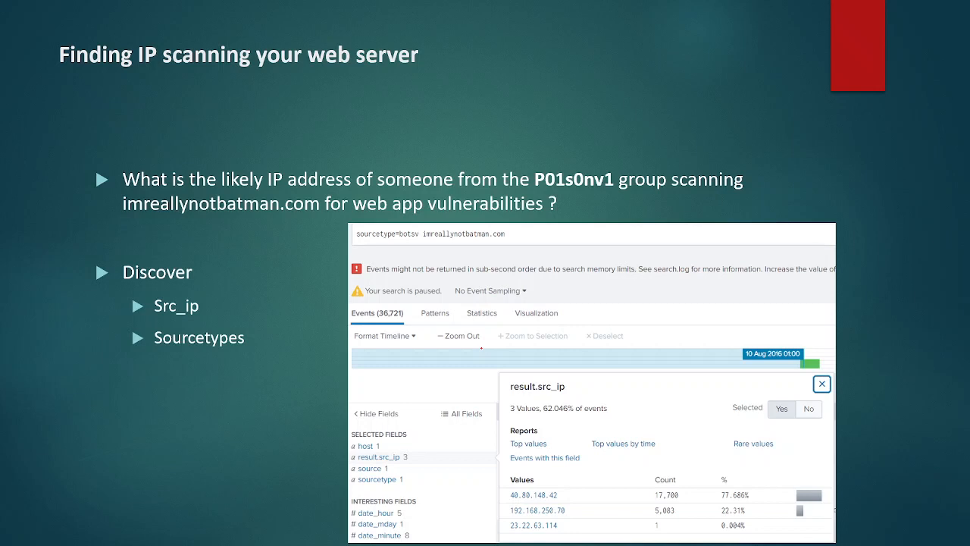
key(Right)
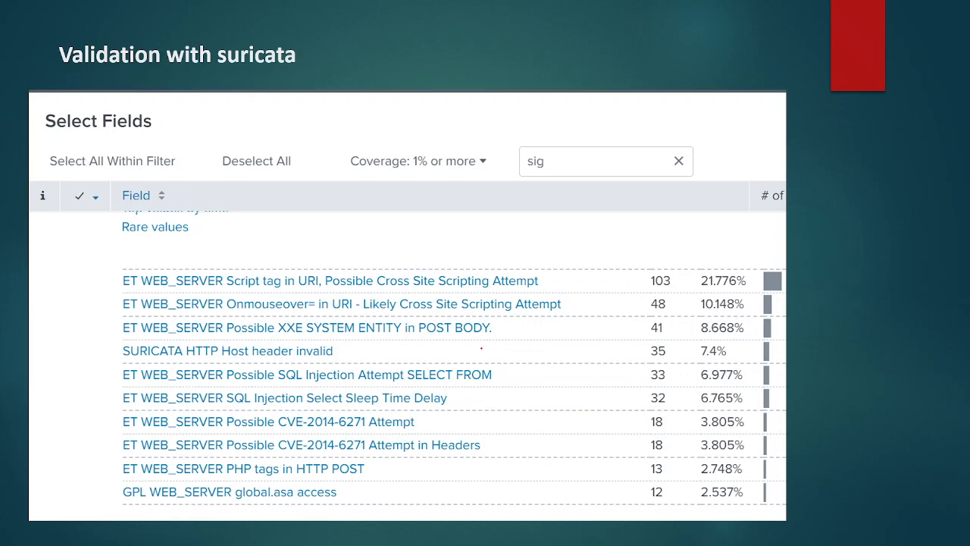
Switch to Splunk in the browser, enter the search sourcetype=botsv and set its time range to All time.
key(alt+Tab)
key(alt+Tab)
key(alt+Tab)
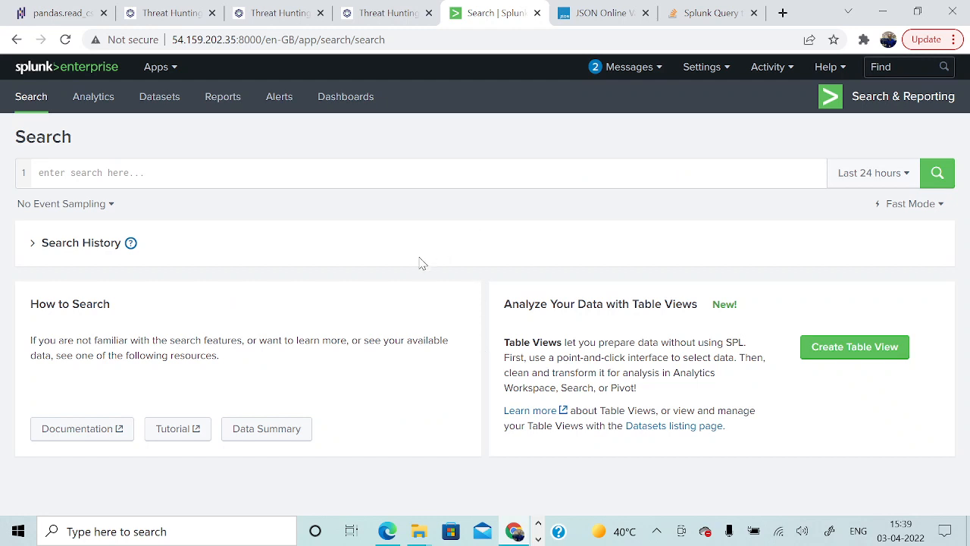
click(111, 177)
text(sou)
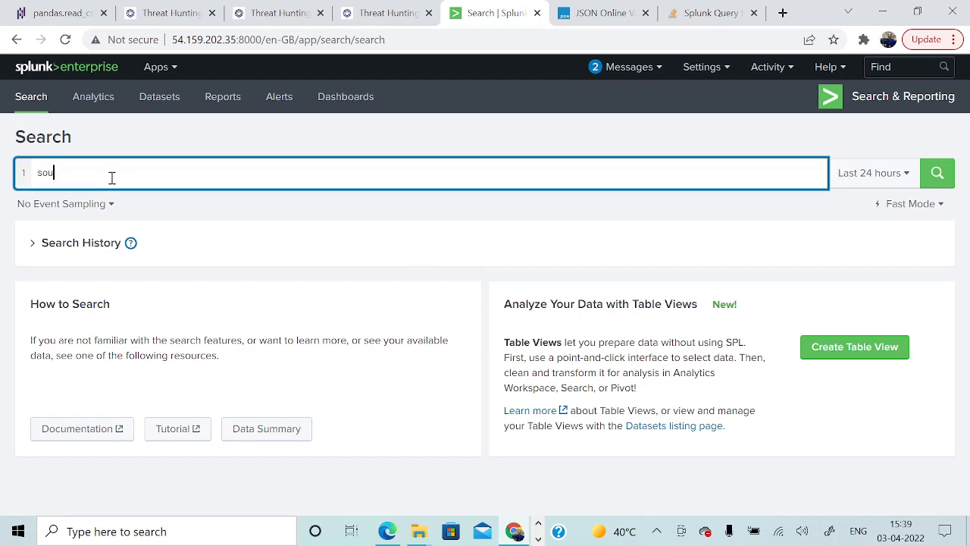
text(rcetype=)
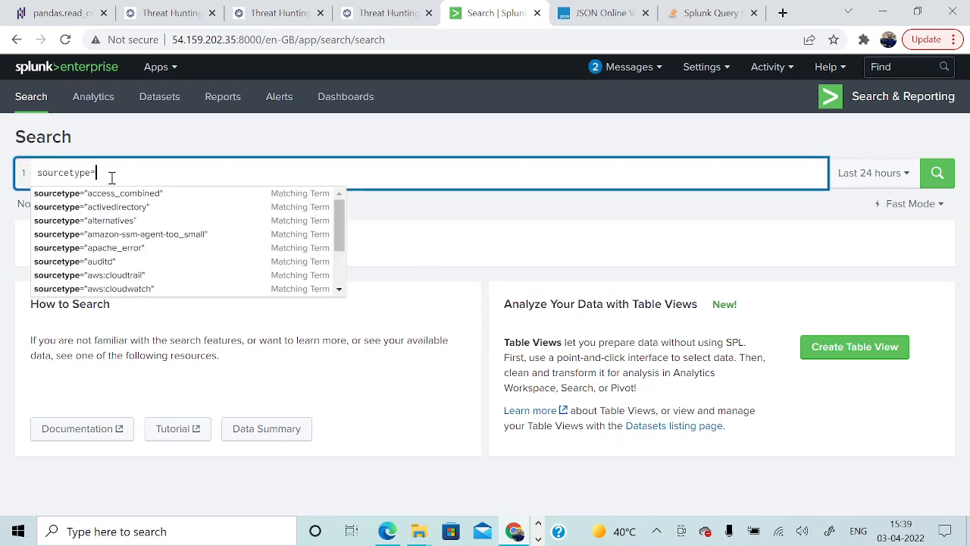
text(botsv)
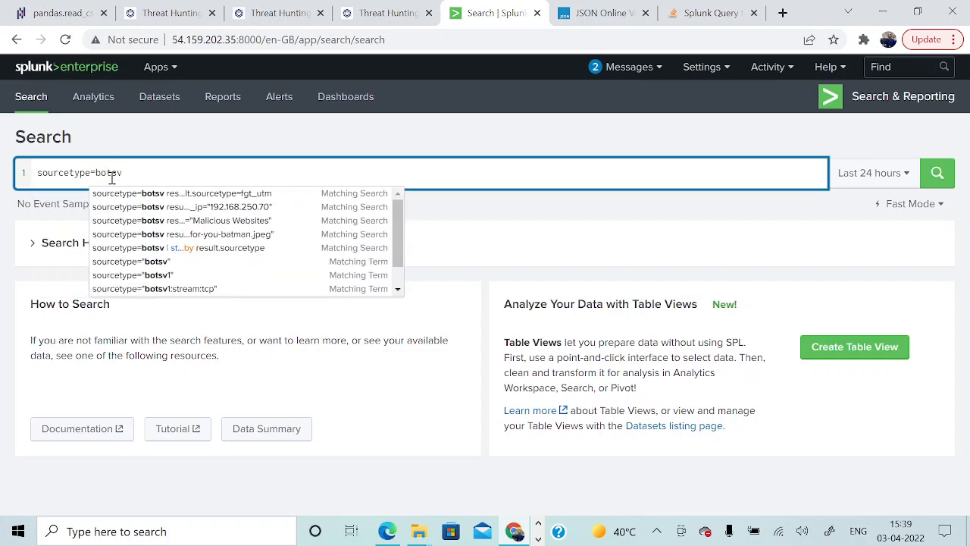
click(879, 173)
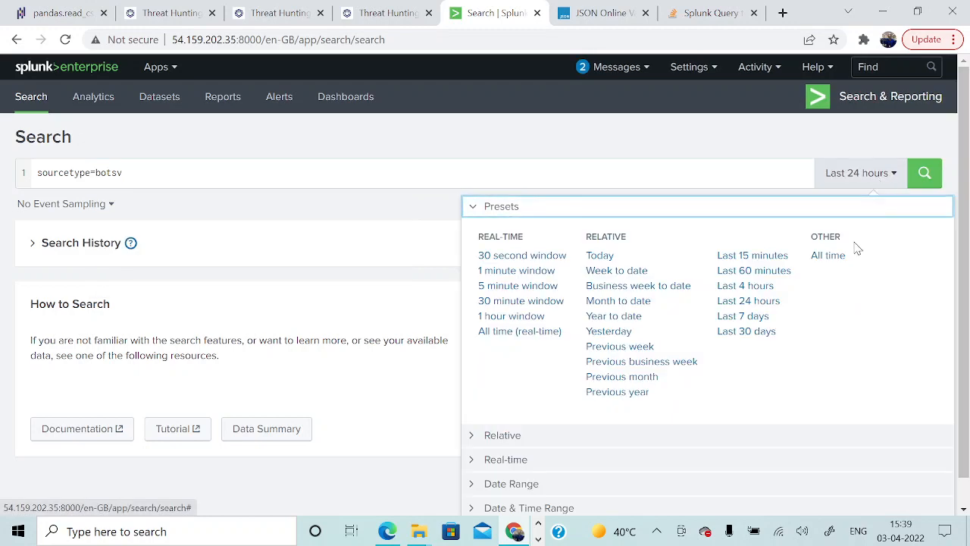
click(827, 258)
Append | stats count by result.sourcetype to the botsv query and run the search.
click(206, 171)
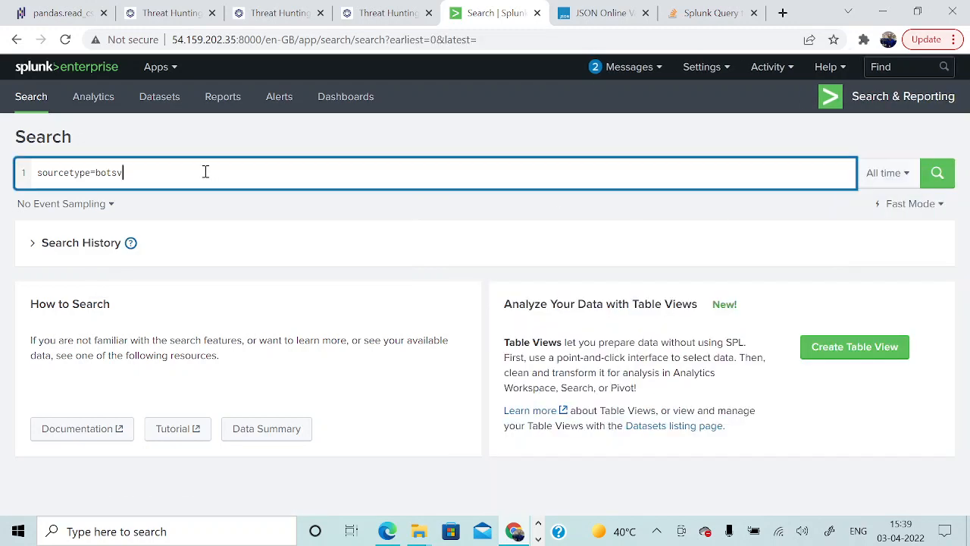
text(| )
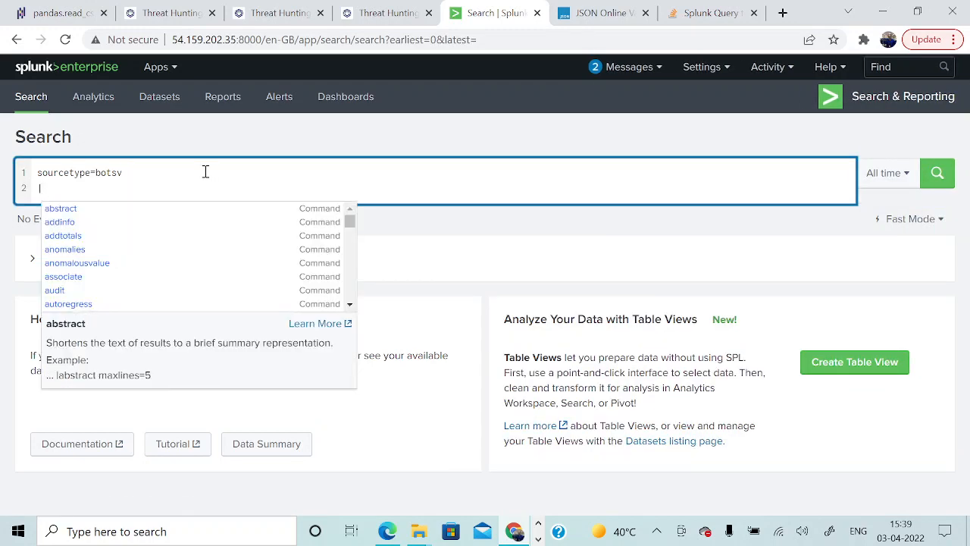
text(stats count )
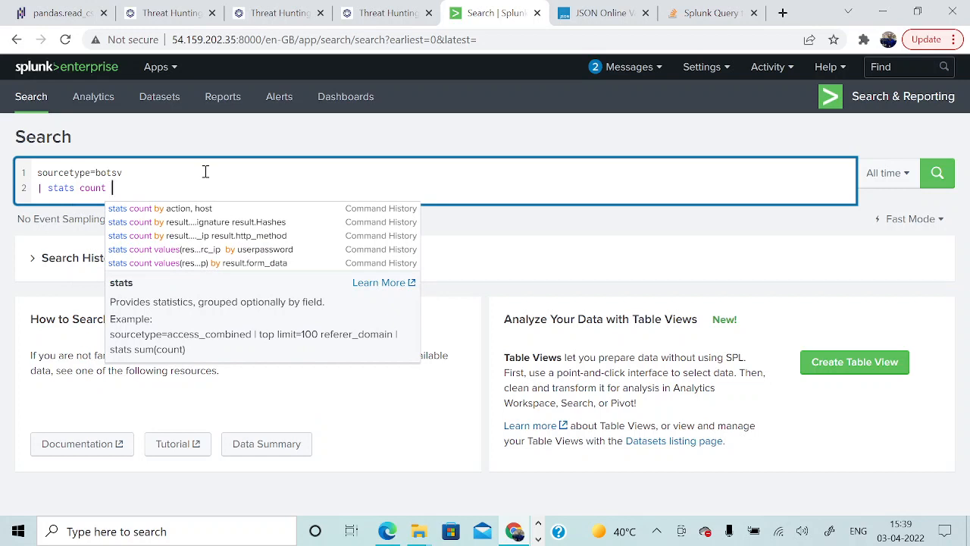
text(by)
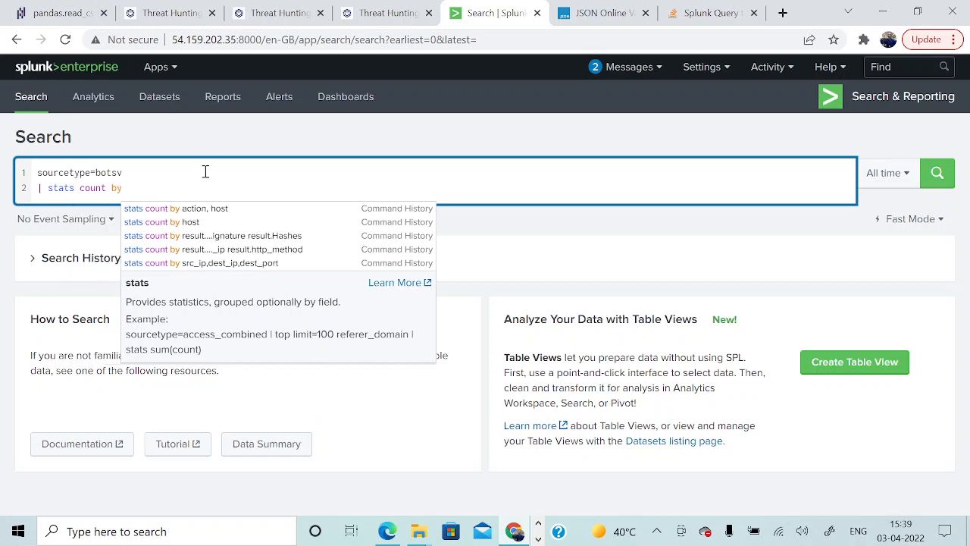
text( result)
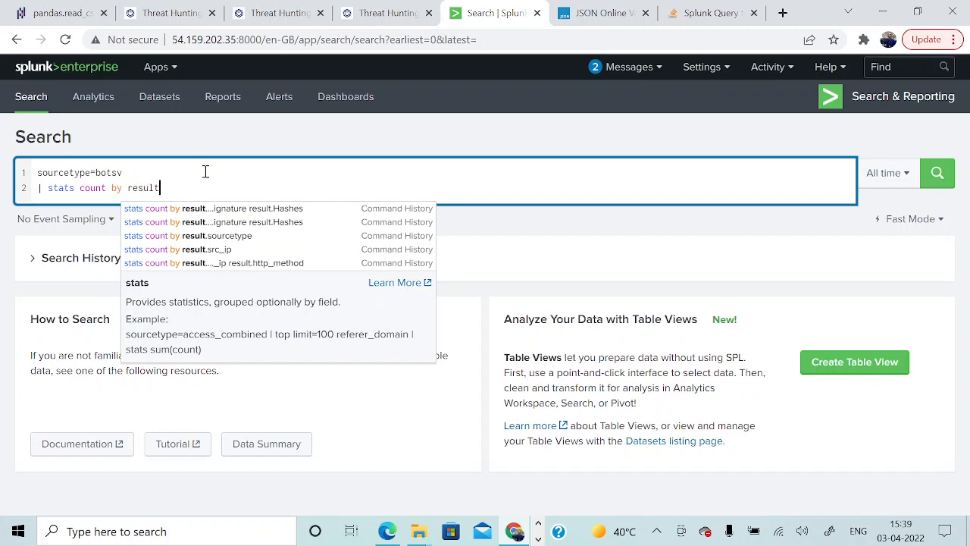
text(.sourcetype)
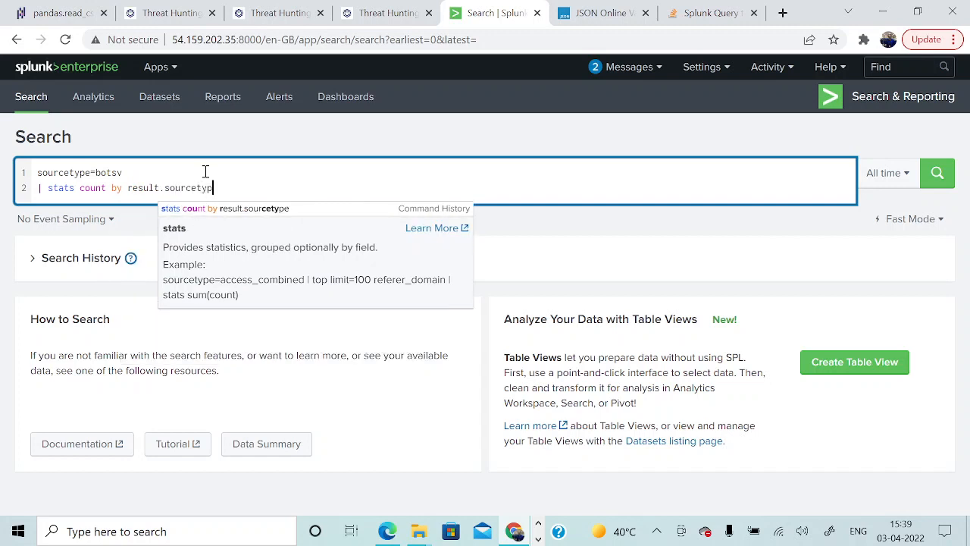
click(936, 173)
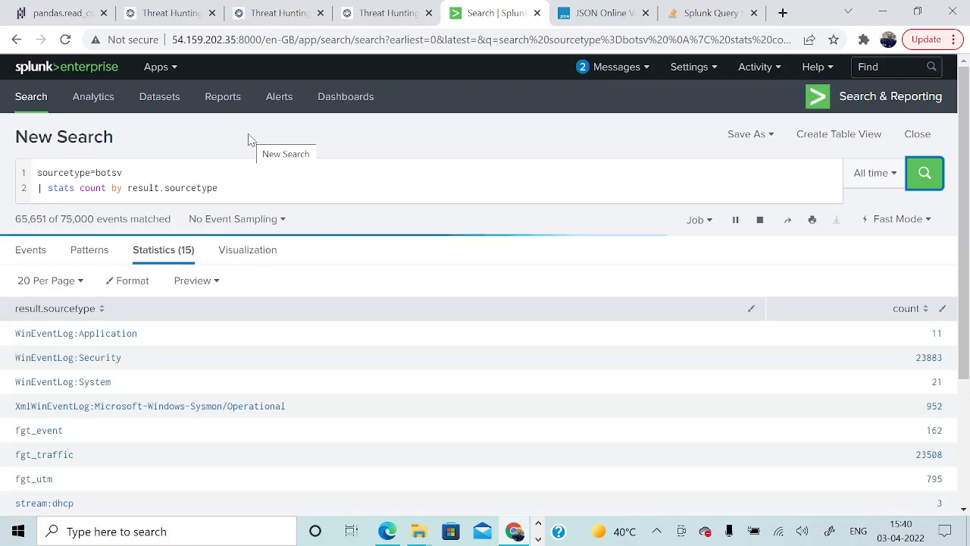
Review the source type statistics and change the query to sourcetype=botsv imreallynotbatman.com, without the stats clause.
scroll(407, 433, down, 2)
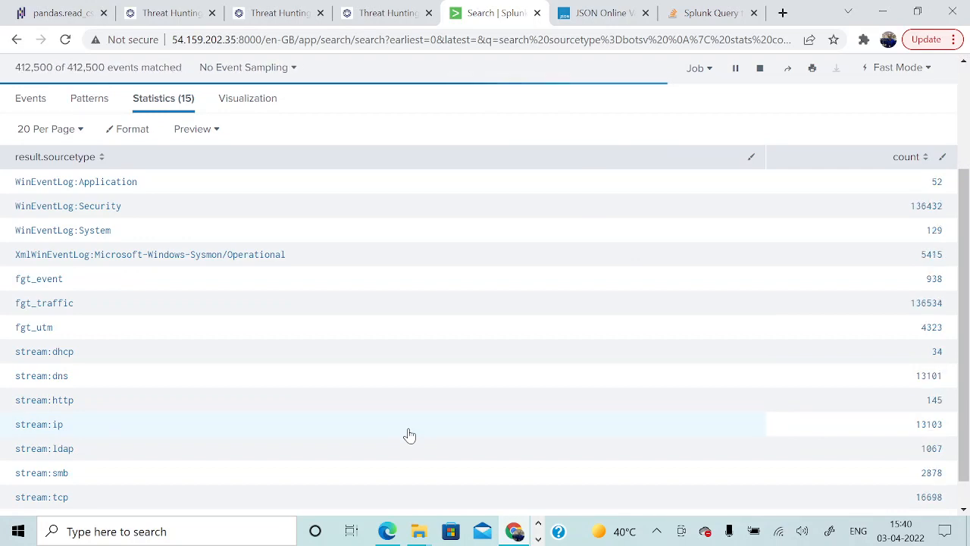
scroll(409, 435, down, 1)
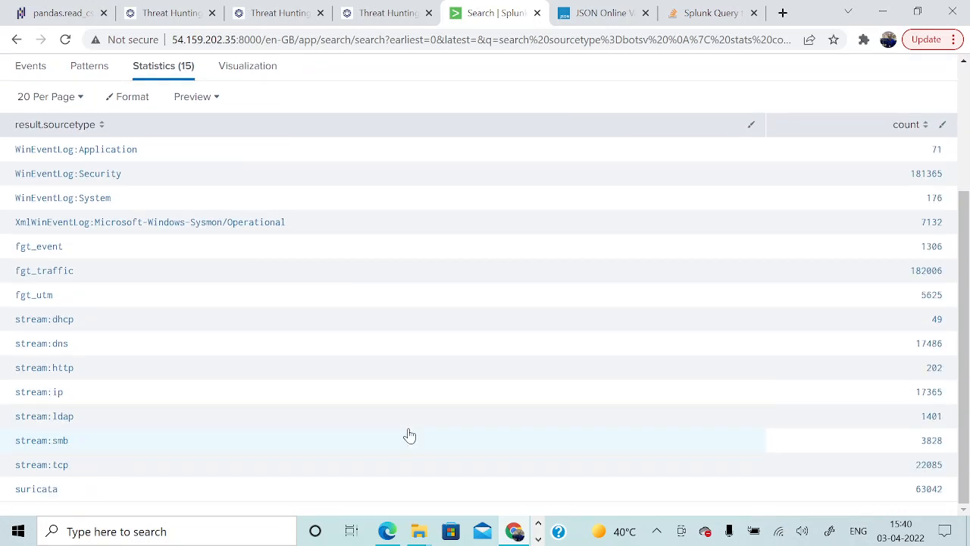
scroll(409, 435, up, 3)
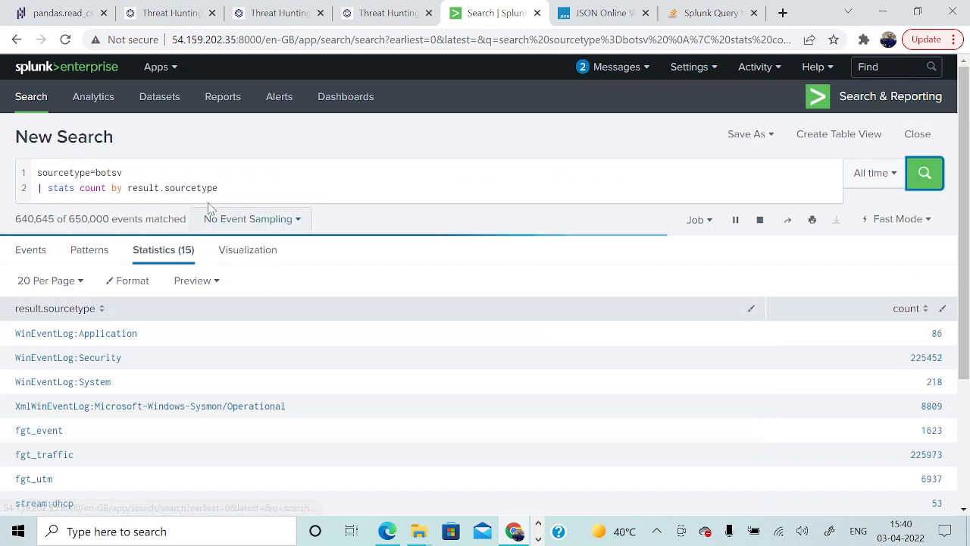
click(234, 194)
key(BackSpace)
key(BackSpace)
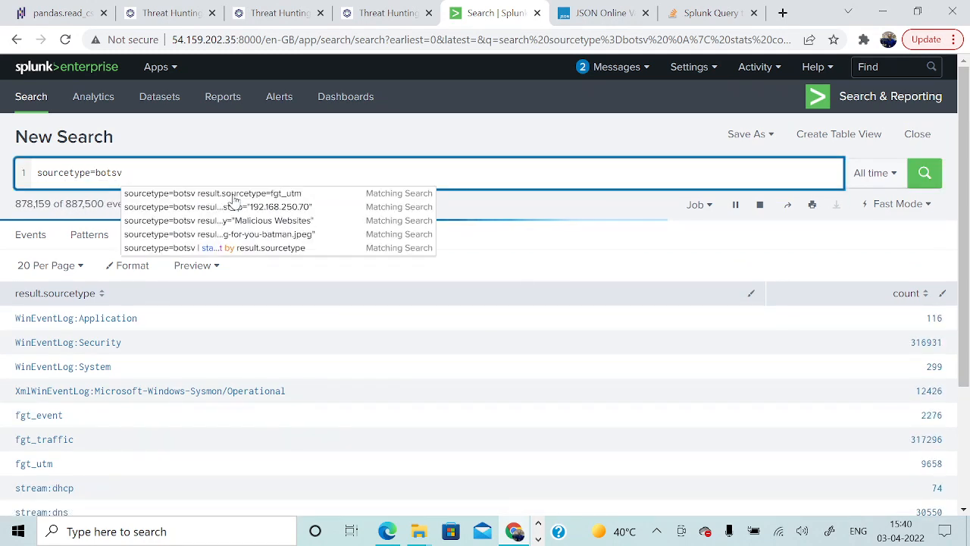
text(imreall)
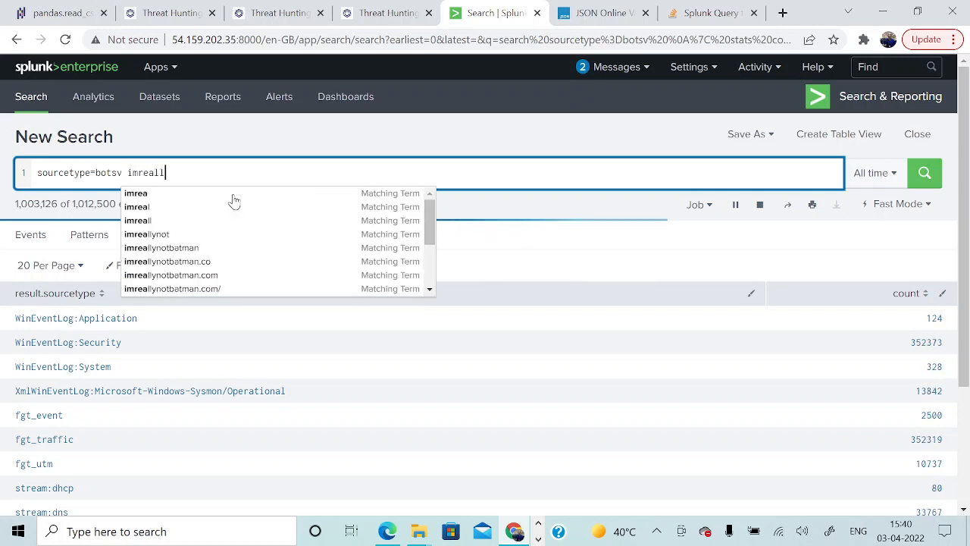
text(ynotbatman.com)
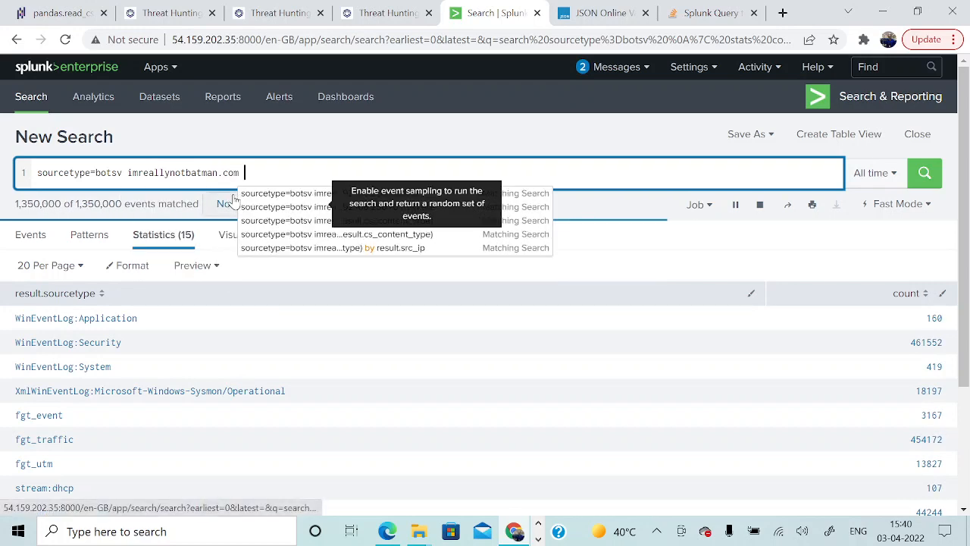
Change the search mode to Verbose Mode and run the imreallynotbatman.com search.
click(909, 204)
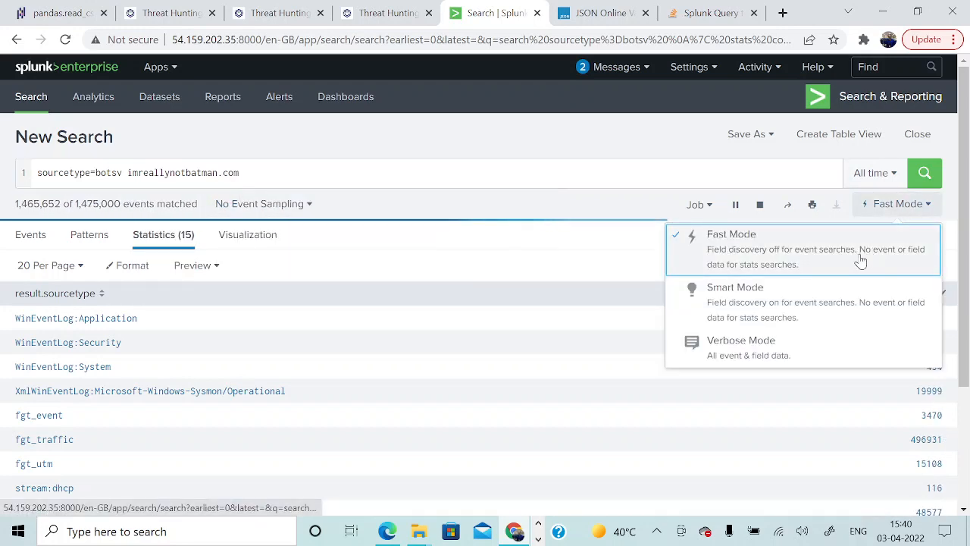
click(823, 353)
click(925, 173)
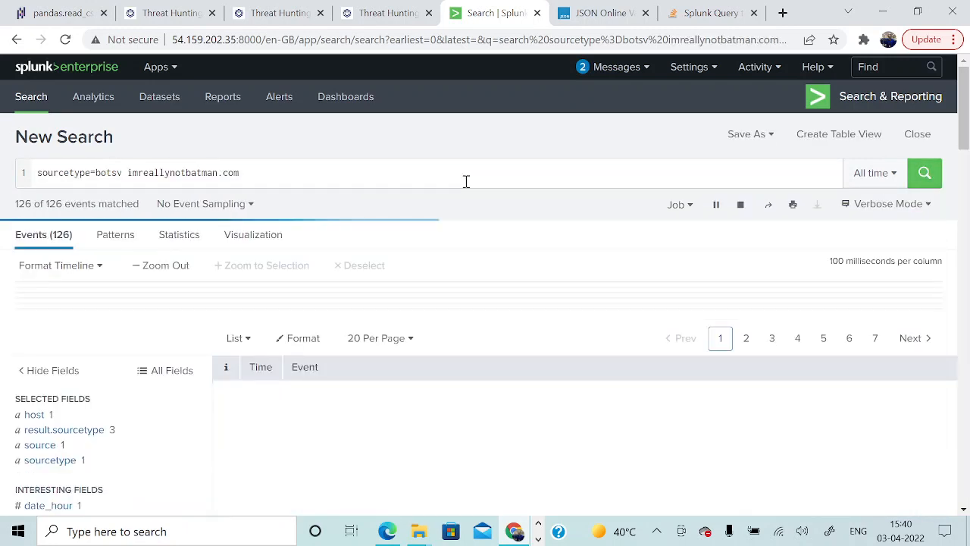
Show the values of the result.sourcetype field and copy the value suricata.
click(82, 433)
scroll(316, 435, down, 1)
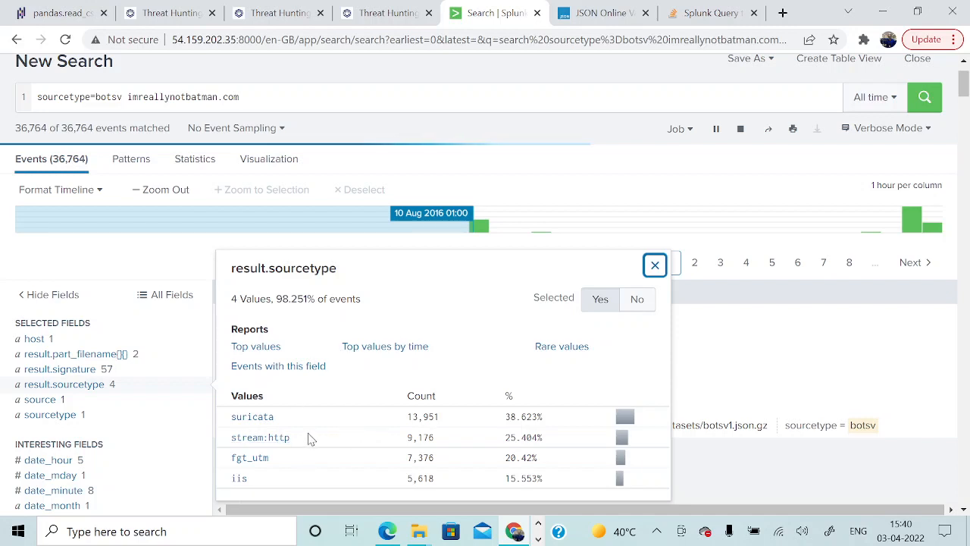
drag(286, 424, 227, 423)
key(ctrl+c)
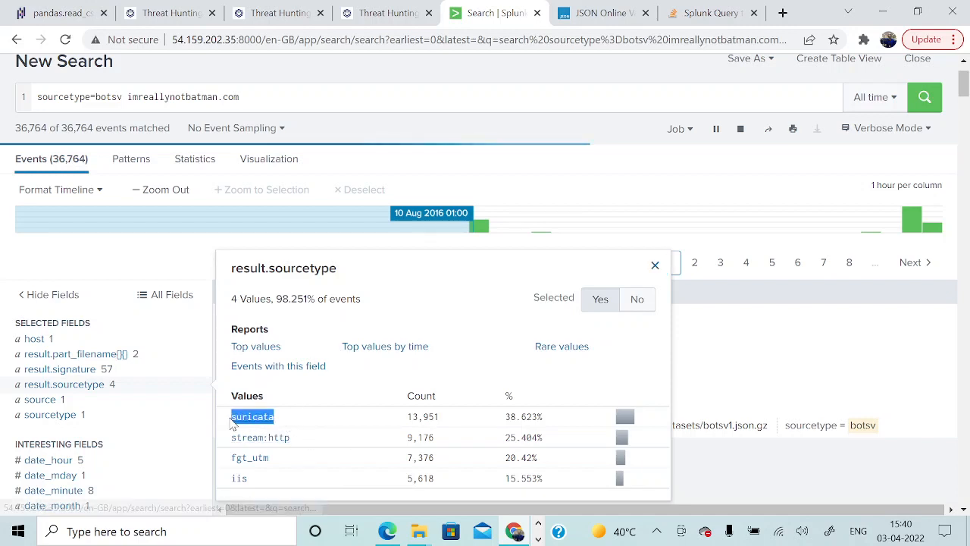
Switch to Notepad and paste suricata on a new line a few blank lines below the existing notes.
key(alt+Tab)
key(alt+Tab)
key(alt+Tab)
key(alt+Tab)
key(alt+Tab)
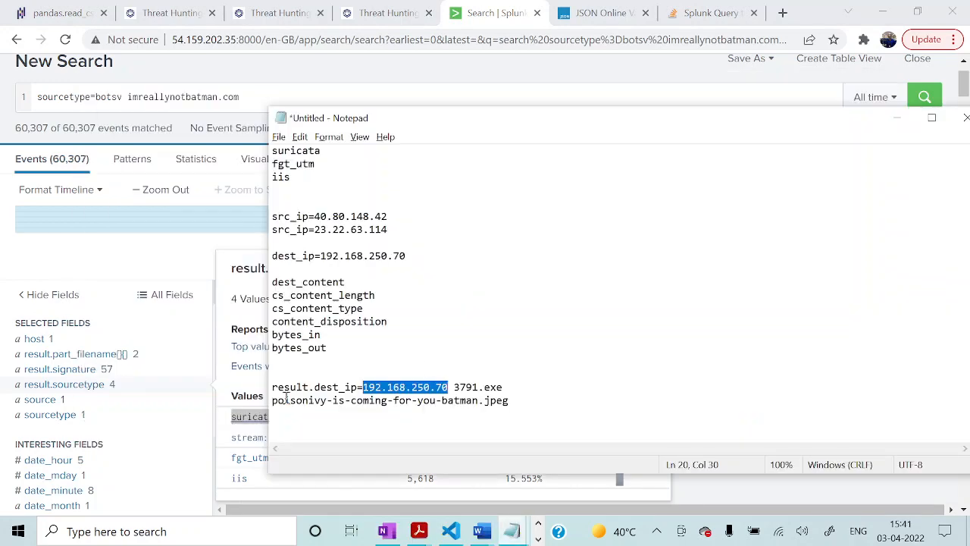
click(392, 425)
key(Return)
key(Return)
key(Return)
key(ctrl+v)
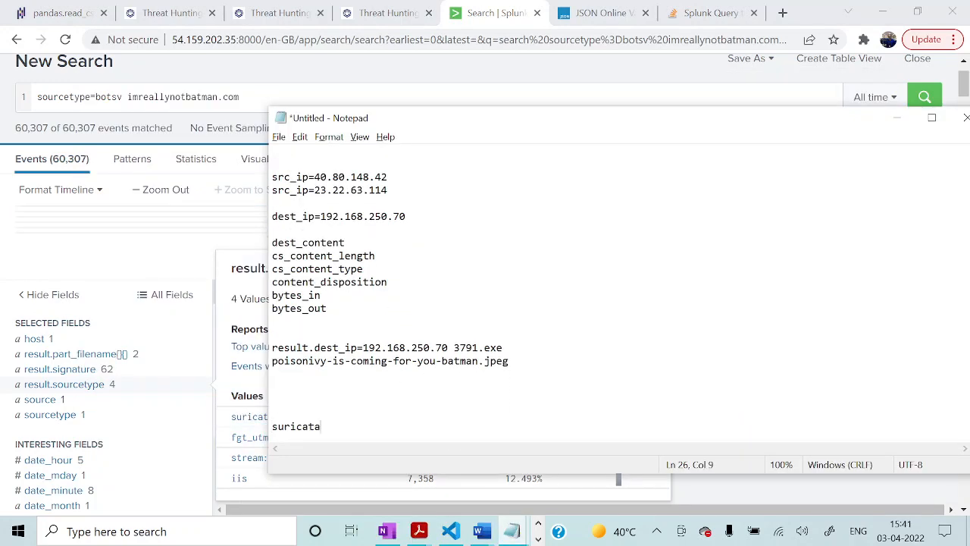
key(Return)
Return to Splunk and copy the value stream:http from the result.sourcetype values.
key(alt+Tab)
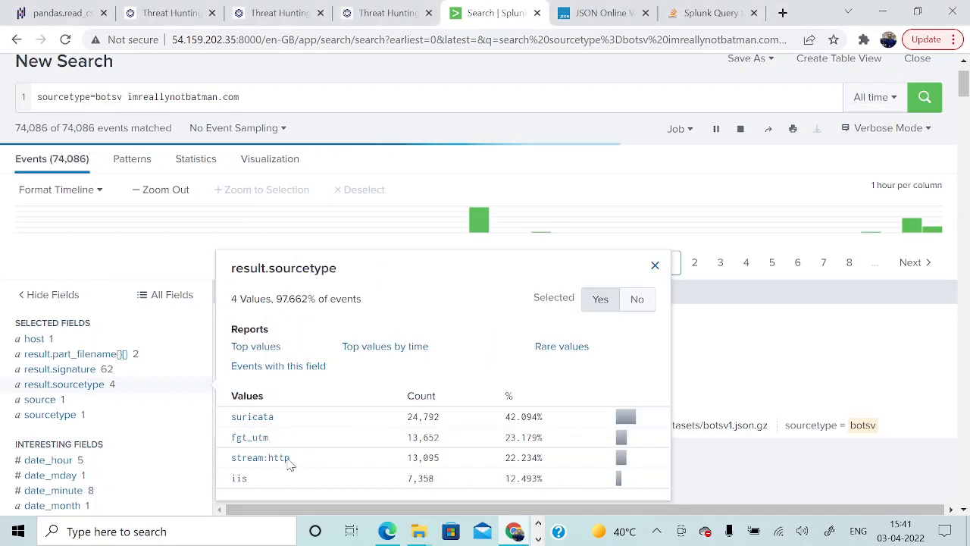
double_click(251, 458)
drag(294, 440, 232, 440)
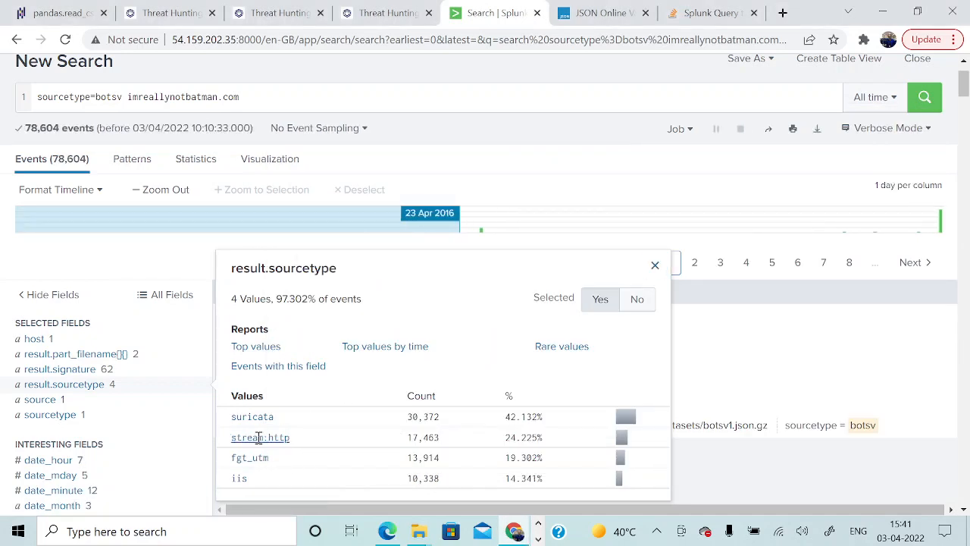
drag(301, 437, 233, 438)
key(ctrl+c)
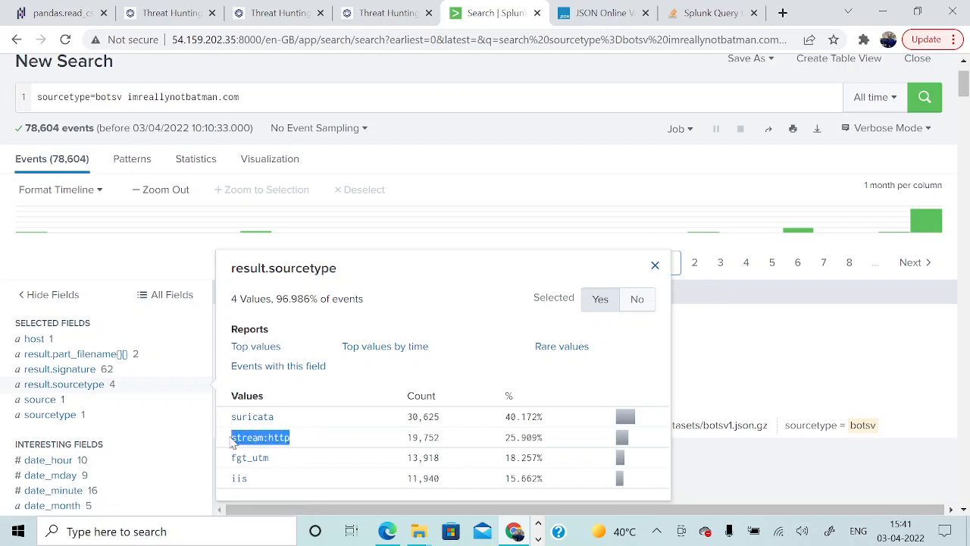
Switch to Notepad and paste stream:http below suricata, followed by several blank lines.
key(alt+Tab)
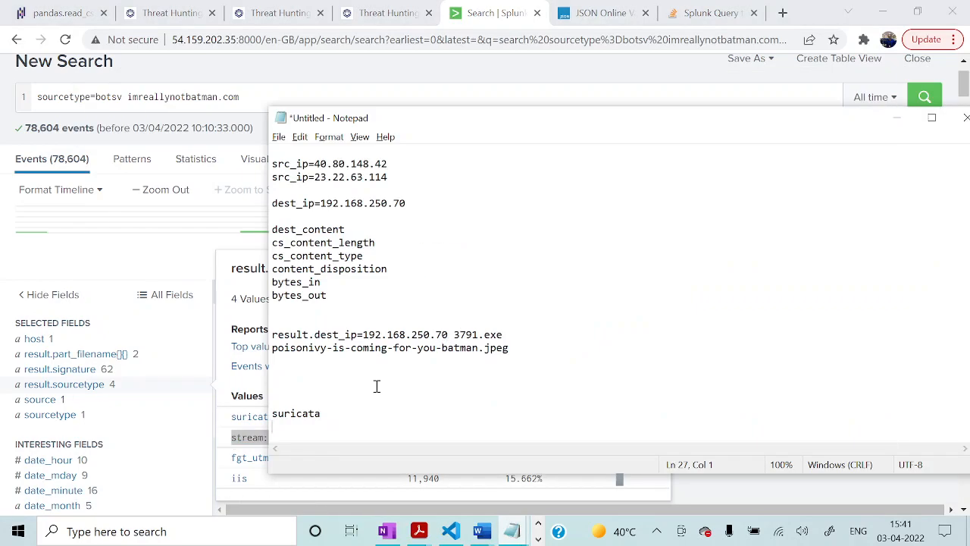
key(ctrl+v)
key(Return)
key(Return)
key(Return)
key(Return)
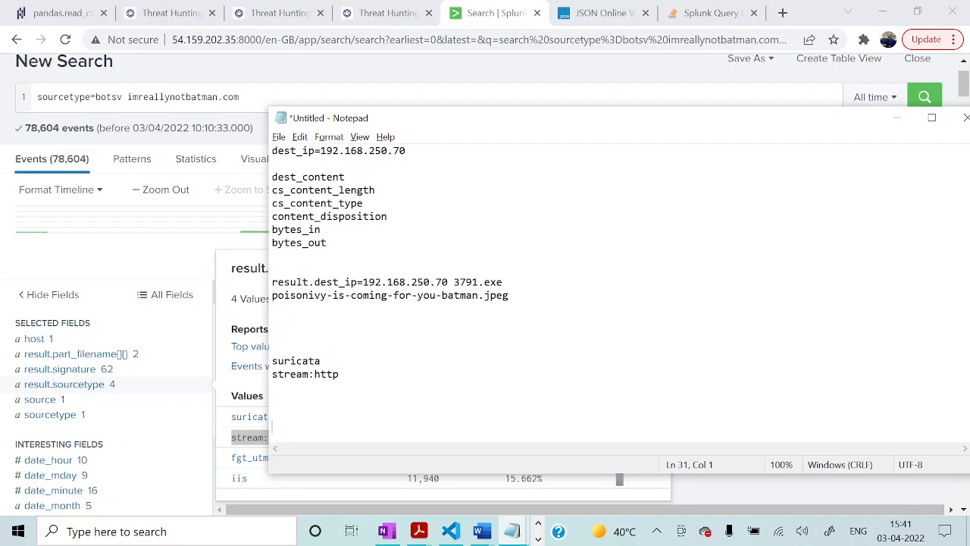
Copy stream:http from the Notepad notes and append result.sourcetype=stream:http to the Splunk search query.
click(344, 375)
key(shift+Home)
key(ctrl+c)
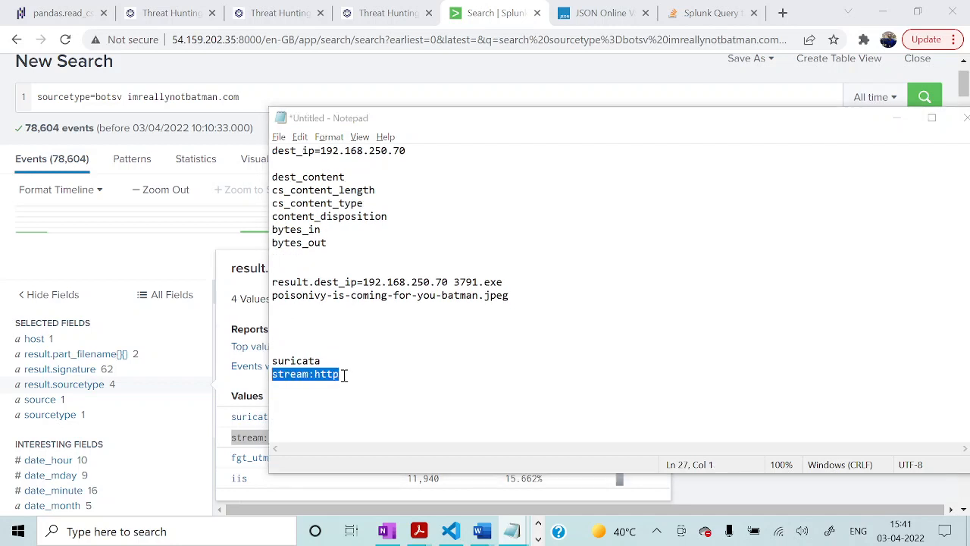
key(alt+Tab)
click(282, 102)
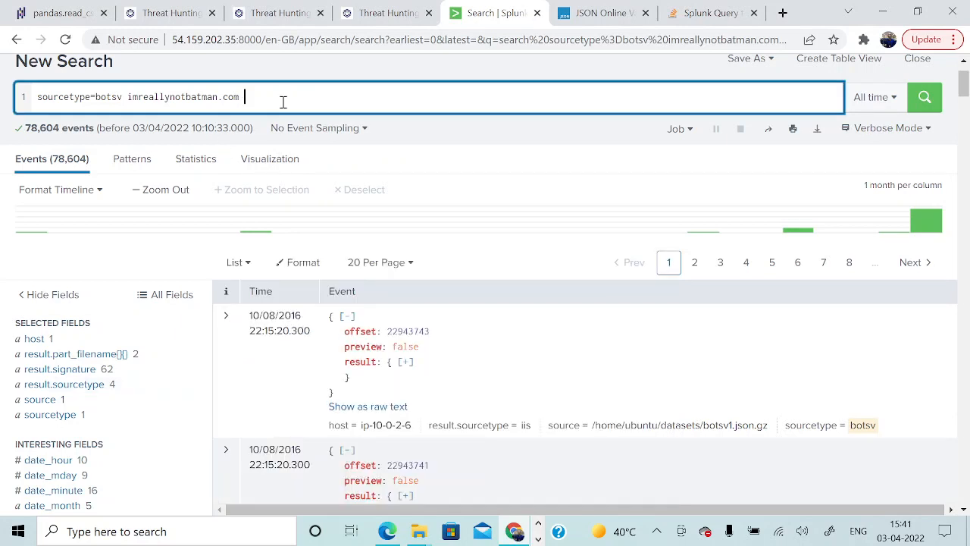
key(ctrl+v)
text(result.sou)
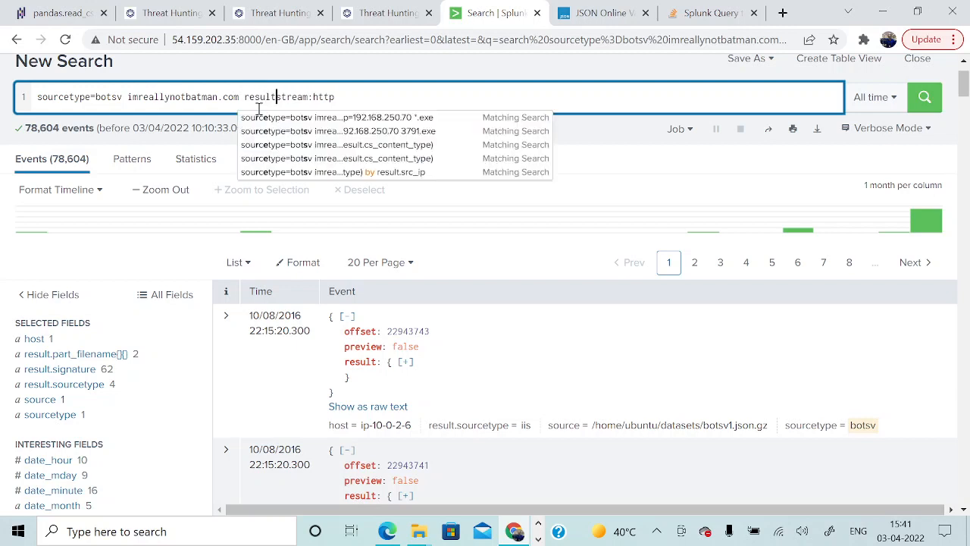
text(rcetype)
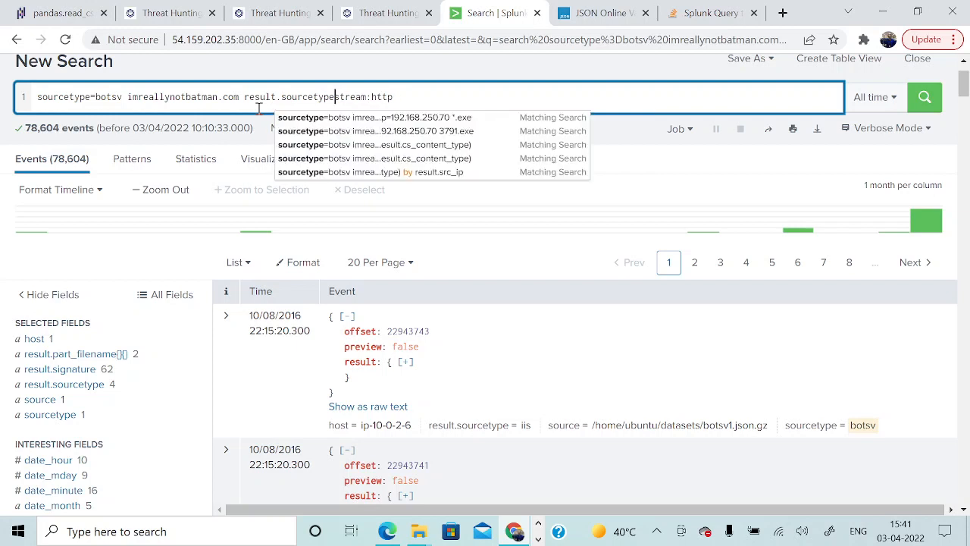
text(=)
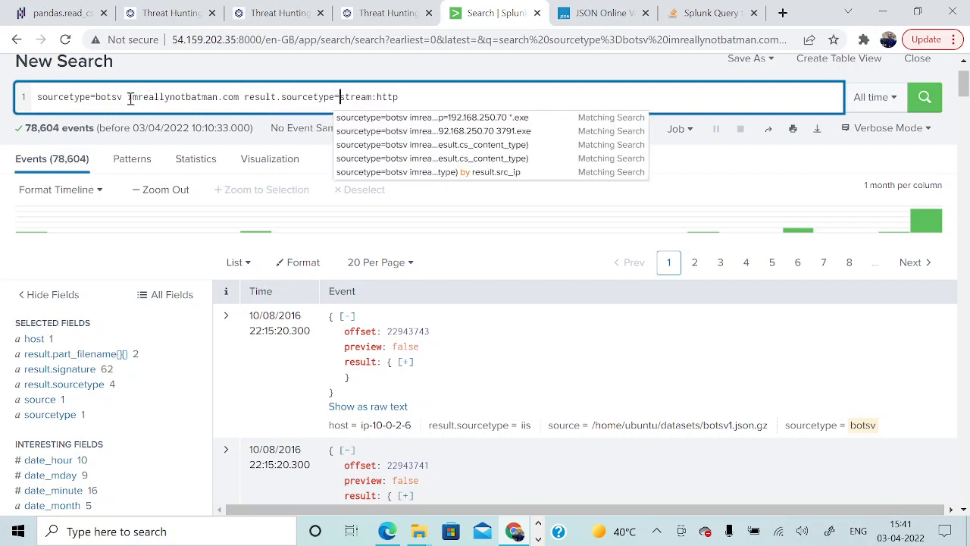
Move imreallynotbatman.com to the end of the query, after result.sourcetype=stream:http, and run the search.
click(129, 97)
drag(131, 97, 242, 96)
key(ctrl+c)
key(BackSpace)
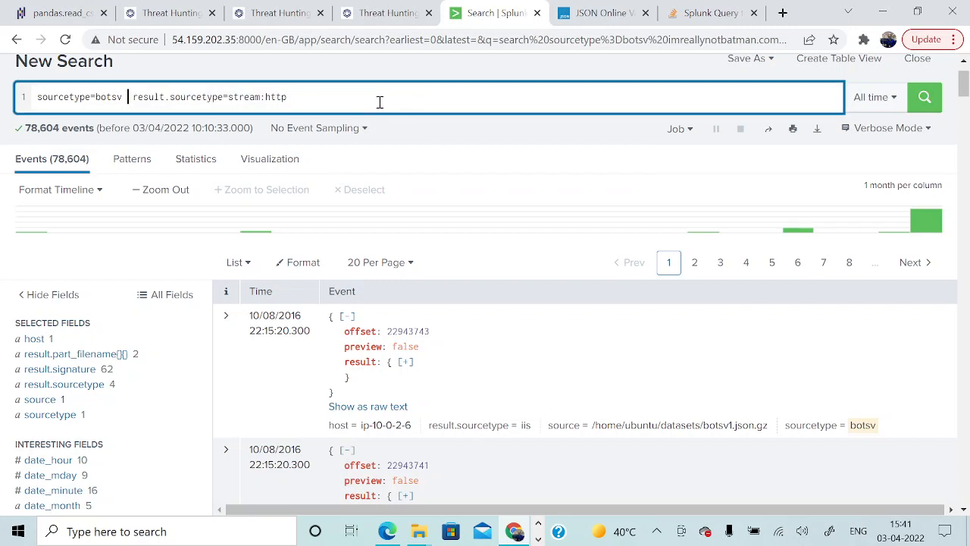
key(ctrl+v)
click(930, 105)
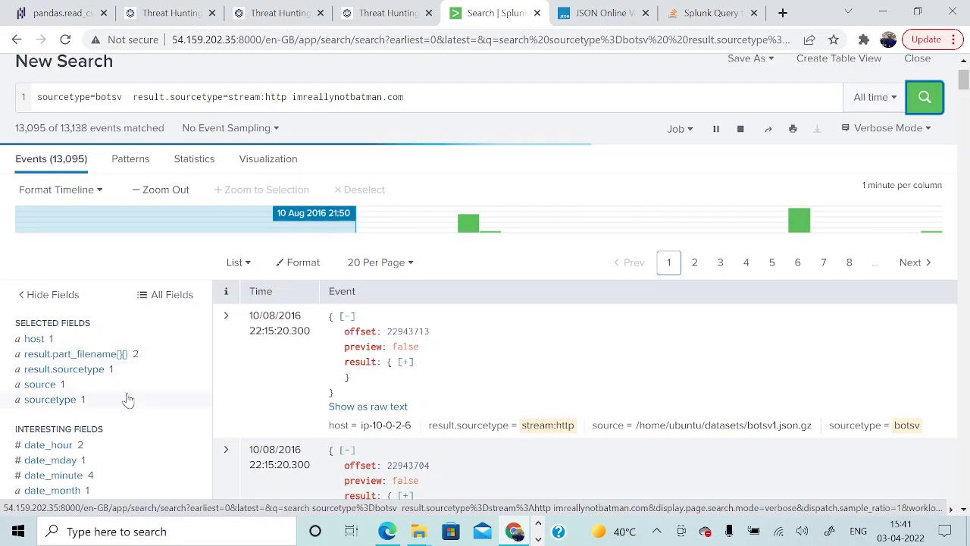
Show the values of the result.src_ip field and copy the address 40.80.148.42.
scroll(130, 407, down, 3)
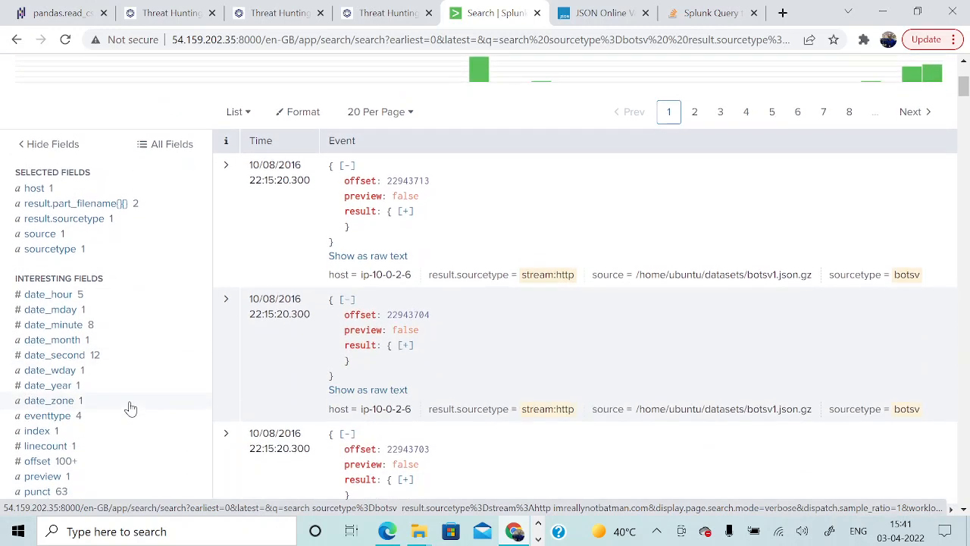
scroll(129, 408, down, 3)
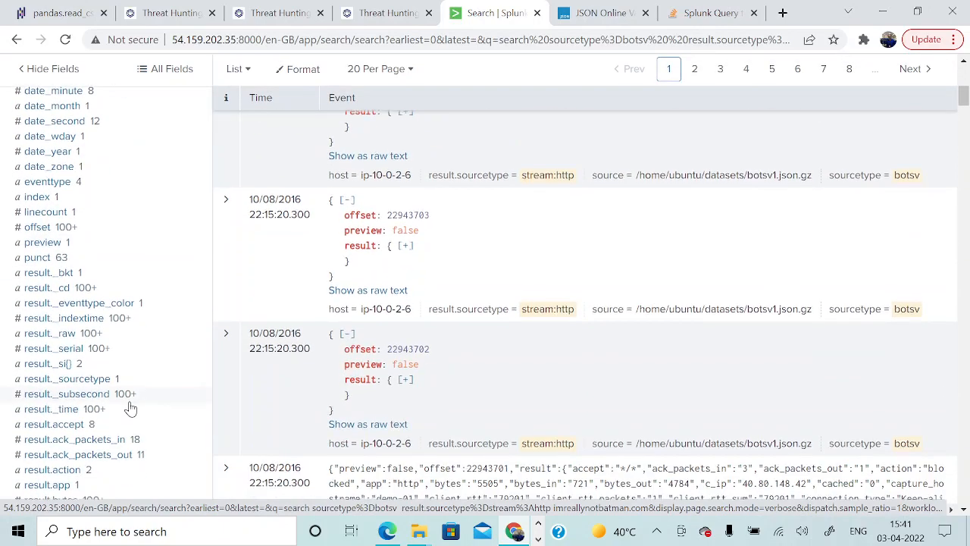
scroll(131, 409, down, 2)
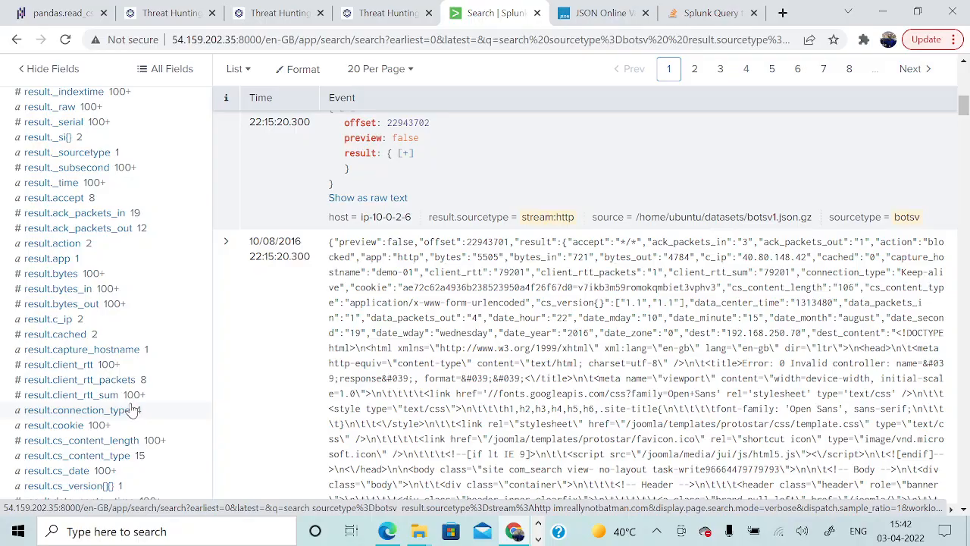
scroll(131, 409, down, 4)
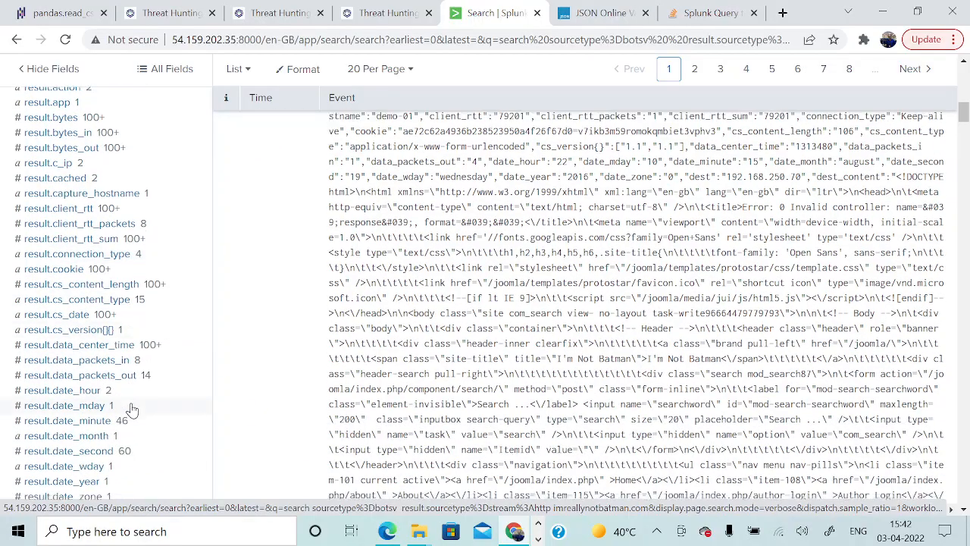
scroll(72, 409, down, 5)
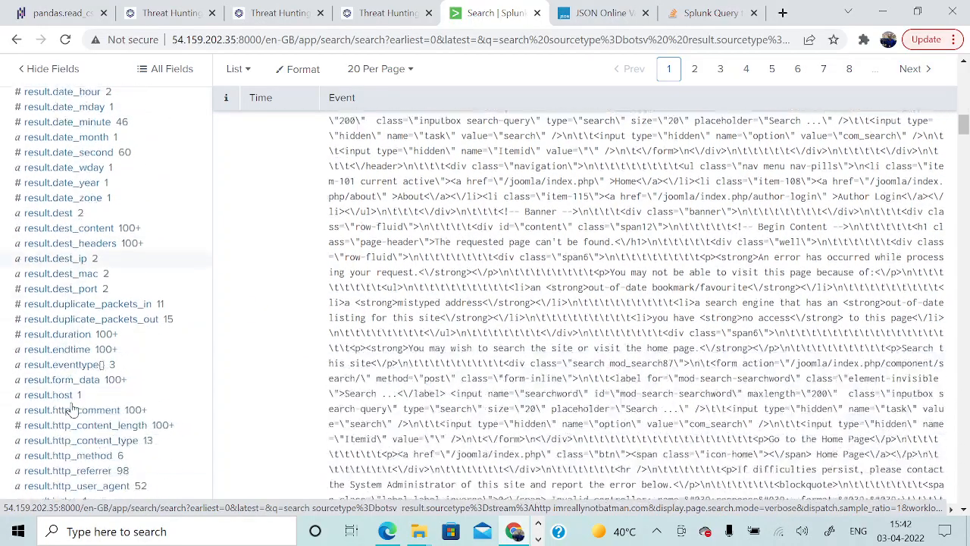
scroll(72, 409, down, 4)
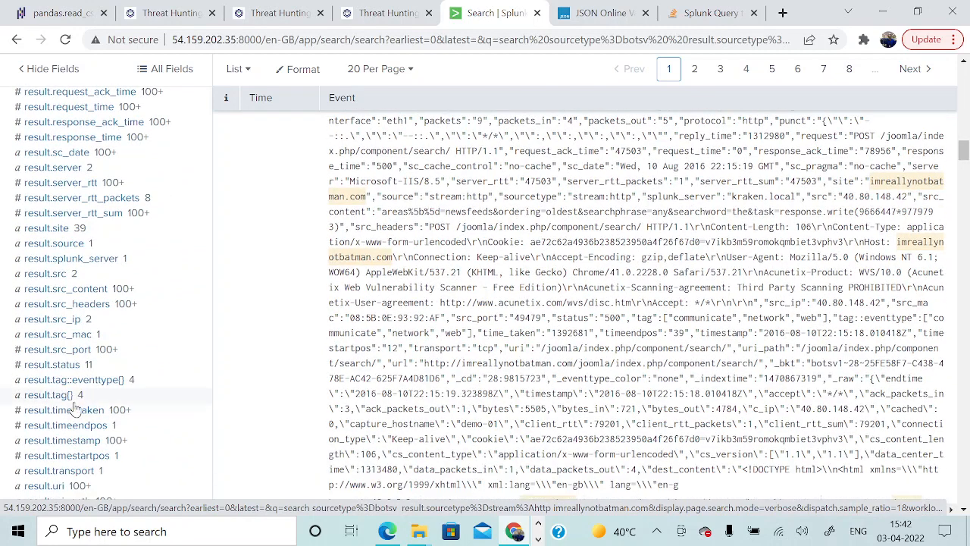
click(61, 319)
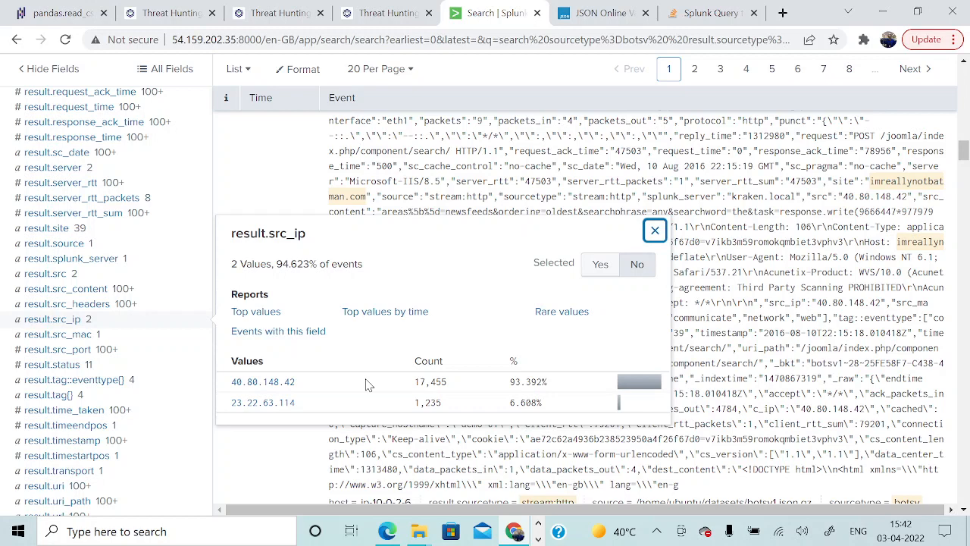
drag(304, 385, 231, 382)
key(ctrl+c)
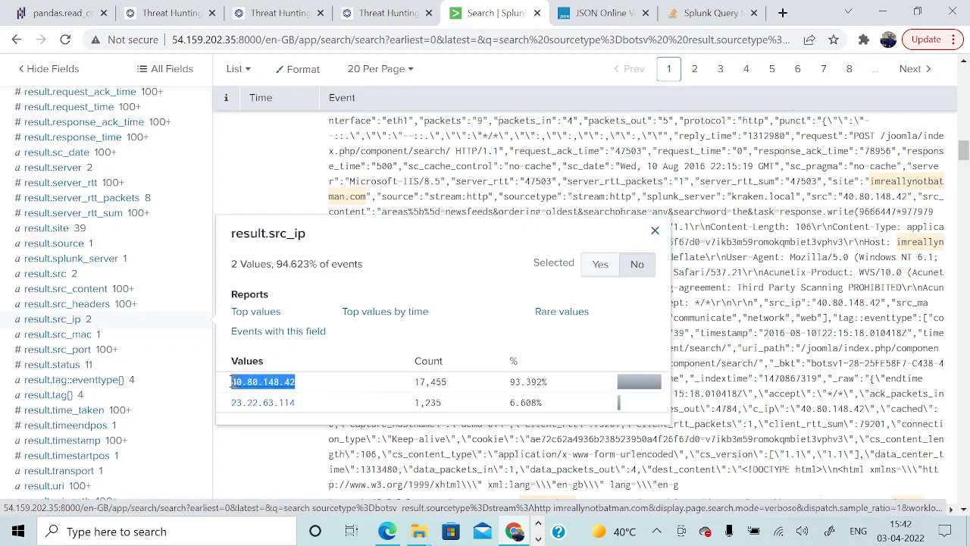
Switch to Notepad and paste 40.80.148.42 one blank line below stream:http, followed by a new line.
key(alt+Tab)
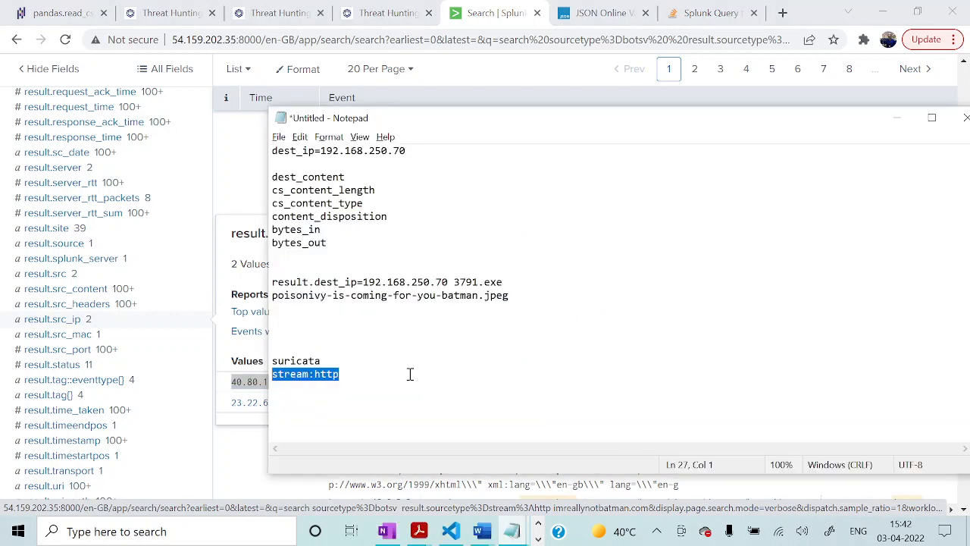
click(379, 398)
key(ctrl+v)
key(Return)
Copy 23.22.63.114 from the result.src_ip values in Splunk into Notepad below 40.80.148.42, and close the field details in Splunk.
key(alt+Tab)
drag(300, 402, 229, 408)
key(ctrl+c)
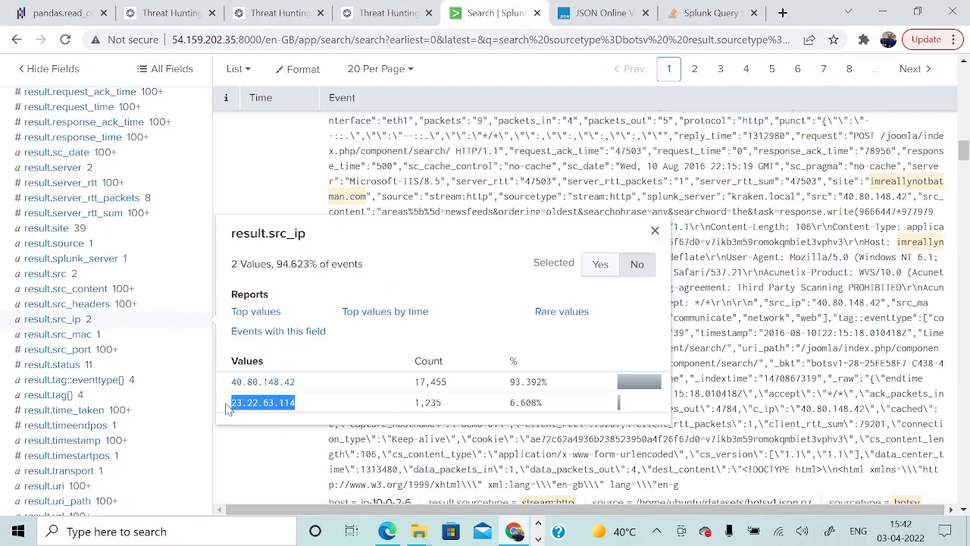
key(alt+Tab)
key(ctrl+v)
key(Return)
key(alt+Tab)
click(655, 231)
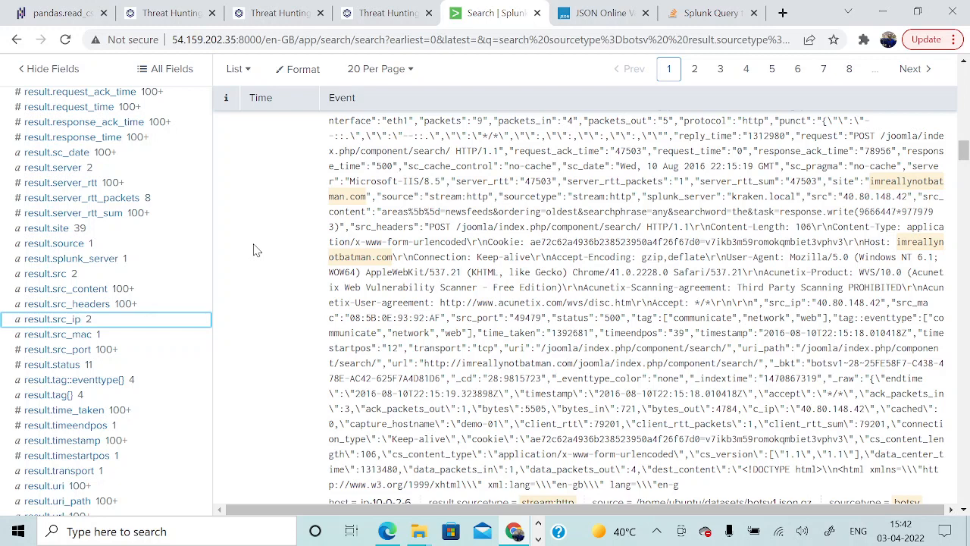
Replace stream:http with suricata as the result.sourcetype value in the search query.
drag(961, 150, 963, 75)
click(436, 144)
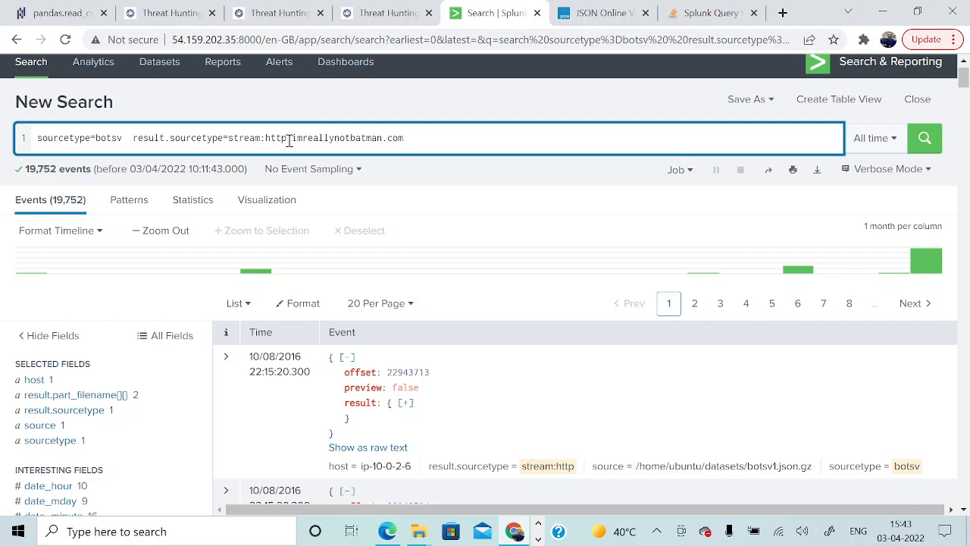
key(BackSpace)
key(BackSpace)
key(BackSpace)
key(BackSpace)
key(BackSpace)
key(BackSpace)
key(BackSpace)
key(BackSpace)
key(BackSpace)
key(BackSpace)
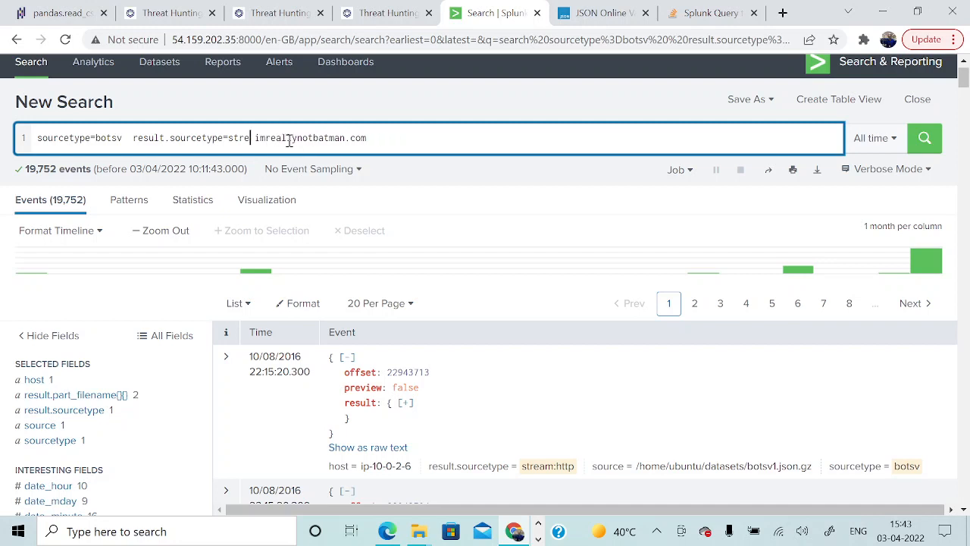
text(uricata)
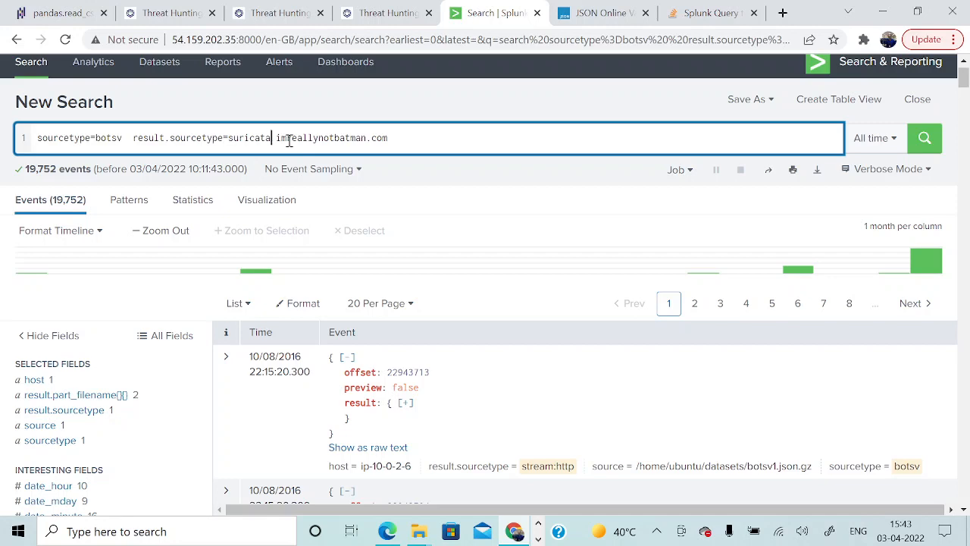
Copy 40.80.148.42 from Notepad, append result.src_ip=40.80.148.42 to the Splunk query and run the search.
key(alt+Tab)
click(380, 386)
key(shift+Home)
key(ctrl+c)
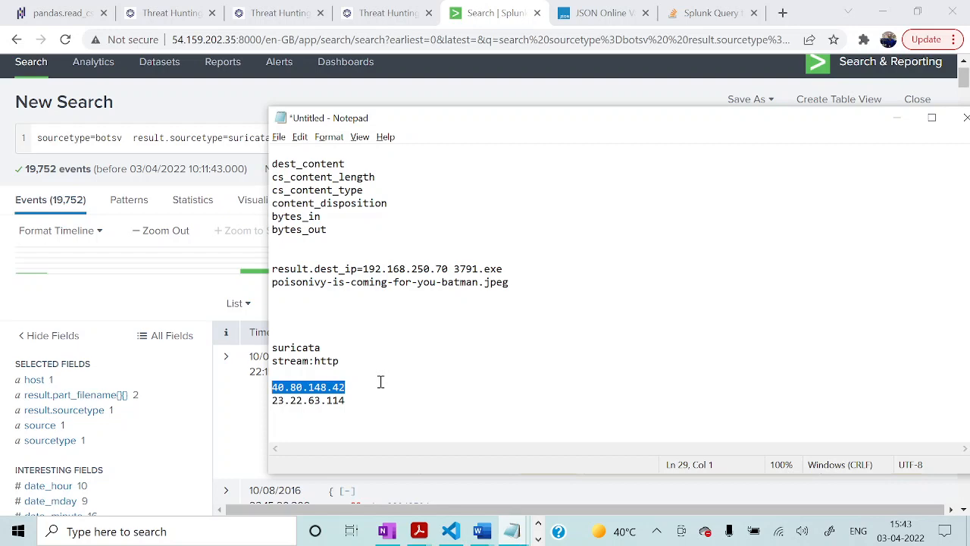
key(alt+Tab)
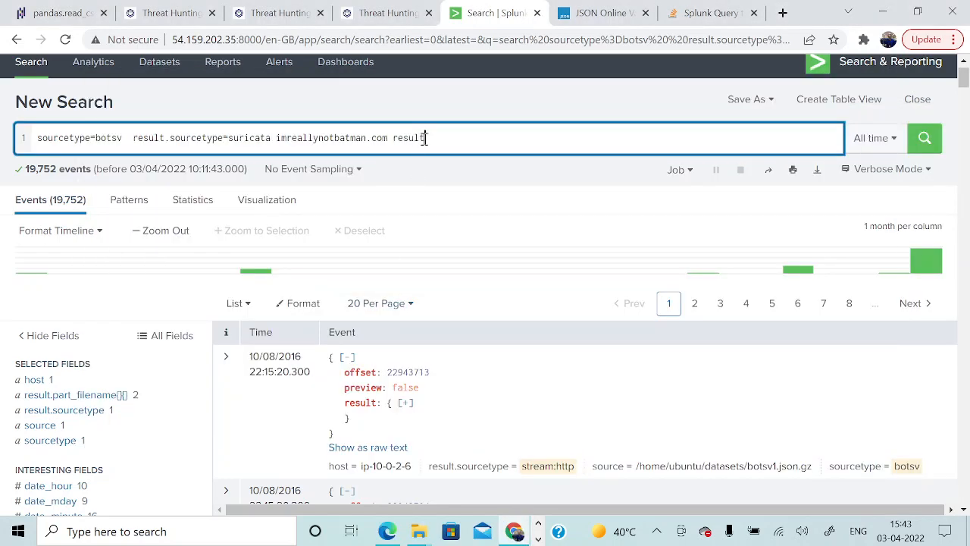
text(.src_ip=)
key(ctrl+v)
key(Return)
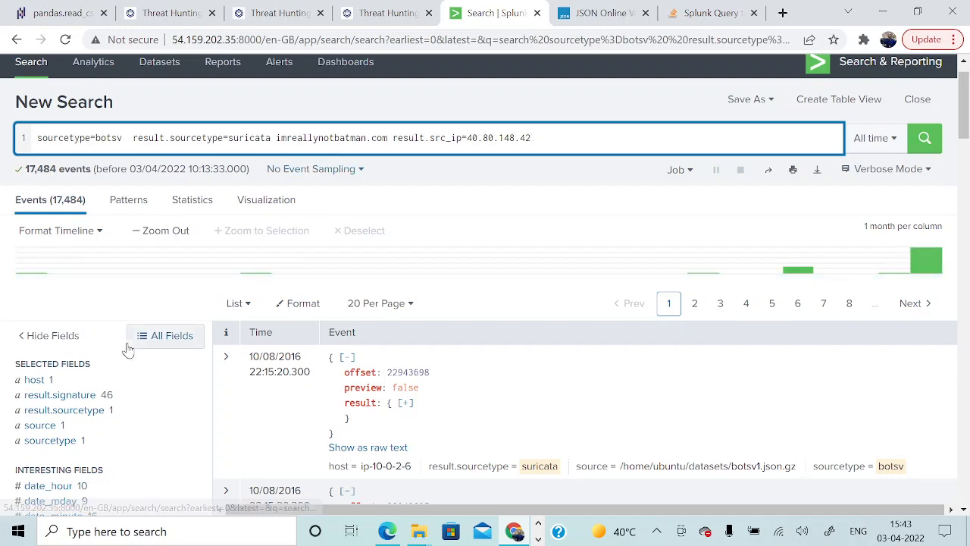
Show the top values of the result.signature field for the suricata events.
scroll(91, 379, down, 2)
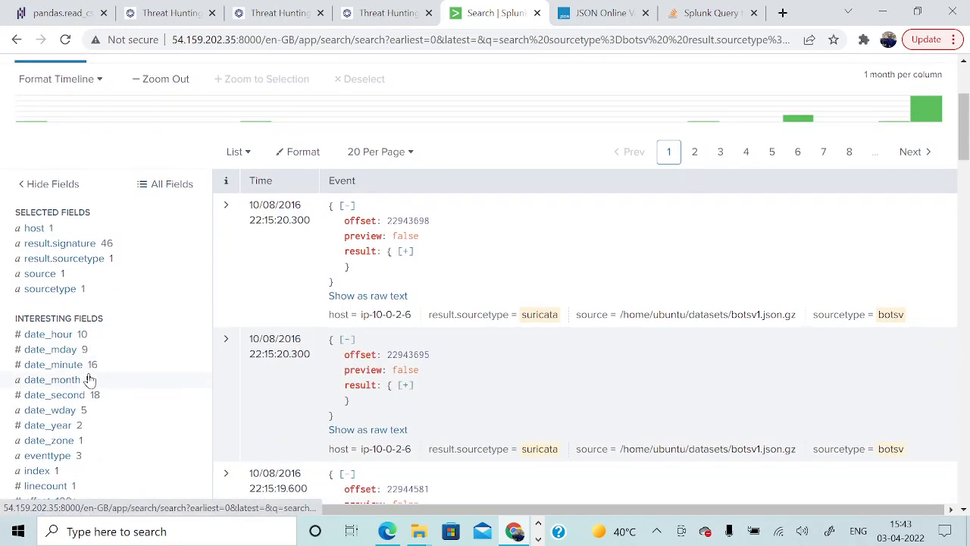
click(60, 243)
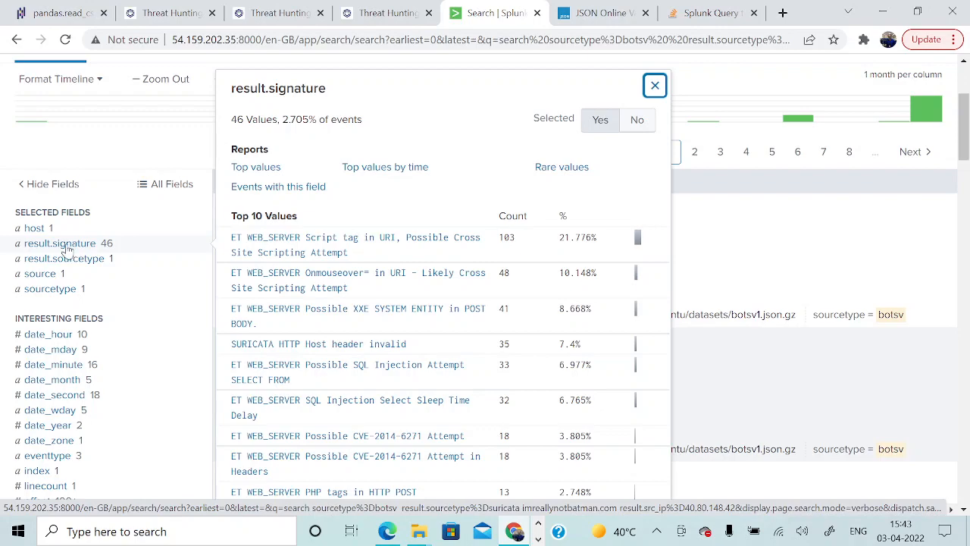
Open the full list of additional fields, filter it by signa to check the signature fields, and close it.
scroll(78, 280, down, 10)
scroll(78, 291, down, 5)
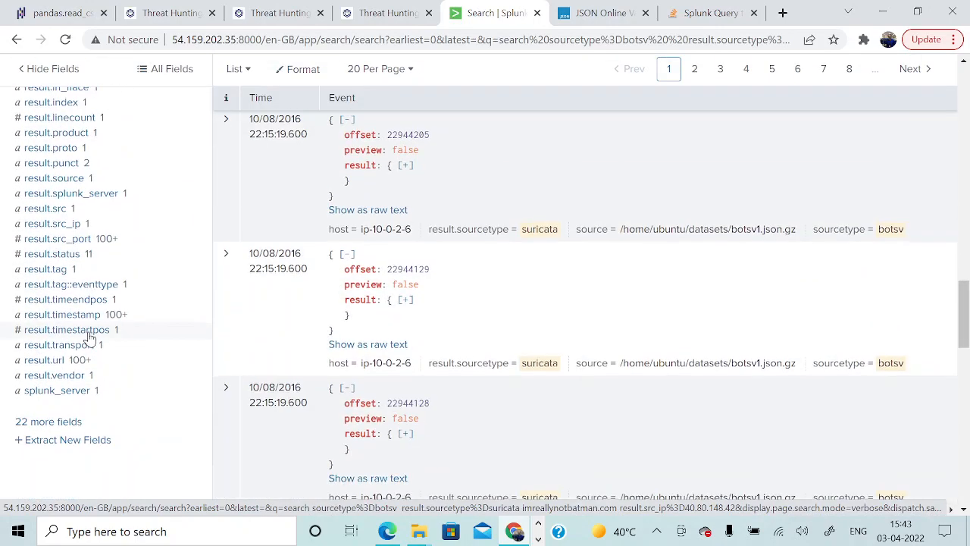
click(61, 424)
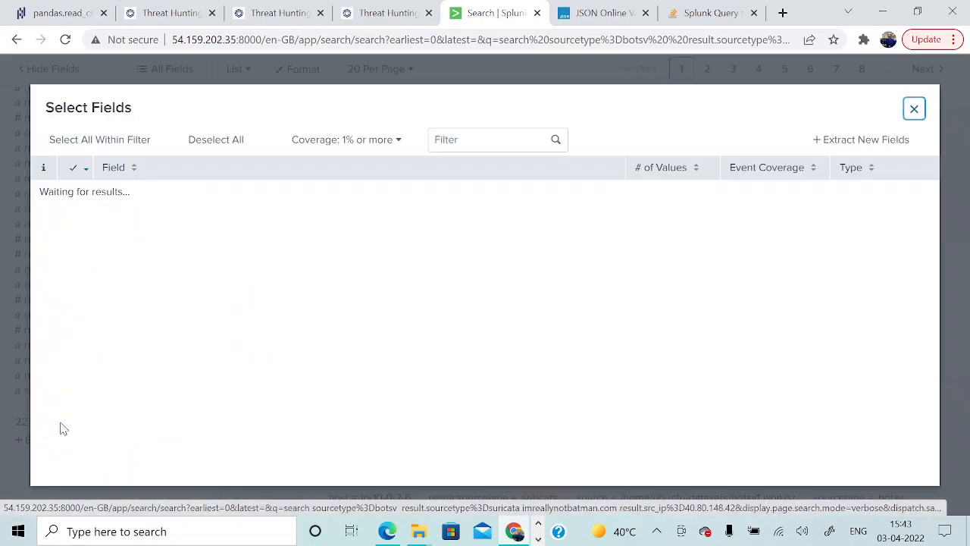
click(463, 139)
text(signa)
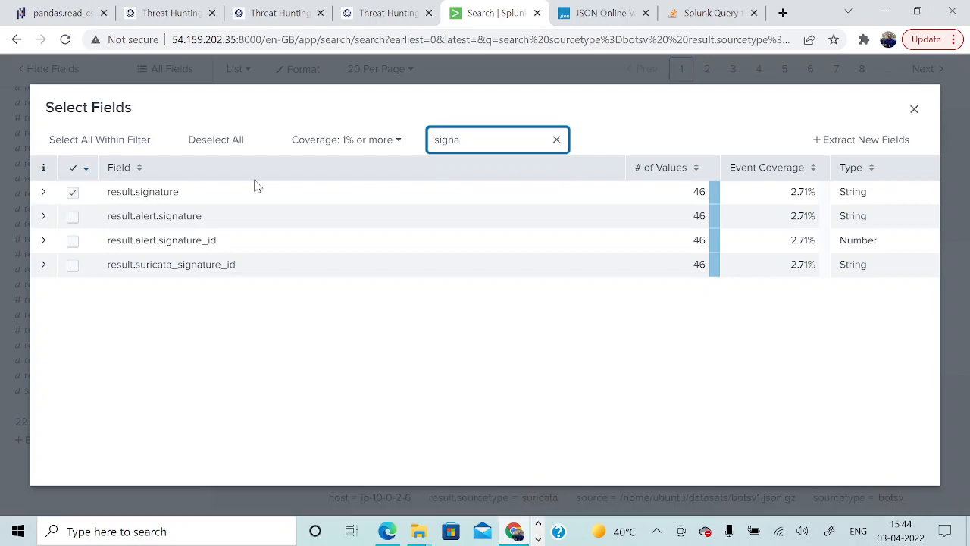
click(914, 111)
Examine the top 10 result.signature values for attack attempts from the source address and close the field details.
scroll(341, 303, up, 10)
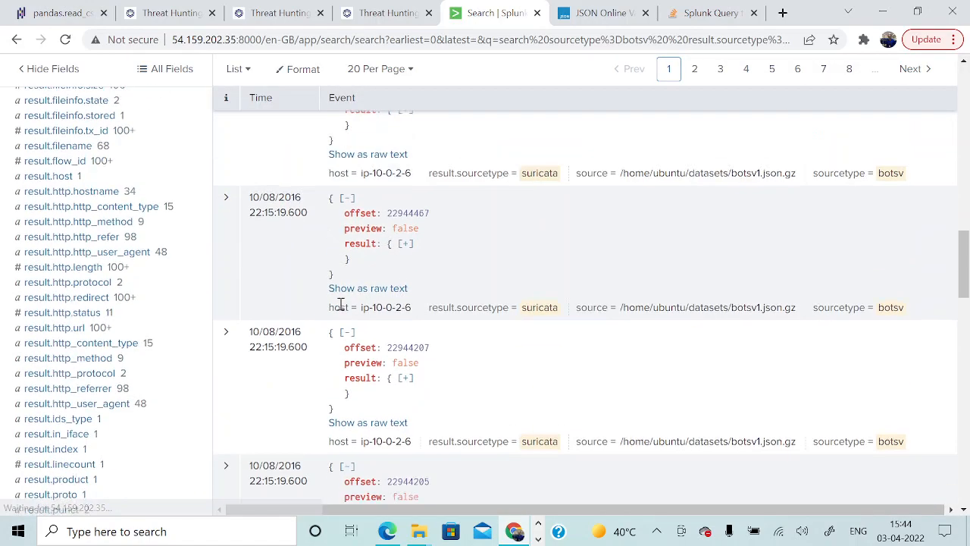
scroll(340, 307, up, 3)
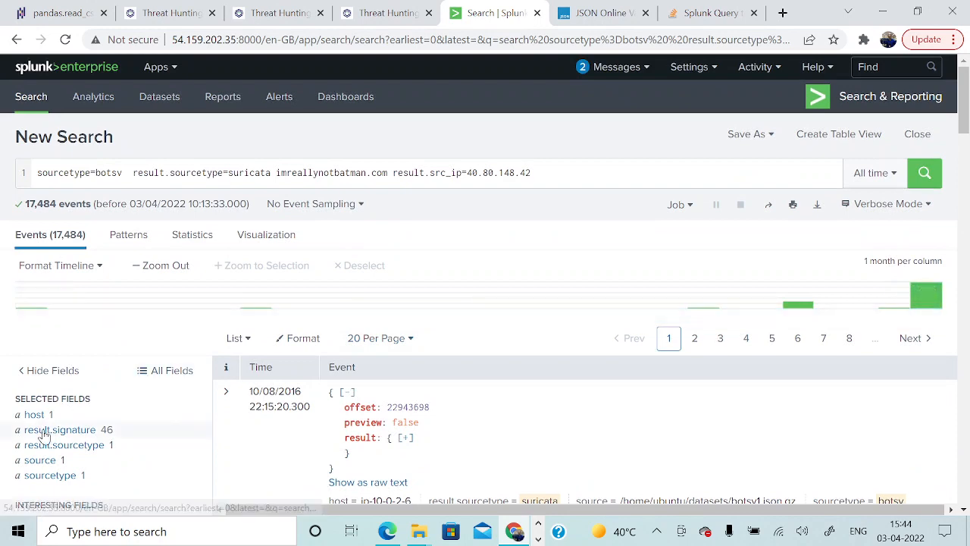
scroll(44, 321, down, 1)
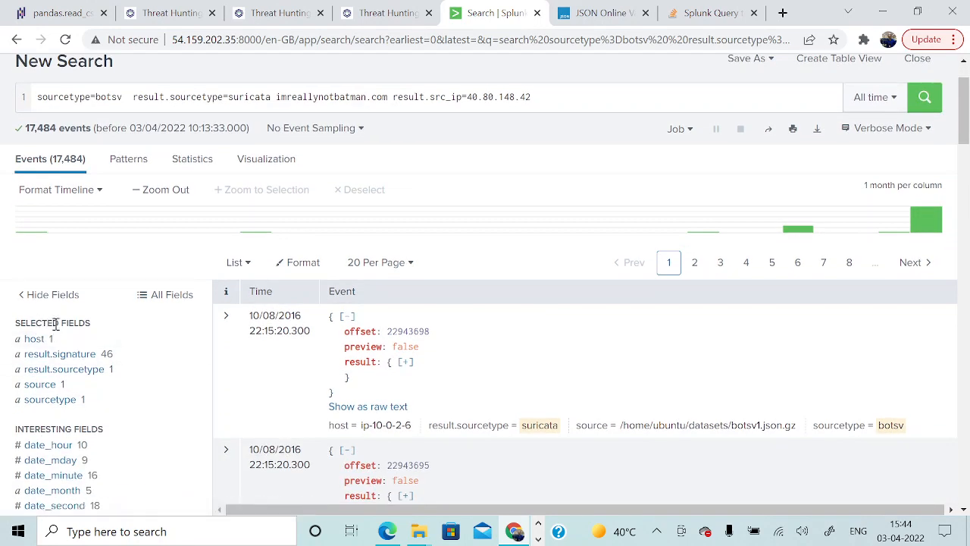
click(85, 359)
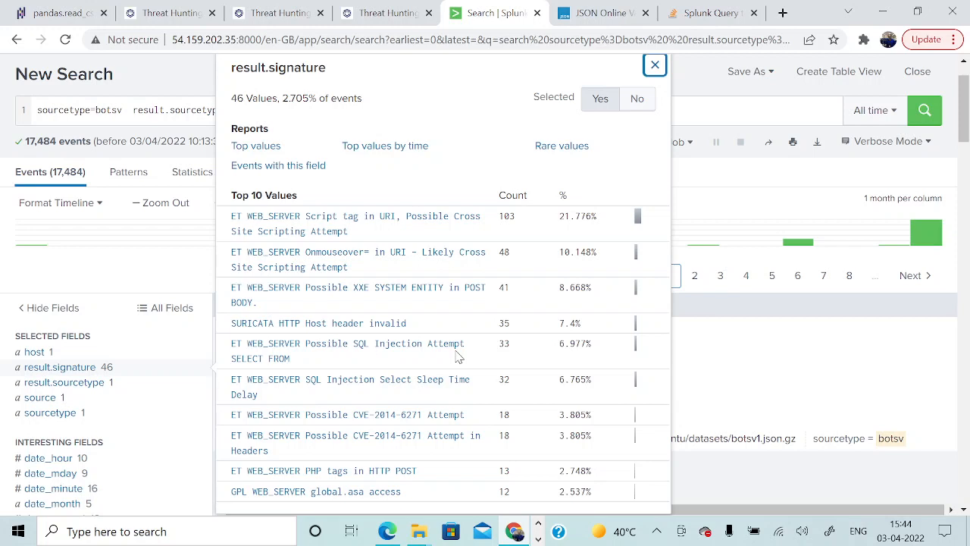
click(655, 65)
Change the result.sourcetype value in the Splunk query to stream:http.
click(570, 119)
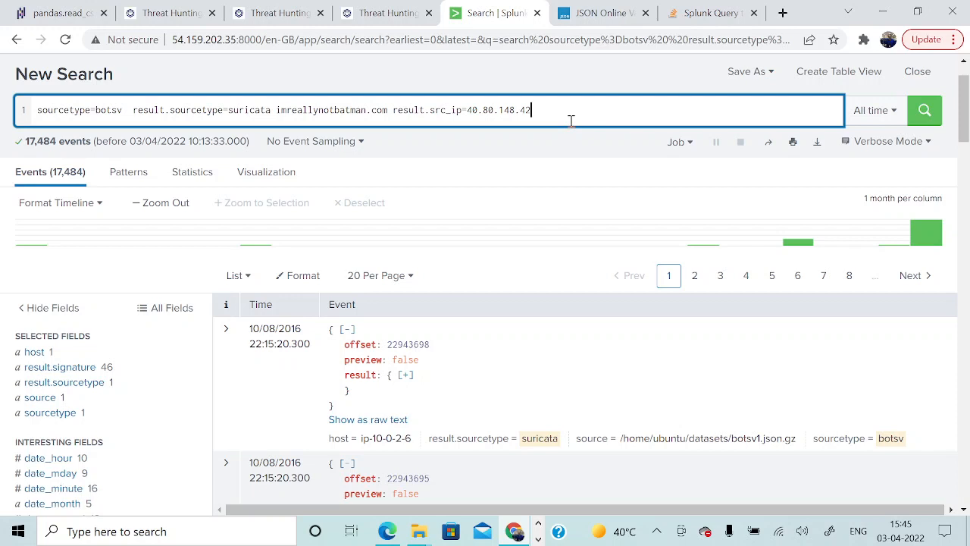
click(273, 110)
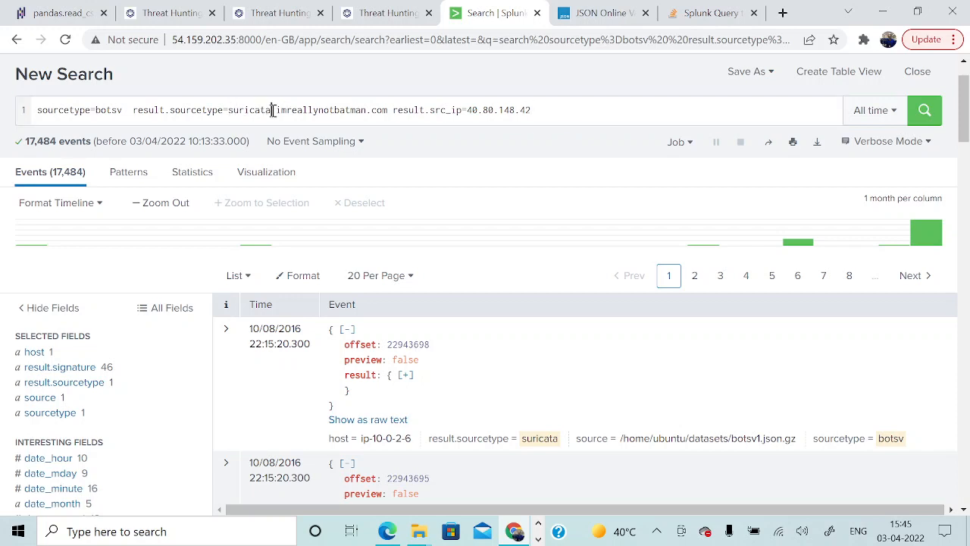
key(BackSpace)
key(BackSpace)
key(BackSpace)
key(BackSpace)
key(BackSpace)
key(BackSpace)
key(BackSpace)
key(BackSpace)
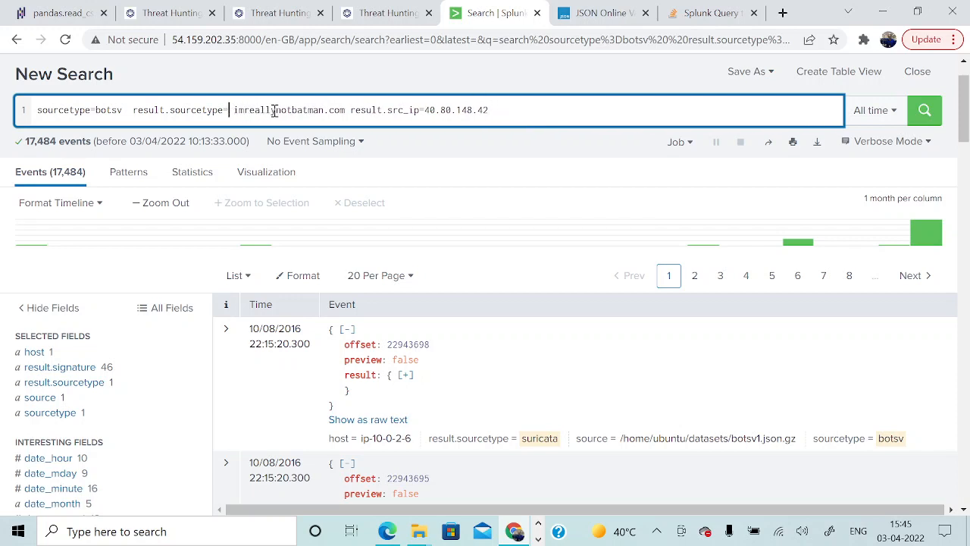
text(stream)
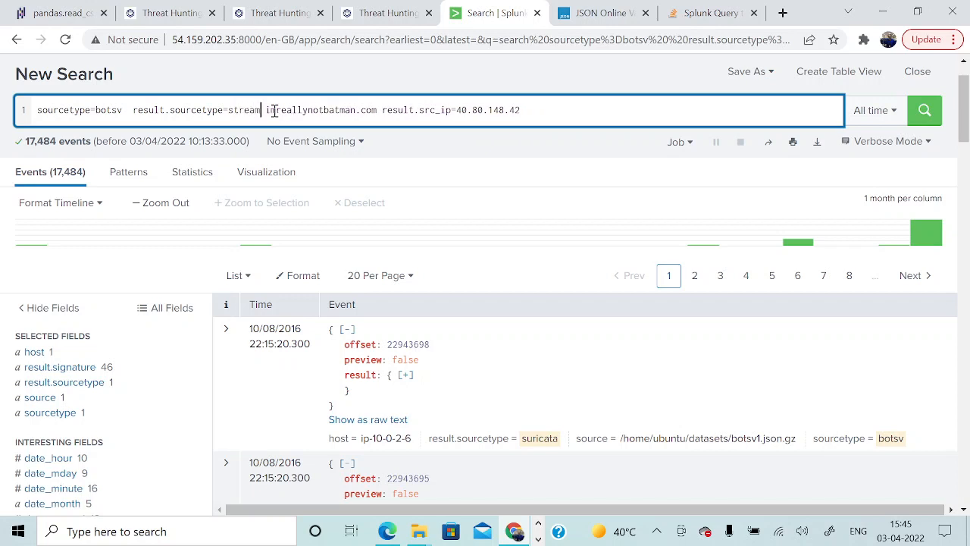
text(:http)
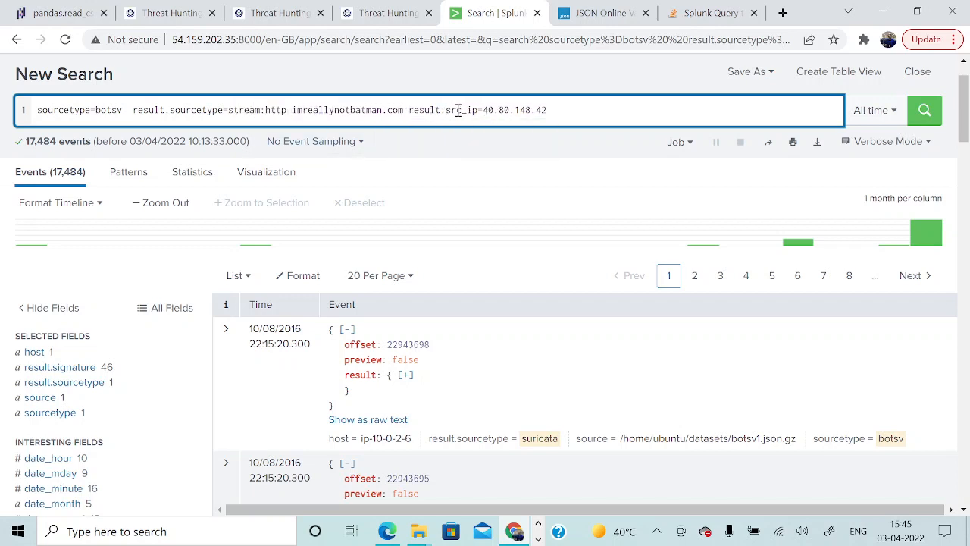
Remove the result.src_ip condition from the query and run the search for imreallynotbatman.com.
drag(408, 110, 572, 113)
key(BackSpace)
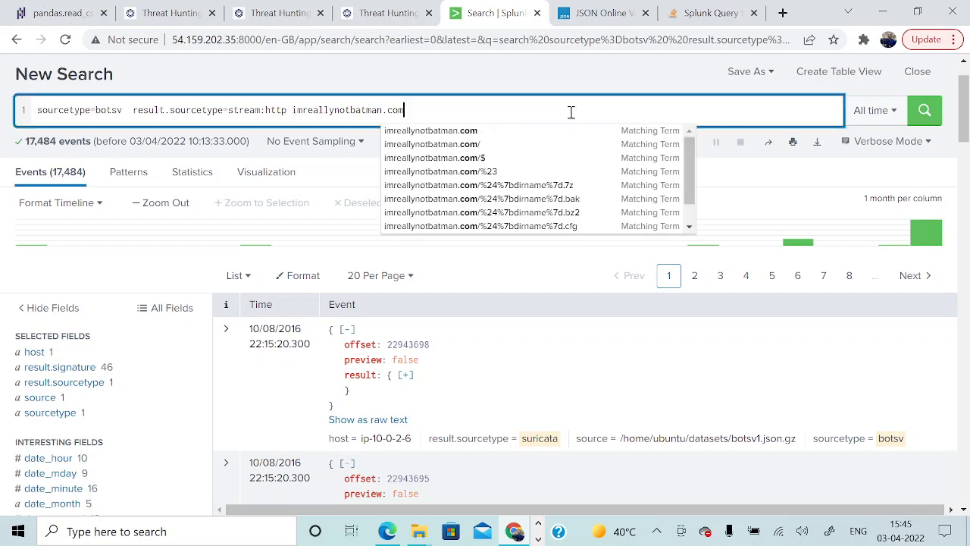
key(Return)
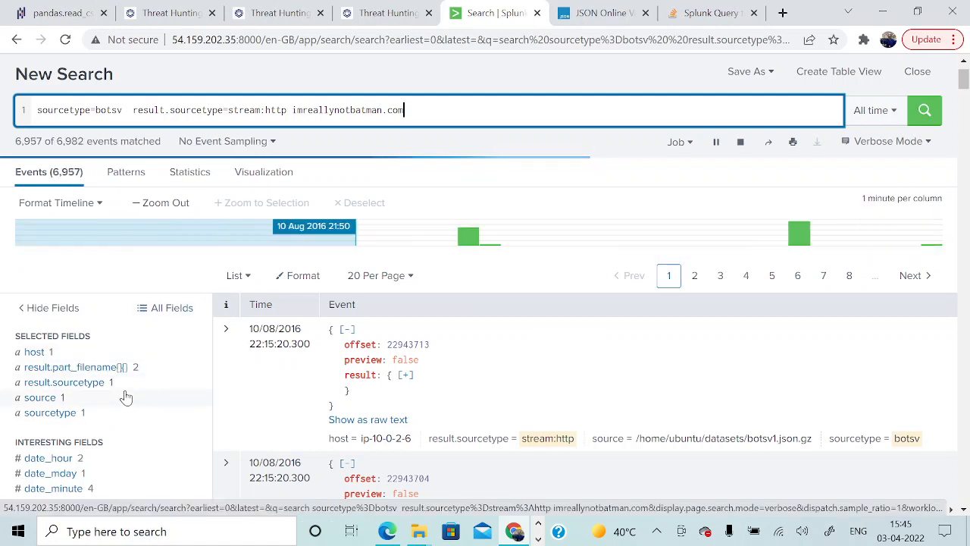
Check the source address in Notepad, append result.src_ip=40.80.148.42 to the Splunk query and run the search.
scroll(125, 397, down, 10)
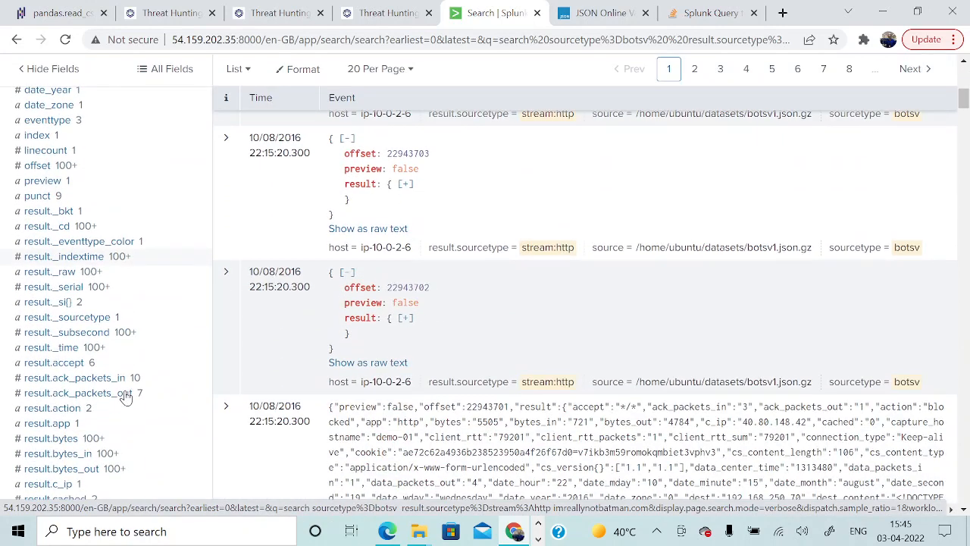
scroll(126, 397, down, 4)
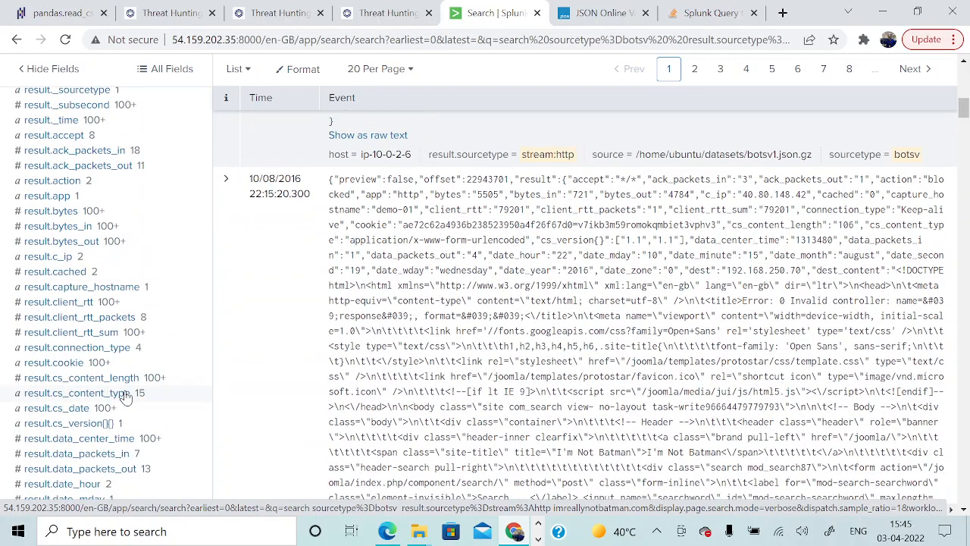
scroll(125, 397, up, 2)
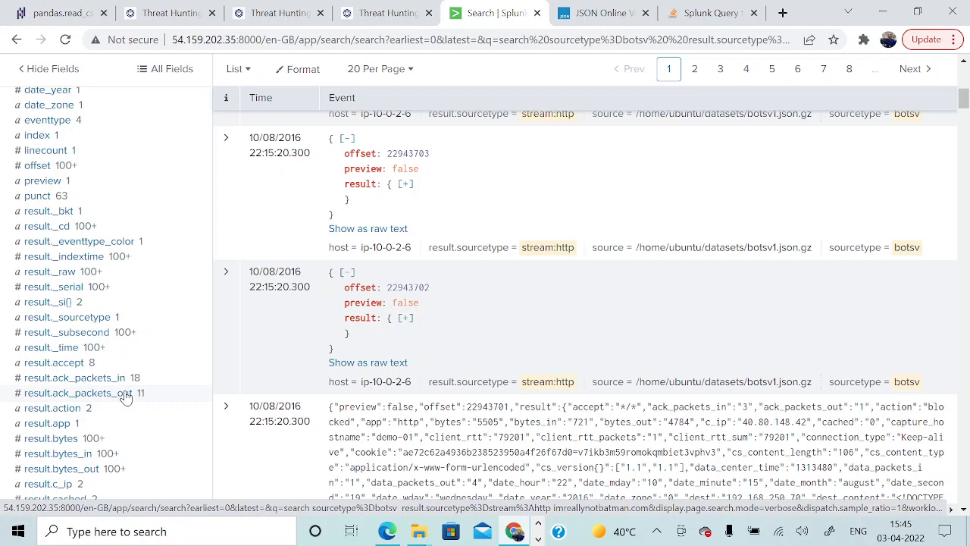
key(alt+Tab)
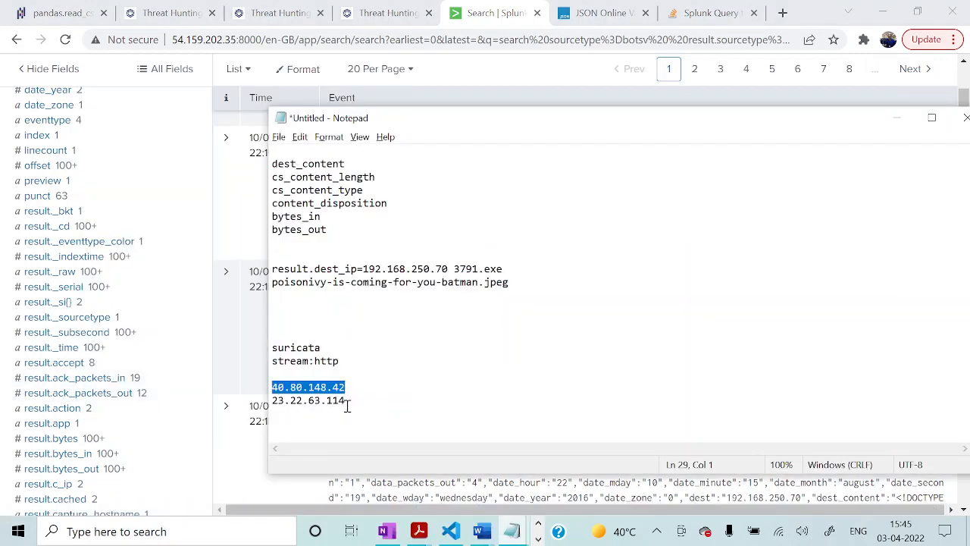
key(alt+Tab)
scroll(347, 405, up, 4)
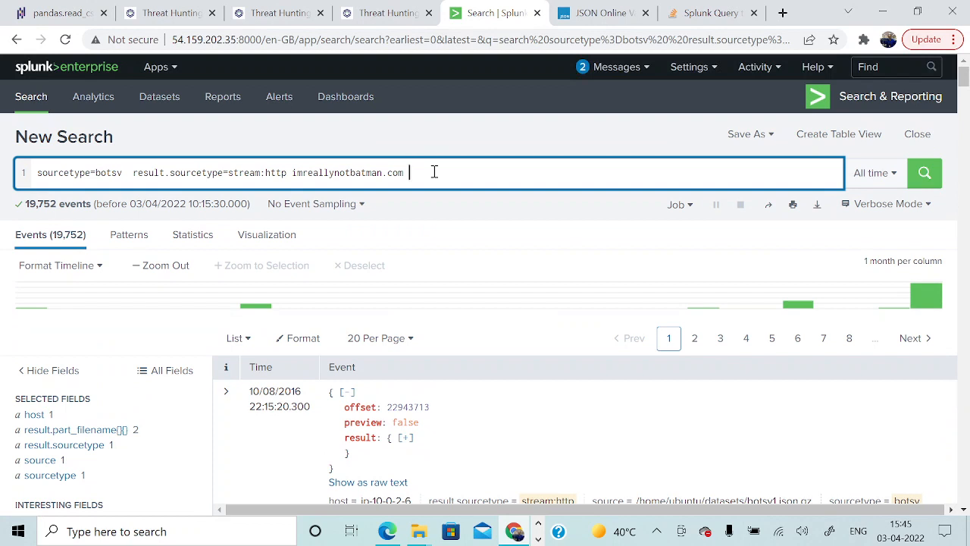
text(result.src_ip=40.80.148.42)
key(Return)
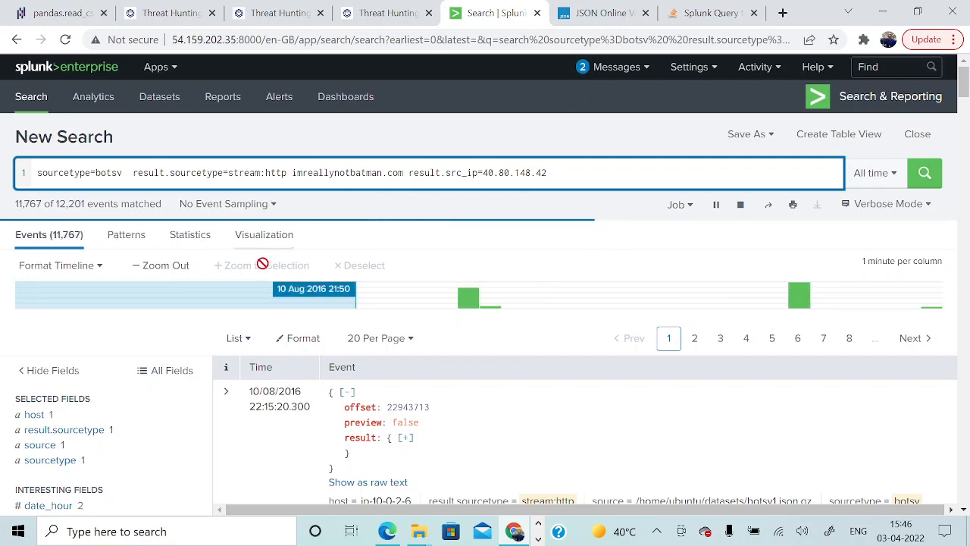
Show the values of the result.dest field for the stream:http events and copy the destination address 192.168.250.70.
scroll(149, 418, down, 5)
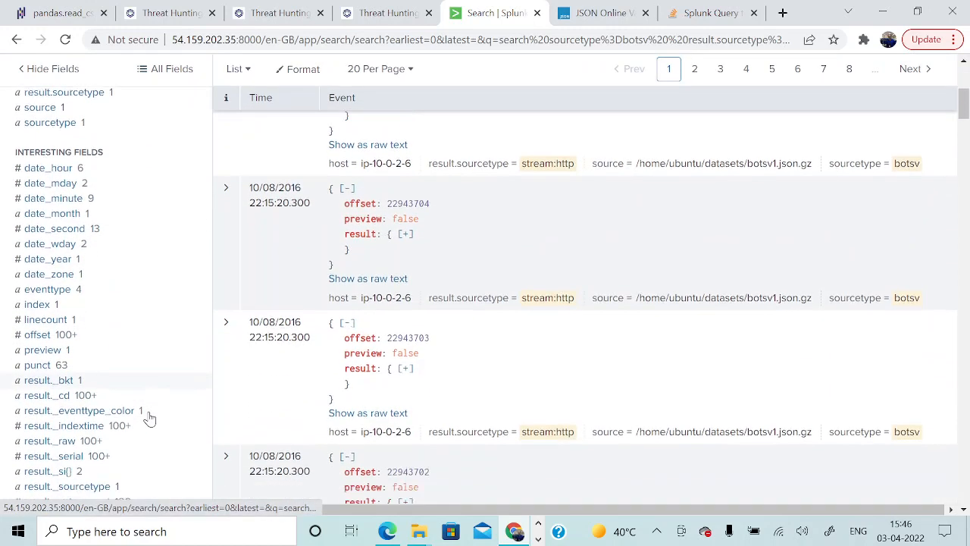
scroll(150, 418, down, 4)
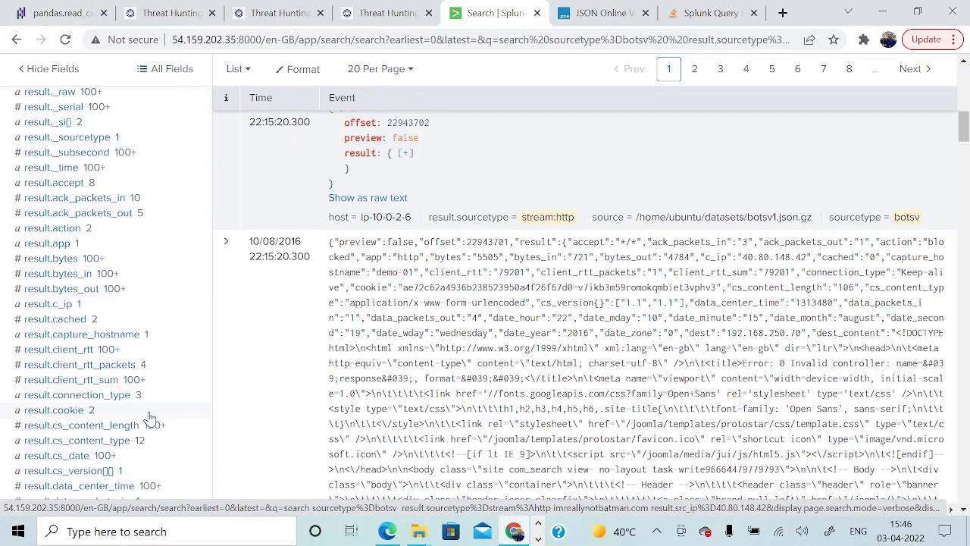
scroll(88, 353, down, 2)
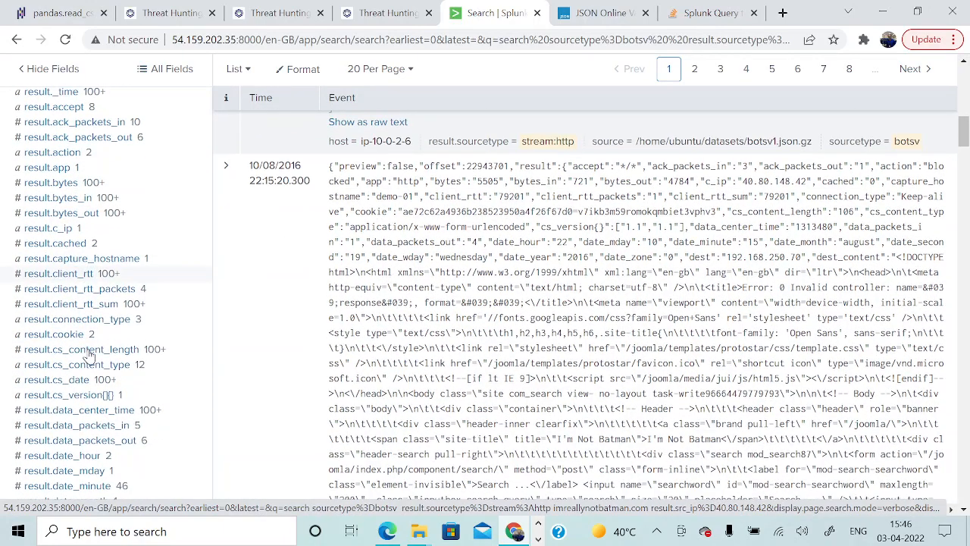
scroll(88, 352, down, 2)
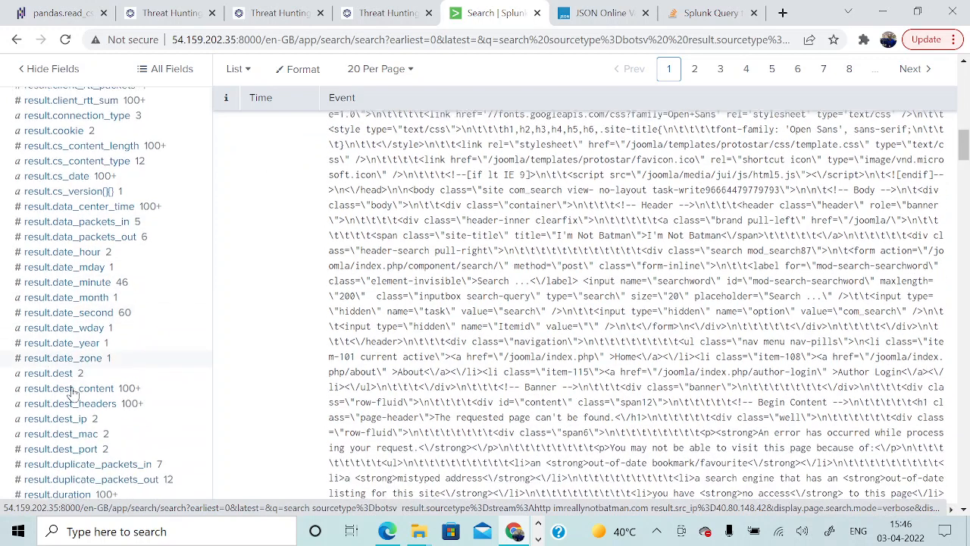
click(67, 351)
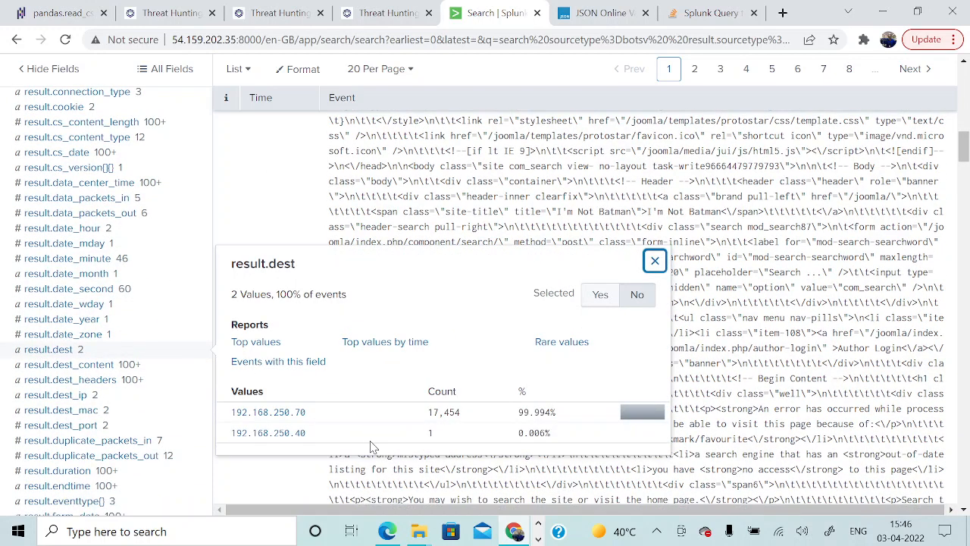
drag(328, 414, 234, 416)
key(ctrl+c)
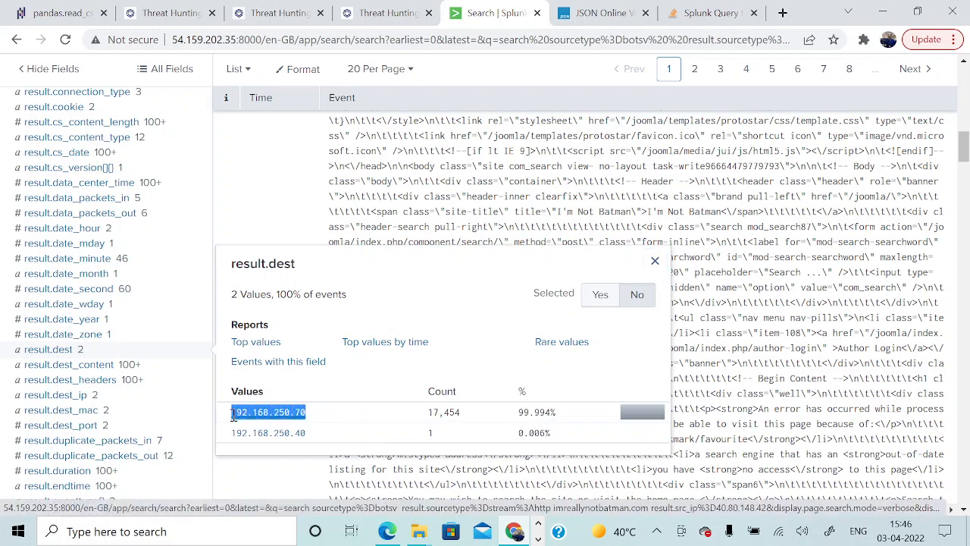
Switch to Notepad and note dest_ip=192.168.250.70 below the source addresses.
key(alt+Tab)
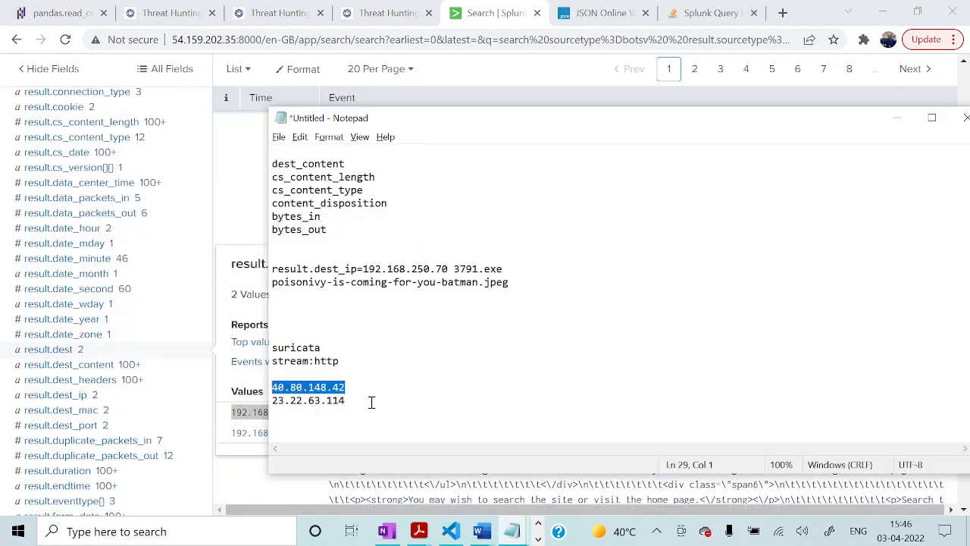
key(Down)
key(Down)
key(Down)
text(dest_ip=)
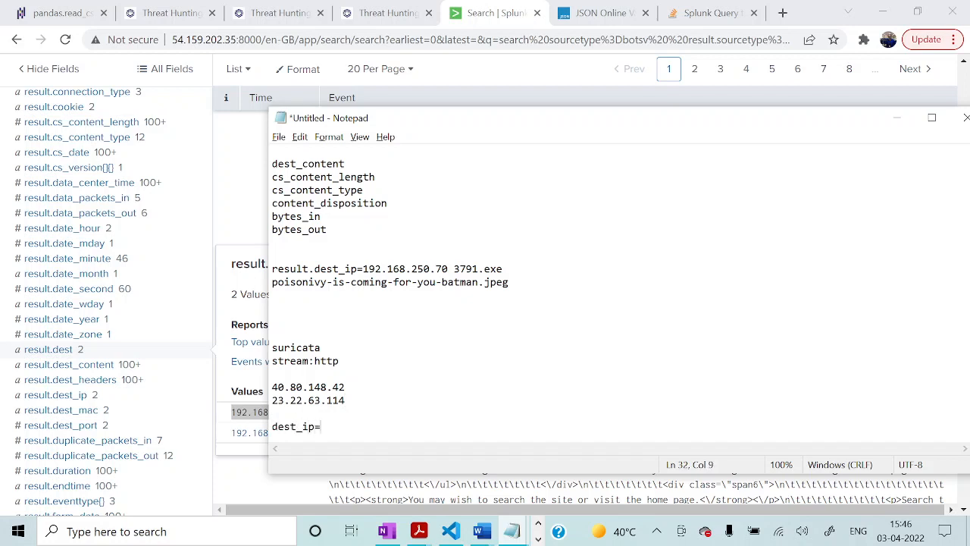
key(ctrl+v)
key(Return)
key(Return)
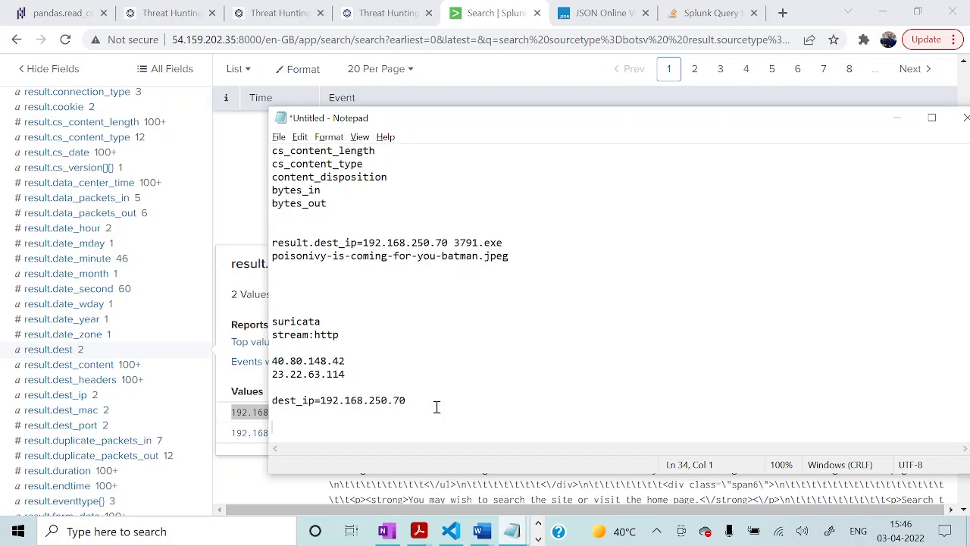
key(alt+Tab)
key(alt+Tab)
key(Right)
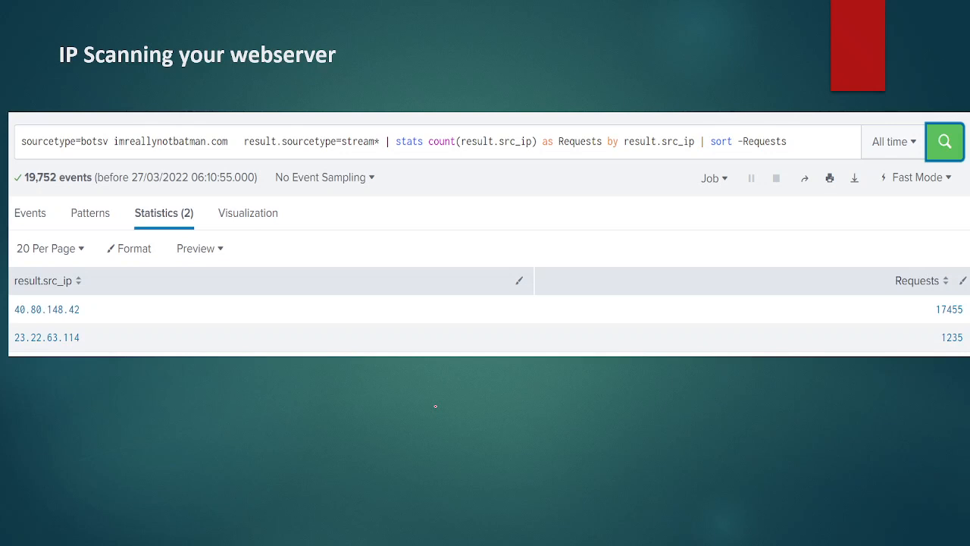
key(Right)
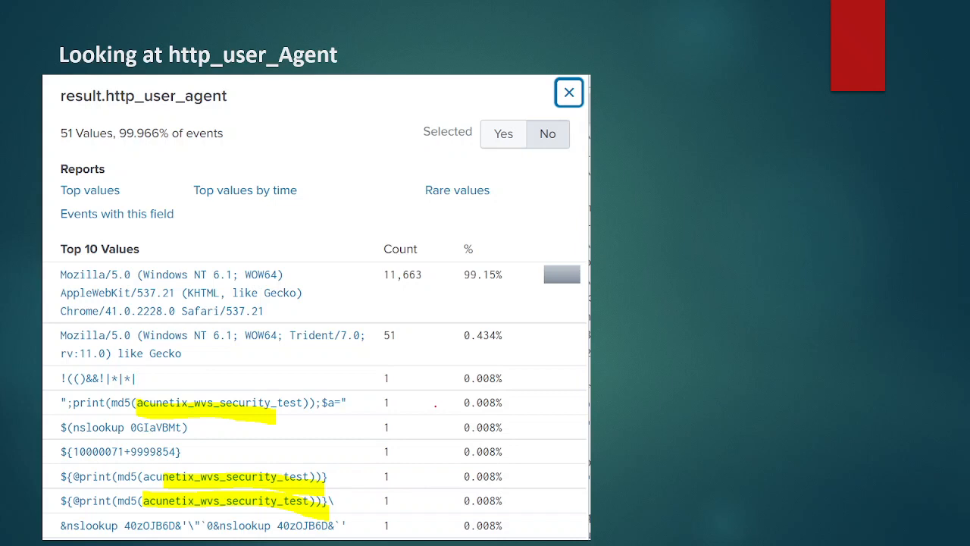
key(Right)
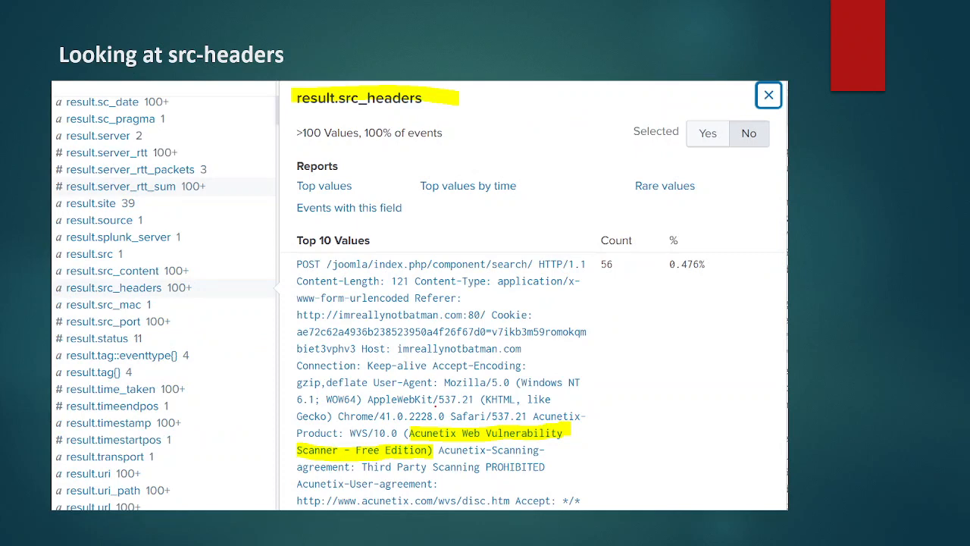
Switch back to Splunk and append dest_ip=192.168.250.70, the main result.dest value, to the search query.
key(alt+Tab)
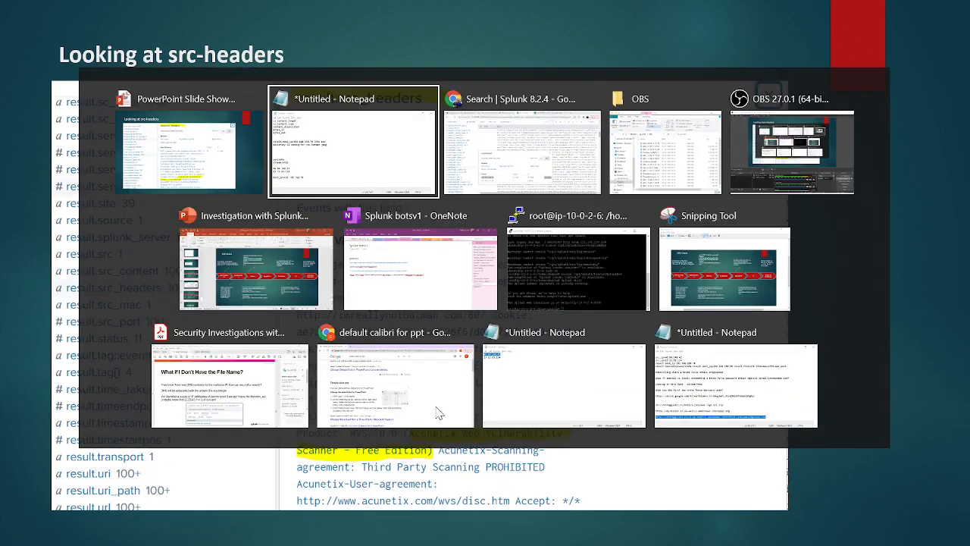
key(alt+Tab)
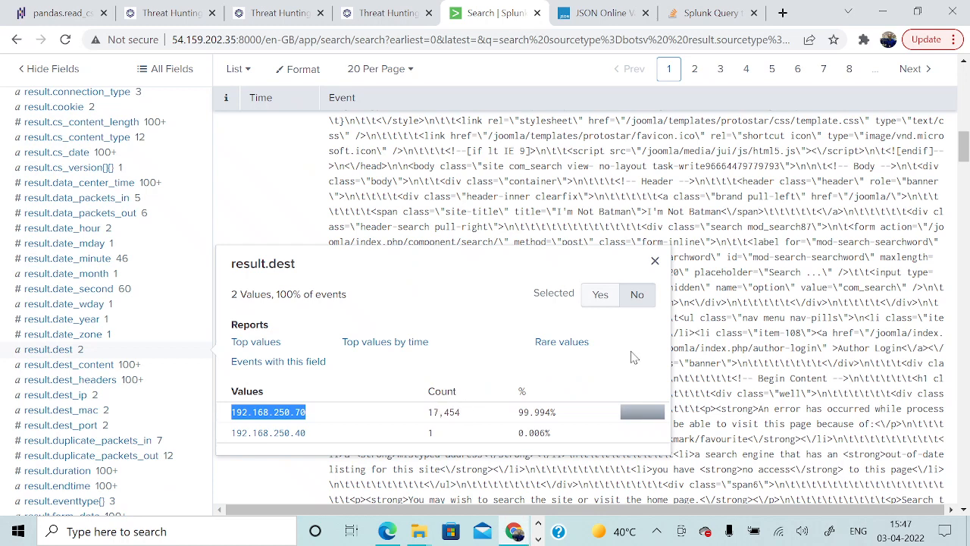
click(316, 417)
drag(310, 417, 251, 415)
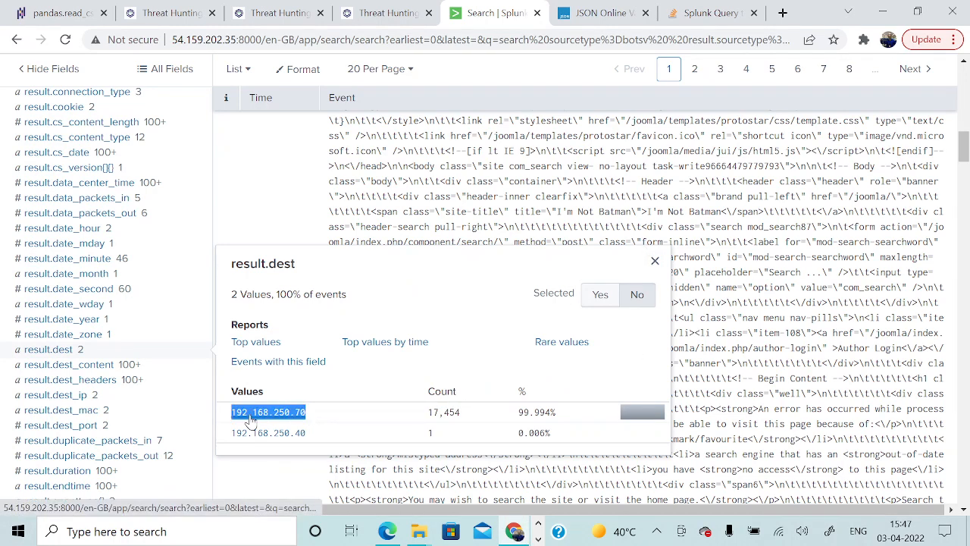
scroll(919, 267, up, 10)
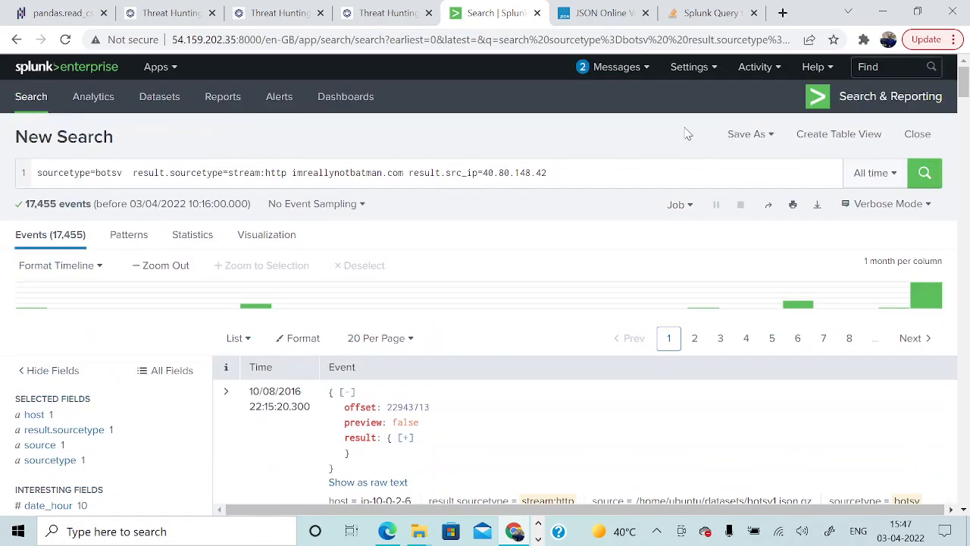
click(595, 180)
text(dest-)
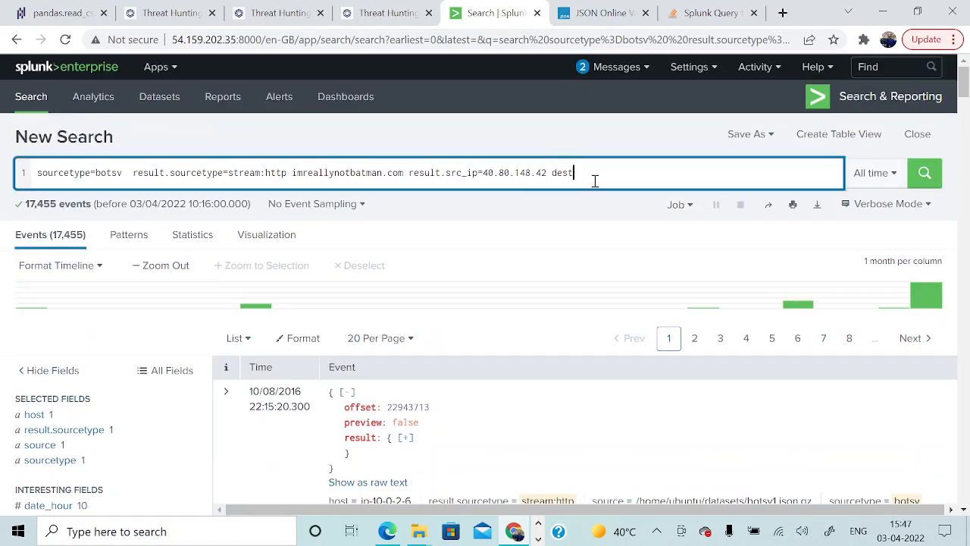
key(BackSpace)
text(_ip=192.168.250.70)
Prefix the dest_ip condition with result. so it reads result.dest_ip=192.168.250.70 and run the search.
click(557, 175)
click(554, 173)
text(result.)
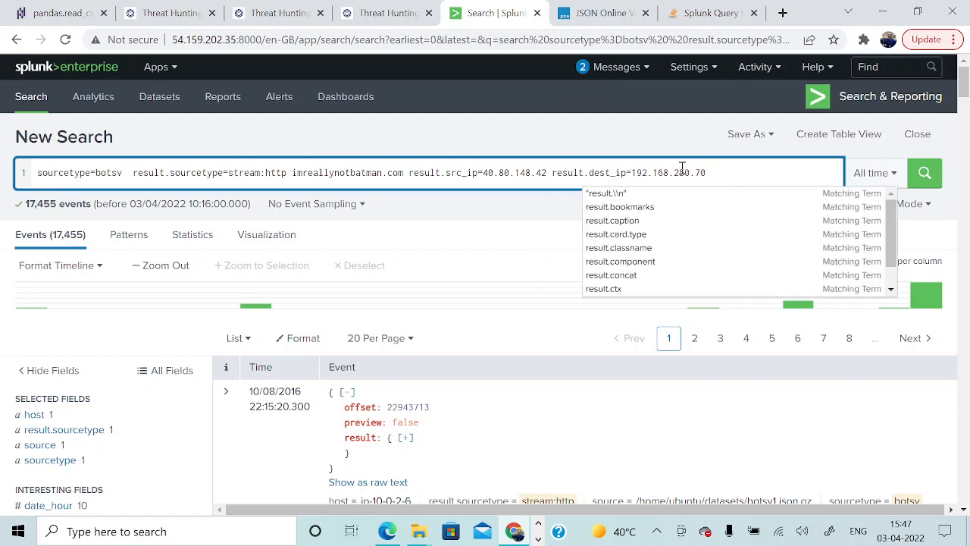
click(727, 173)
click(926, 172)
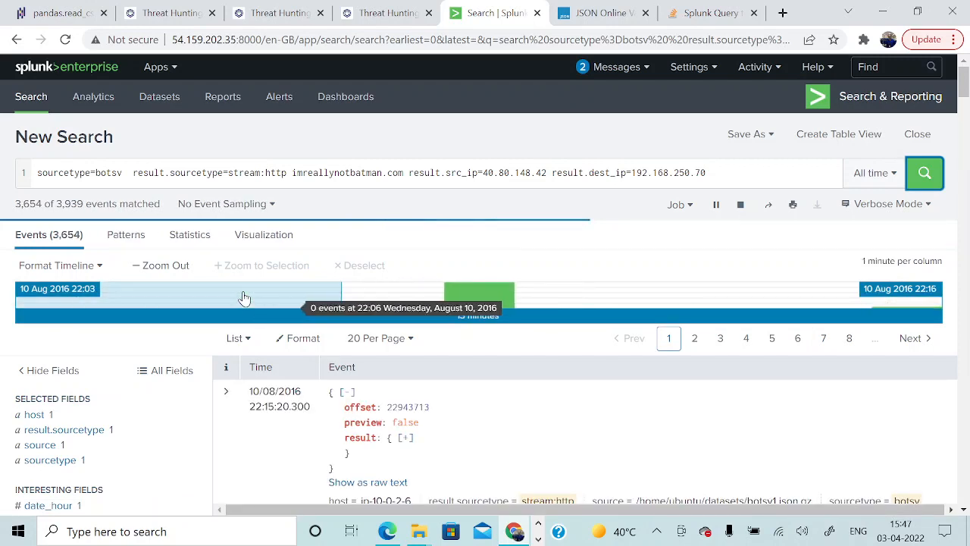
Show the values of the result.http_user_agent field for the events between 40.80.148.42 and 192.168.250.70.
scroll(167, 362, down, 3)
scroll(168, 363, down, 1)
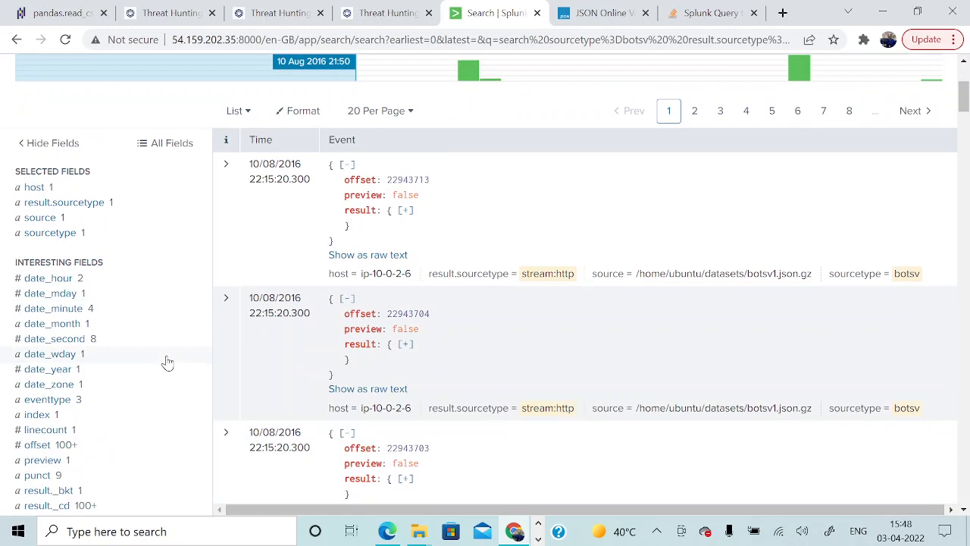
scroll(167, 362, up, 2)
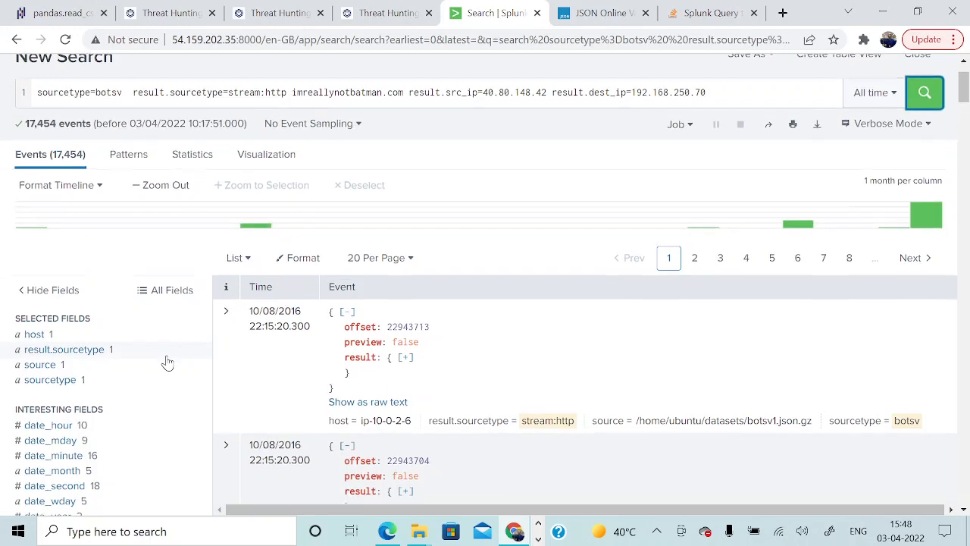
scroll(168, 363, down, 4)
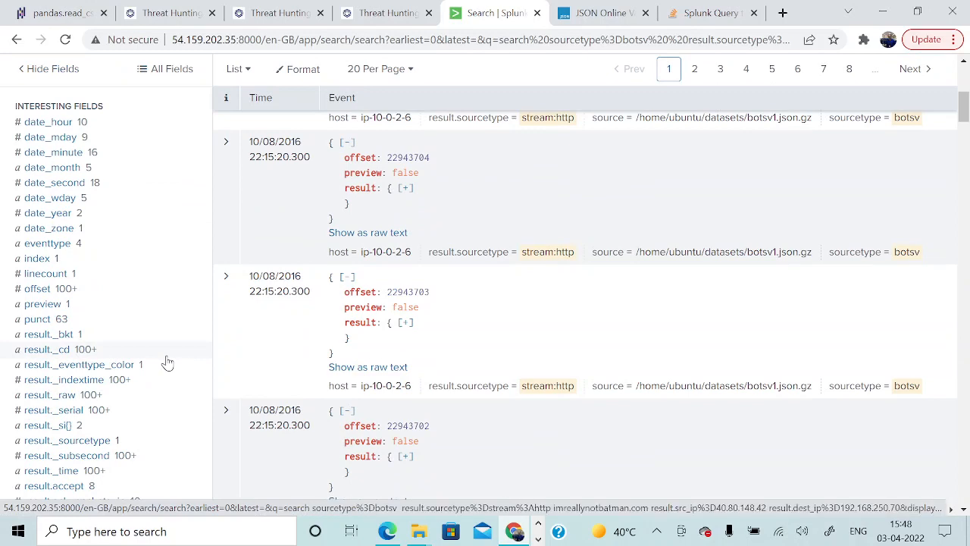
scroll(168, 363, down, 1)
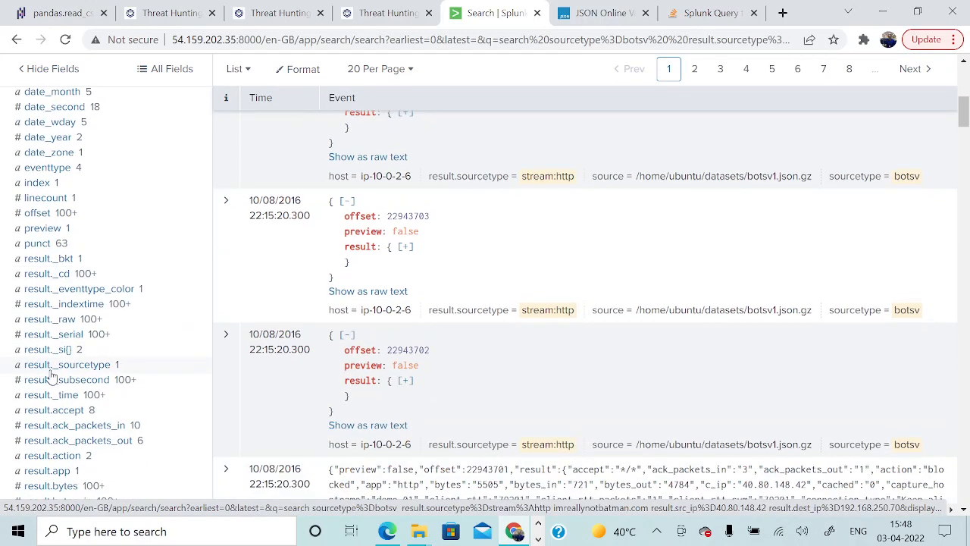
scroll(71, 384, down, 1)
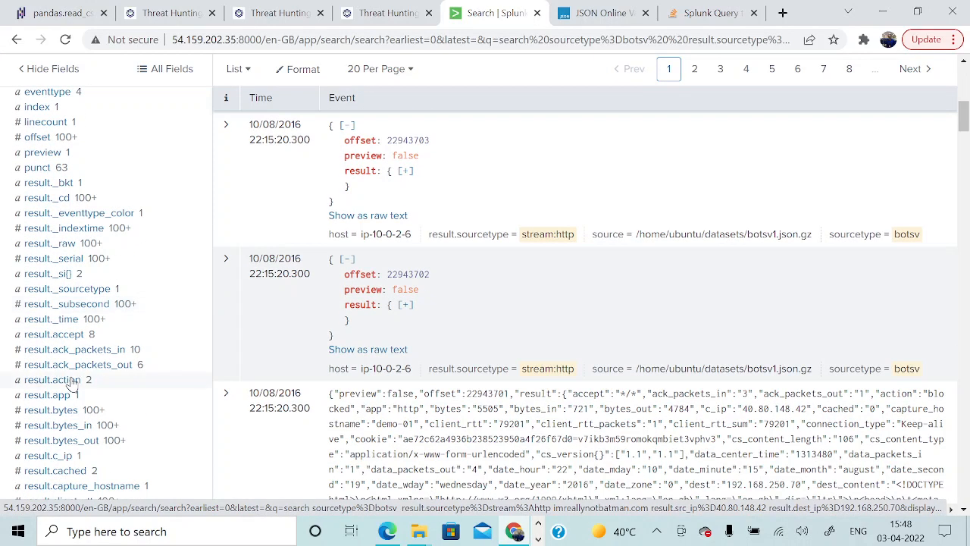
scroll(71, 384, down, 1)
scroll(72, 384, down, 6)
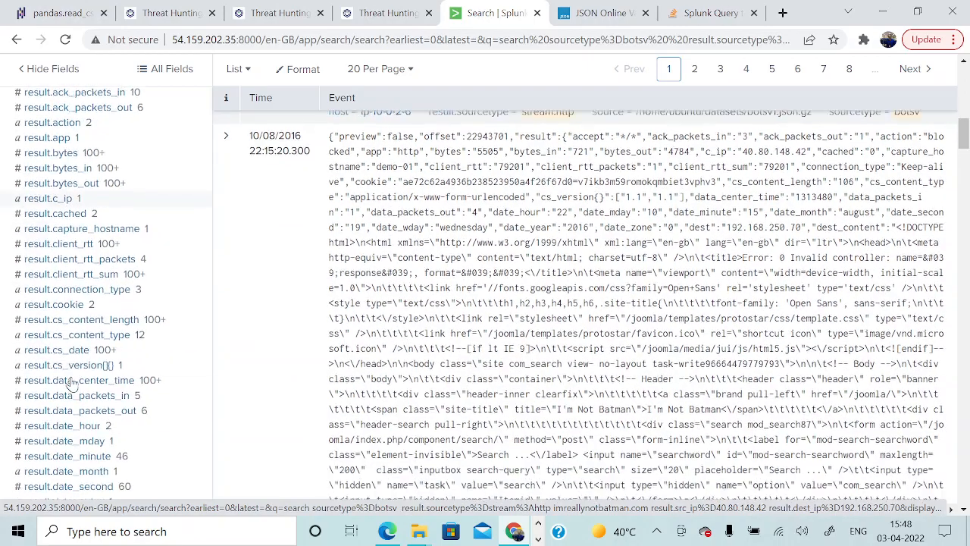
scroll(71, 384, down, 2)
scroll(87, 368, up, 1)
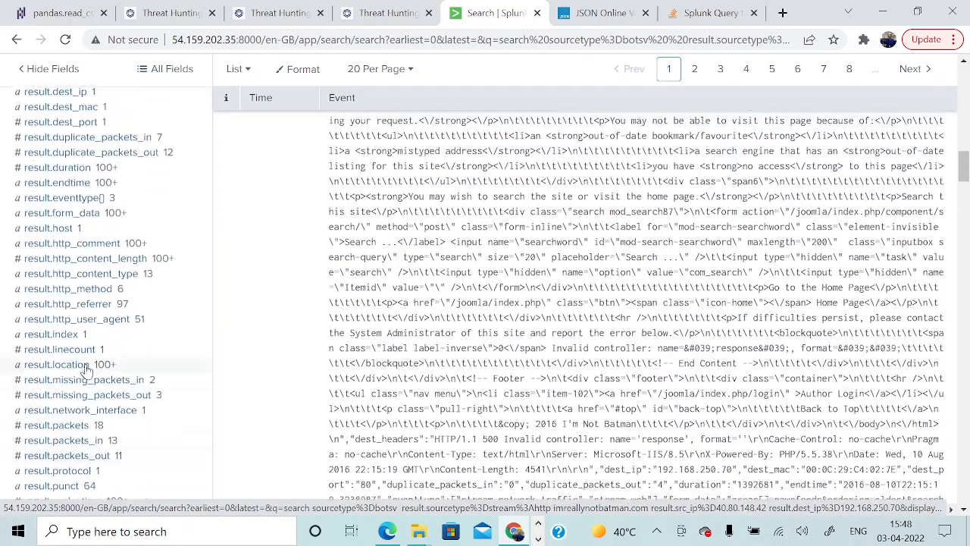
click(103, 322)
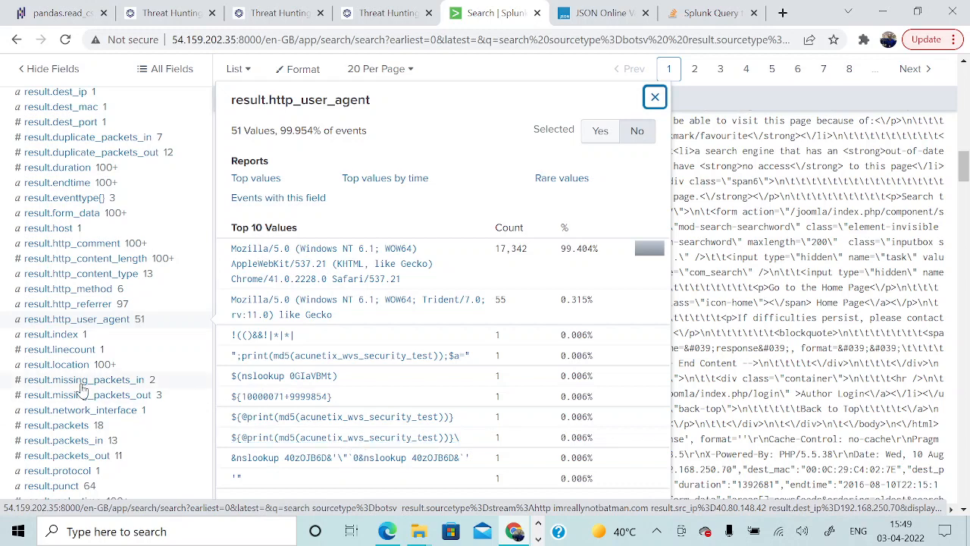
Show the top values of the result.src_headers field to inspect the request headers of the scanning traffic.
scroll(83, 390, down, 1)
scroll(83, 389, up, 2)
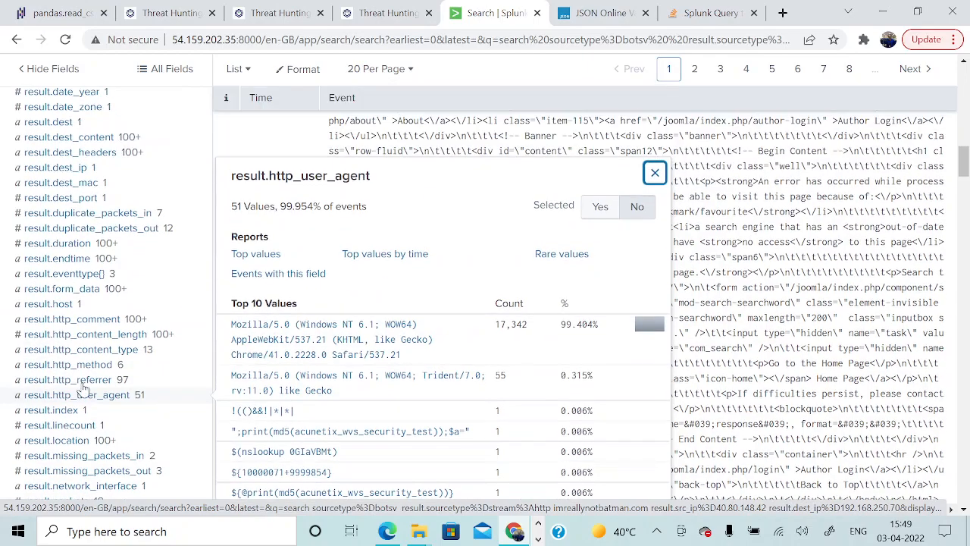
scroll(83, 390, down, 8)
scroll(83, 389, up, 2)
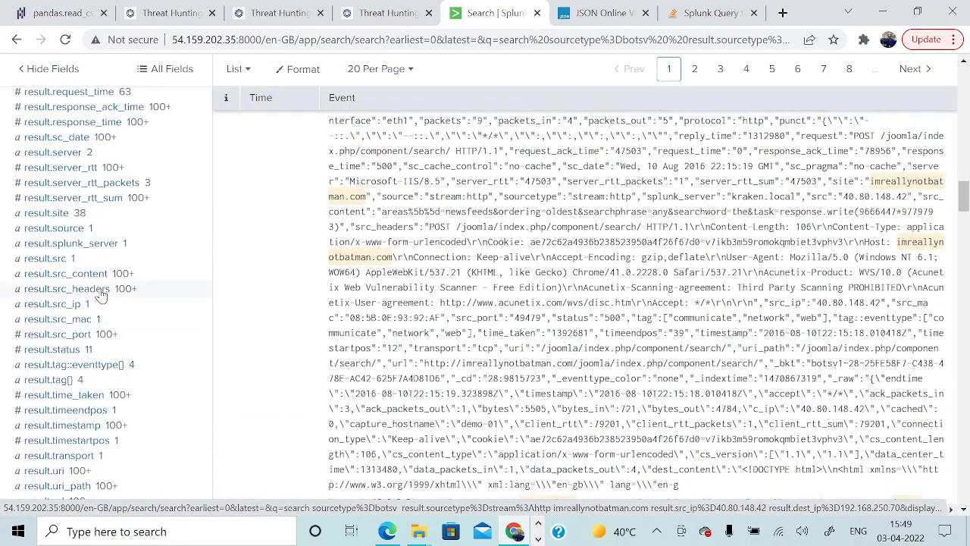
click(68, 289)
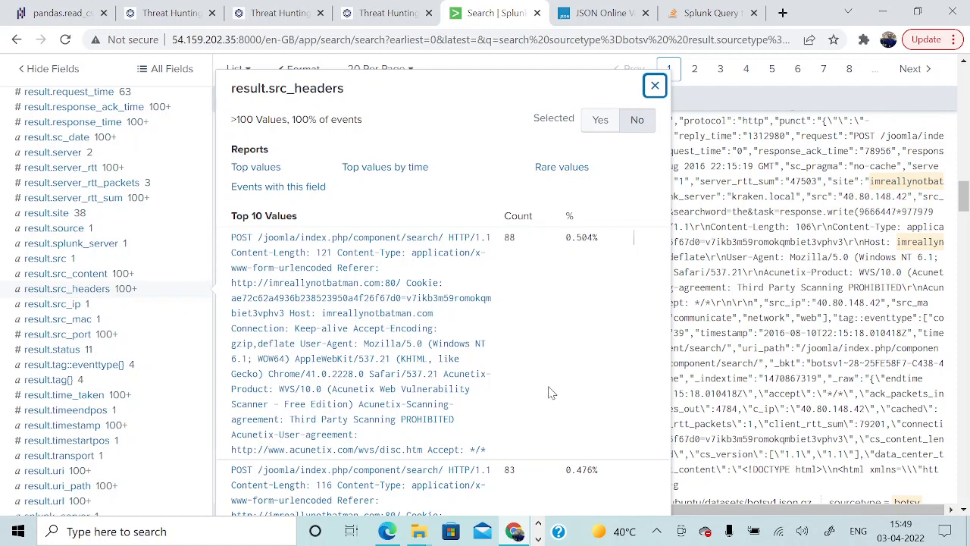
Switch to Notepad and note the scanner name Acunetix from the request headers below the dest_ip line.
key(alt+Tab)
key(alt+Tab)
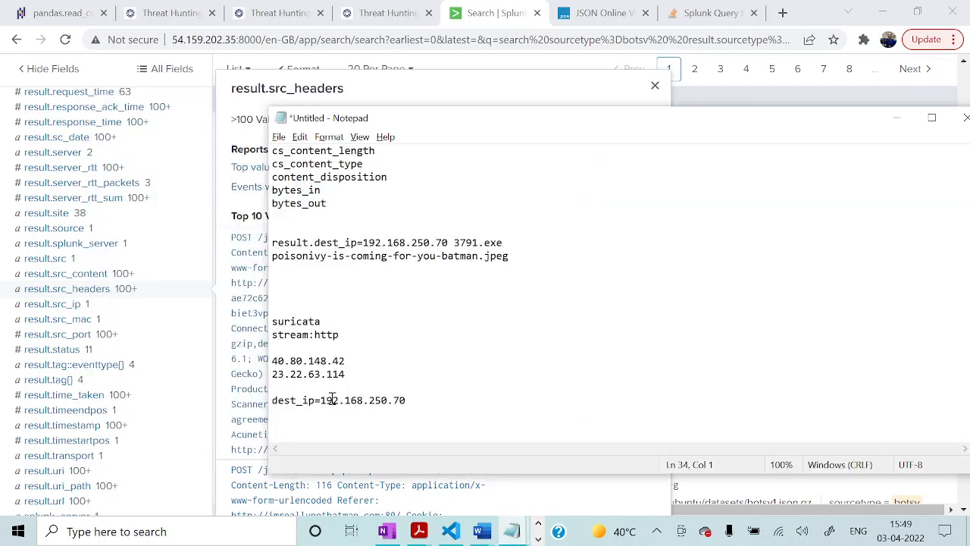
key(alt+Tab)
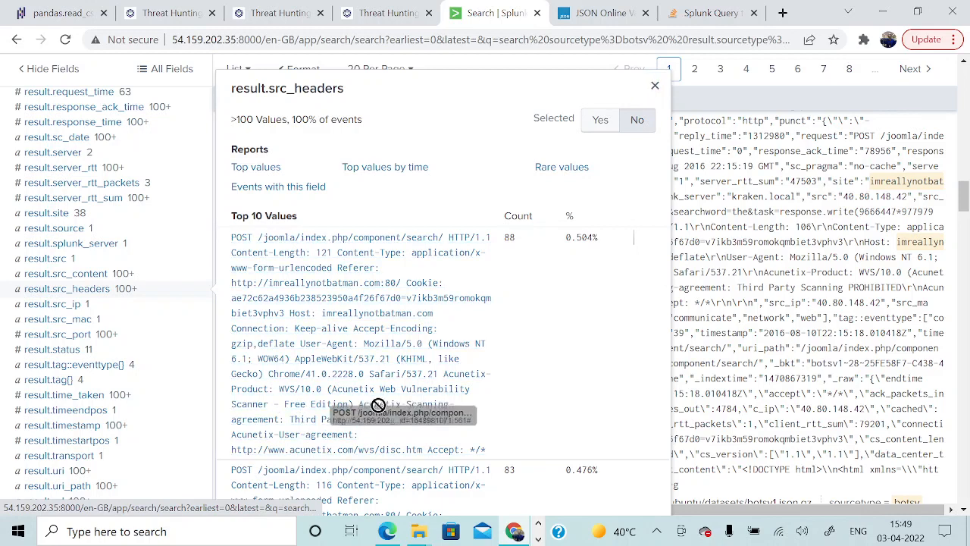
triple_click(346, 413)
drag(360, 410, 417, 414)
key(alt+Tab)
text(Acunetix)
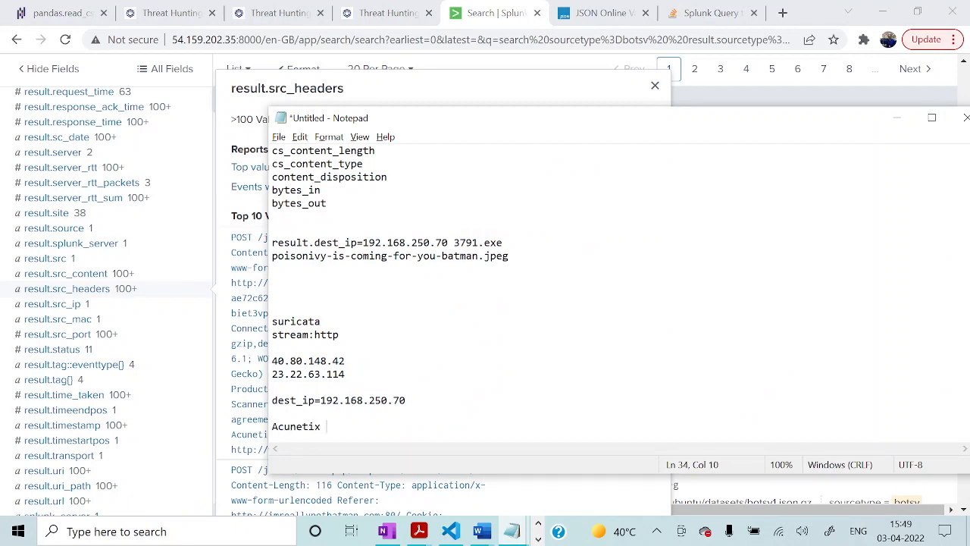
key(Return)
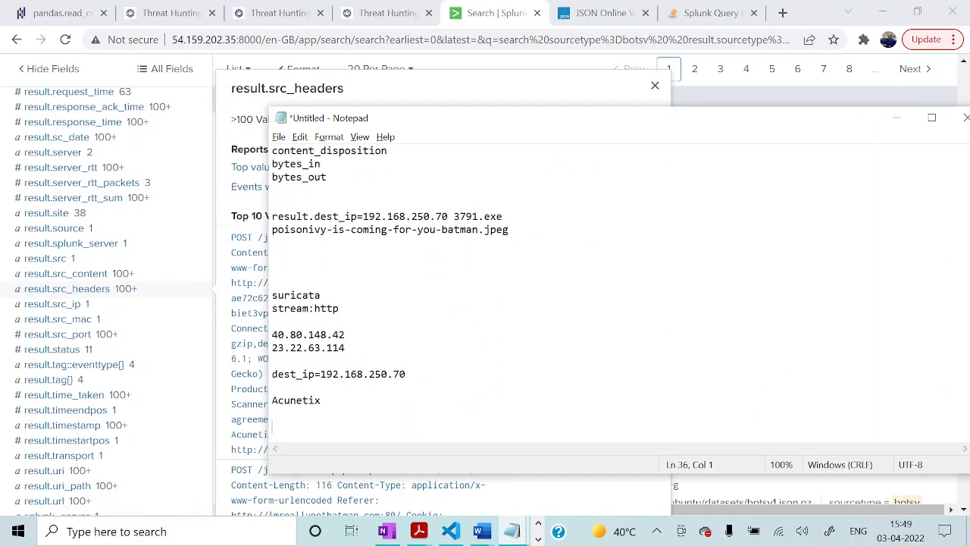
key(alt+Tab)
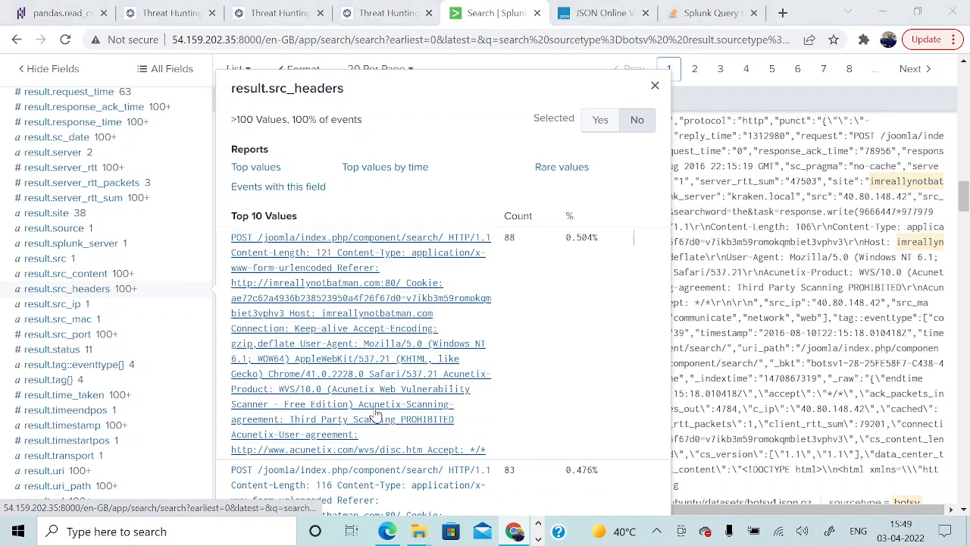
key(alt+Tab)
key(alt+Tab)
key(alt+Tab)
key(alt+Tab)
key(alt+shift+Tab)
key(alt+shift+Tab)
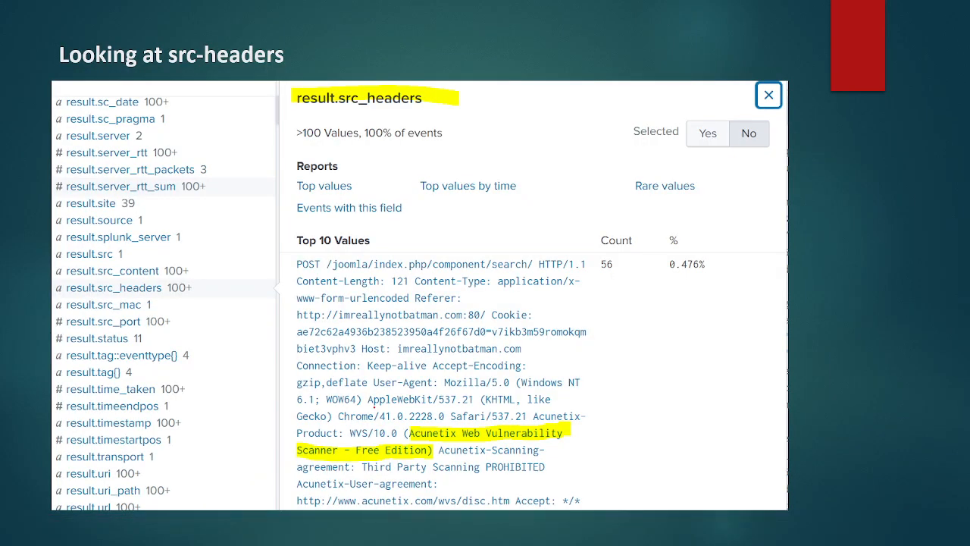
key(Right)
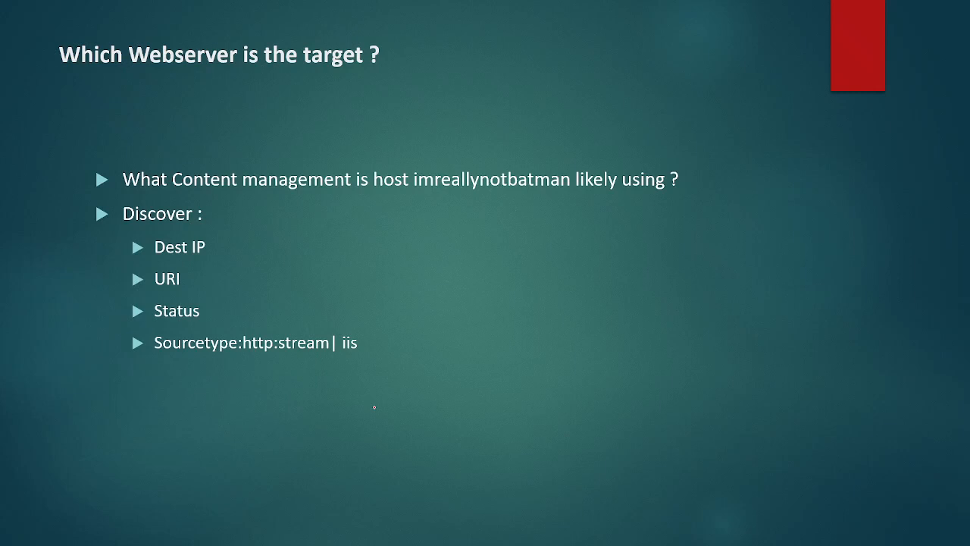
key(Right)
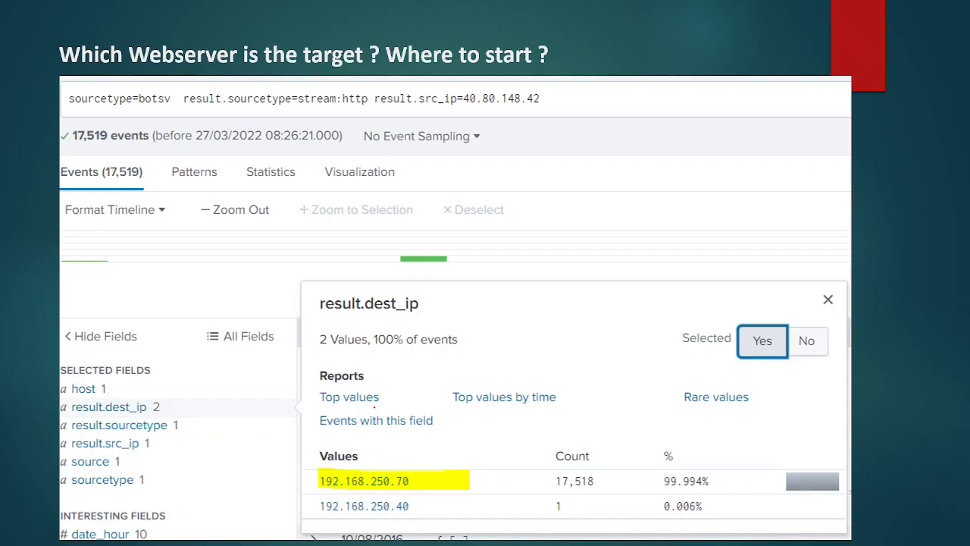
key(Right)
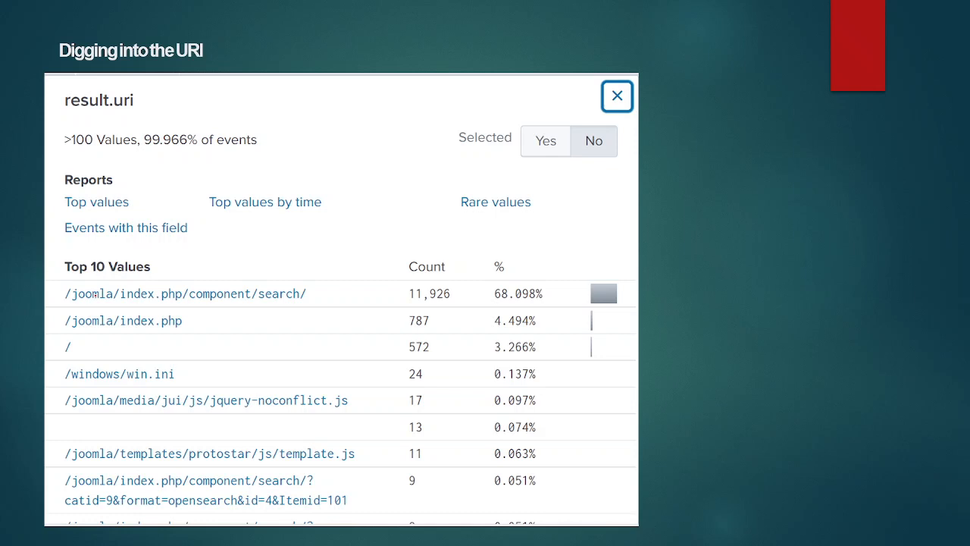
key(Right)
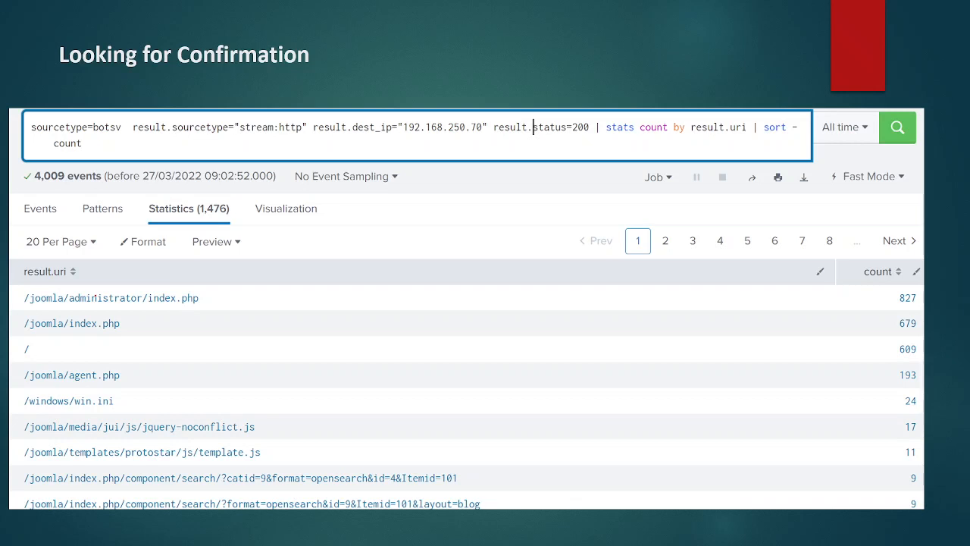
key(Right)
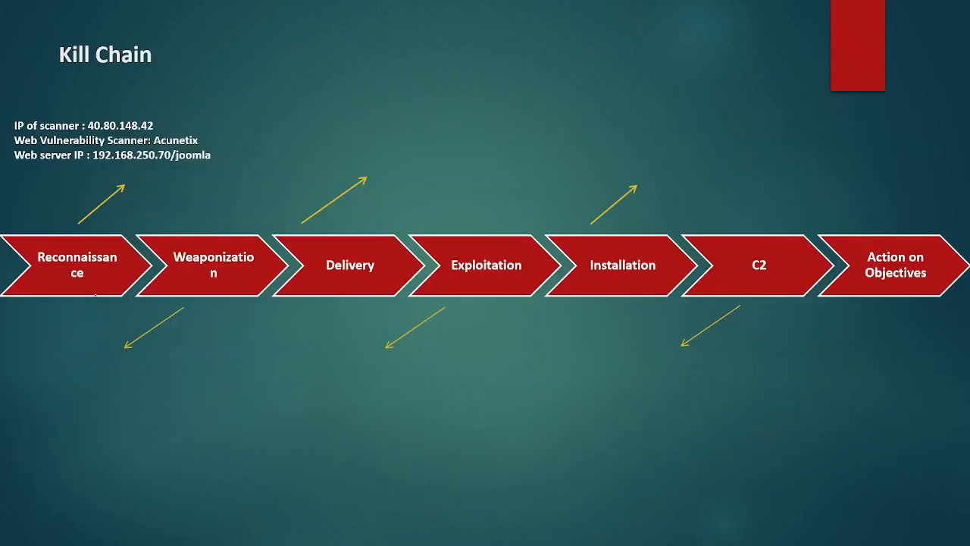
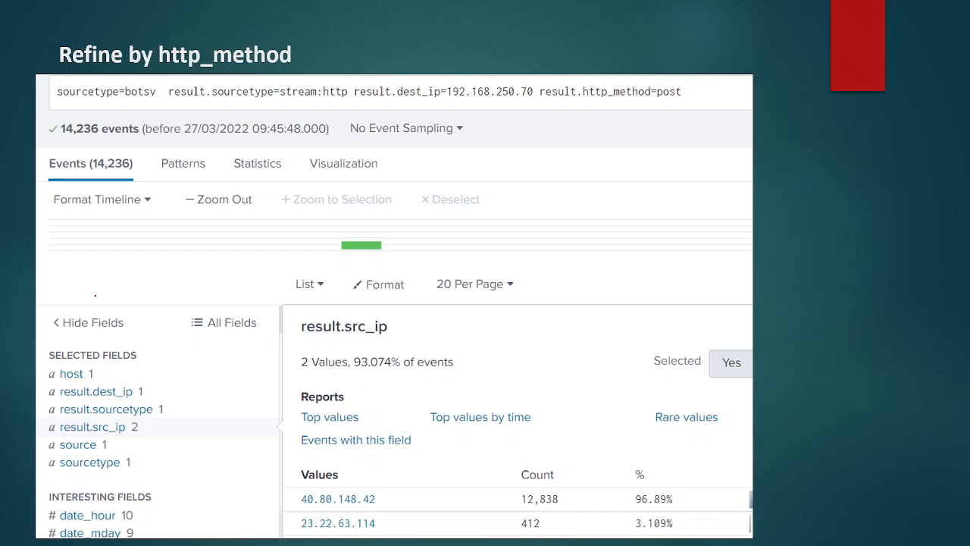
key(Right)
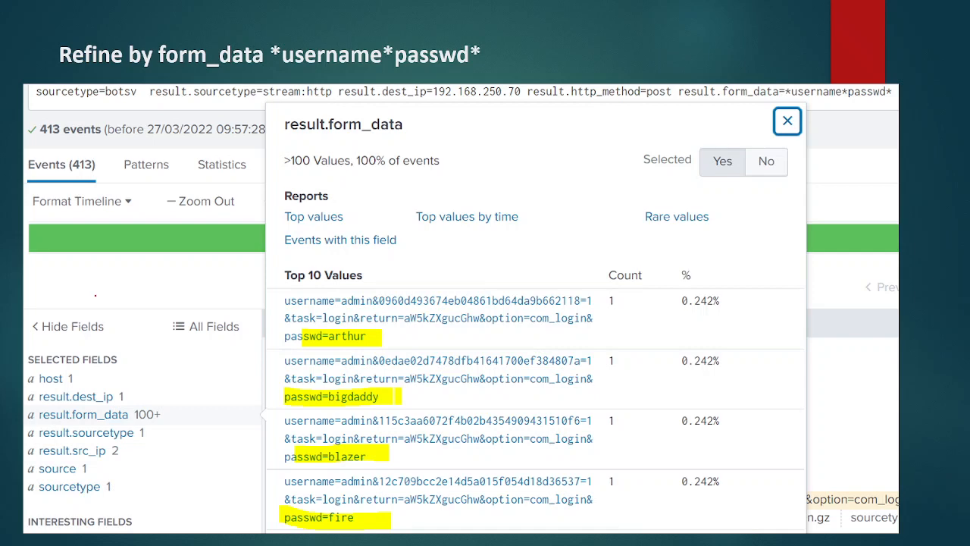
Switch back to Splunk, append result.http_method=POST to the search query and run the search.
key(alt+Tab)
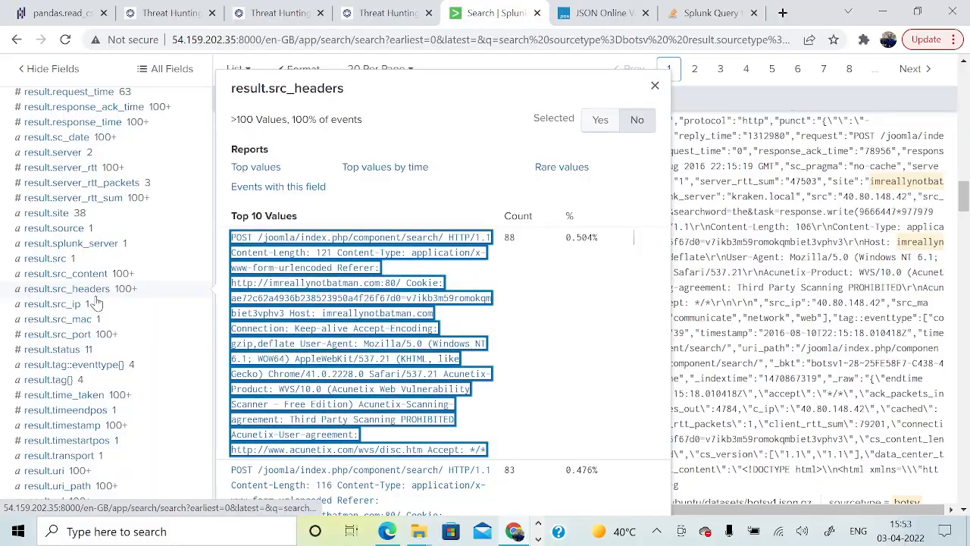
drag(963, 205, 962, 85)
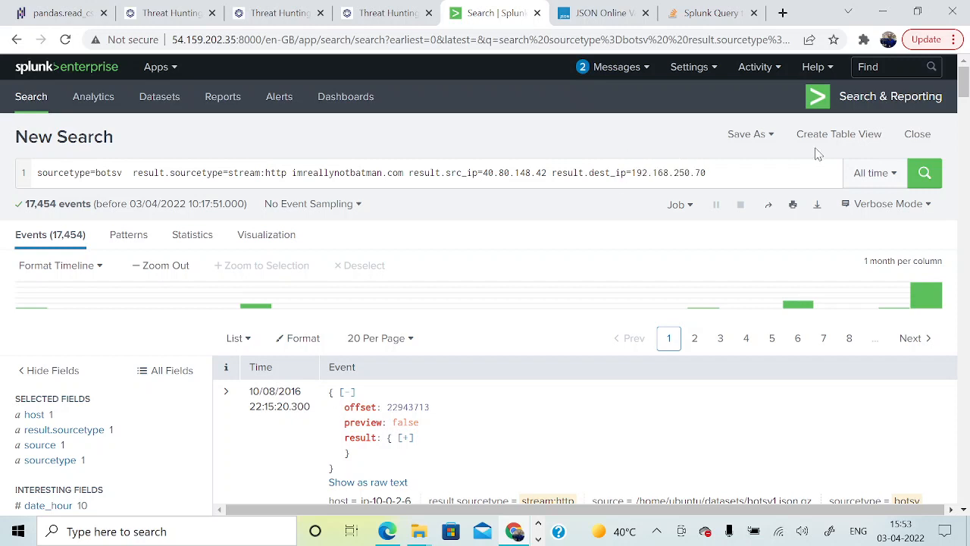
click(740, 168)
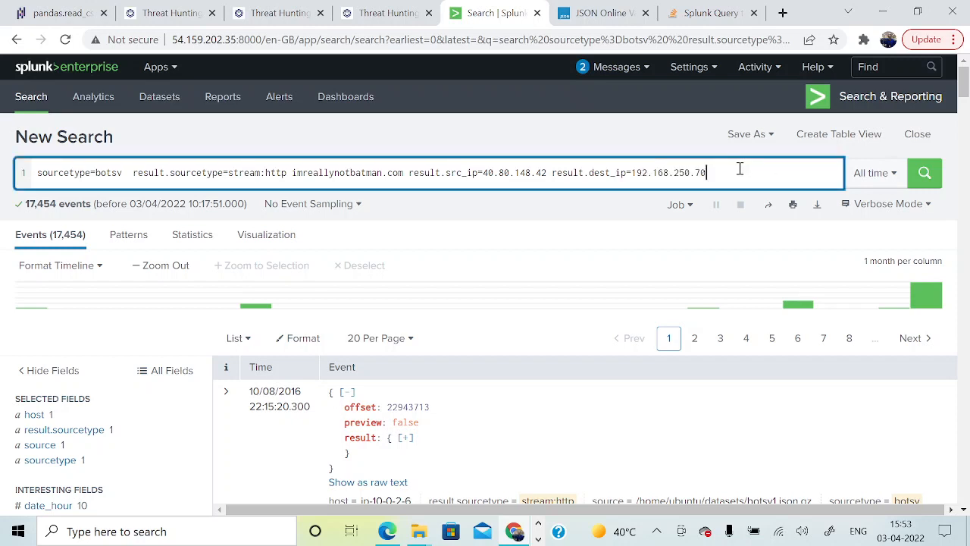
text(result.http_method=POST)
key(Return)
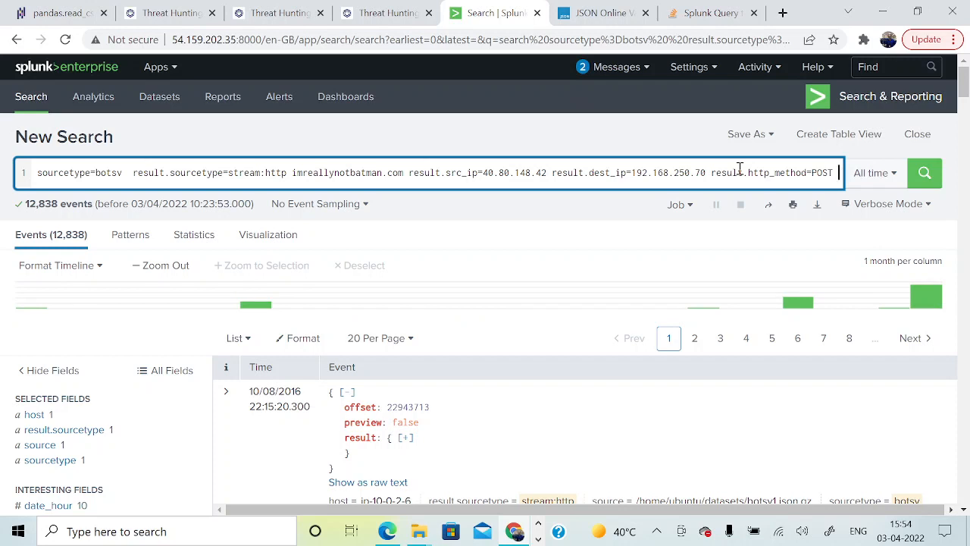
Append the condition result.form_data=*passwd* to the search query and run the search.
text(result)
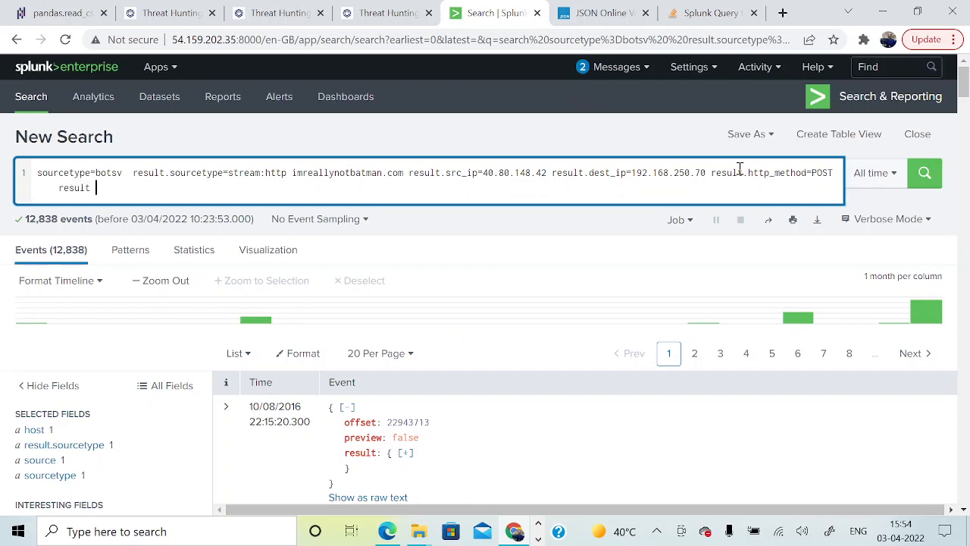
text(.)
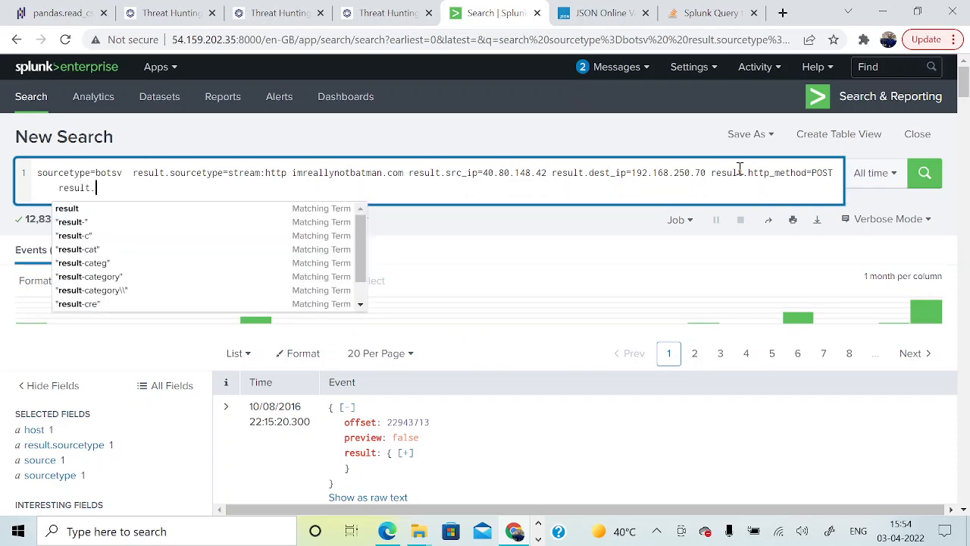
text(form_dat)
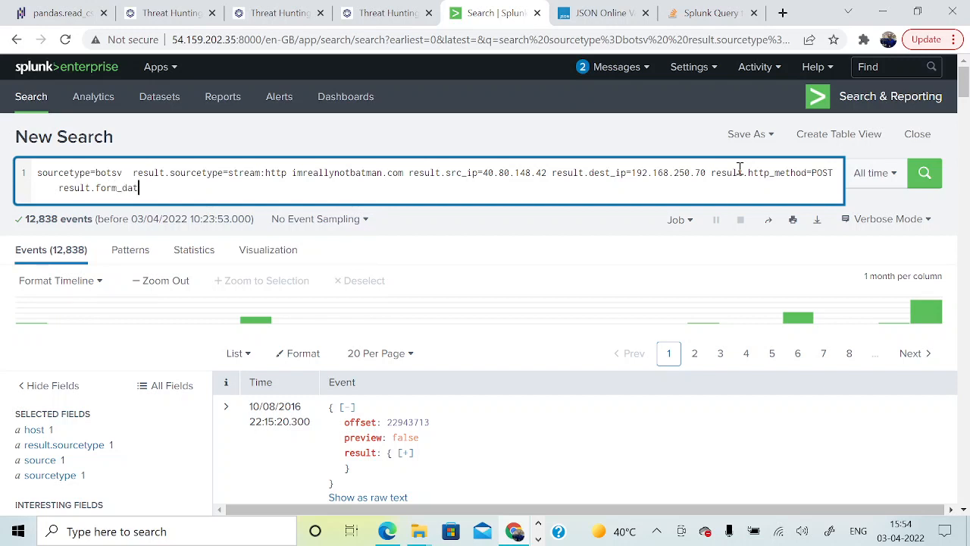
text(a=*passwd*)
key(Return)
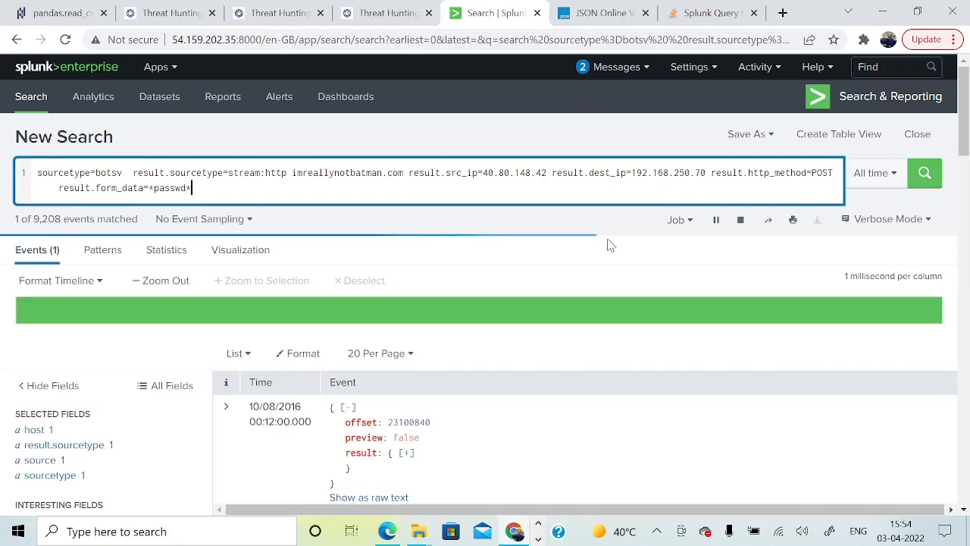
Examine the event list and available fields returned by the search for passwd in the form data.
scroll(227, 337, down, 2)
scroll(233, 340, up, 1)
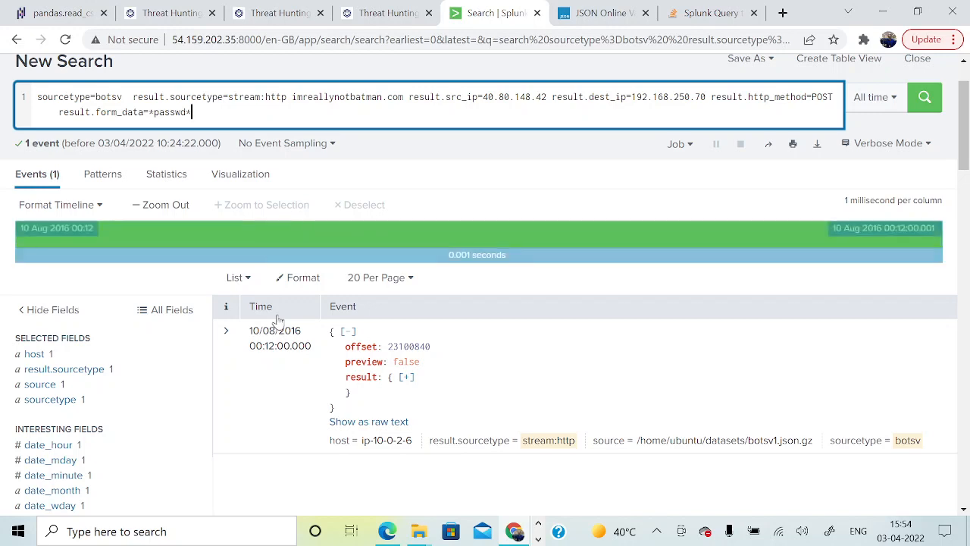
scroll(297, 418, down, 2)
scroll(299, 419, up, 2)
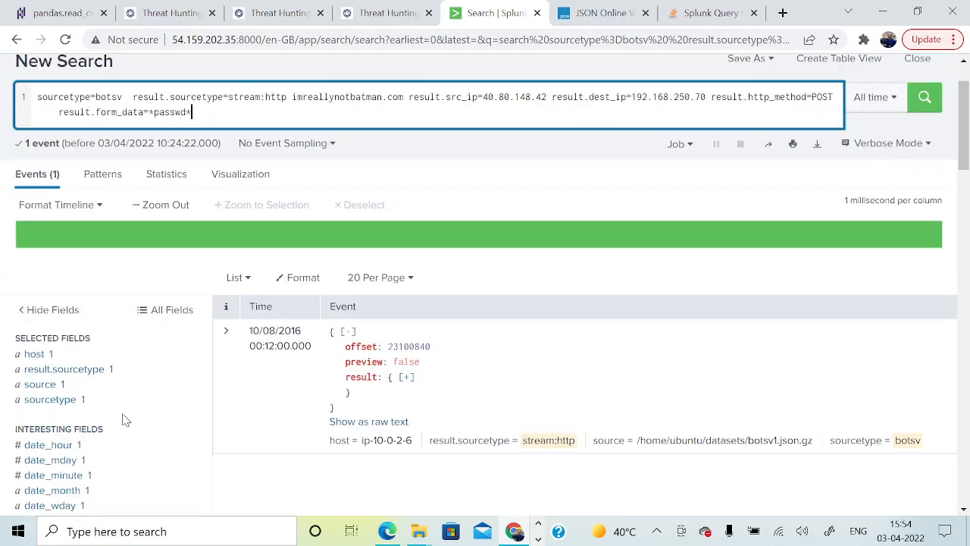
scroll(119, 420, down, 5)
scroll(117, 420, up, 1)
scroll(116, 420, up, 4)
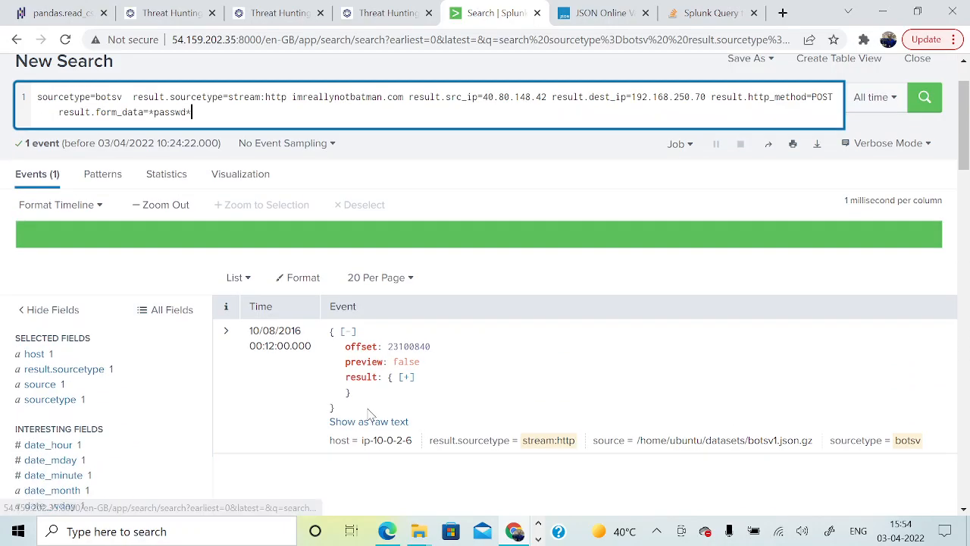
Expand the result object of the returned event and look through its raw request details.
click(406, 377)
scroll(508, 425, down, 3)
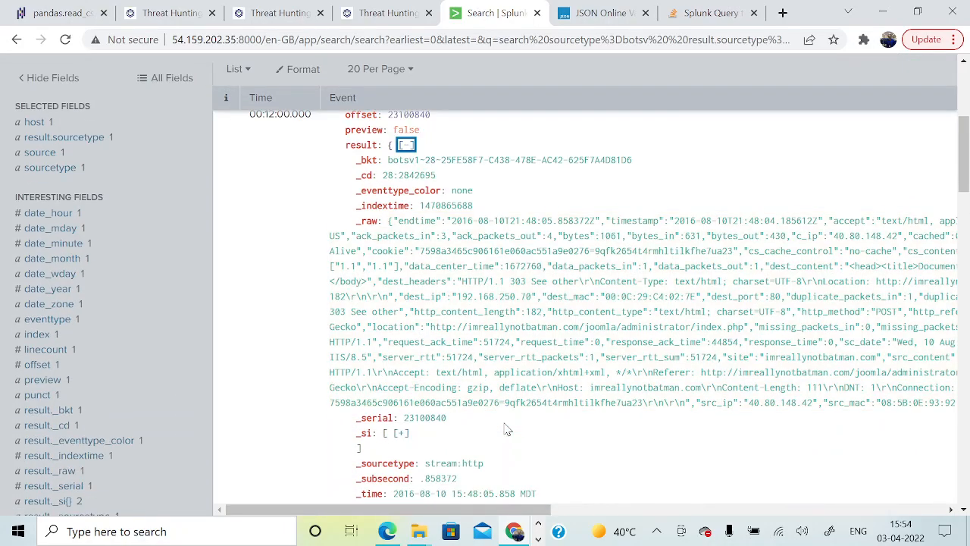
scroll(507, 430, up, 4)
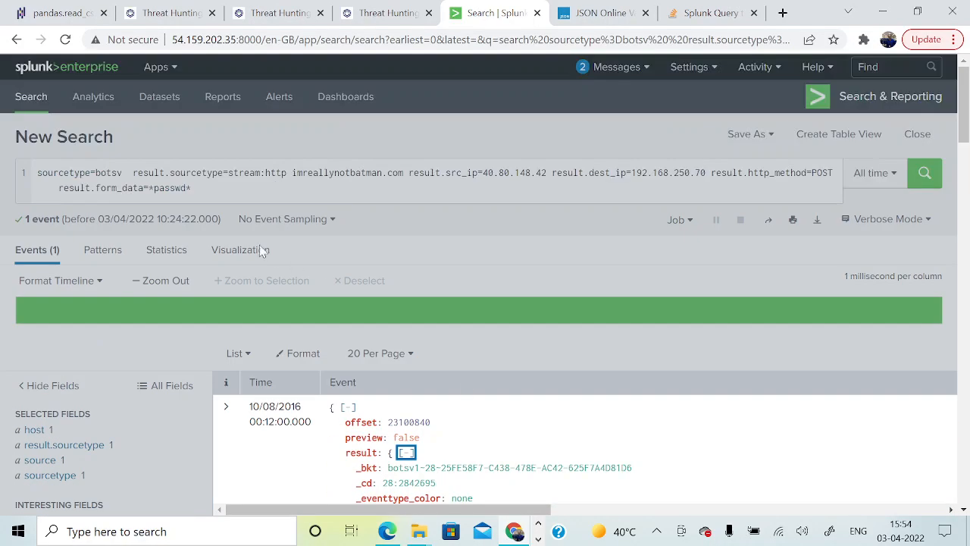
click(210, 187)
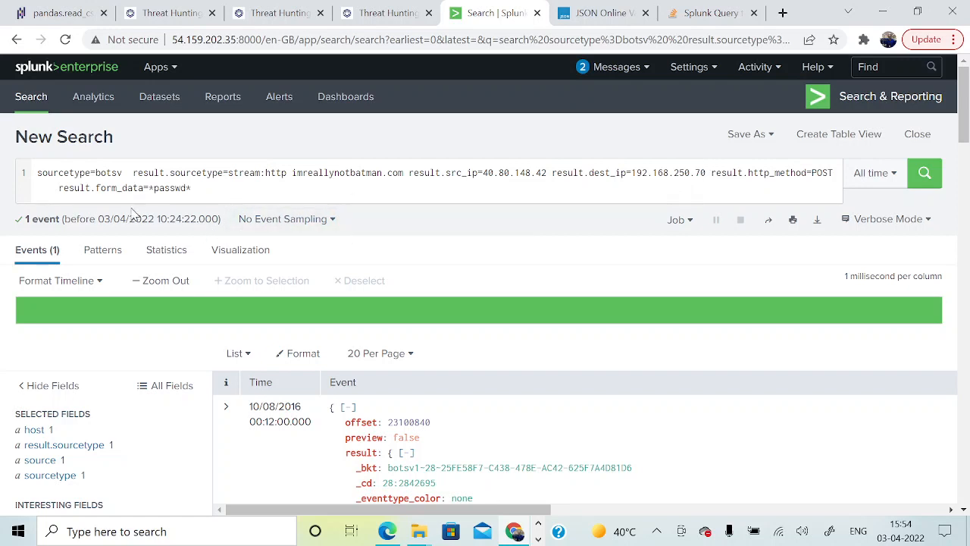
Remove the result.form_data=*passwd* condition from the search query and run the search.
click(228, 192)
key(BackSpace)
key(BackSpace)
key(BackSpace)
key(BackSpace)
key(BackSpace)
key(BackSpace)
key(BackSpace)
key(BackSpace)
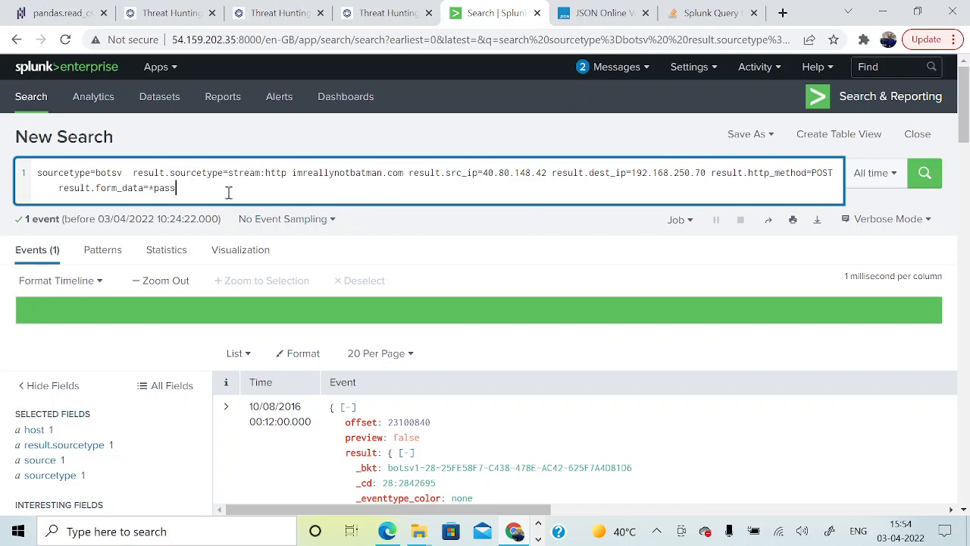
key(BackSpace)
key(BackSpace)
key(BackSpace)
key(BackSpace)
key(BackSpace)
key(BackSpace)
key(BackSpace)
key(BackSpace)
key(BackSpace)
key(BackSpace)
key(BackSpace)
key(BackSpace)
key(BackSpace)
key(BackSpace)
key(BackSpace)
key(BackSpace)
key(BackSpace)
key(BackSpace)
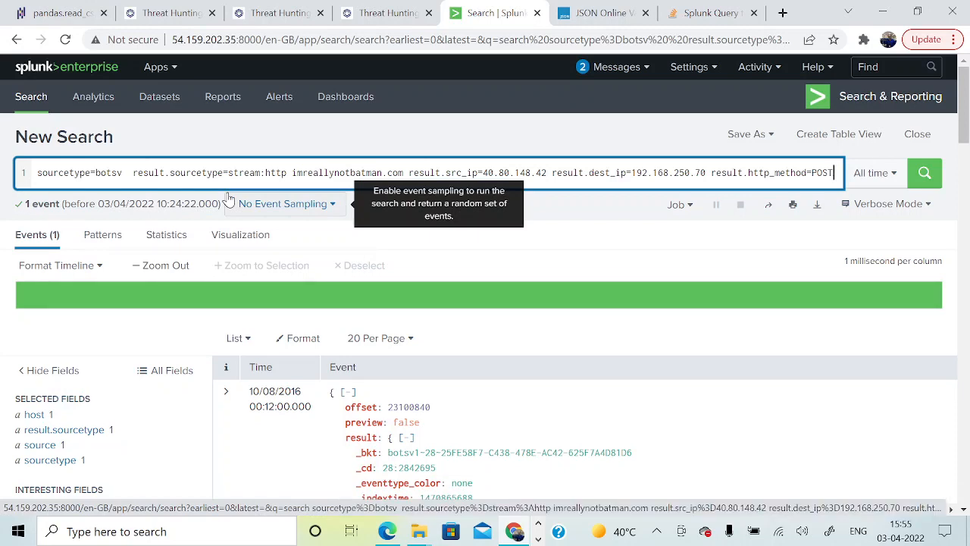
key(Return)
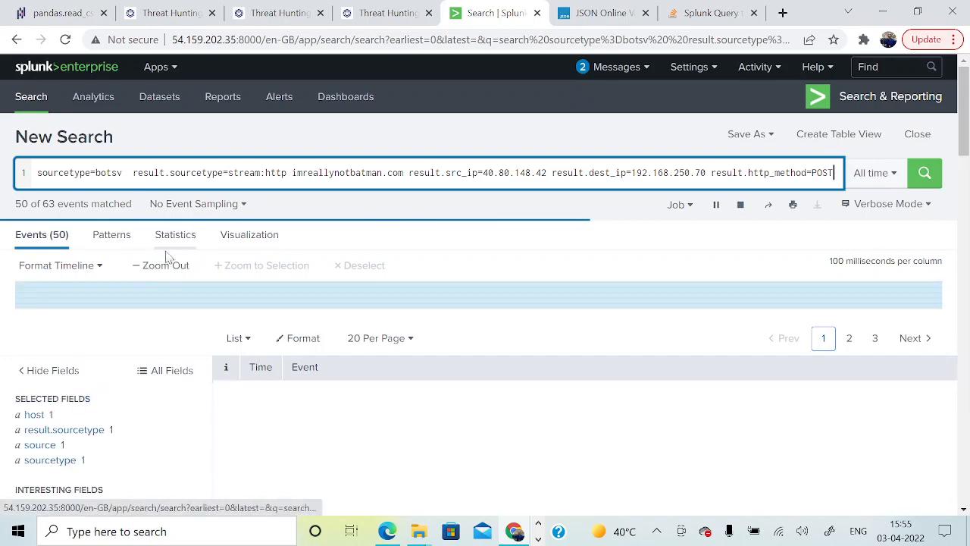
Examine the top values of the result.form_data field across the POST events.
scroll(126, 309, down, 8)
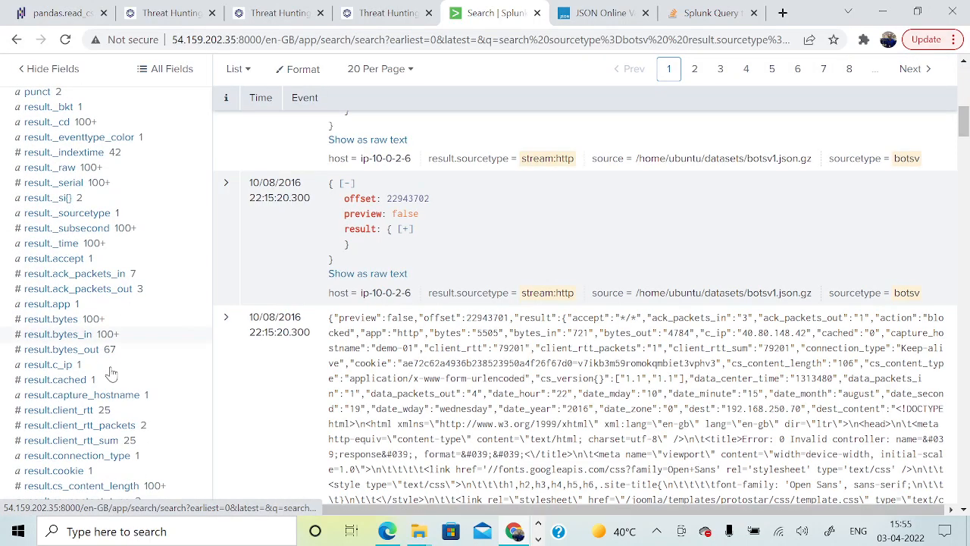
scroll(109, 376, down, 1)
scroll(109, 379, down, 3)
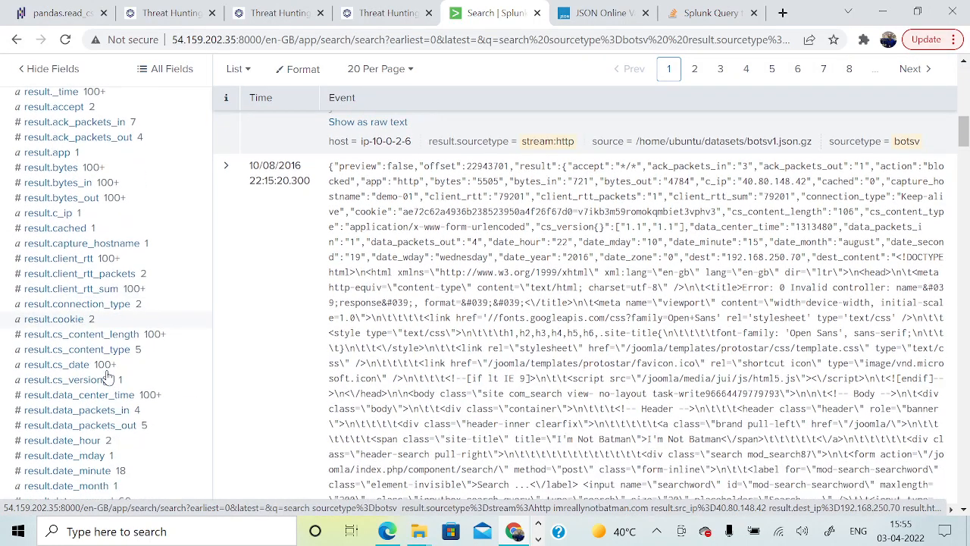
scroll(109, 405, down, 2)
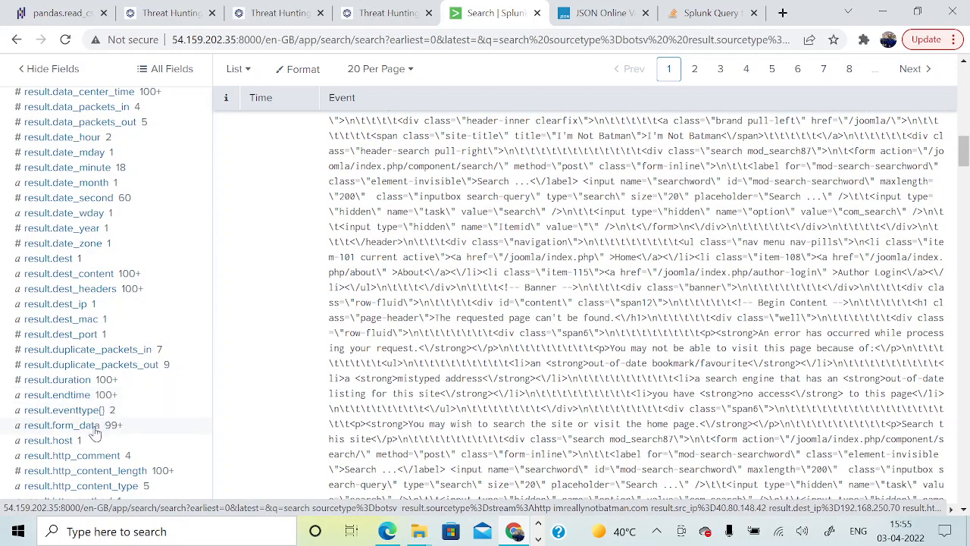
click(96, 426)
scroll(470, 357, down, 1)
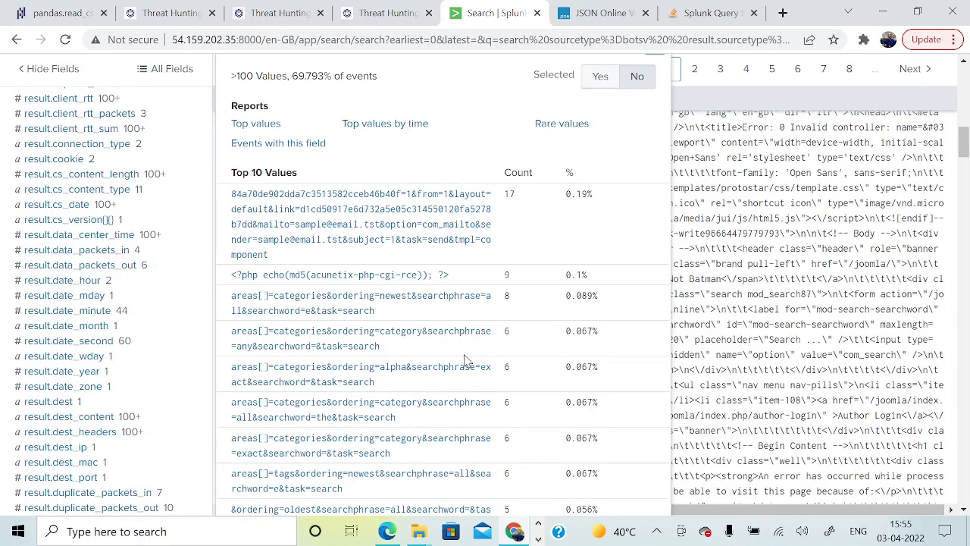
scroll(466, 361, down, 4)
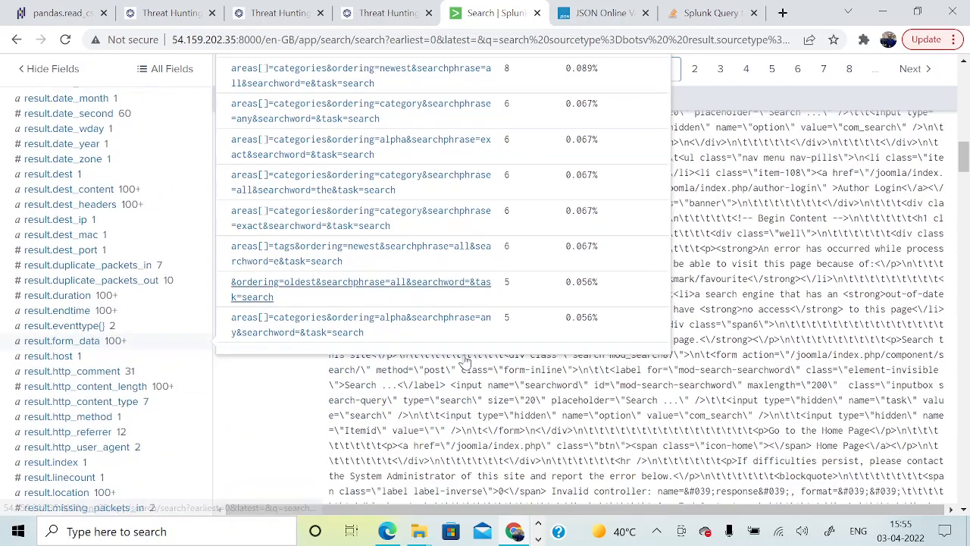
scroll(465, 361, up, 3)
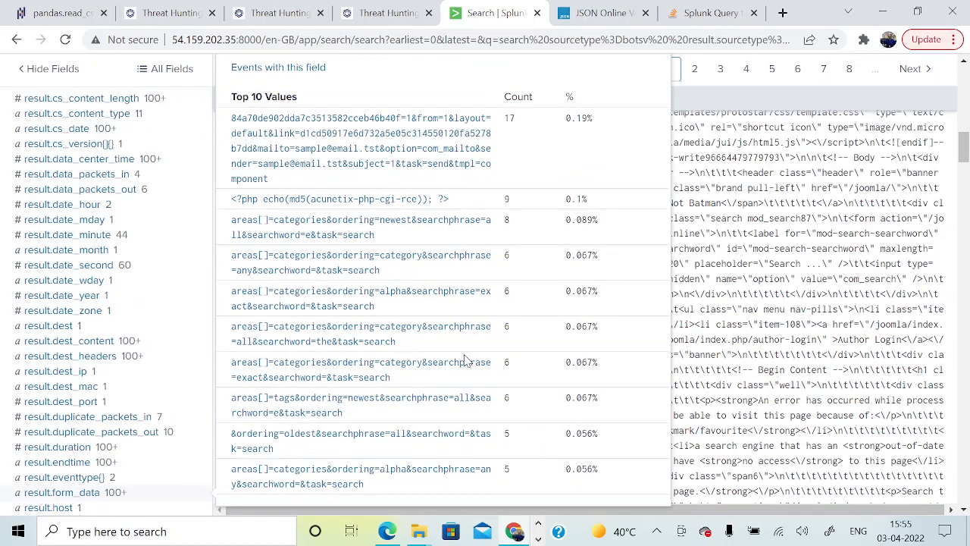
scroll(465, 360, up, 2)
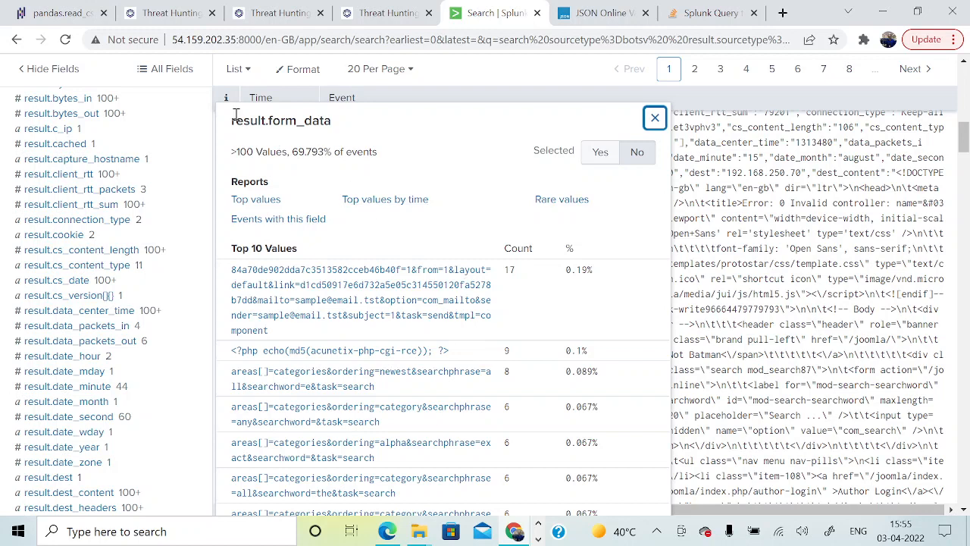
drag(230, 119, 338, 122)
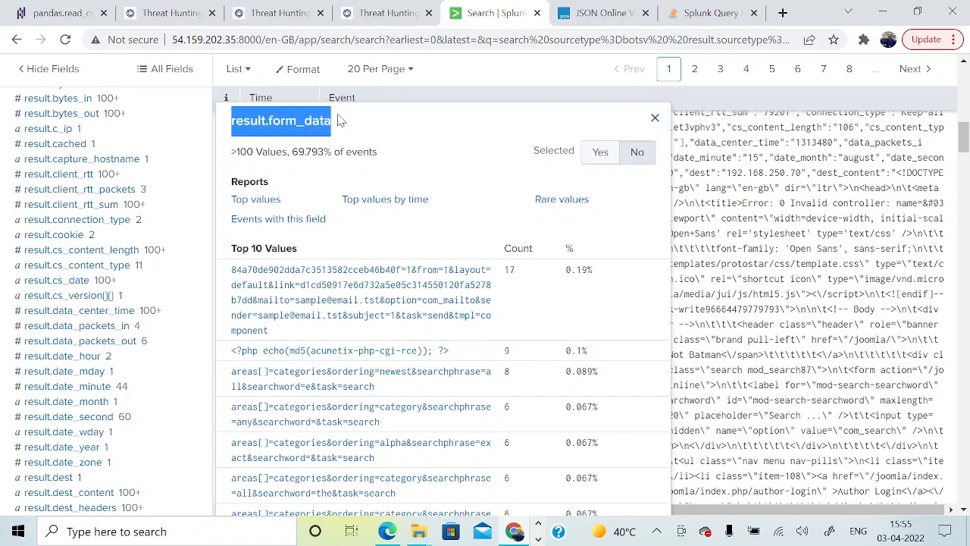
click(655, 118)
scroll(352, 224, up, 15)
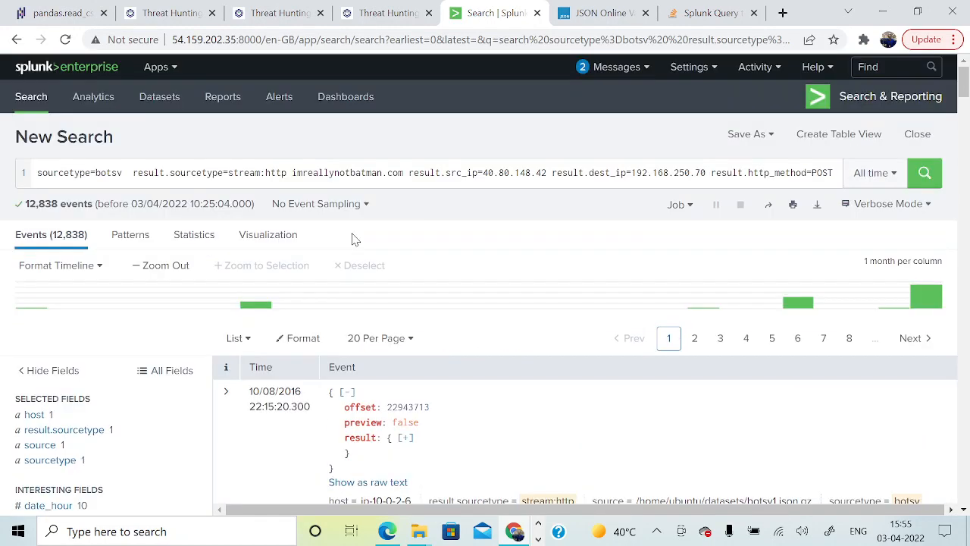
Add the condition result.form_data=*passwd* on a new line of the search query and run the search.
click(836, 173)
text(|)
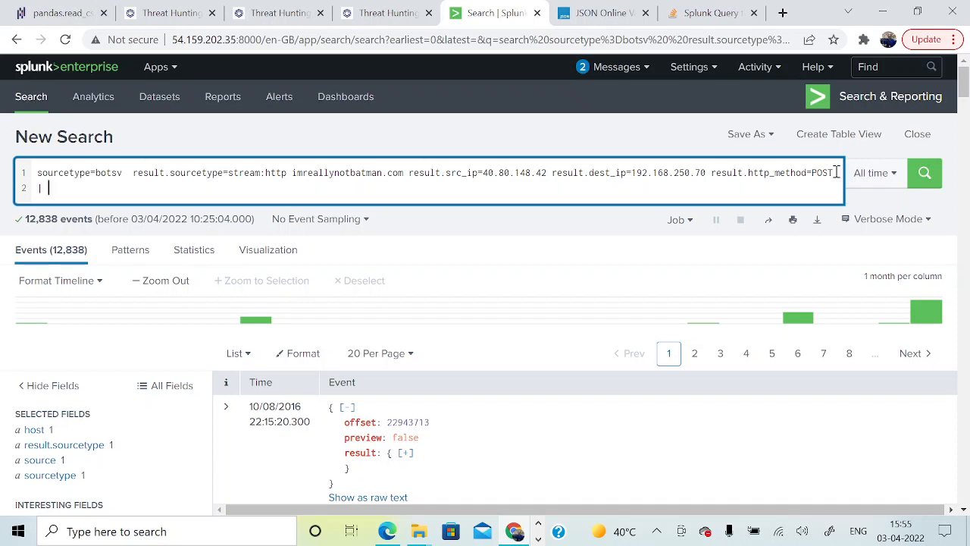
key(BackSpace)
key(BackSpace)
text(result.form_data=*passwd)
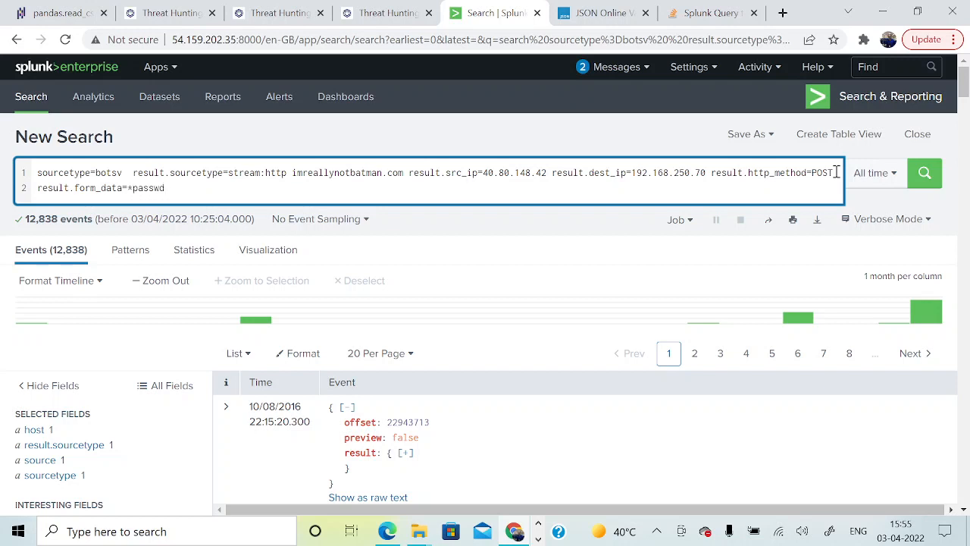
text(*)
key(Return)
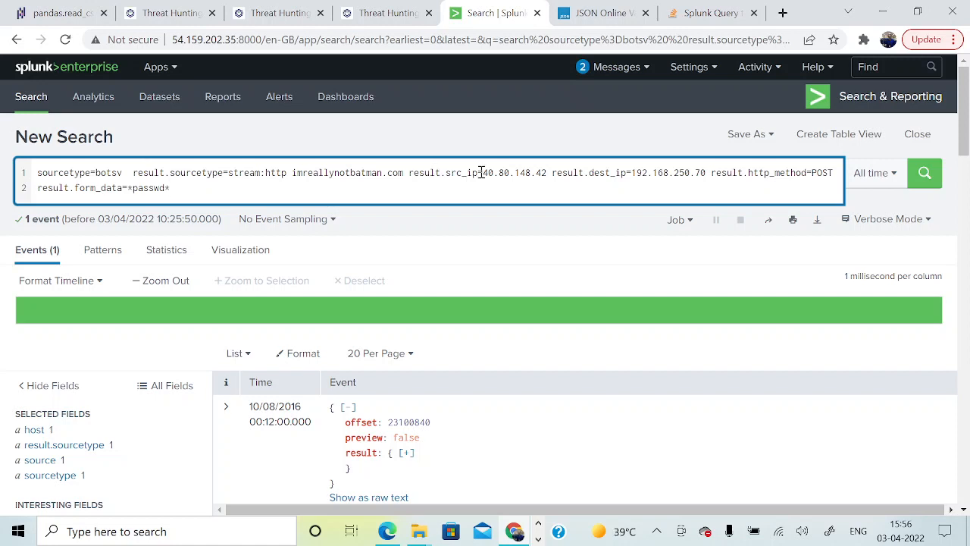
Remove the result.src_ip=40.80.148.42 condition from the search query and run the search for all source addresses.
drag(409, 172, 548, 173)
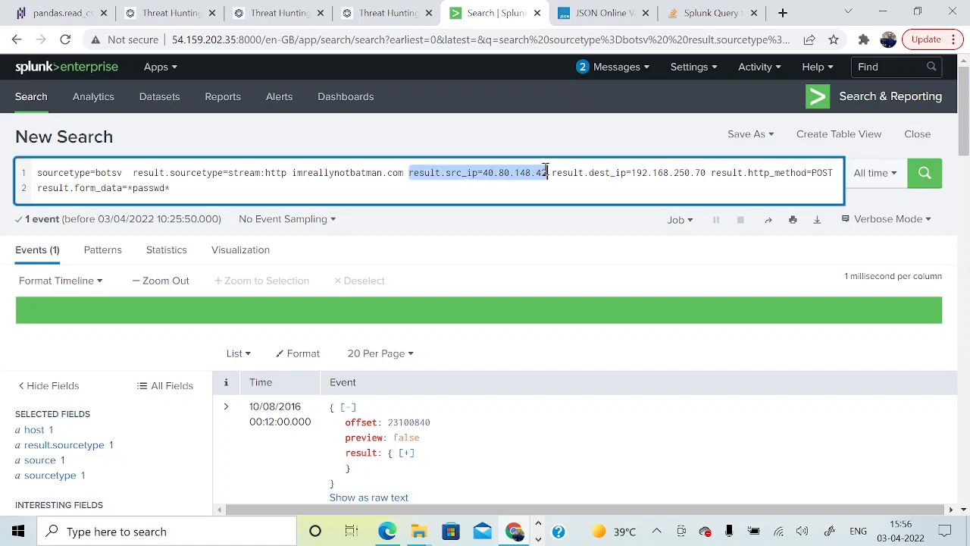
key(BackSpace)
key(BackSpace)
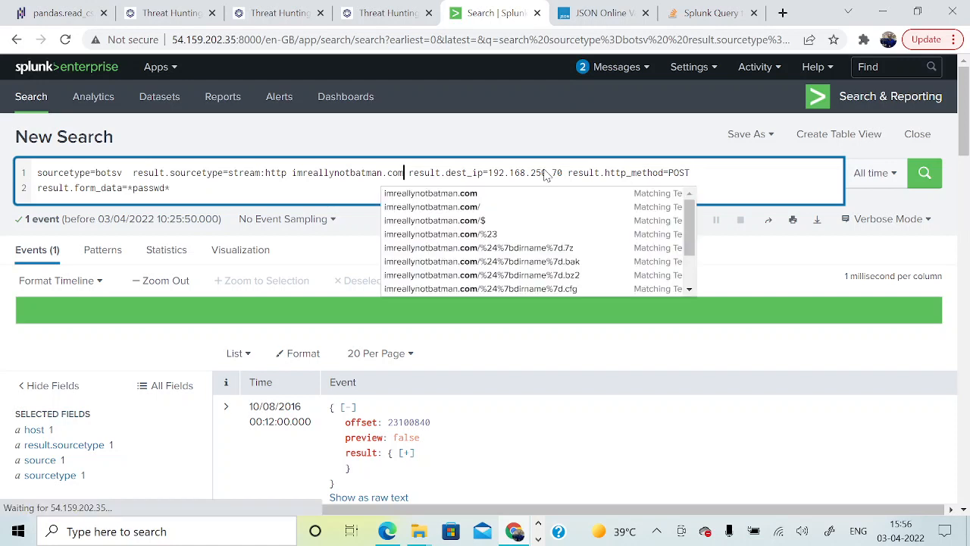
key(Escape)
key(Return)
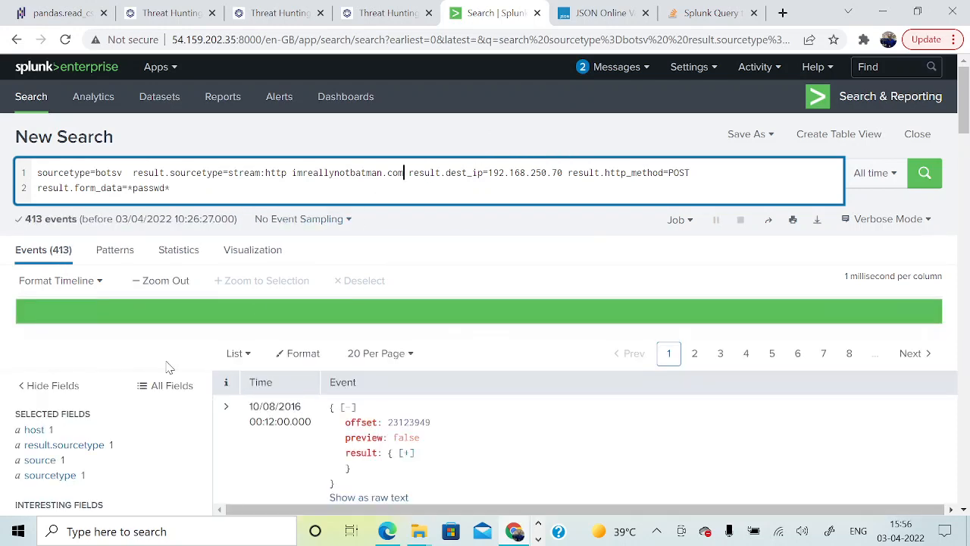
Examine the top result.form_data values for the usernames and passwords submitted in the login attempts.
scroll(171, 367, down, 10)
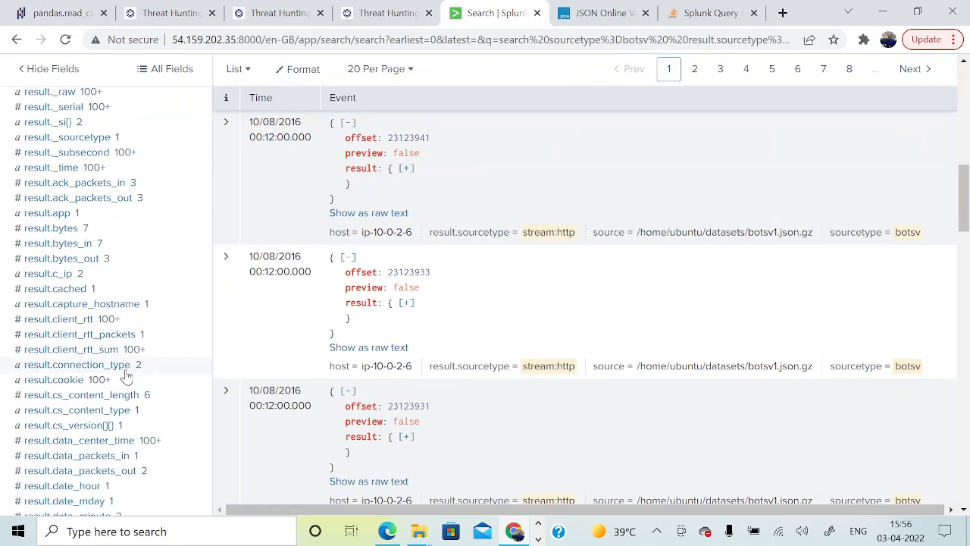
scroll(127, 377, down, 6)
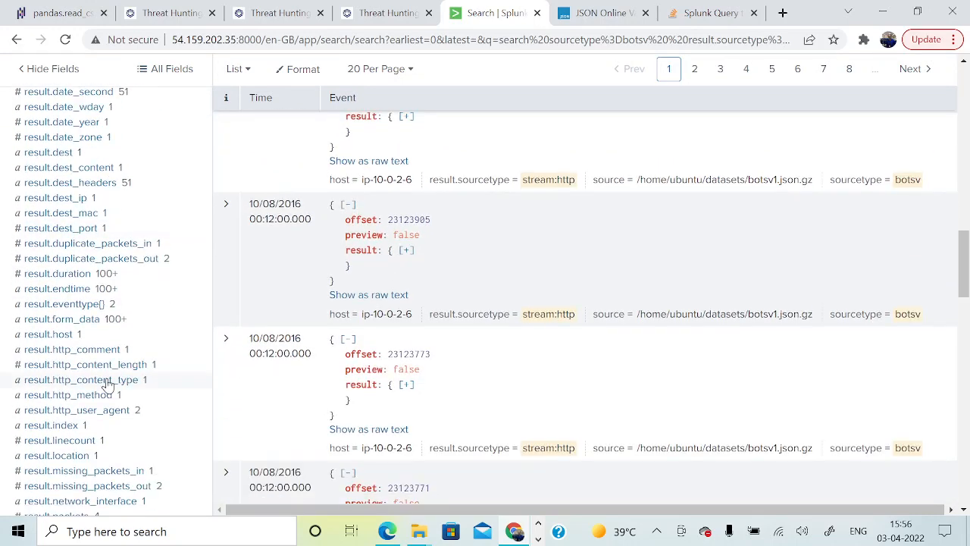
click(76, 319)
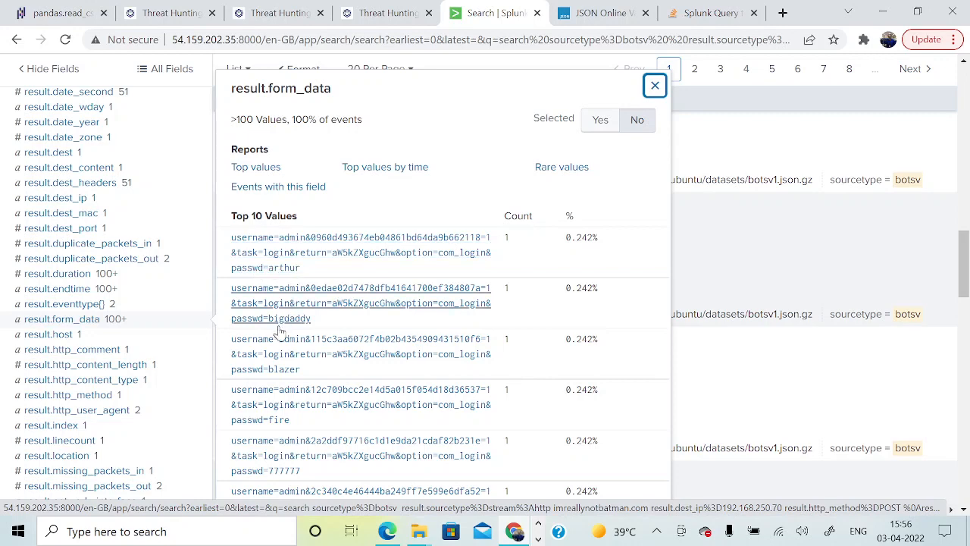
scroll(345, 401, down, 2)
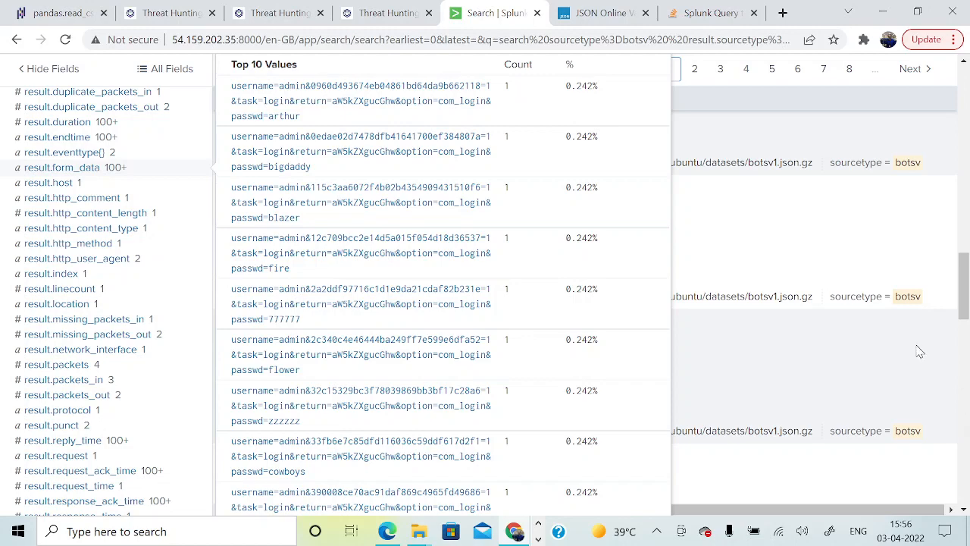
drag(962, 310, 961, 110)
Start a rex command on a new line of the query with field=result.form_data and an empty pair of quotes for the pattern.
click(195, 184)
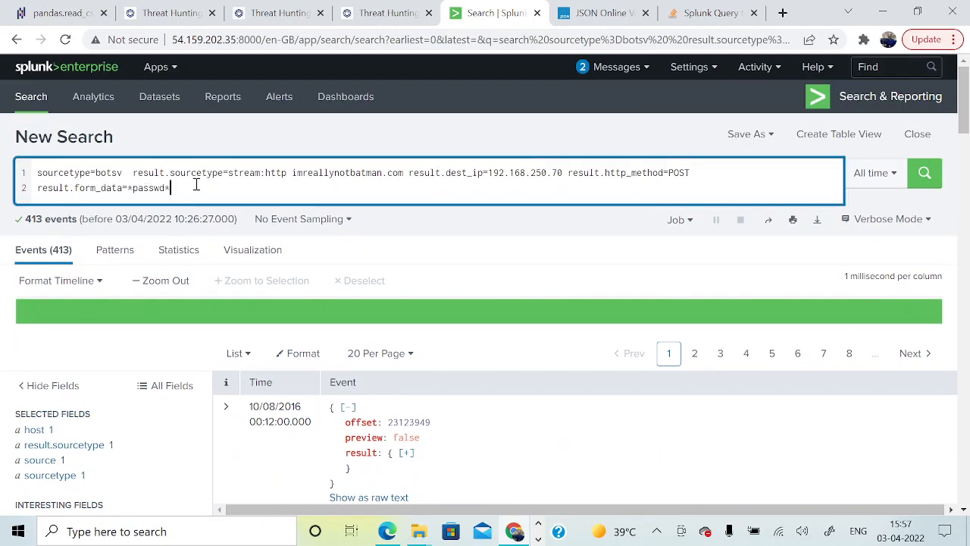
key(Return)
text(| rex )
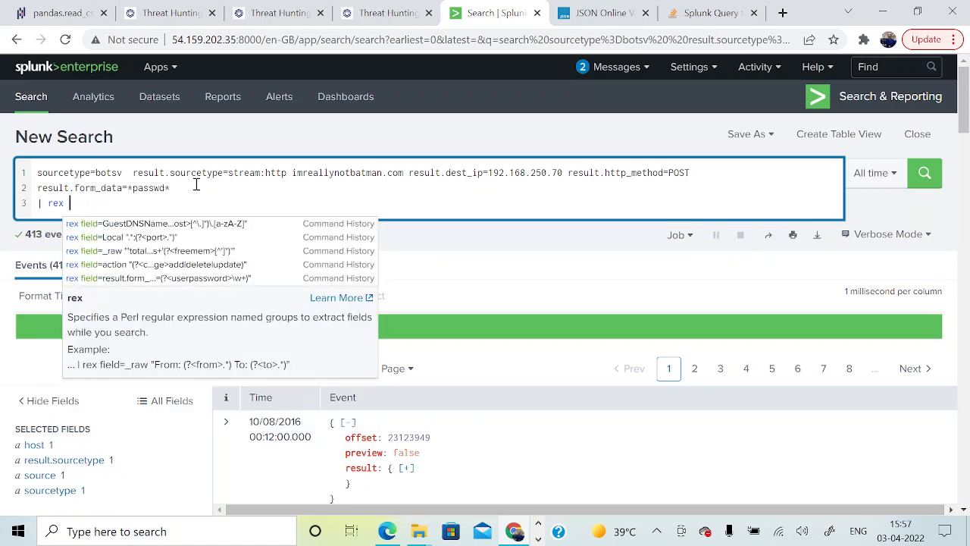
text(fie)
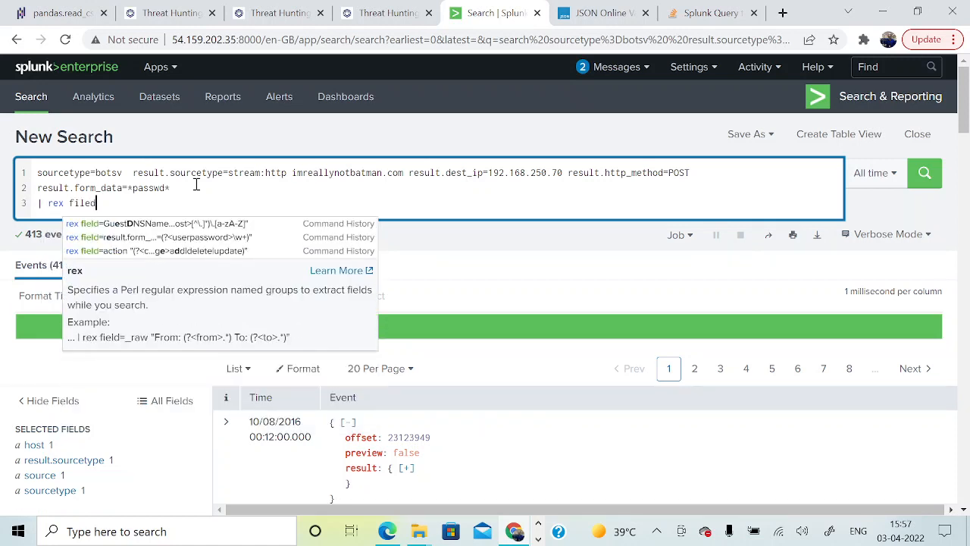
text(ld)
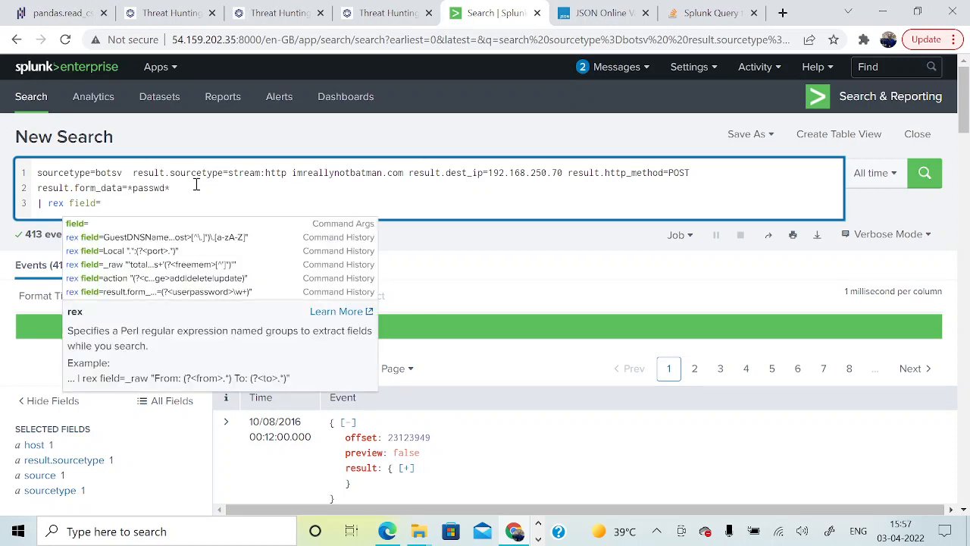
text(=result.)
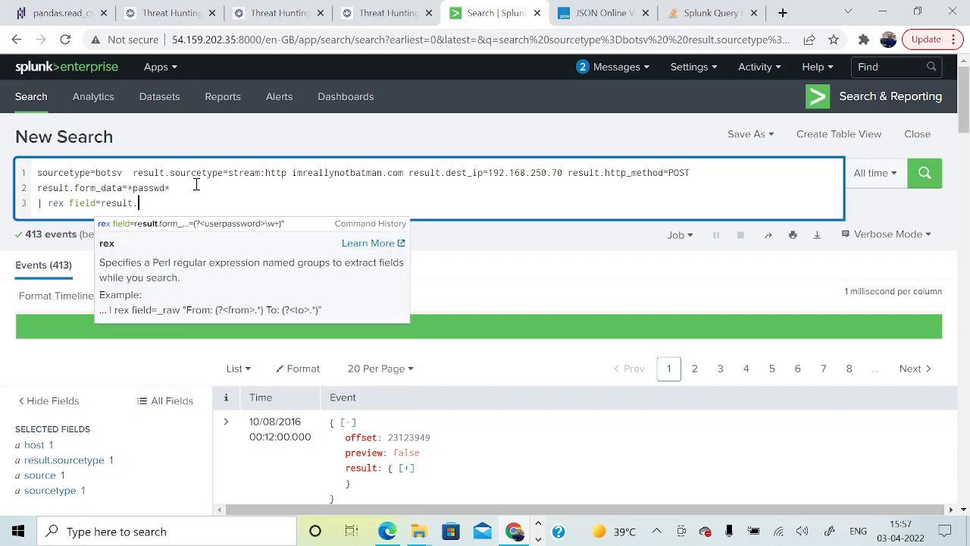
text(form_data)
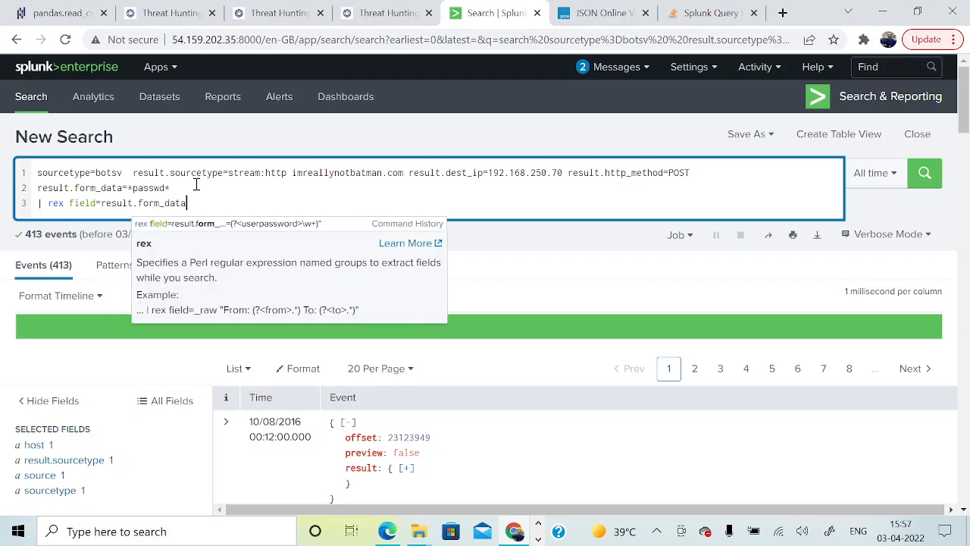
text(=)
key(BackSpace)
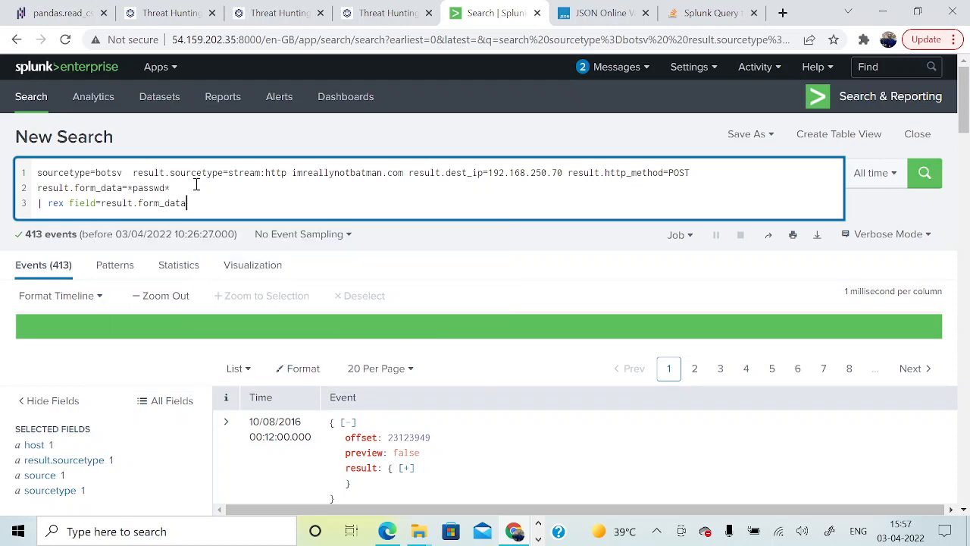
text("")
Expand the result object of the first event and look through its fields.
scroll(262, 303, down, 2)
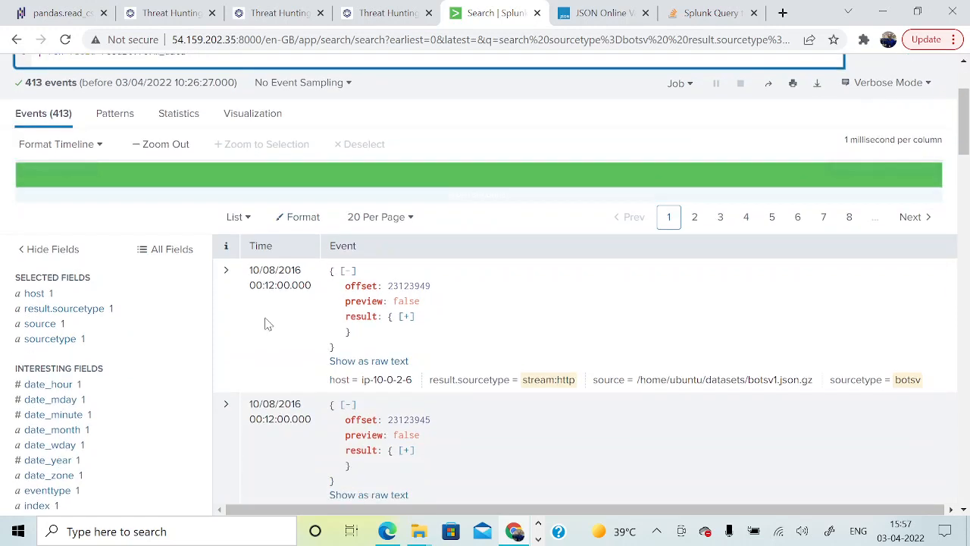
click(406, 318)
scroll(450, 386, down, 5)
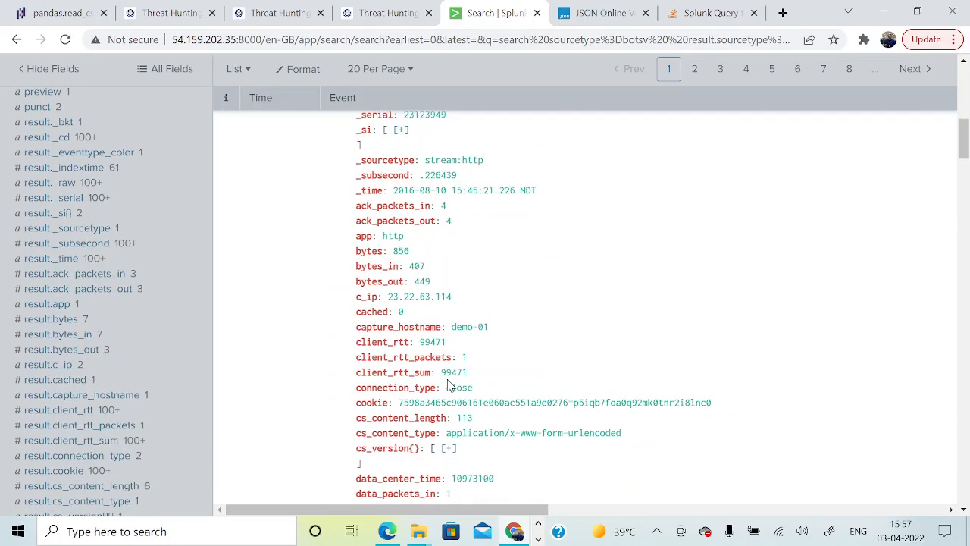
scroll(448, 386, up, 8)
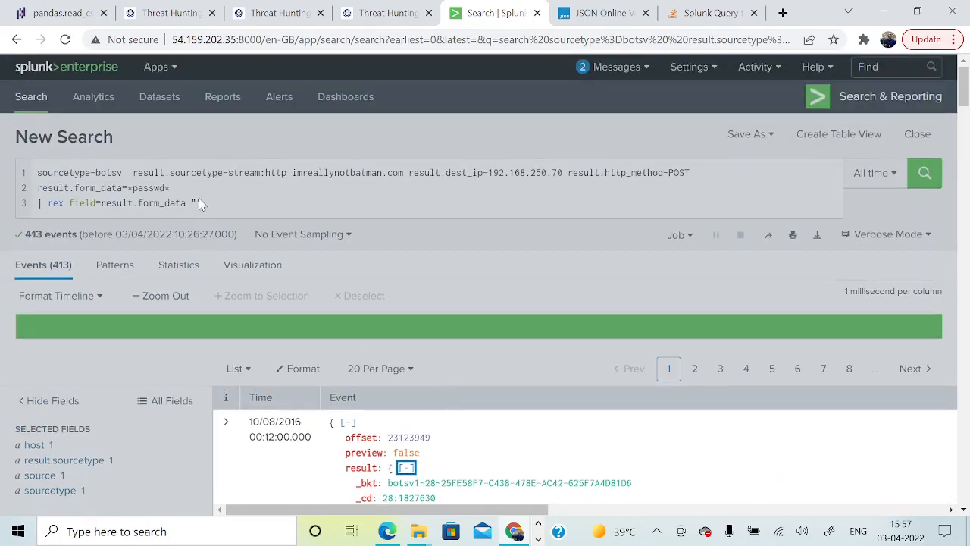
Enter passwd: inside the empty quotes as the start of the rex pattern.
click(197, 202)
click(198, 204)
text(passwd)
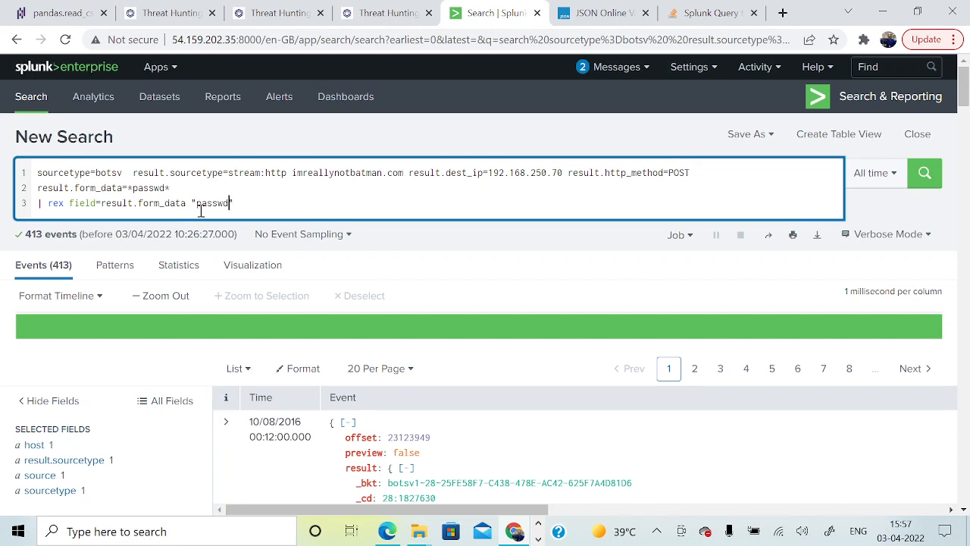
text(:)
Look up the top values of the result.form_data field to check how the passwd parameter is written.
scroll(108, 379, down, 15)
scroll(83, 428, down, 8)
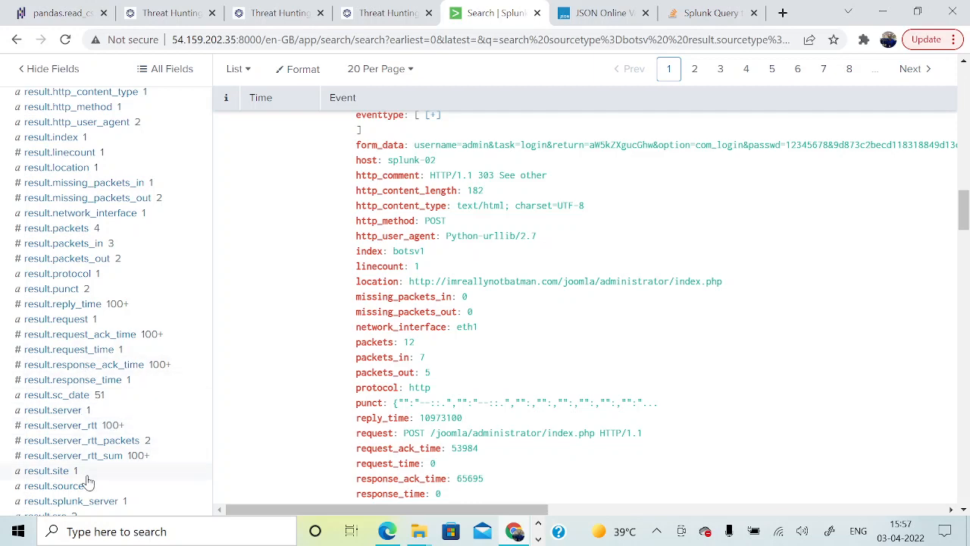
scroll(86, 482, down, 2)
scroll(89, 456, down, 4)
scroll(91, 422, up, 5)
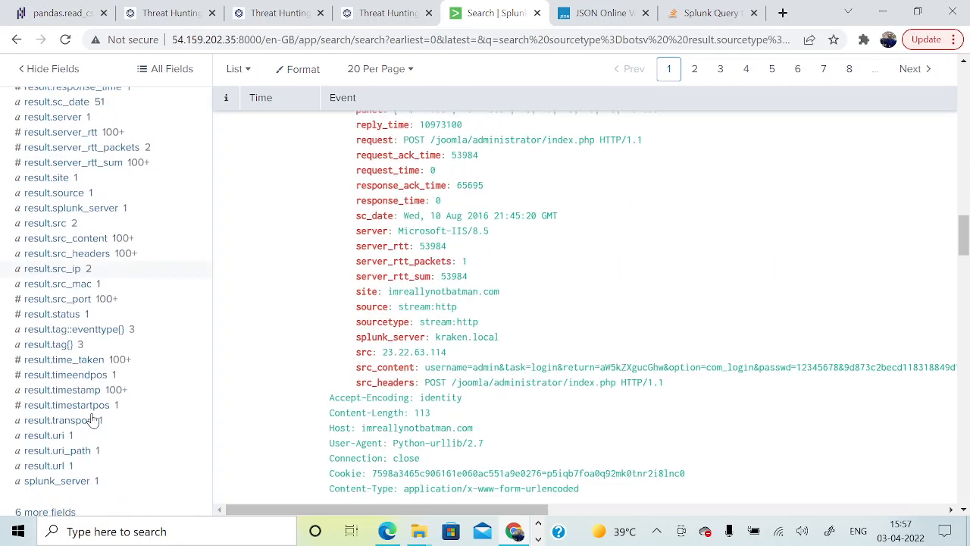
scroll(88, 355, up, 3)
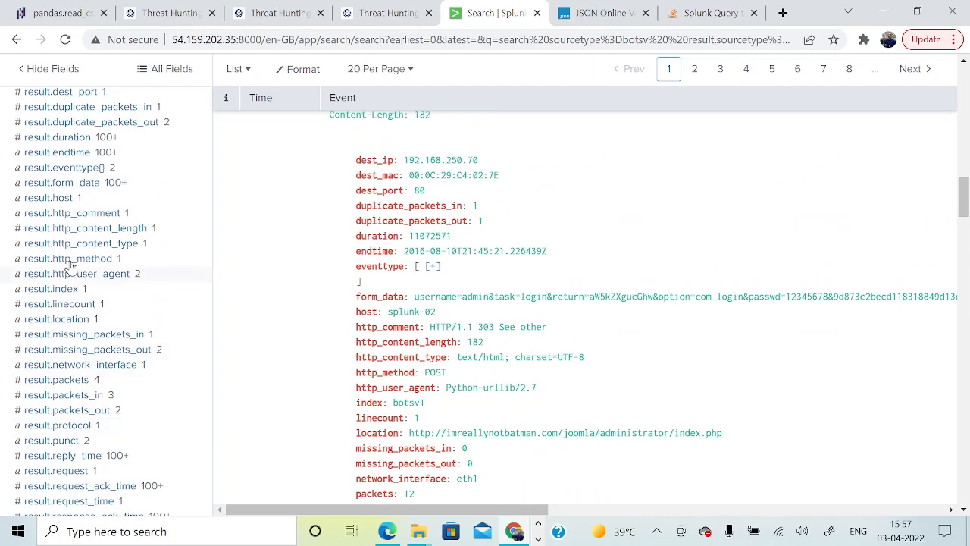
click(69, 183)
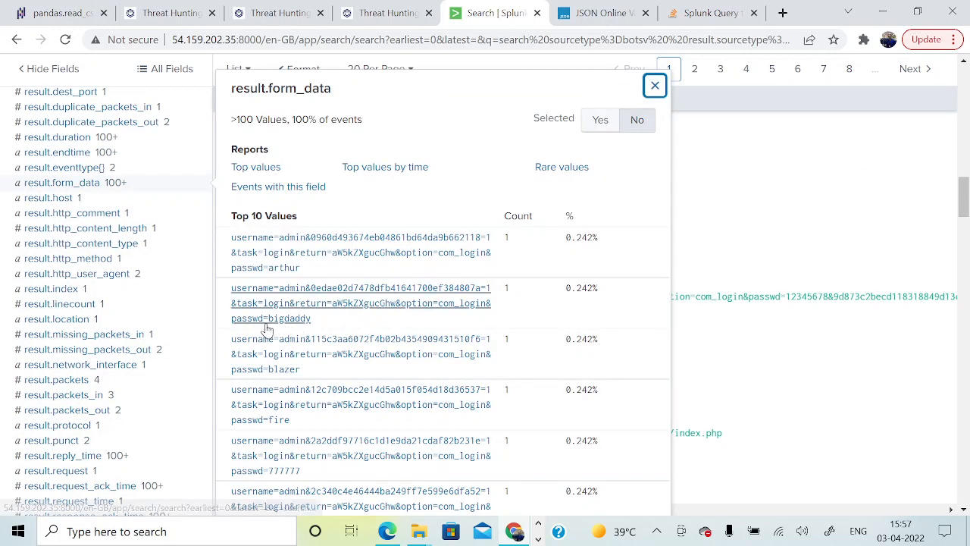
scroll(345, 329, up, 10)
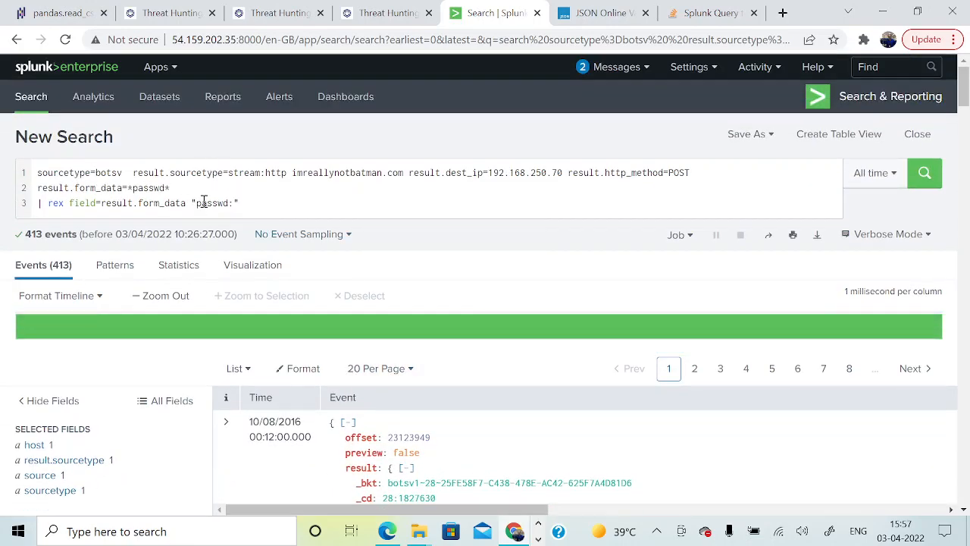
Replace the colon with an equals sign and complete the rex pattern as passwd=(?<userpassword>\w+).
click(234, 203)
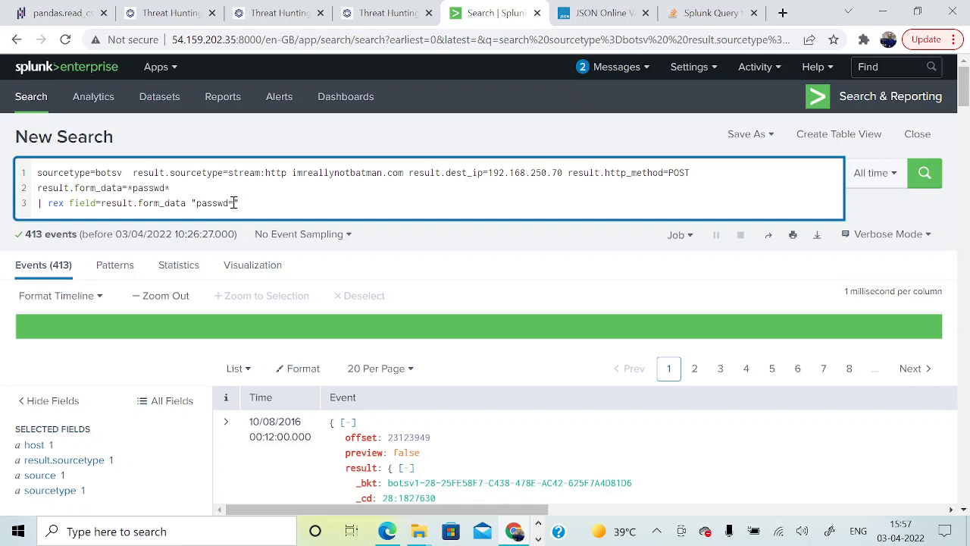
text(())
key(Left)
text(?<userpassword>\w+)
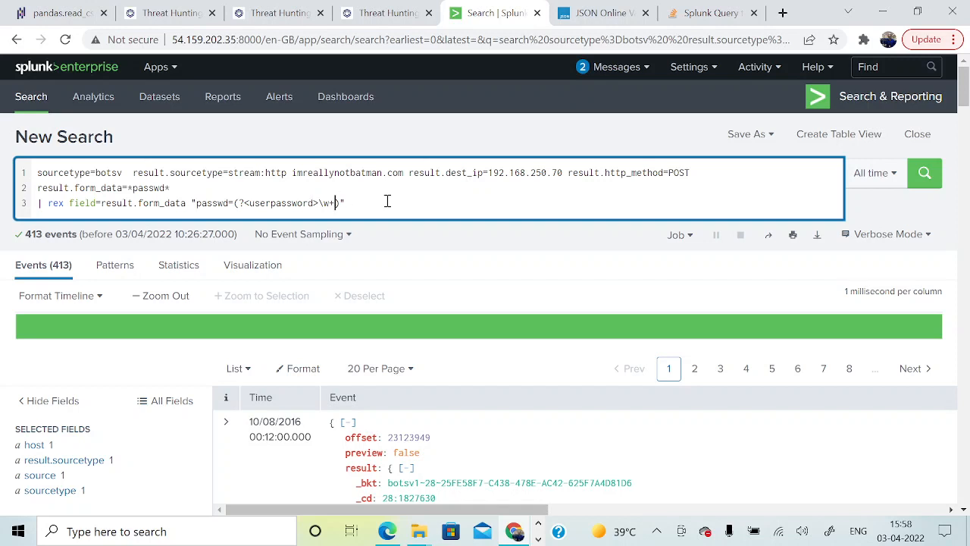
Add the line | stats count by userpassword below the rex command and run the search.
click(525, 206)
key(Return)
text(| )
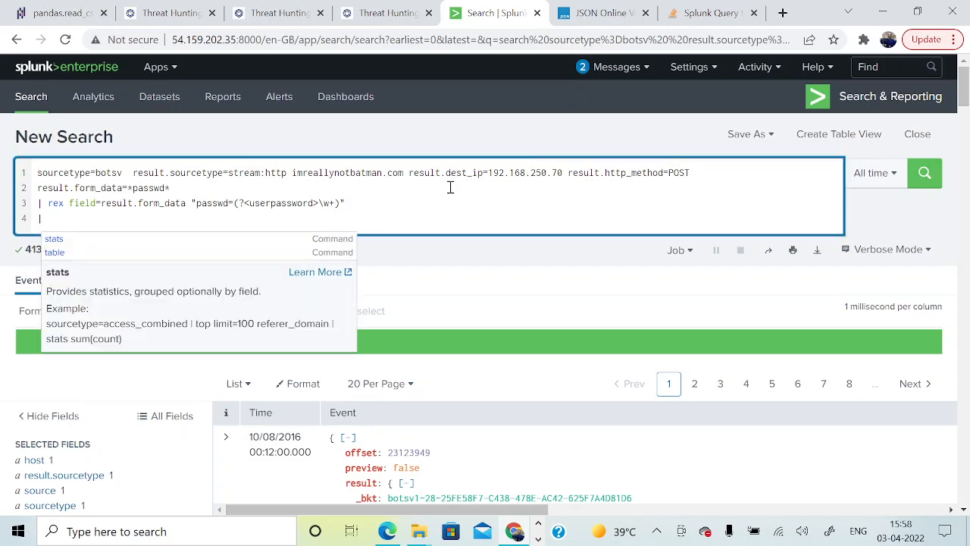
text(stats)
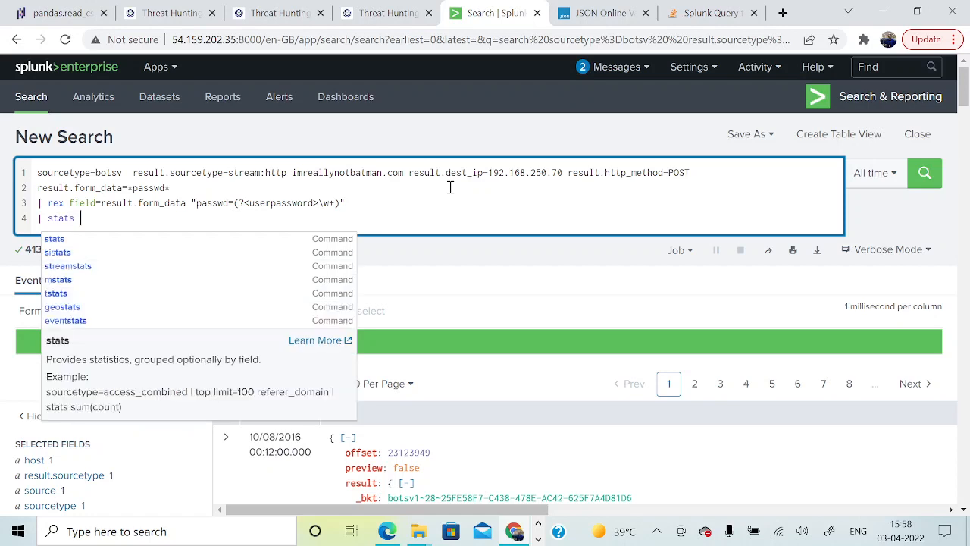
key(BackSpace)
key(BackSpace)
key(BackSpace)
key(BackSpace)
text(atsts)
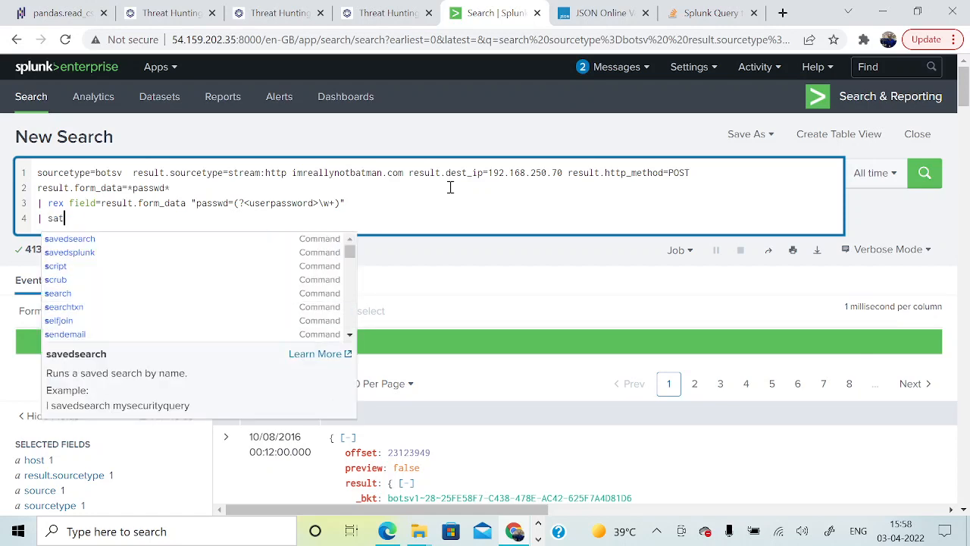
key(BackSpace)
key(BackSpace)
key(BackSpace)
key(BackSpace)
key(BackSpace)
key(BackSpace)
text(ta)
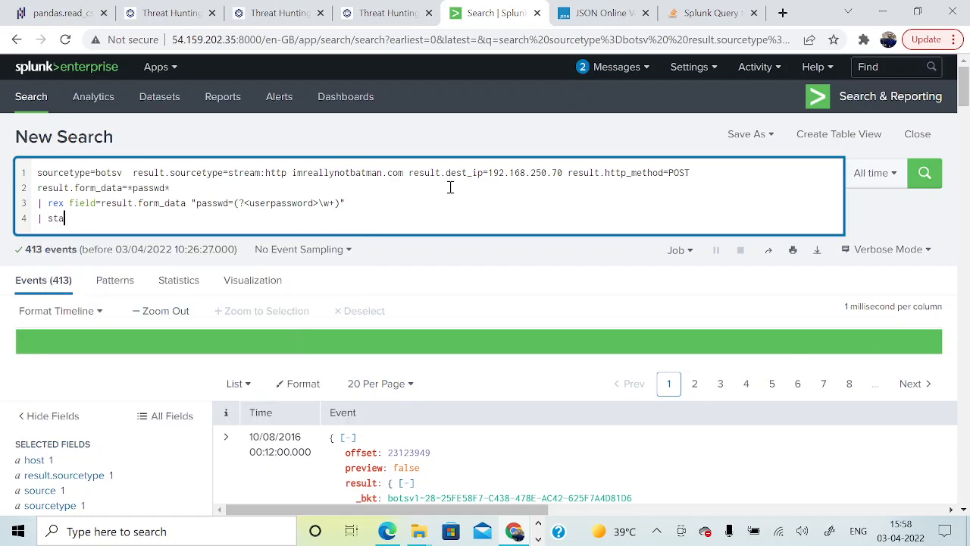
text(ts count by )
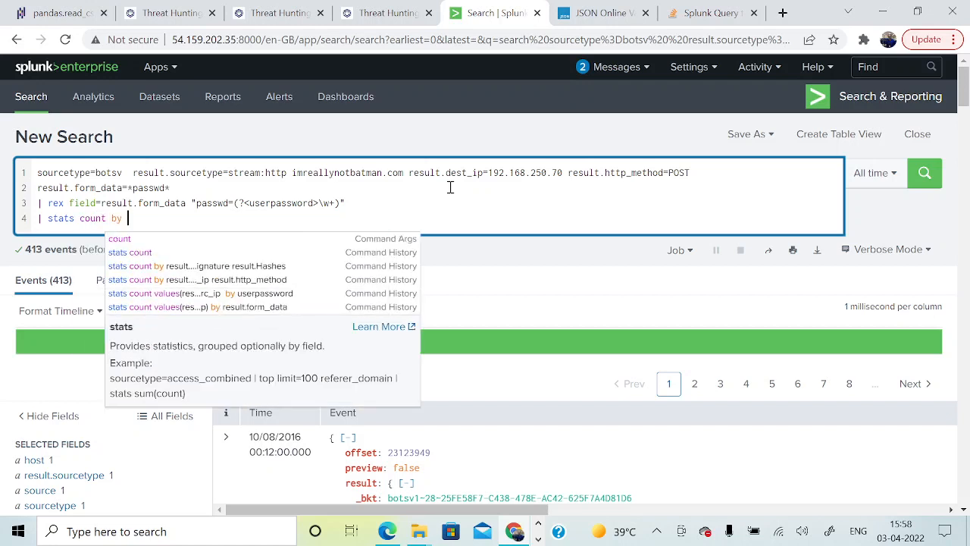
text(userpassword)
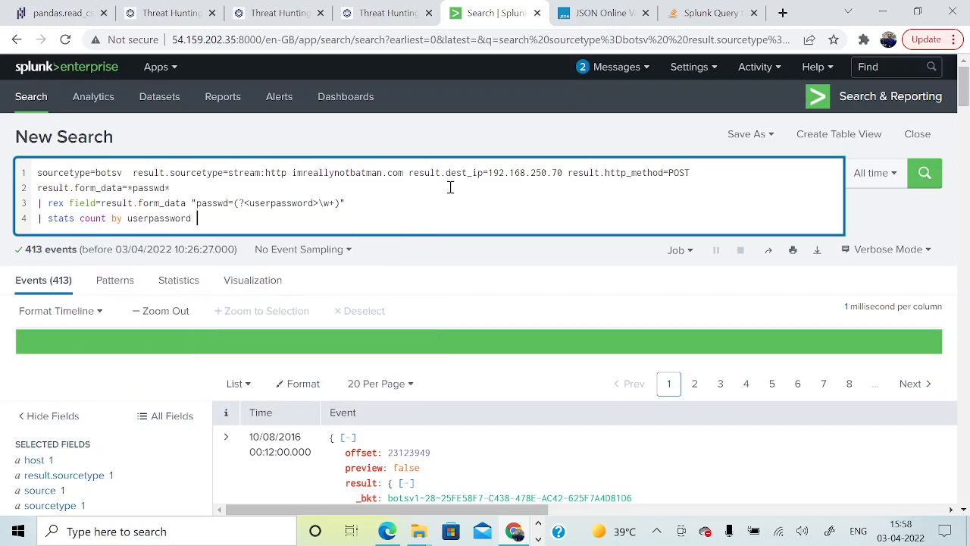
click(924, 172)
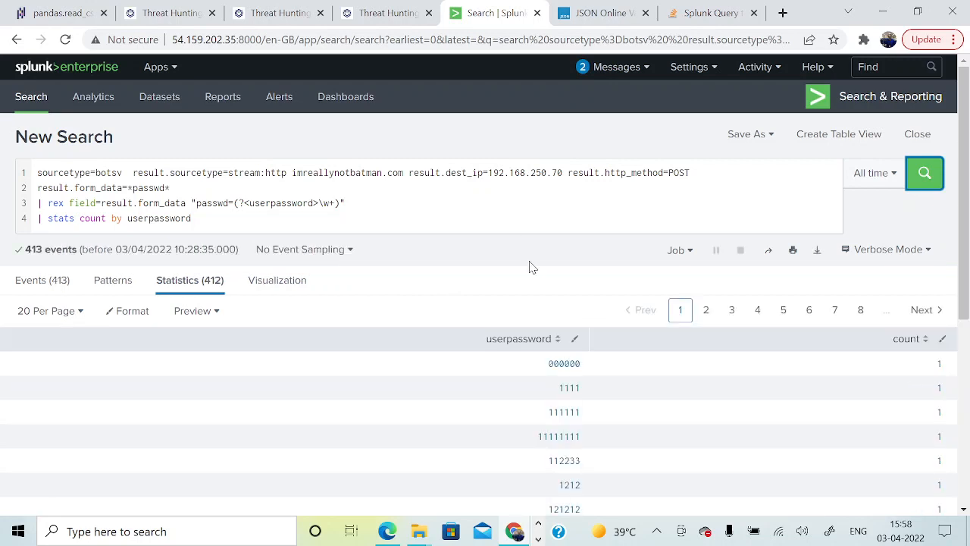
scroll(503, 311, down, 2)
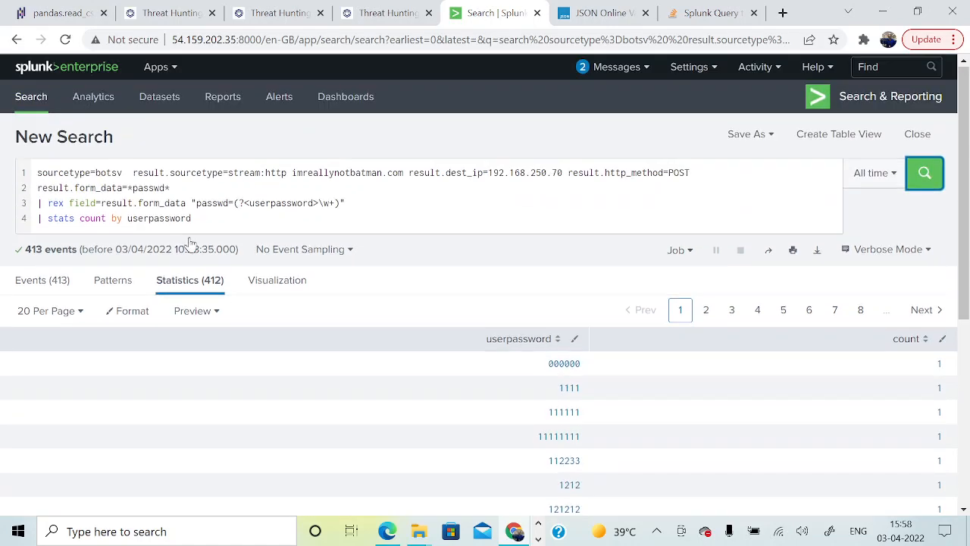
scroll(519, 321, up, 2)
Add the line | sort -count at the end of the query.
click(202, 221)
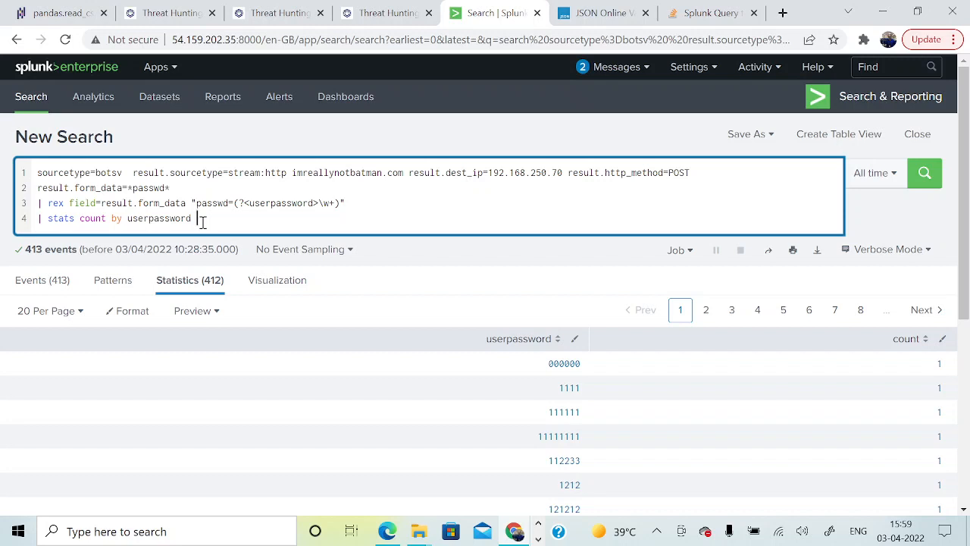
key(Return)
text(|)
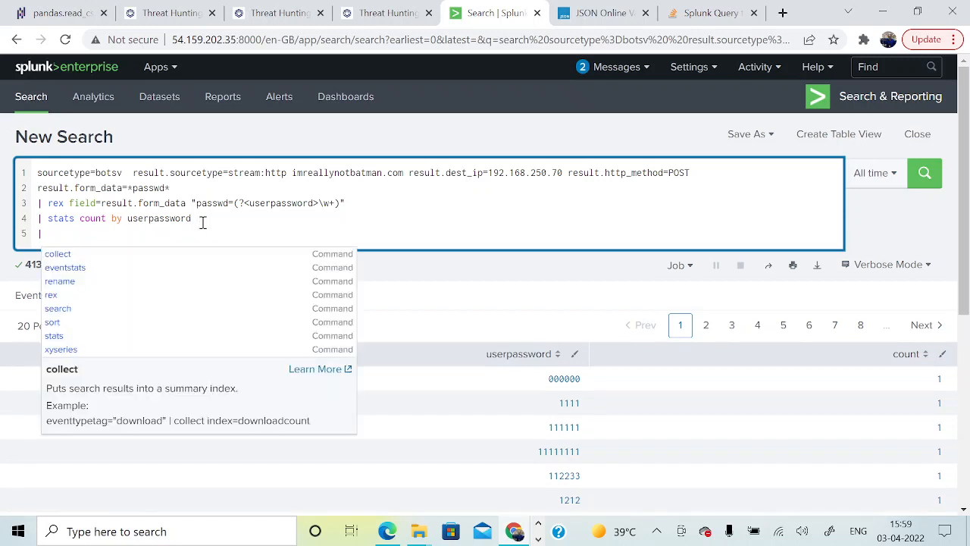
text( sort)
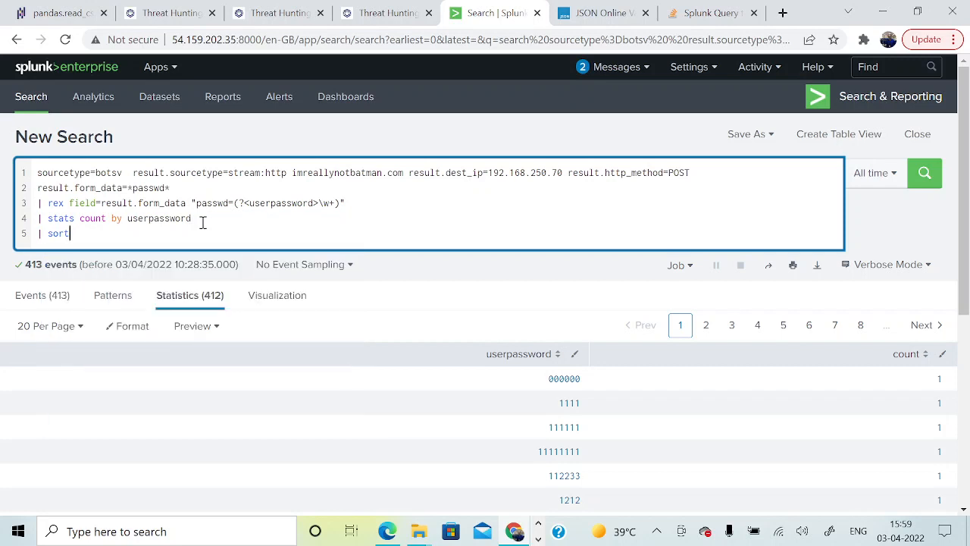
text( -count)
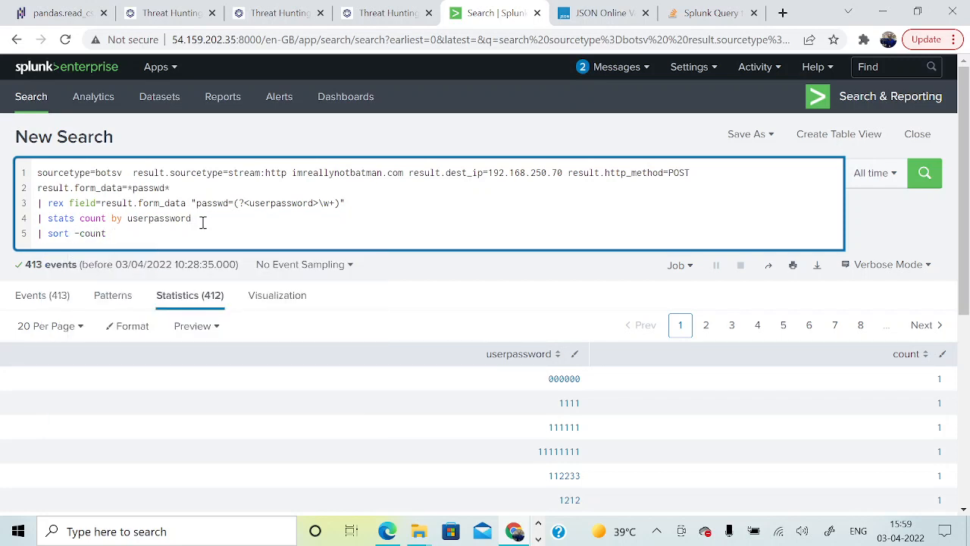
key(BackSpace)
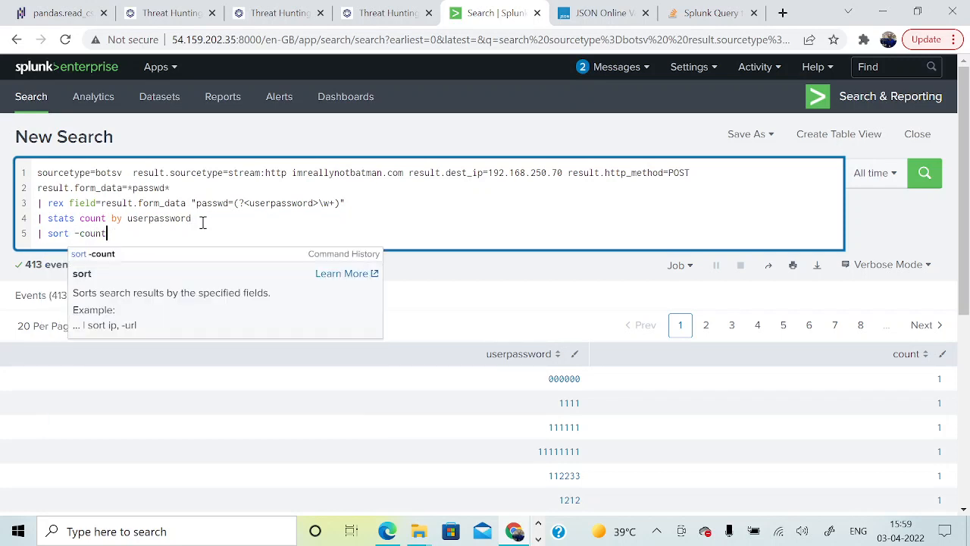
Insert values(result.src_ip) after count in the stats command and run the search.
click(114, 219)
text(values)
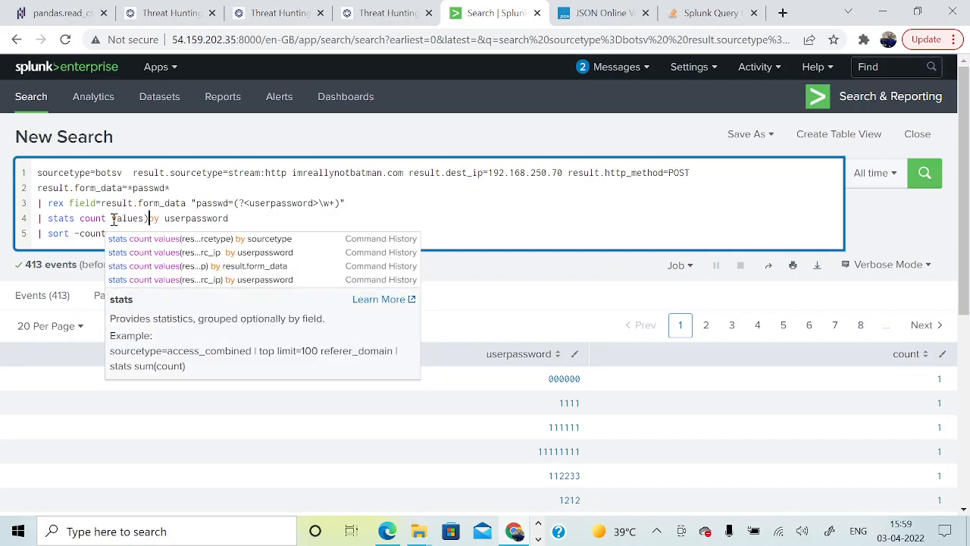
text((src)
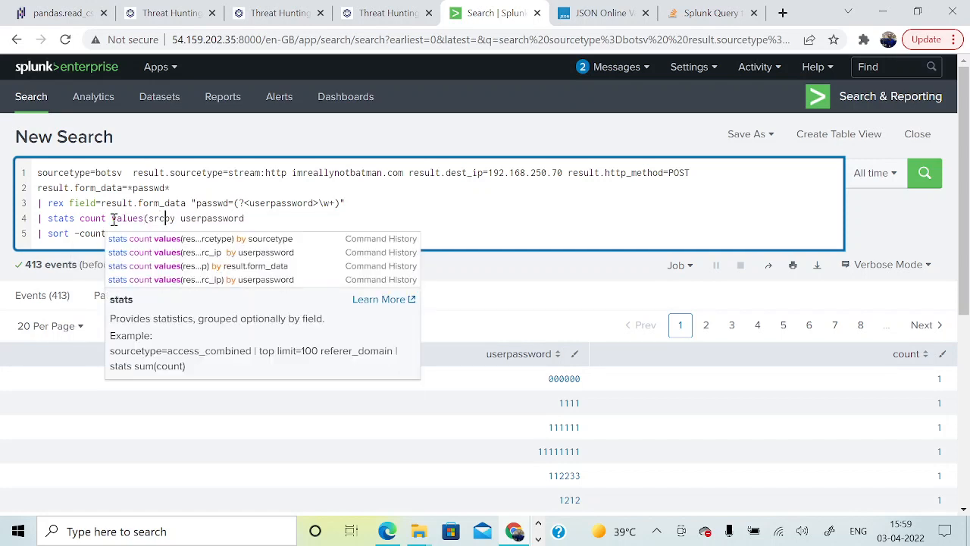
text(_ip)
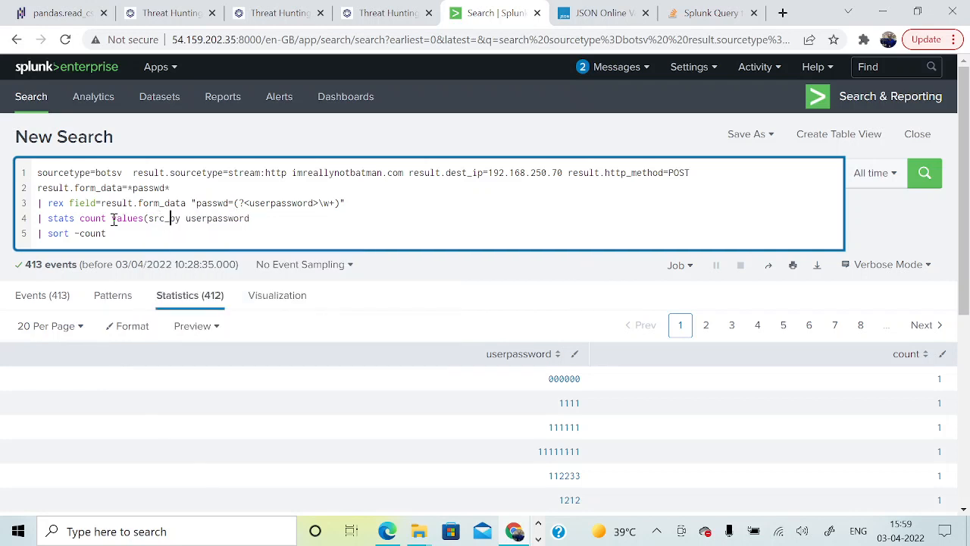
text())
text(result.)
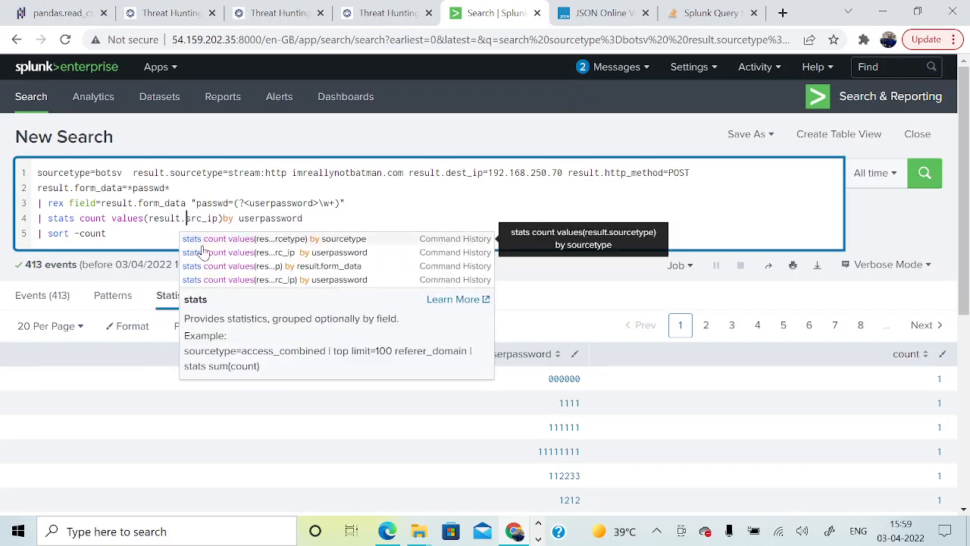
click(224, 218)
click(143, 228)
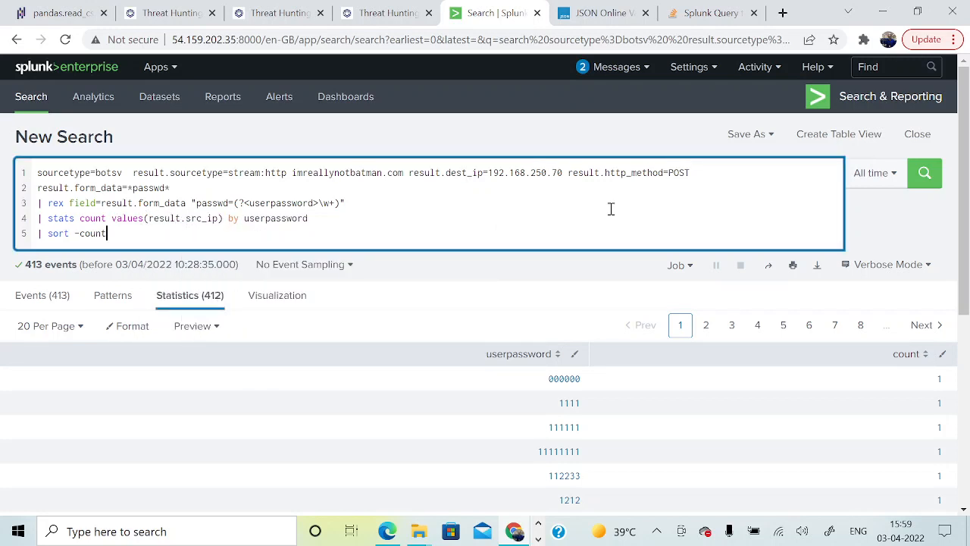
click(925, 176)
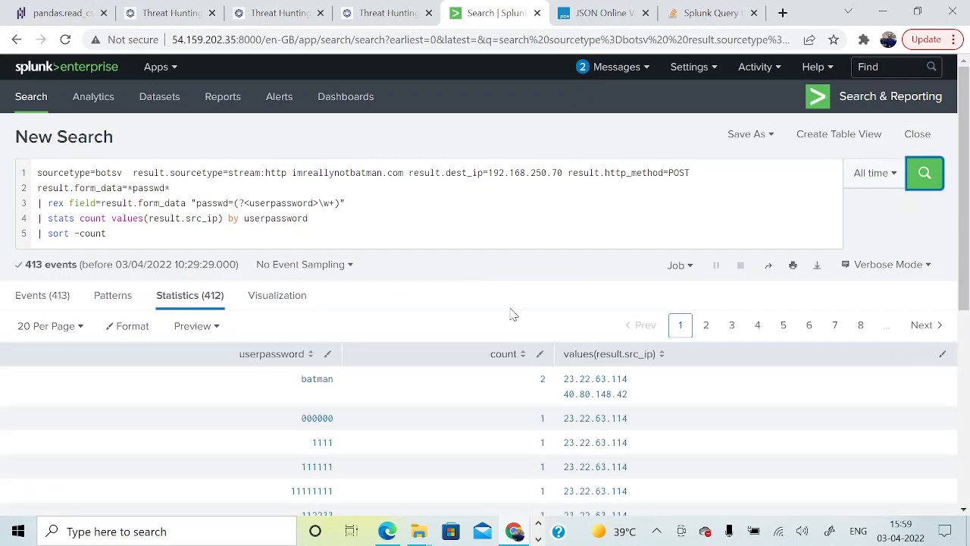
Examine the statistics table for the attempt count and source IP addresses of each submitted password.
scroll(509, 314, down, 3)
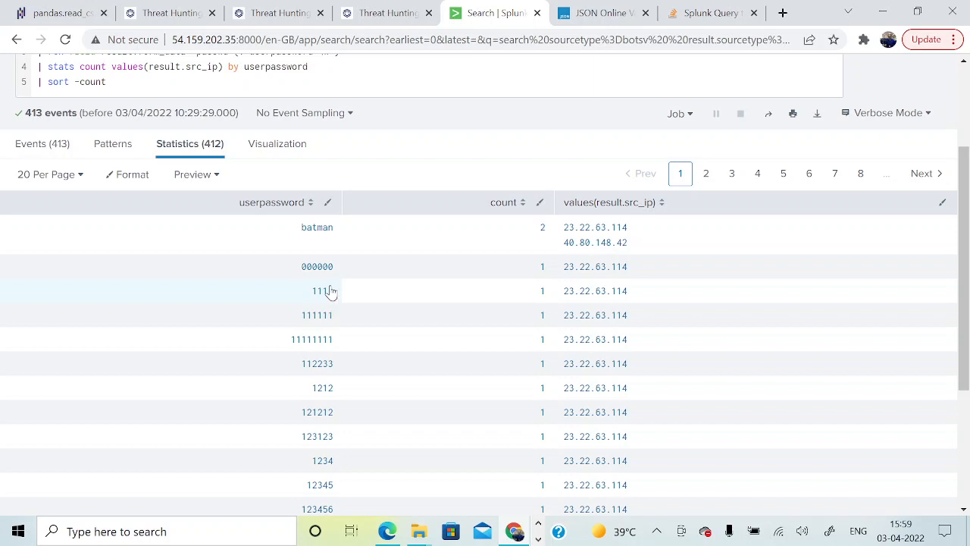
scroll(346, 290, down, 1)
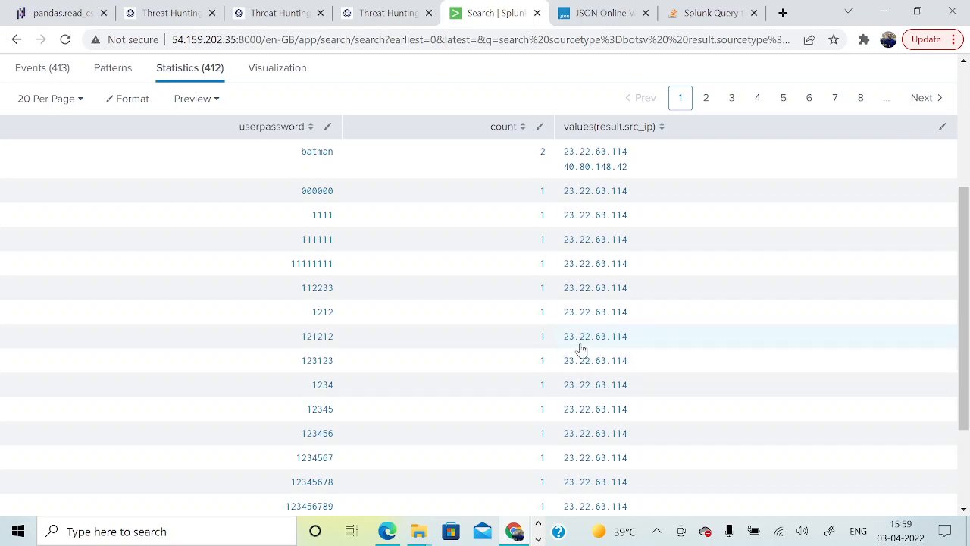
scroll(329, 277, up, 1)
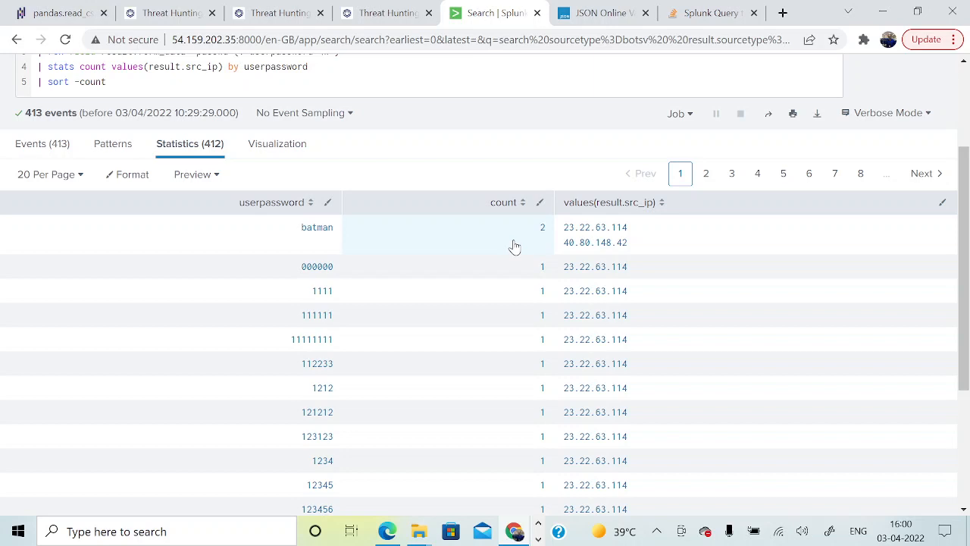
scroll(515, 245, up, 2)
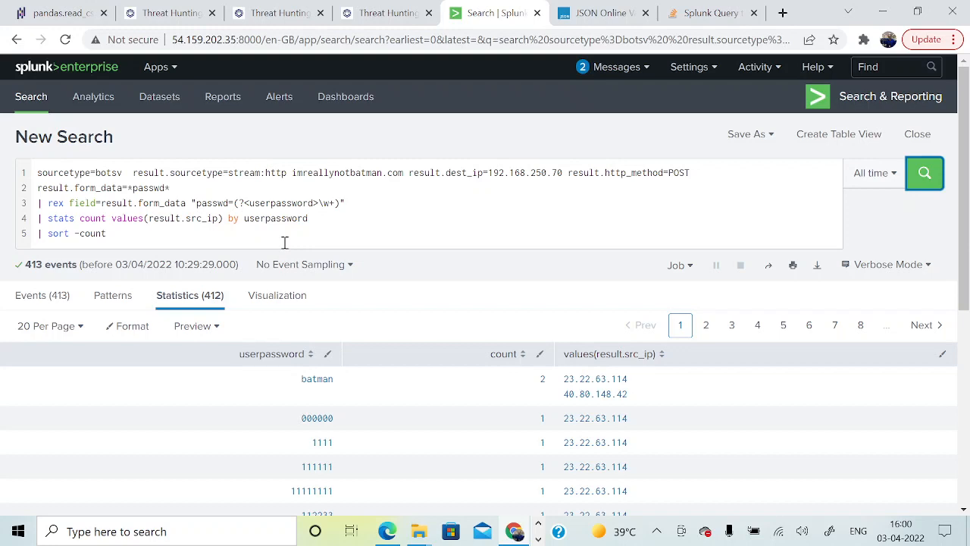
key(alt+Tab)
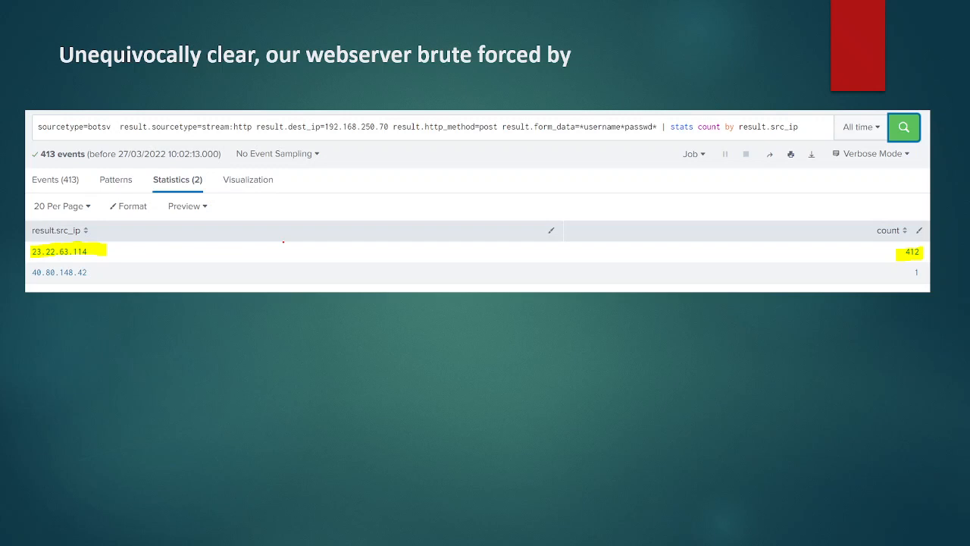
key(alt+Tab)
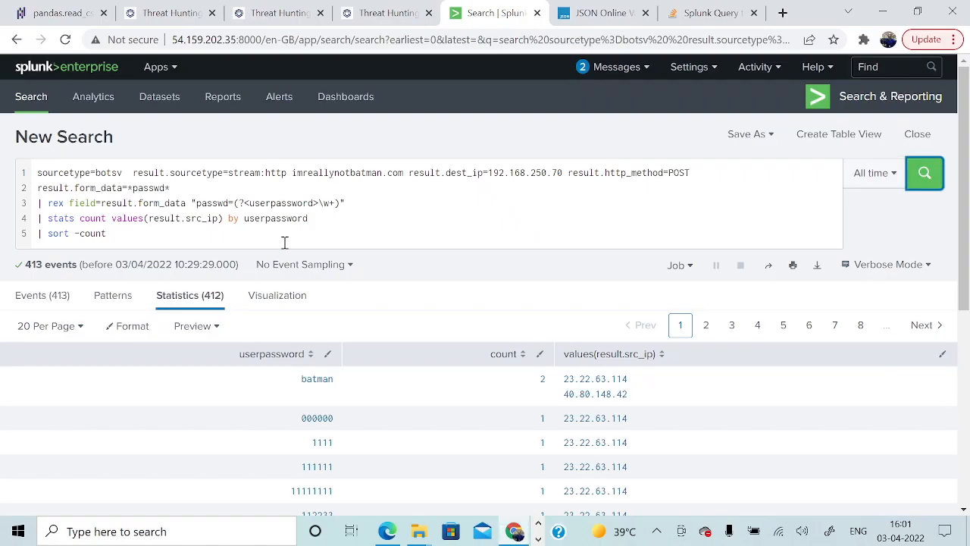
scroll(407, 165, down, 5)
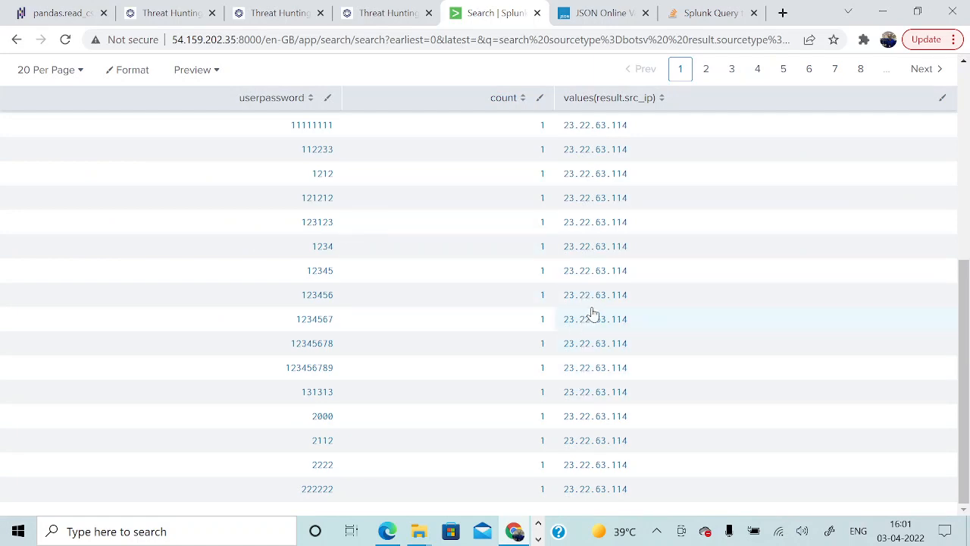
scroll(583, 317, up, 4)
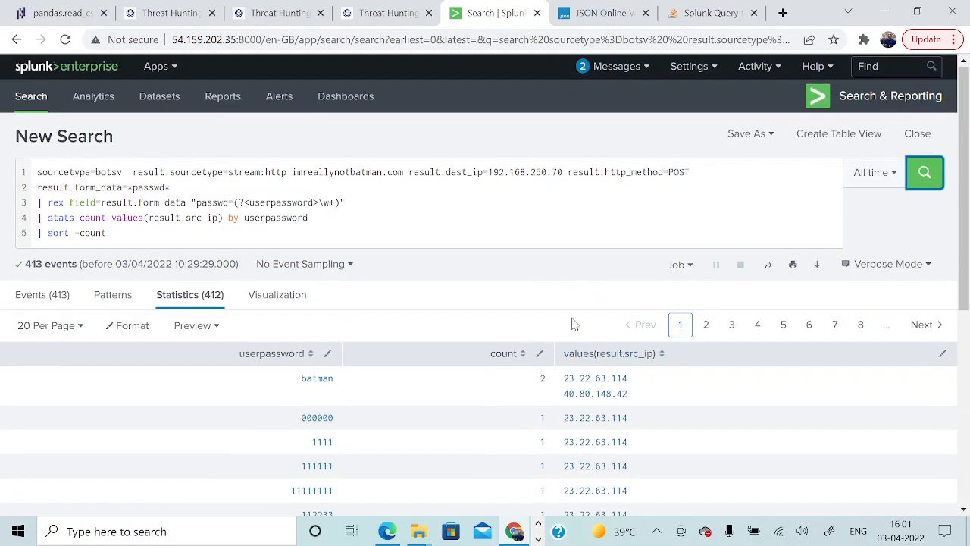
Show 50 results per page in the statistics table and look through the listed passwords.
click(65, 340)
click(49, 402)
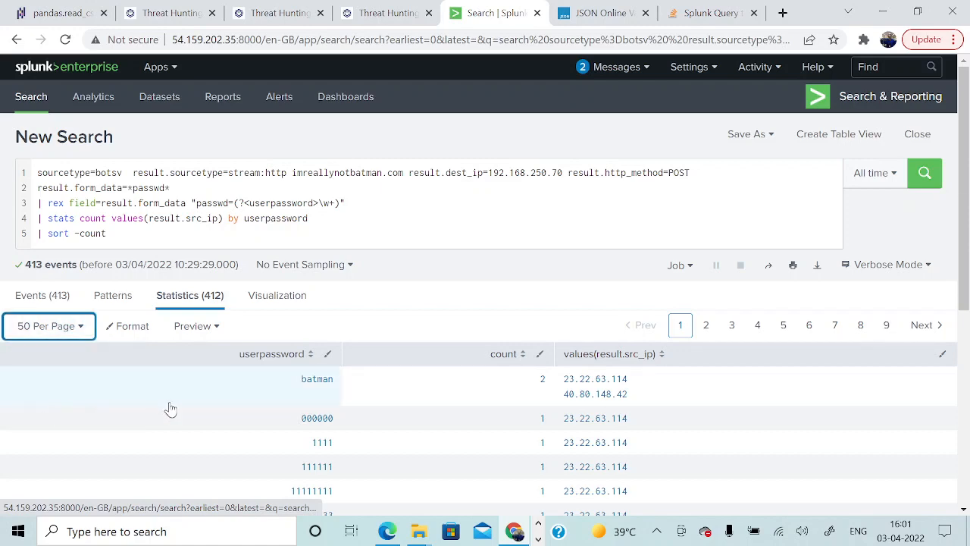
scroll(205, 421, down, 15)
scroll(209, 421, down, 1)
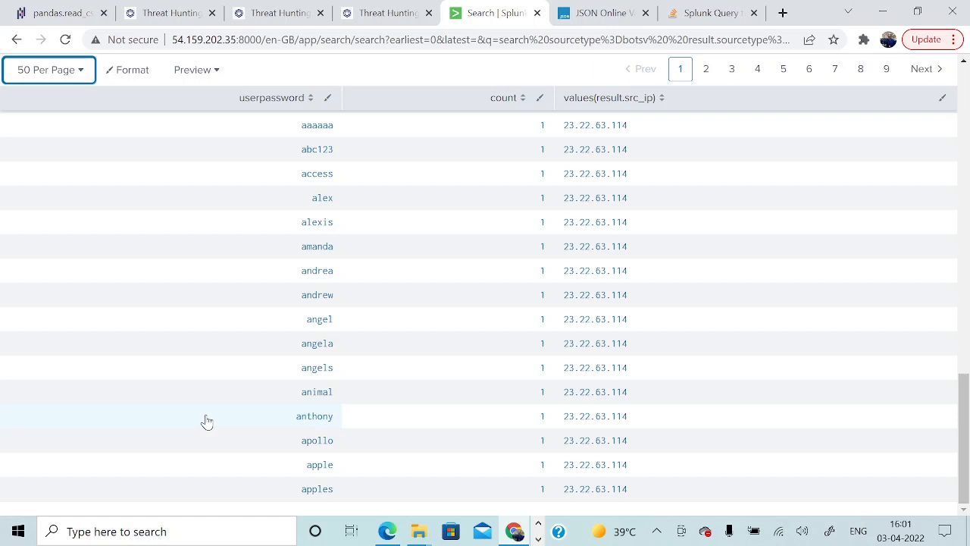
key(alt+Tab)
key(Right)
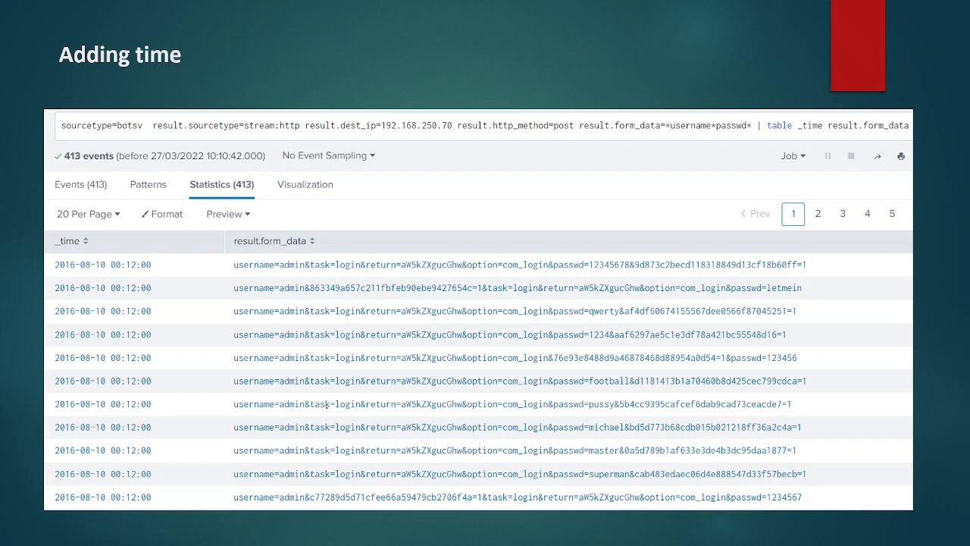
key(Right)
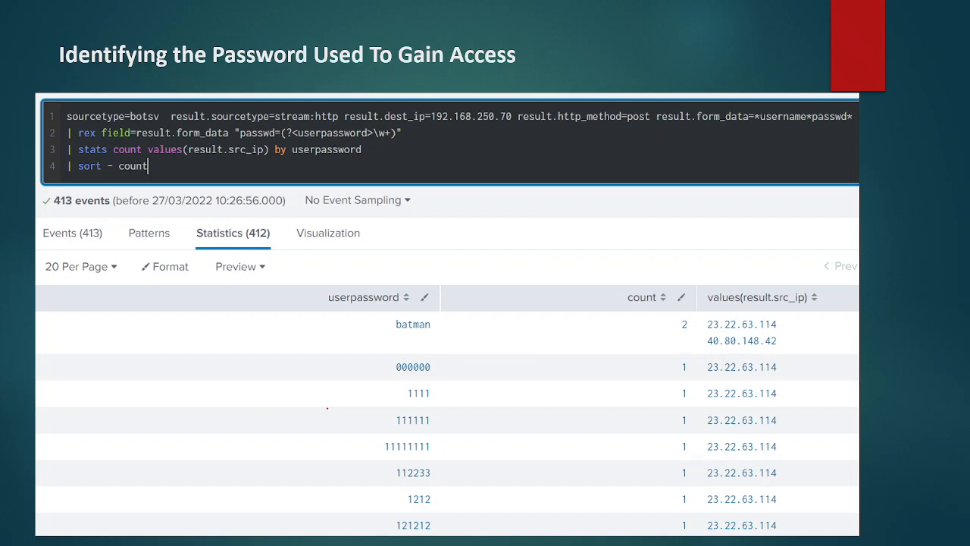
key(Right)
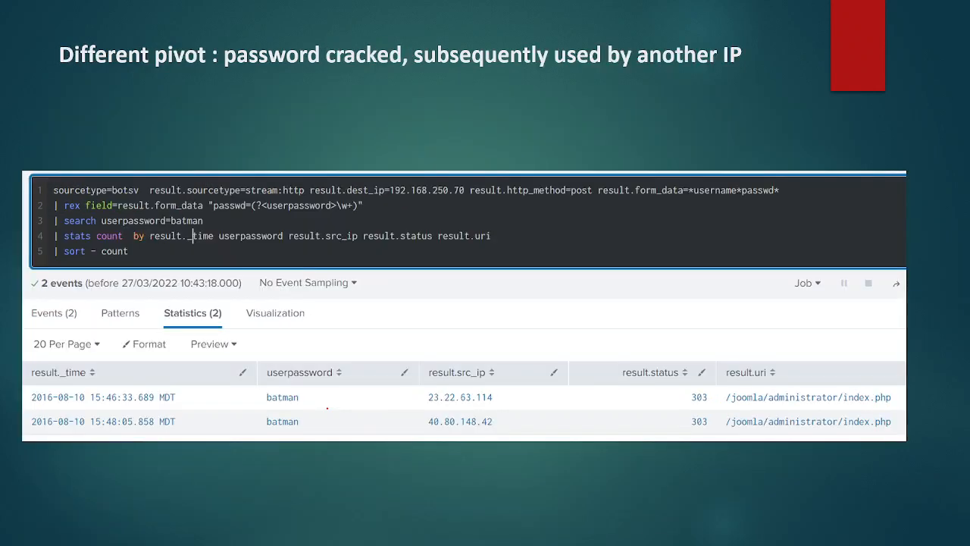
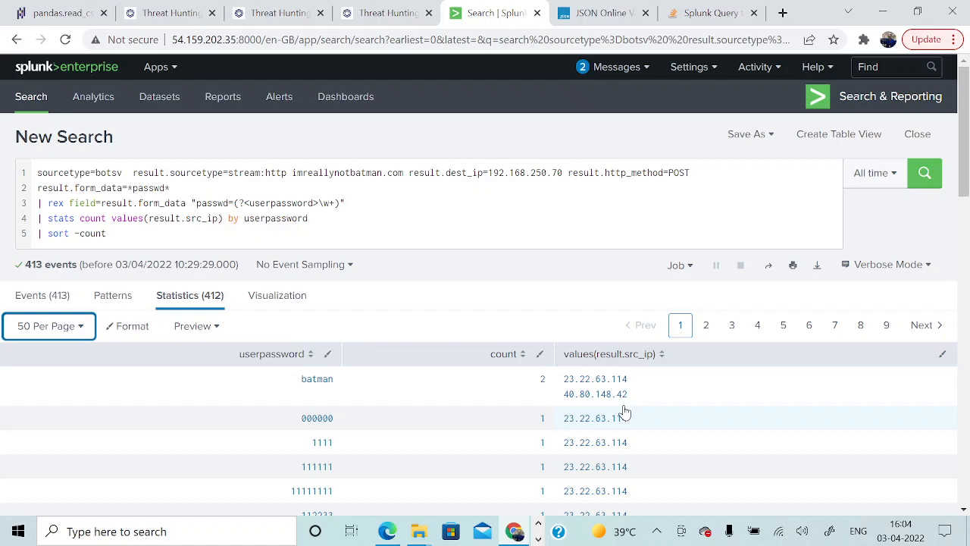
key(alt+Tab)
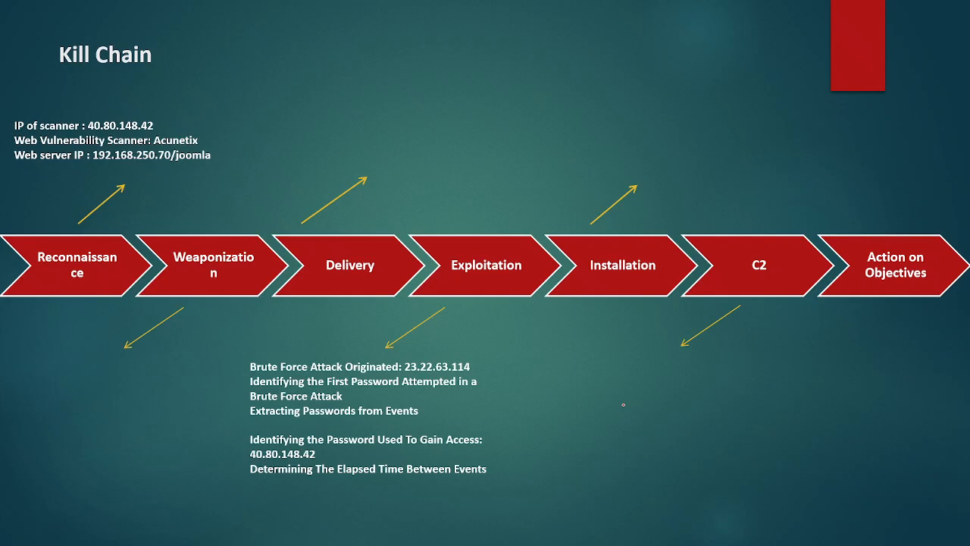
key(Right)
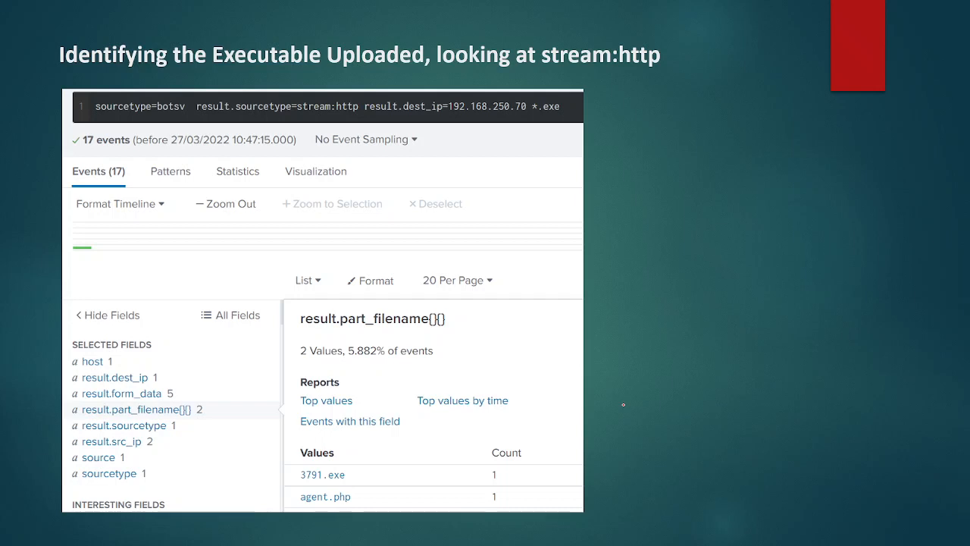
key(Right)
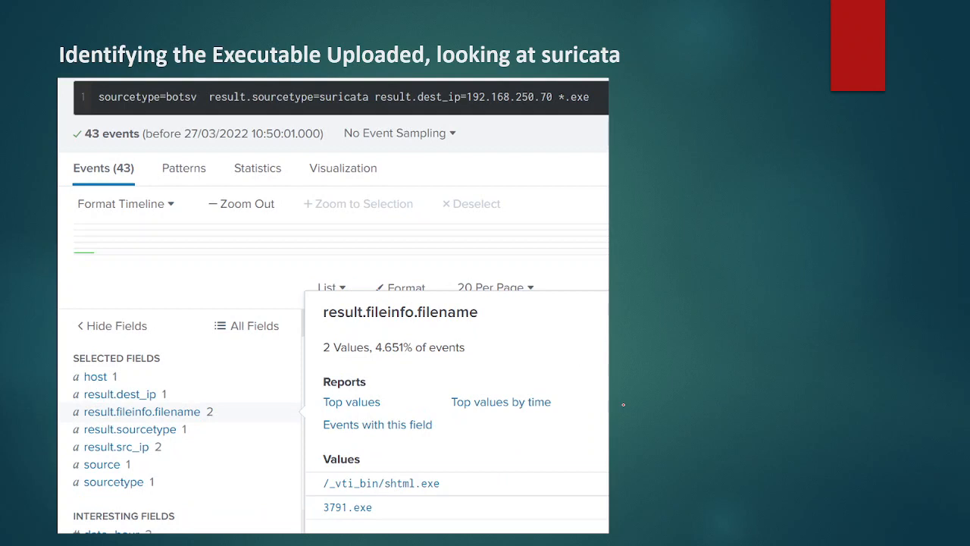
key(Right)
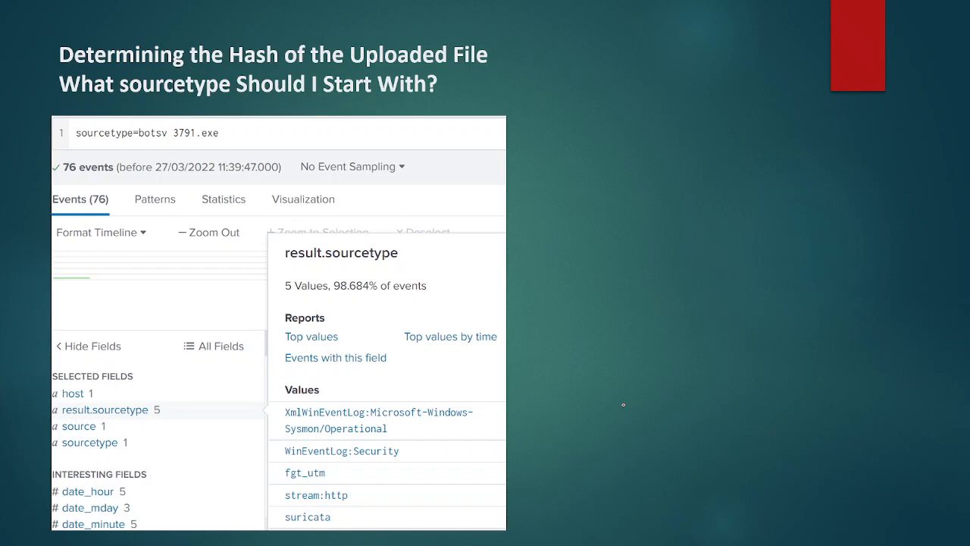
key(Right)
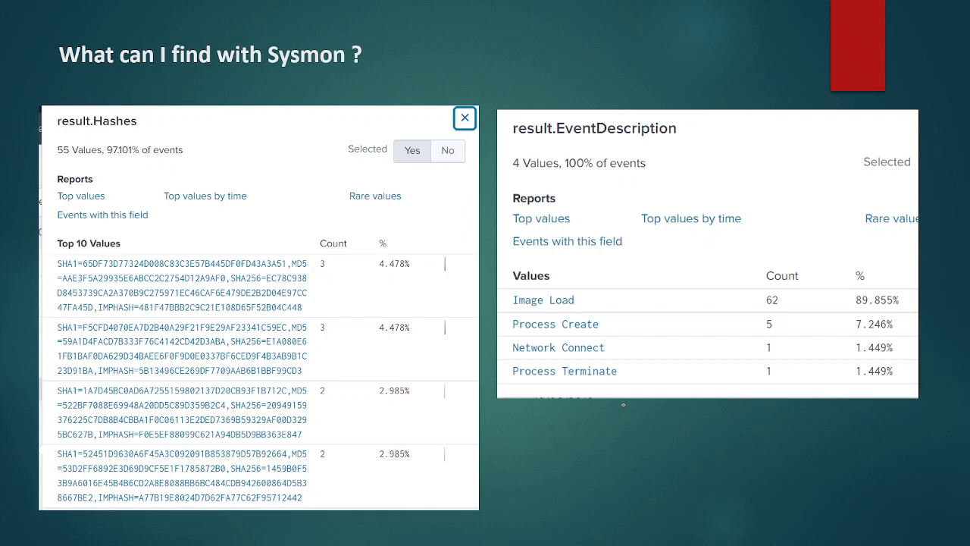
In Splunk, replace everything after result.sourcetype=stream:http in the query with *.exe and run the search.
key(alt+Tab)
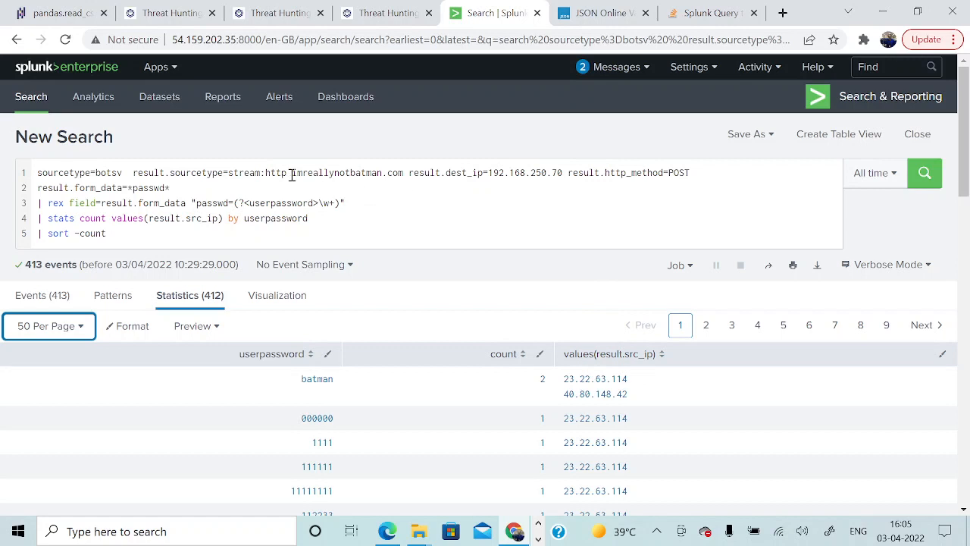
drag(292, 173, 344, 234)
key(BackSpace)
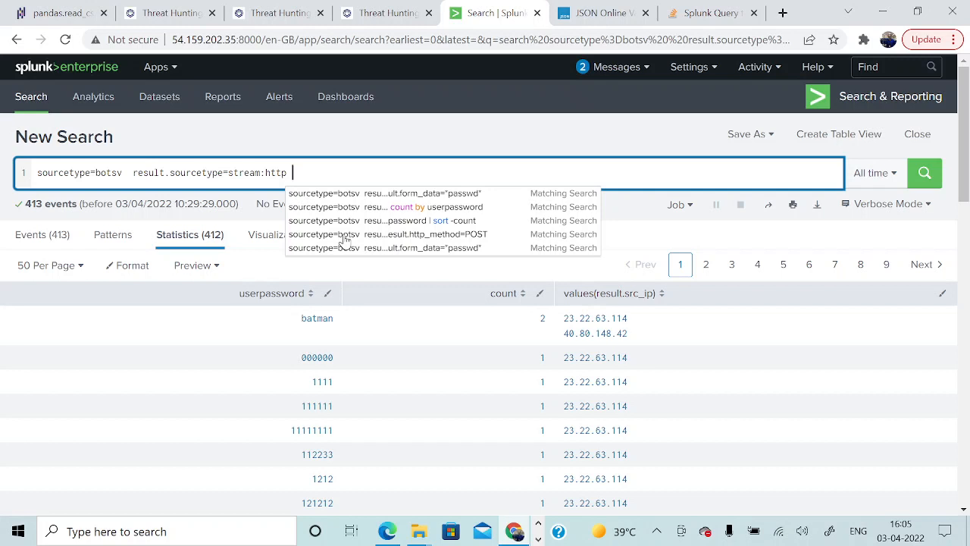
text(.exe)
key(Left)
key(Left)
key(Left)
key(Left)
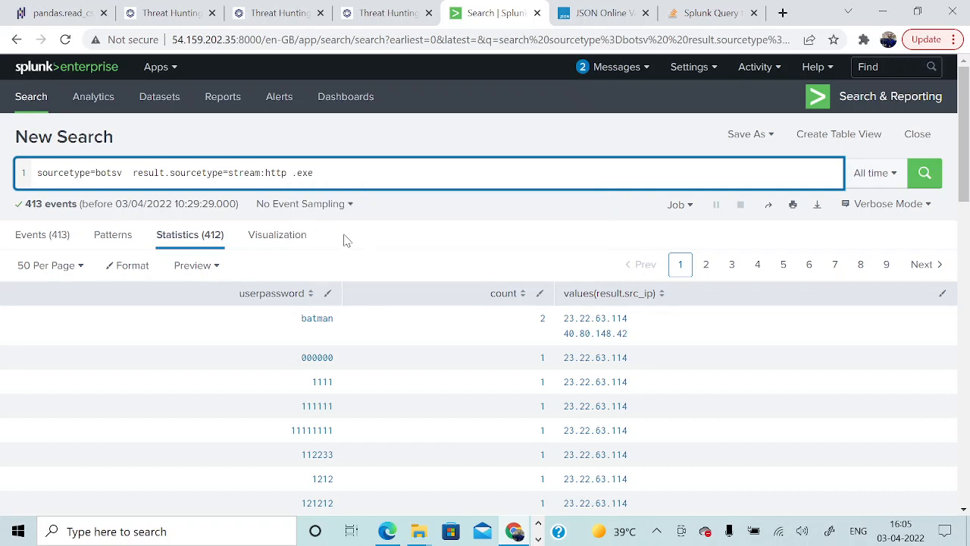
text(*)
key(Return)
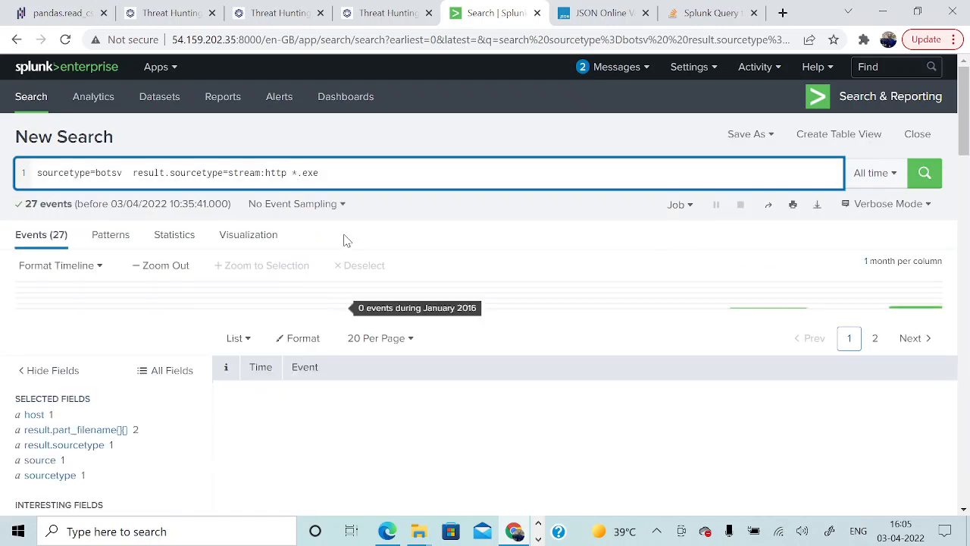
Examine the returned events and the list of interesting fields for traces of an uploaded executable.
scroll(189, 368, down, 4)
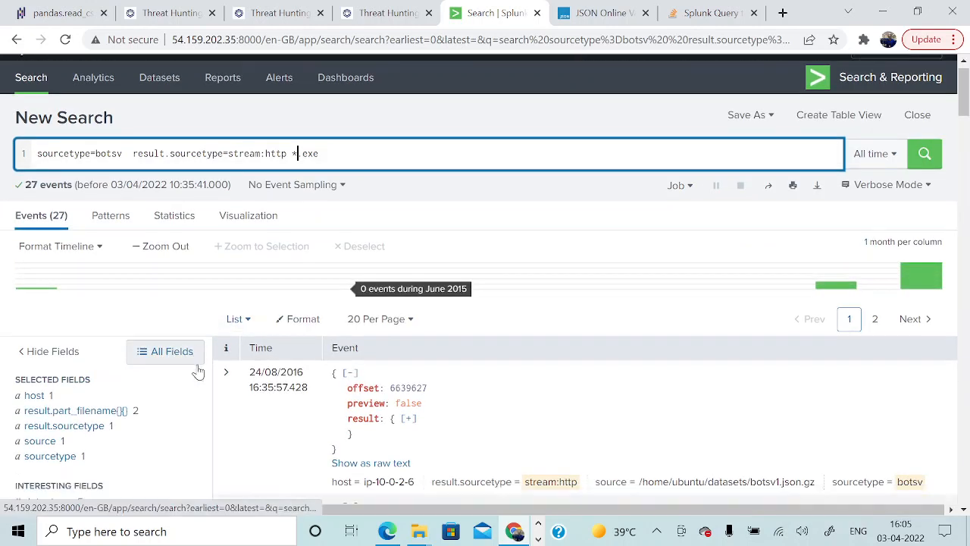
scroll(139, 392, down, 4)
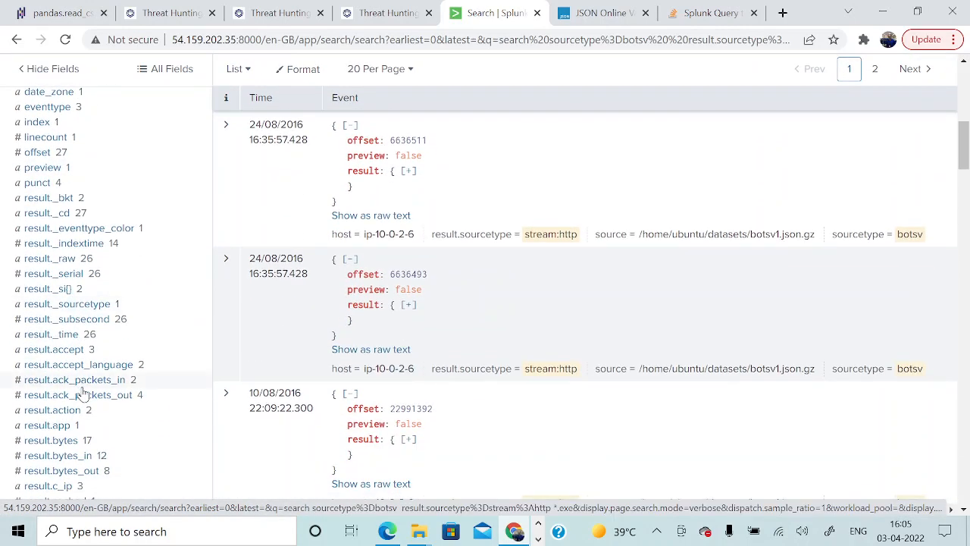
scroll(84, 393, down, 2)
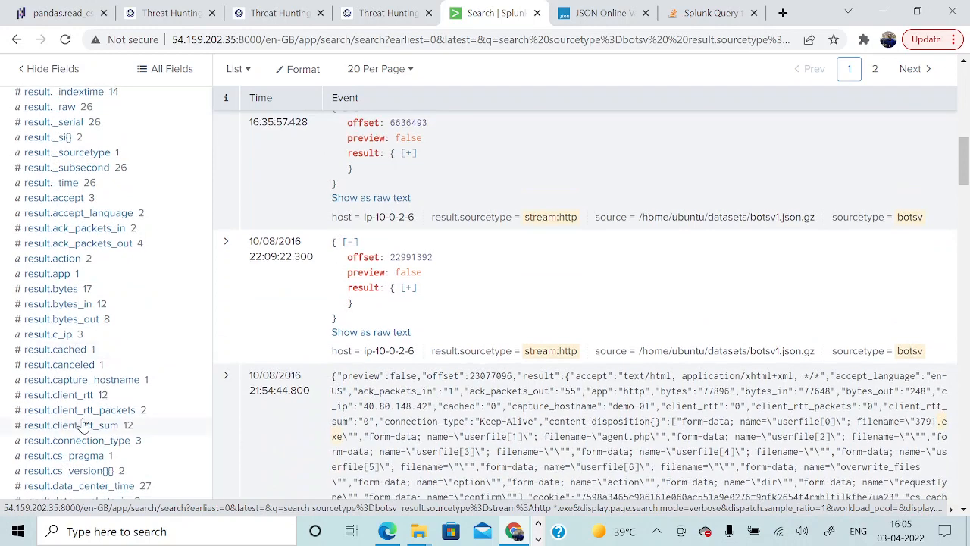
scroll(84, 424, down, 2)
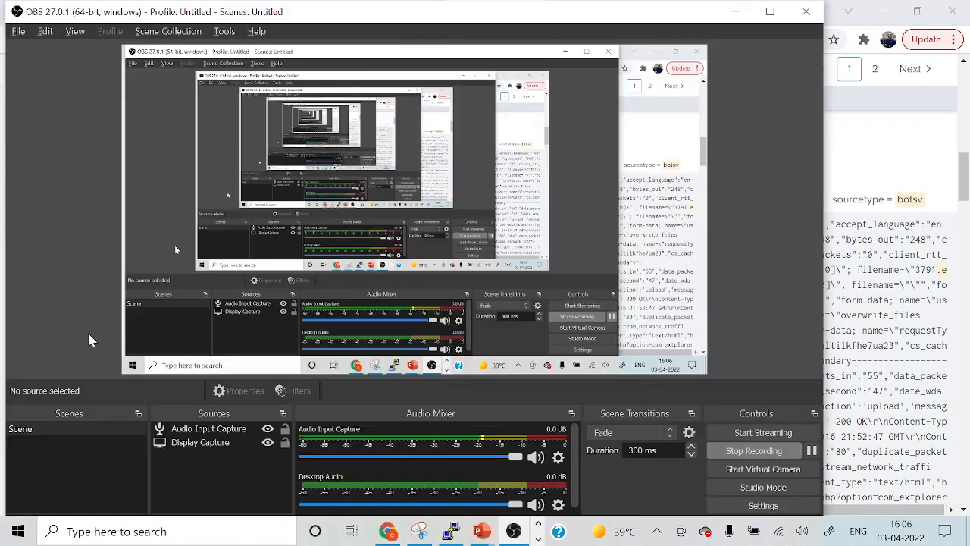
key(alt+Tab)
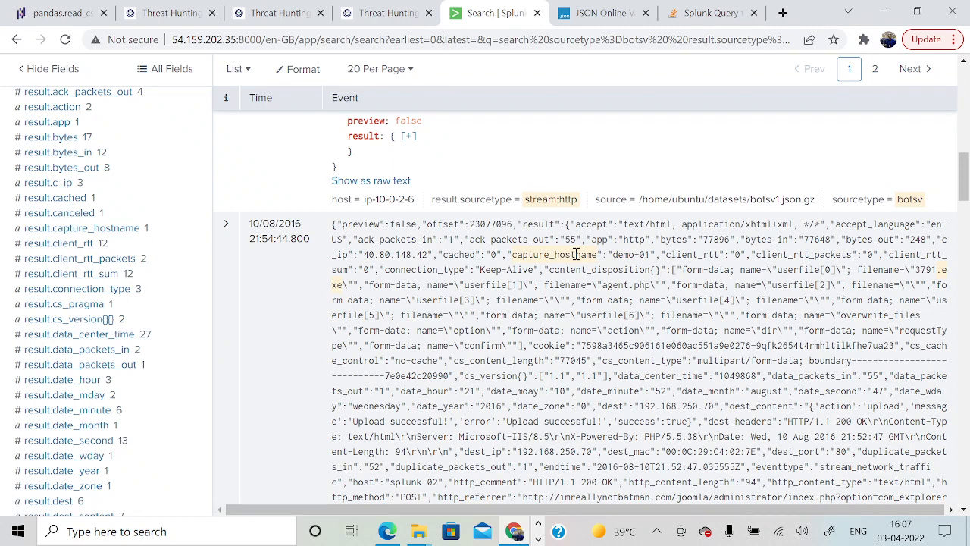
scroll(576, 258, up, 10)
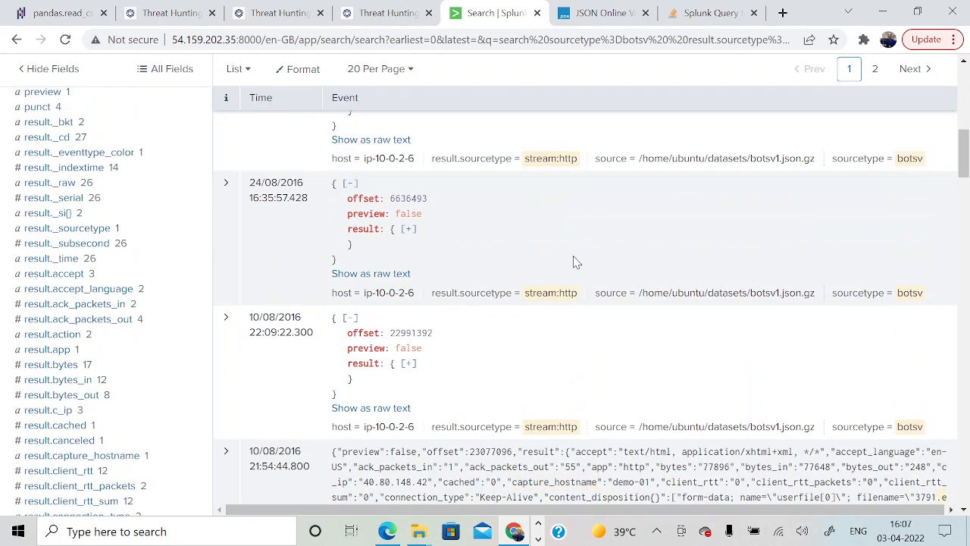
scroll(531, 263, up, 3)
scroll(190, 342, down, 8)
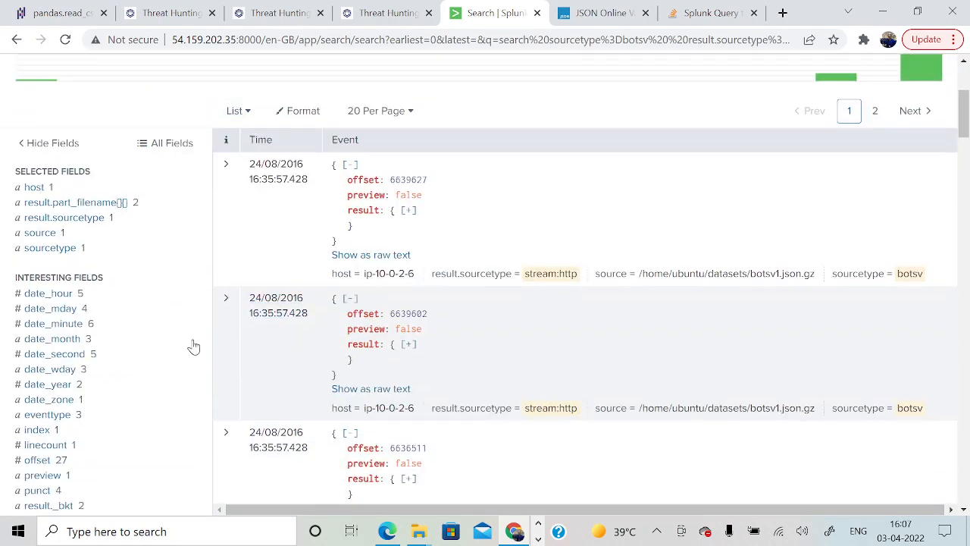
Open the value summary of the result.dest field and copy the address 192.168.250.70.
scroll(96, 364, down, 2)
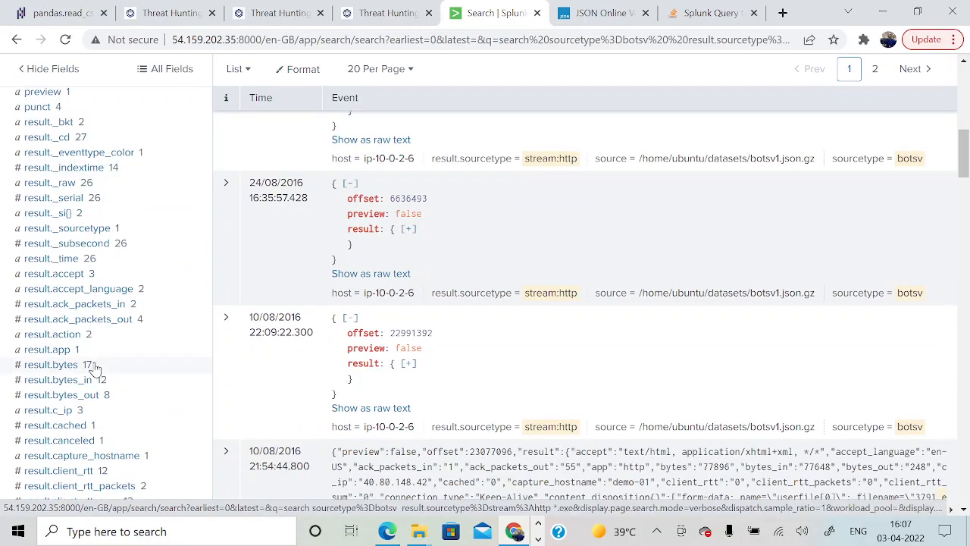
scroll(91, 366, down, 3)
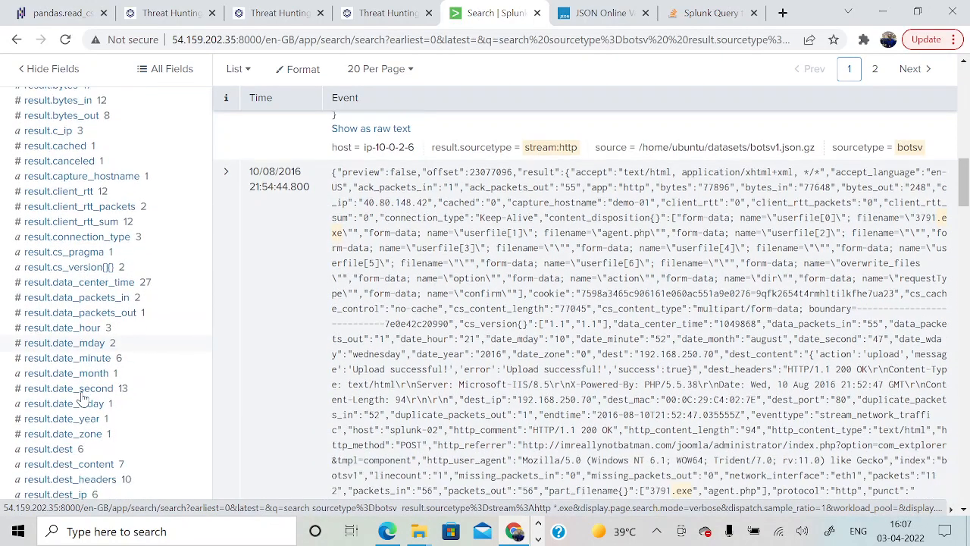
scroll(79, 400, down, 1)
scroll(84, 400, down, 2)
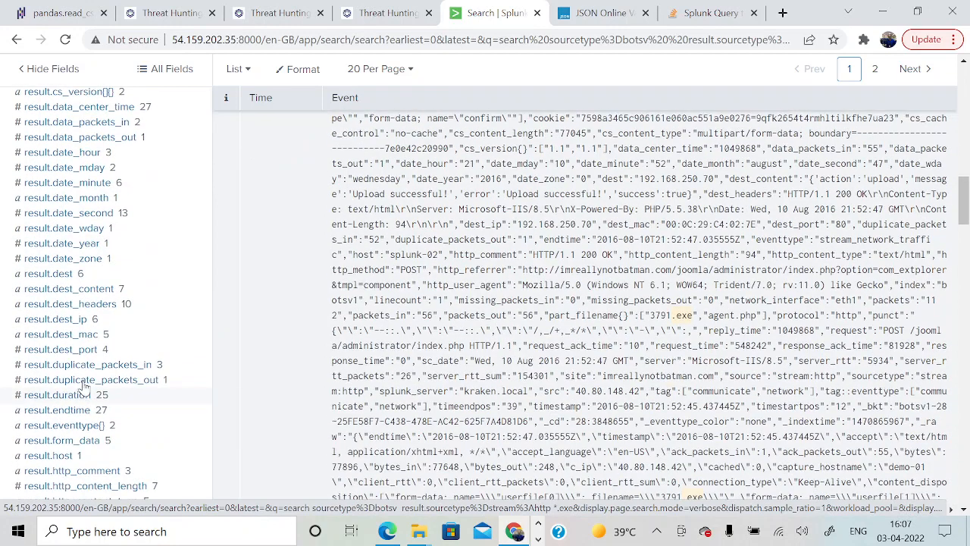
click(67, 274)
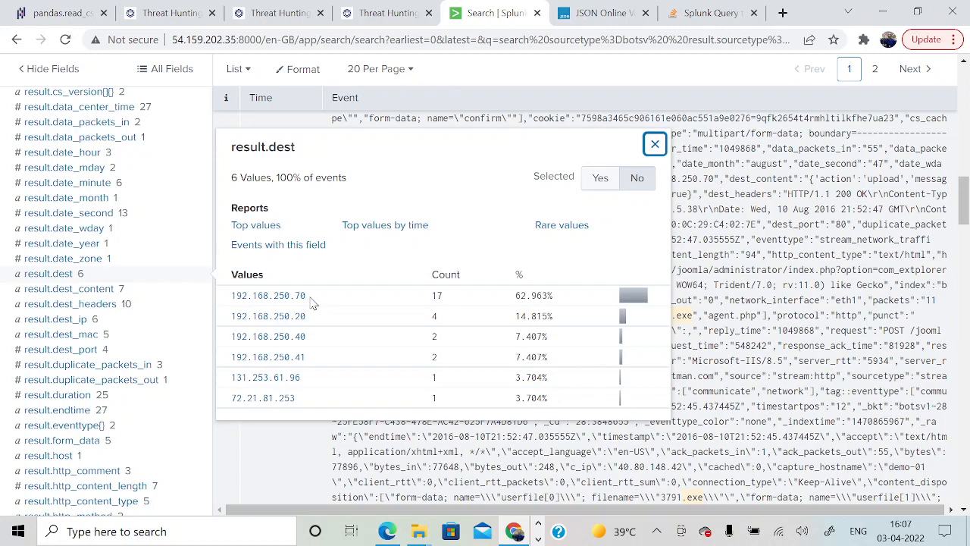
drag(313, 301, 227, 301)
key(ctrl+c)
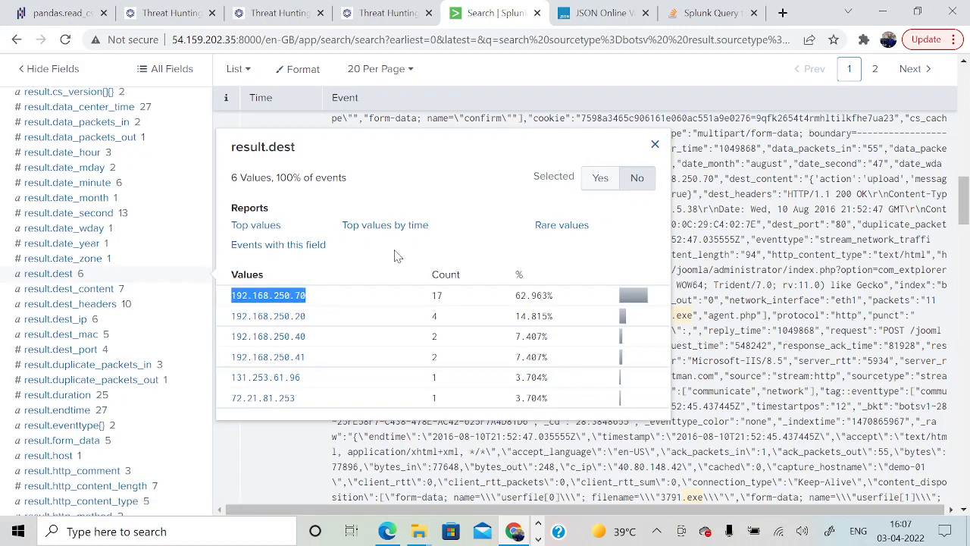
Append result.dest_ip=192.168.250.70 to the *.exe query and run the search.
scroll(440, 242, up, 4)
click(403, 172)
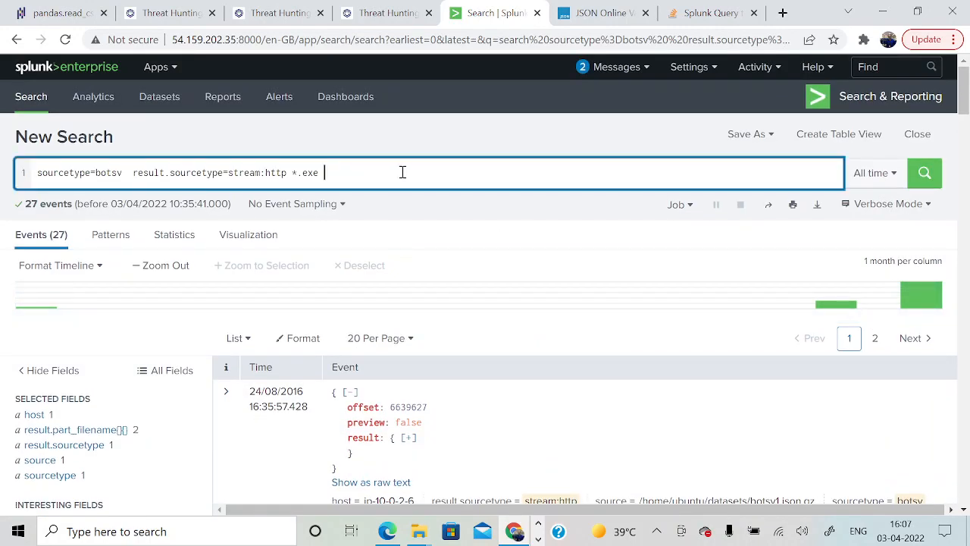
text(result.dest_ip=)
key(ctrl+v)
key(Return)
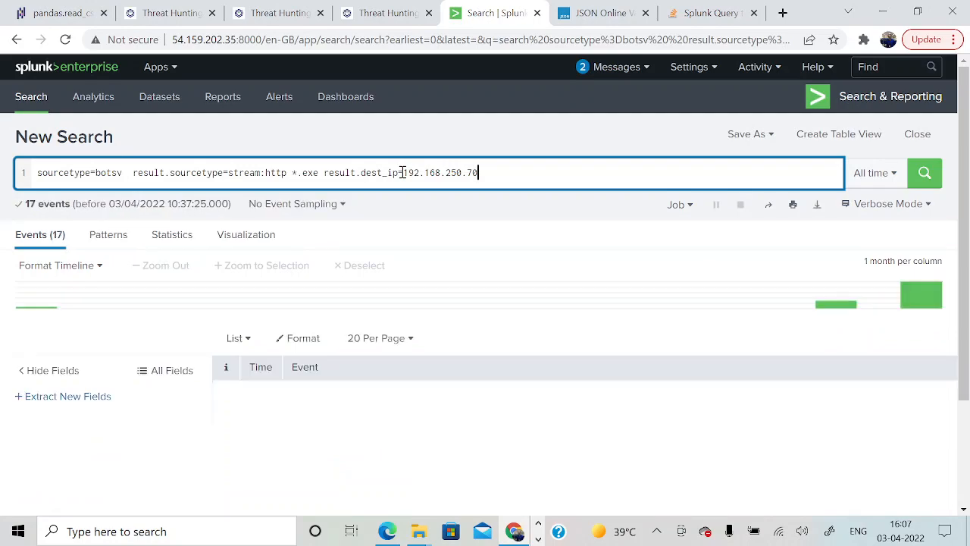
Open the value summary of the result.src_ip field and copy the address 40.80.148.42.
scroll(113, 432, down, 3)
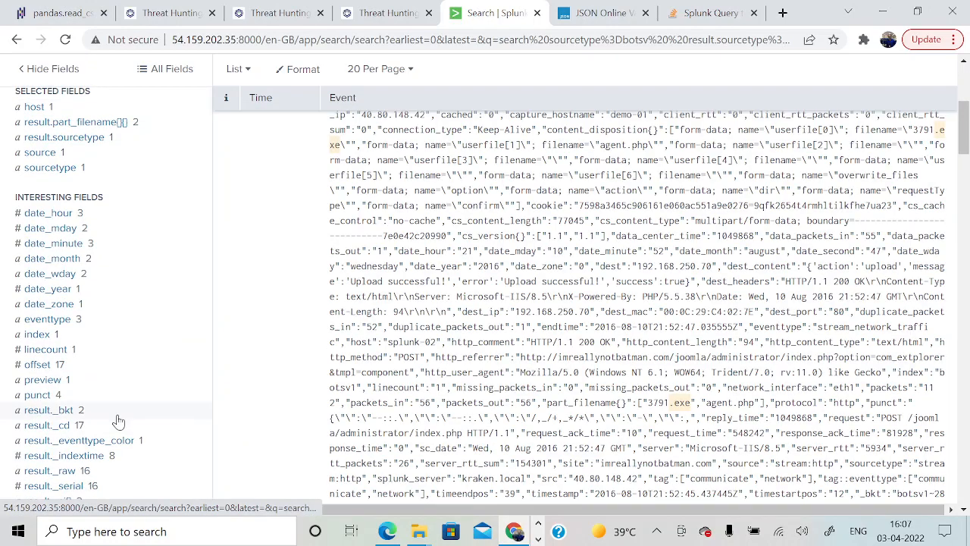
scroll(114, 428, down, 3)
scroll(117, 421, down, 10)
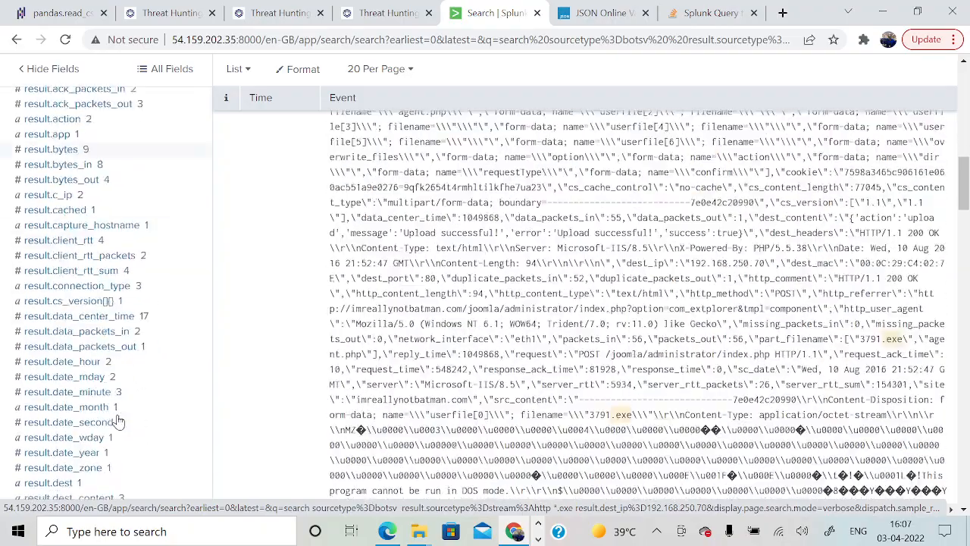
scroll(118, 420, down, 3)
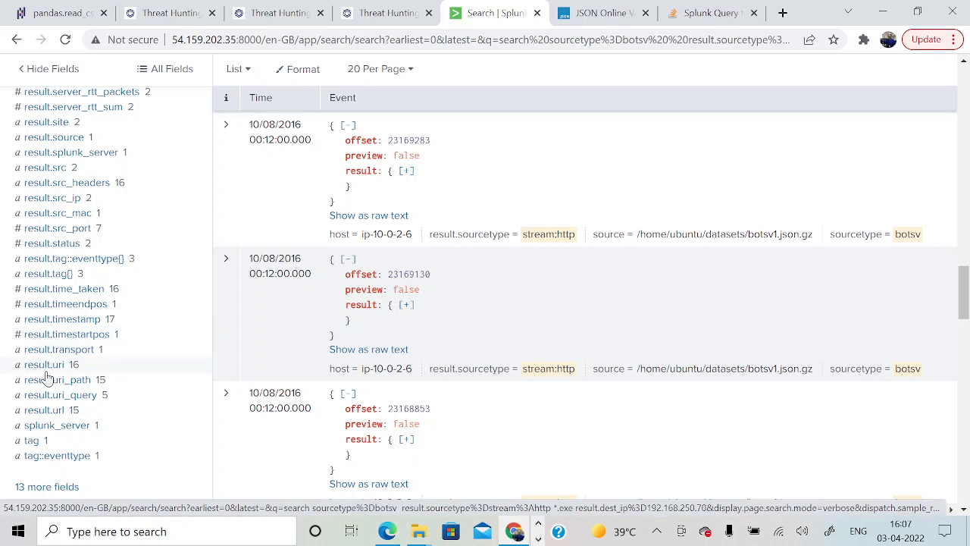
click(67, 202)
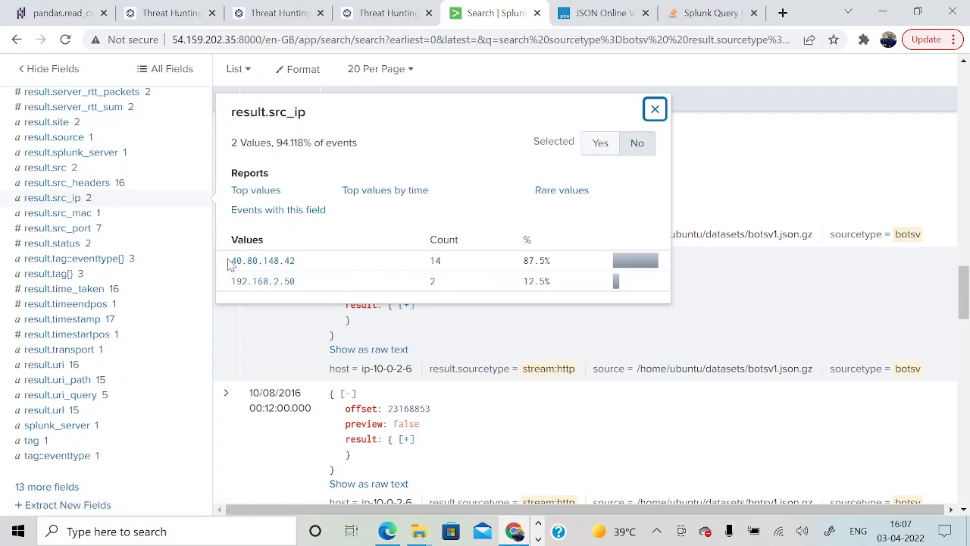
drag(229, 263, 298, 263)
key(ctrl+c)
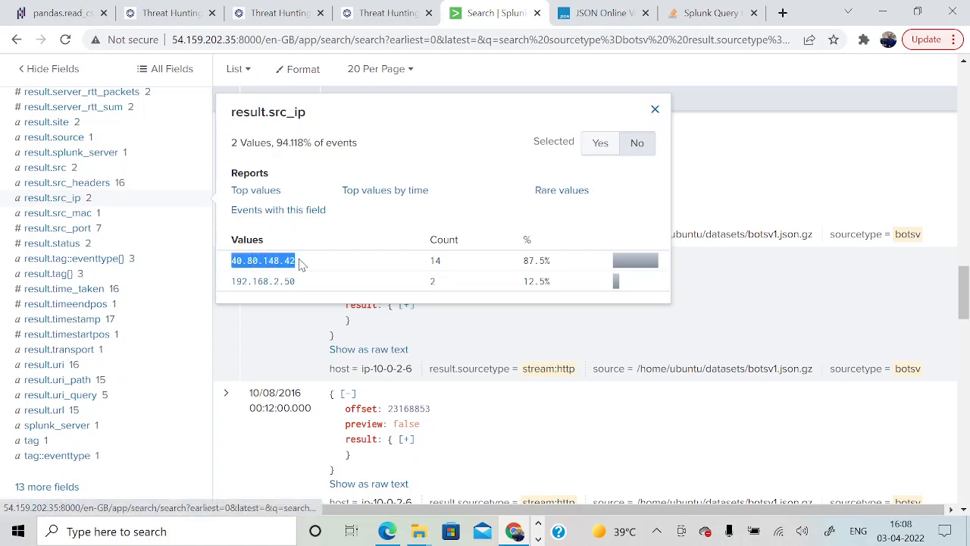
key(alt+Tab)
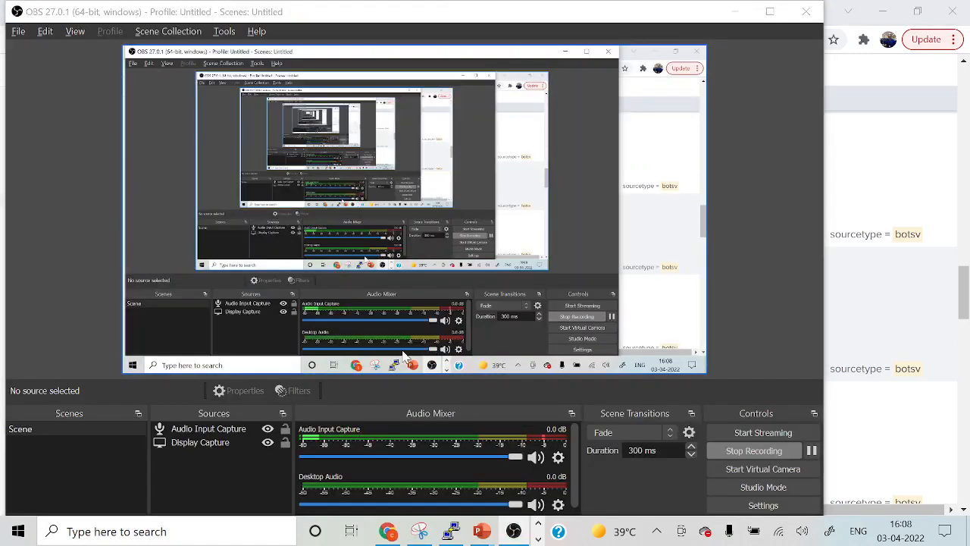
Switch to the Notepad notes and paste the copied address 40.80.148.42 below the Acunetix line.
key(alt+Tab)
key(alt+Tab)
key(alt+Tab)
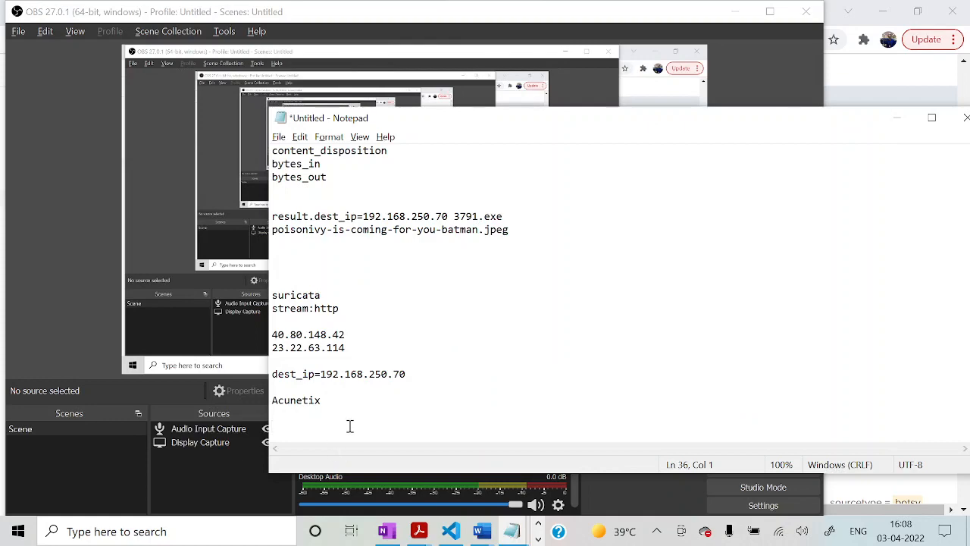
key(ctrl+v)
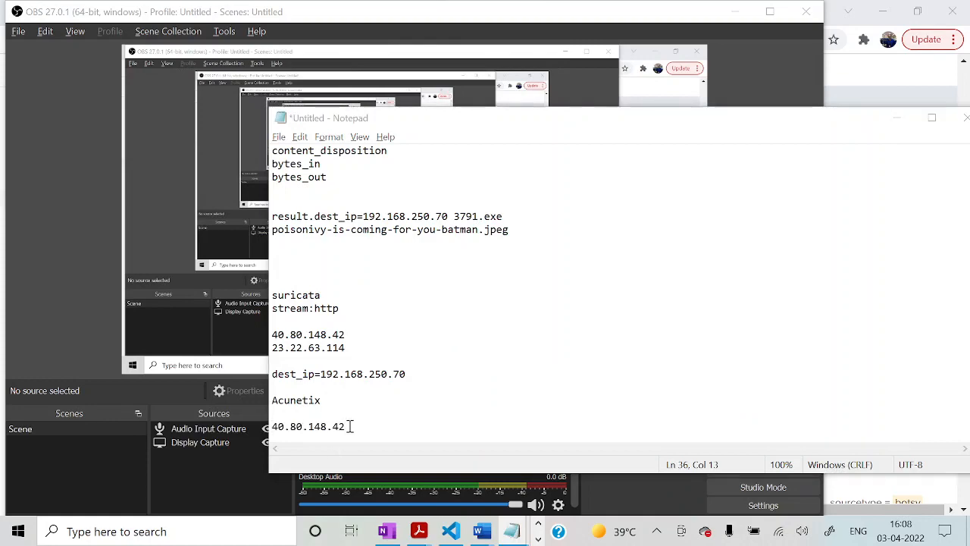
Switch to the PowerPoint slide show and advance to the slide on identifying the uploaded executable with suricata.
key(alt+Tab)
key(alt+Tab)
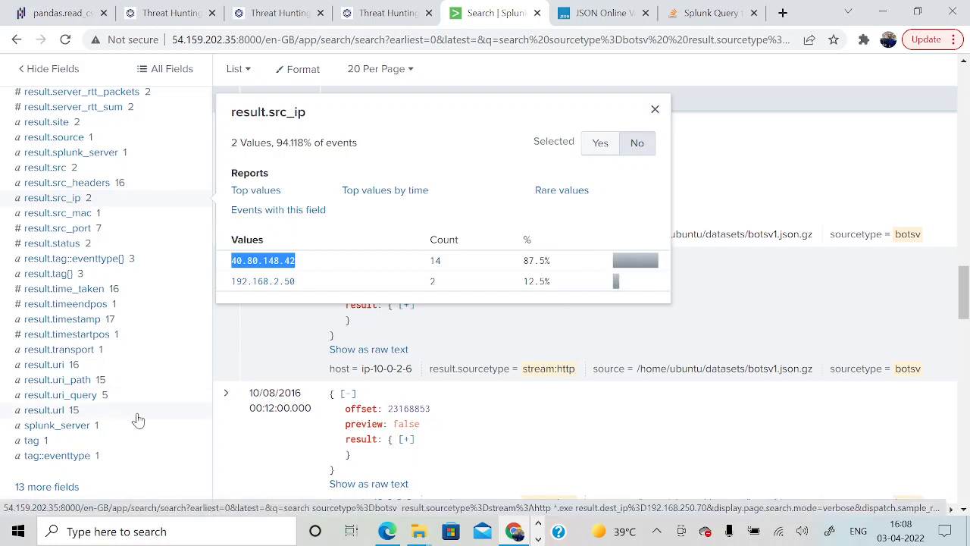
key(alt+Tab)
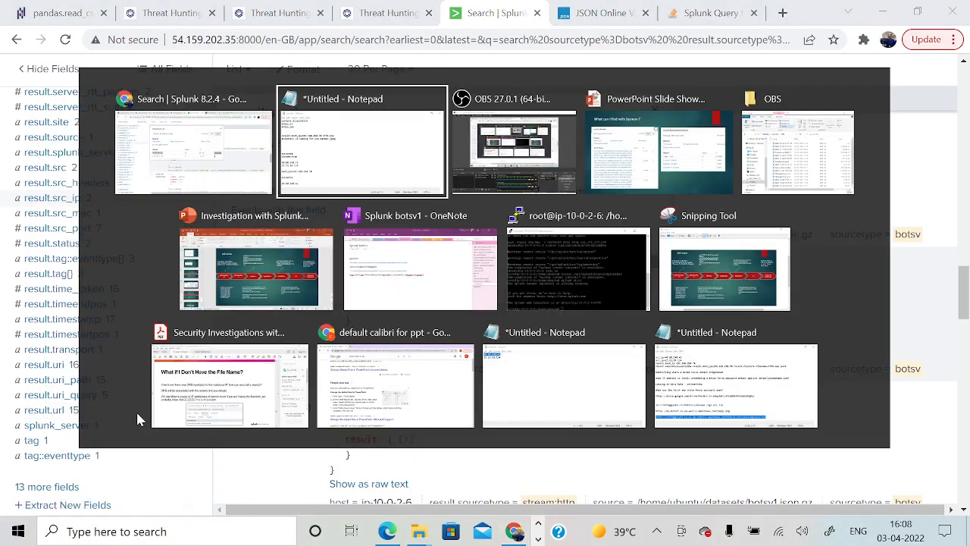
key(alt+Tab)
key(alt+Tab)
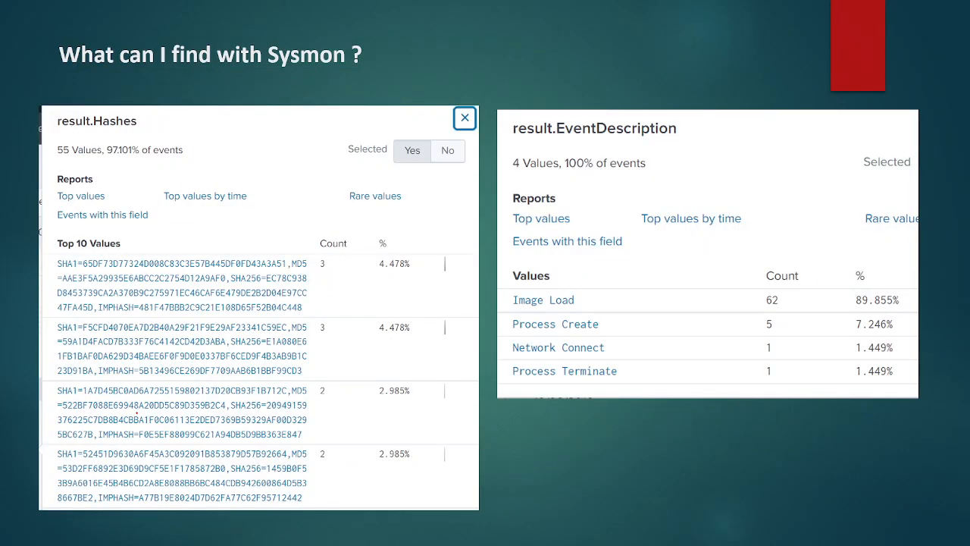
key(Right)
key(Right)
key(Right)
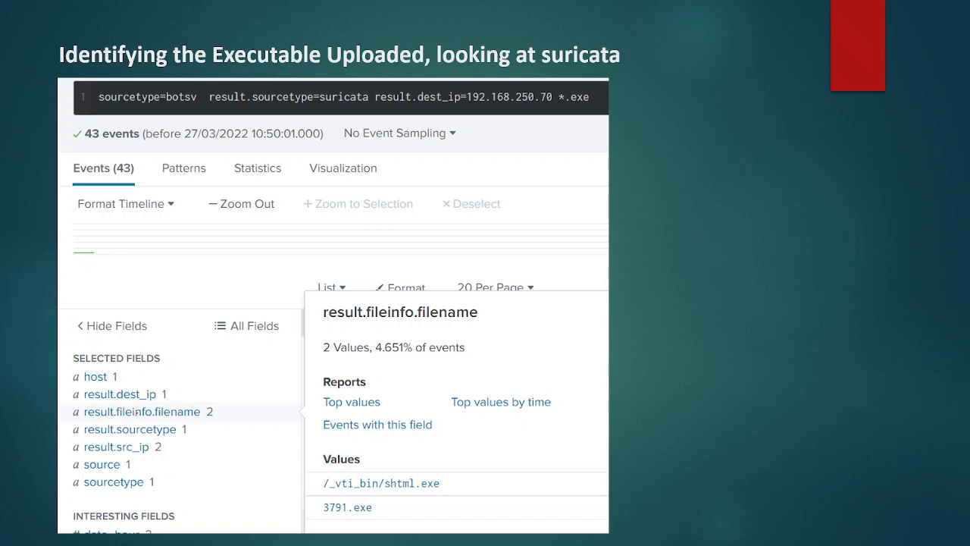
Return to the Splunk search in Chrome, filter the full field list by "file", and close the list.
key(alt+Tab)
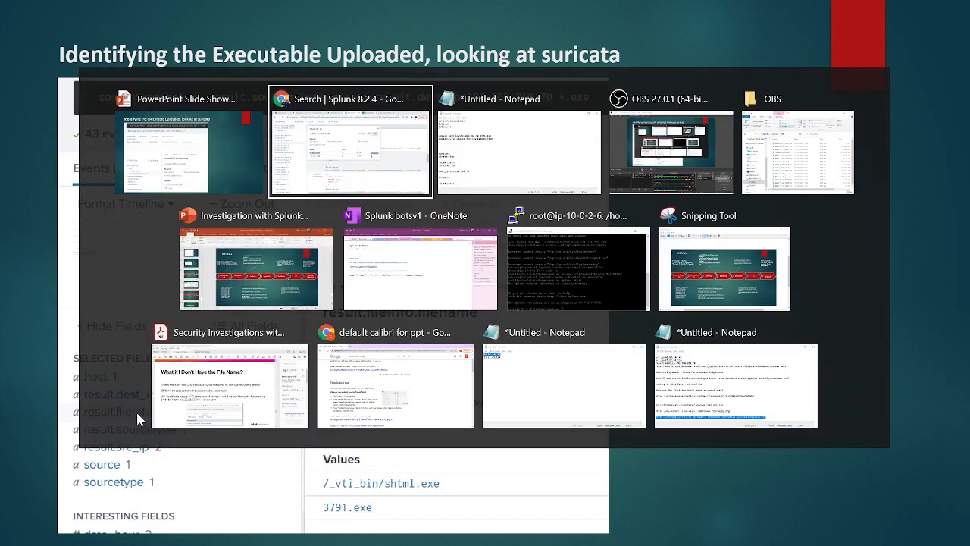
scroll(82, 399, down, 5)
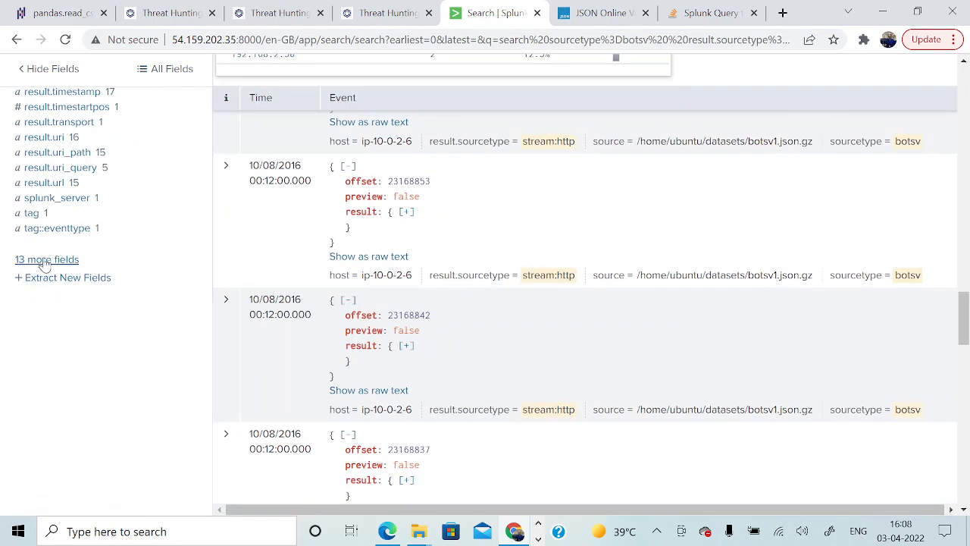
click(47, 259)
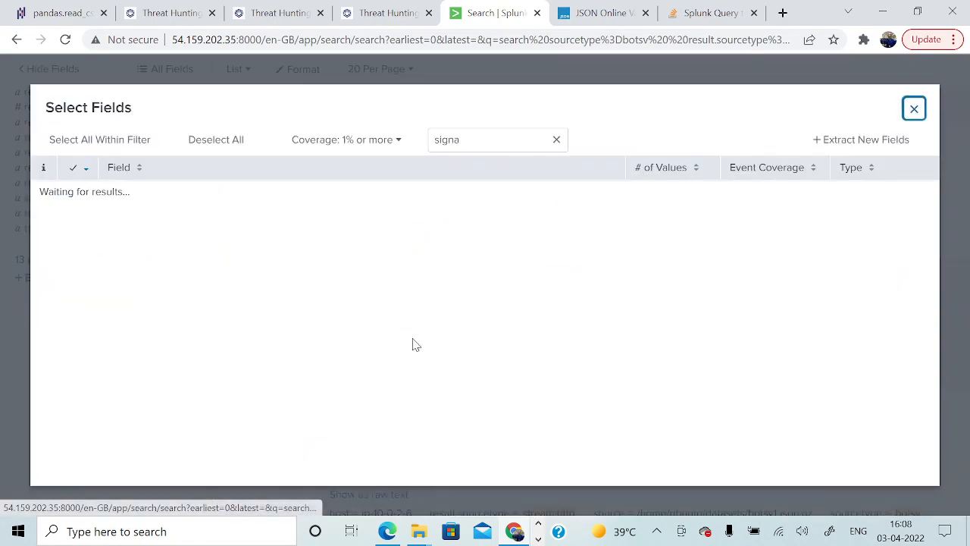
click(467, 143)
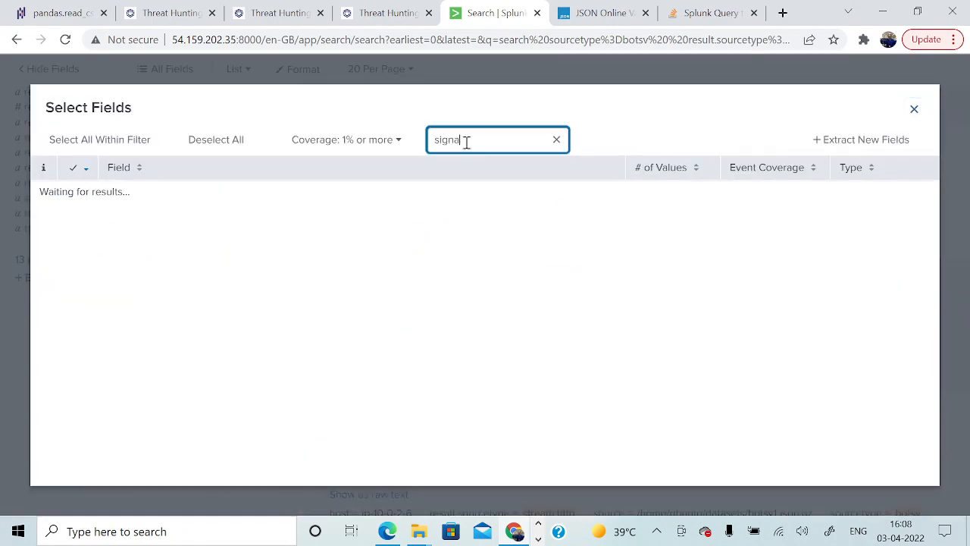
key(BackSpace)
key(BackSpace)
key(BackSpace)
key(BackSpace)
key(BackSpace)
text(f)
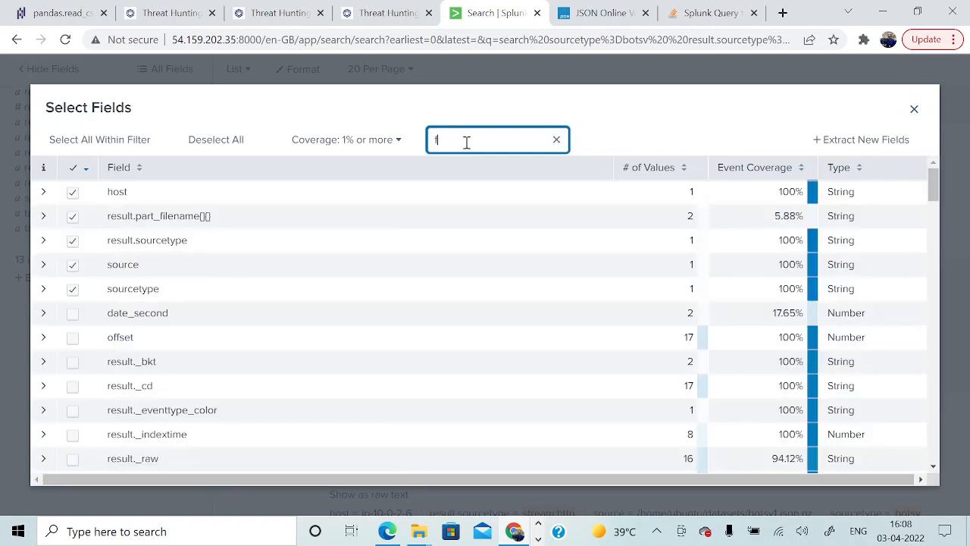
text(ile)
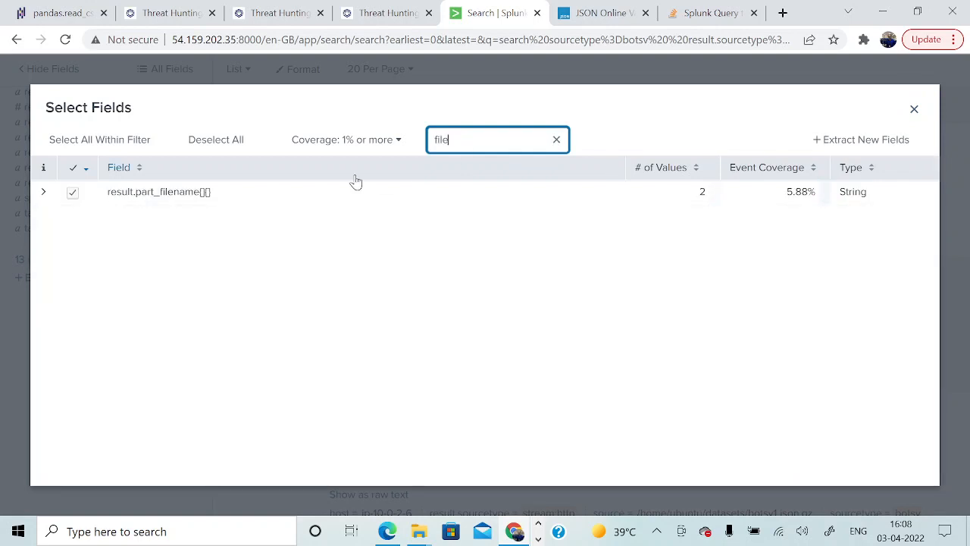
click(914, 110)
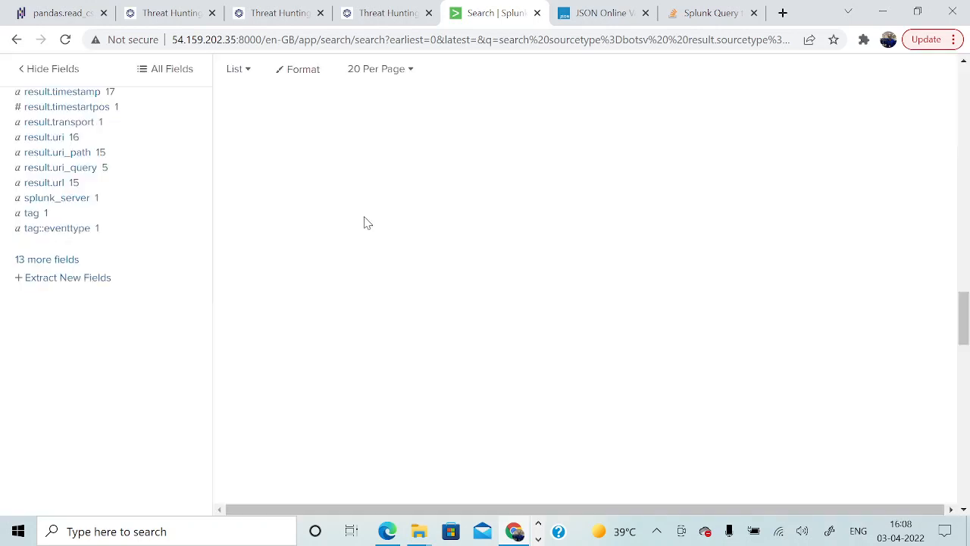
Open the value summary of the result.part_filename{}{} field and copy the file name 3791.exe.
scroll(61, 243, up, 15)
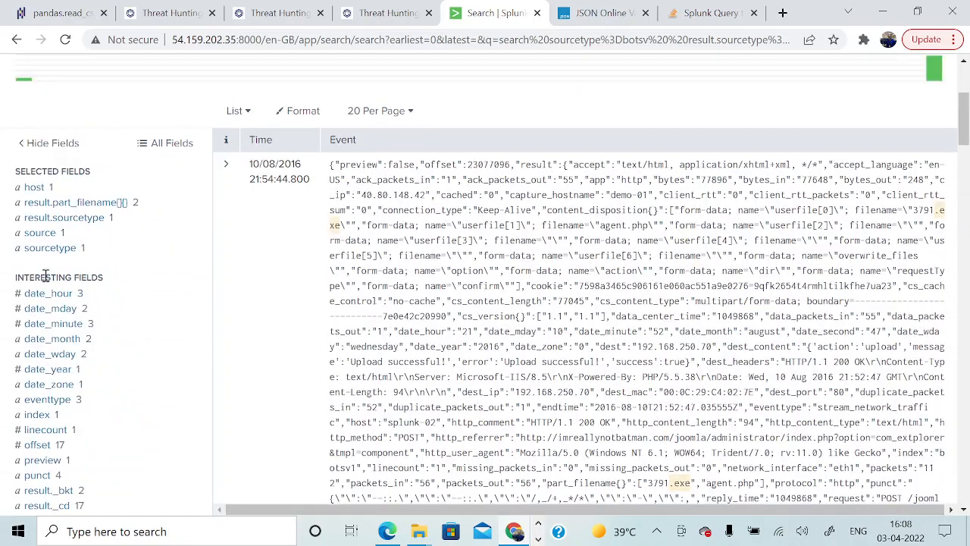
click(71, 204)
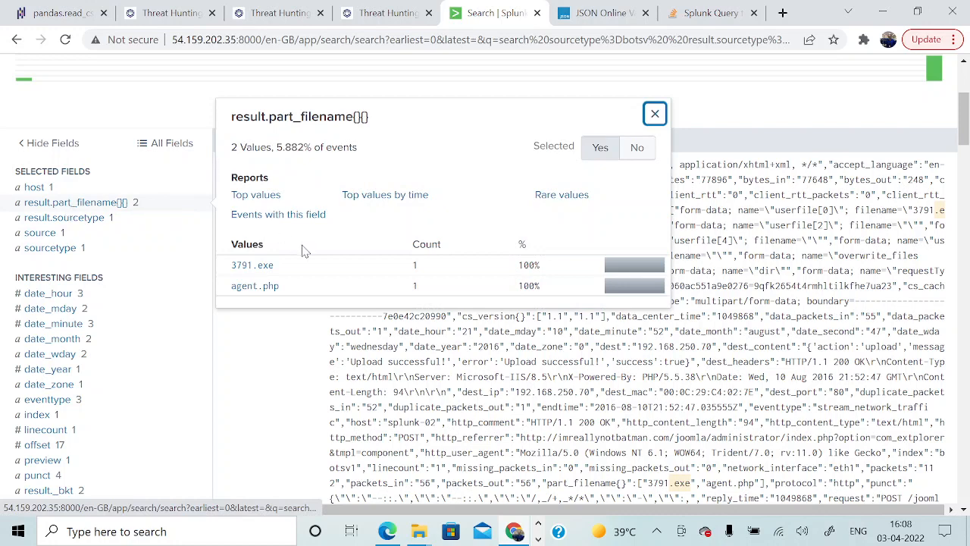
drag(229, 267, 278, 270)
key(ctrl+c)
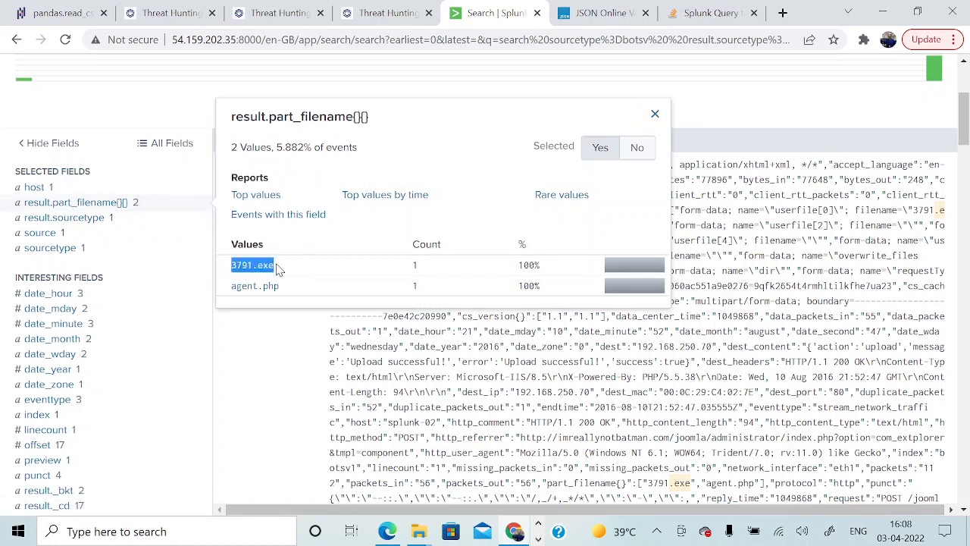
Paste 3791.exe on a new line under 40.80.148.42 in the Notepad notes and add two line breaks after it.
key(alt+Tab)
key(Tab)
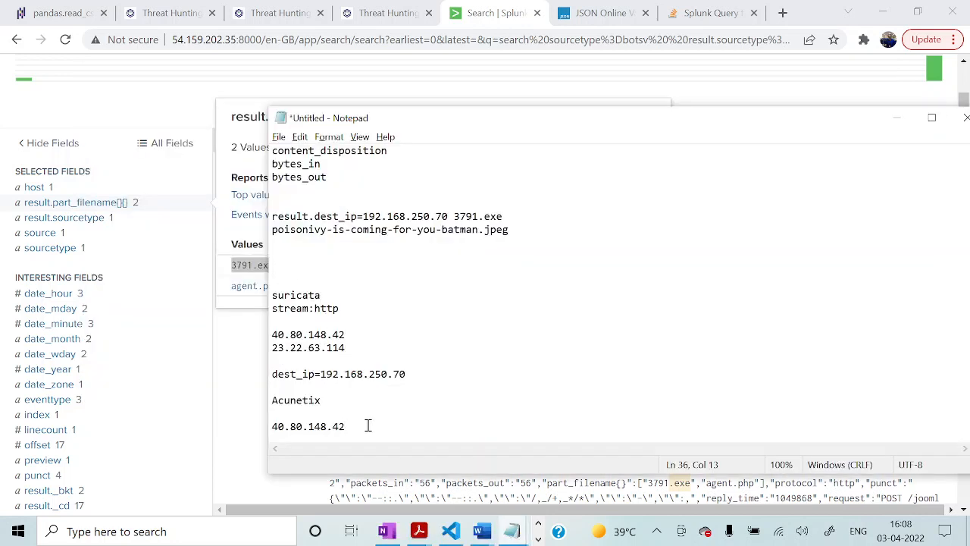
key(Return)
key(ctrl+v)
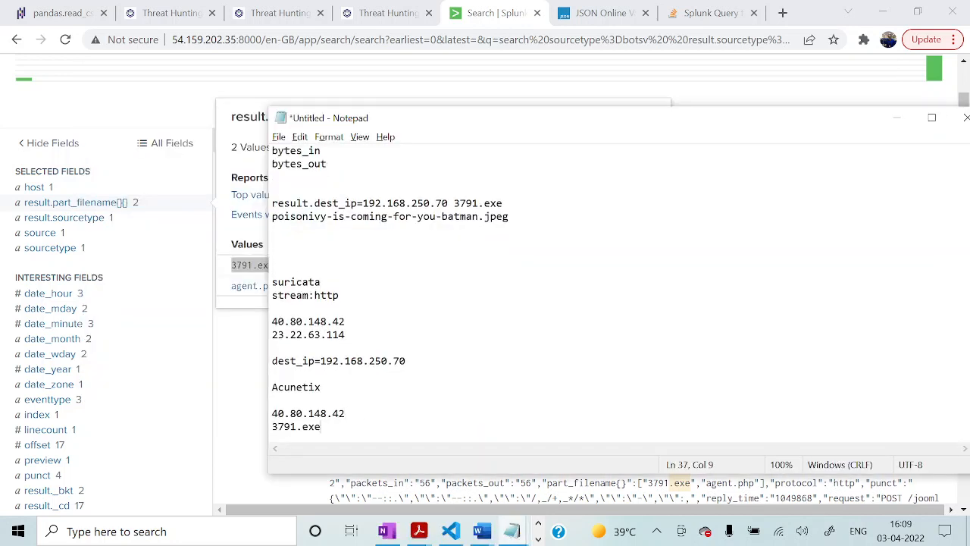
key(Return)
key(Return)
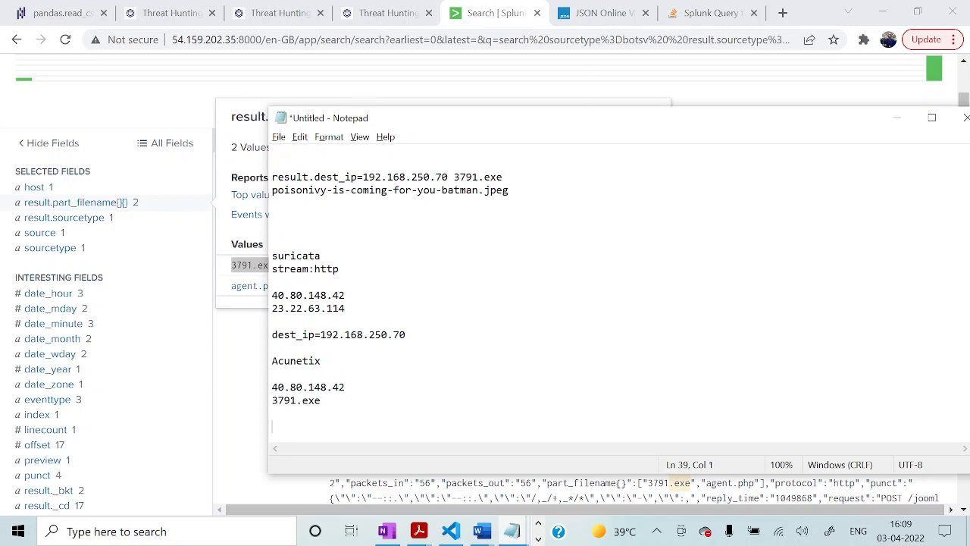
Review the PowerPoint slides on the source of the exe file and on determining the uploaded file's hash.
key(alt+Tab)
key(Tab)
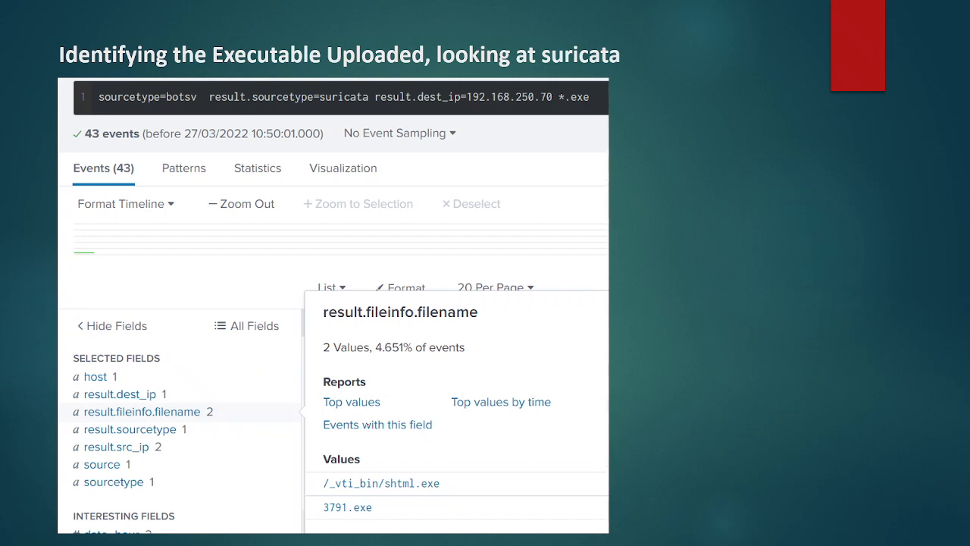
key(Right)
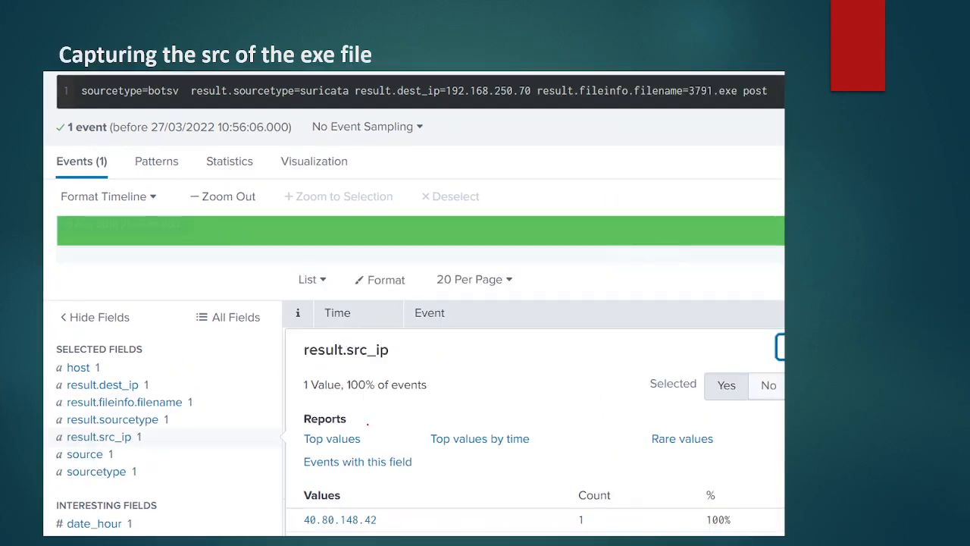
key(Left)
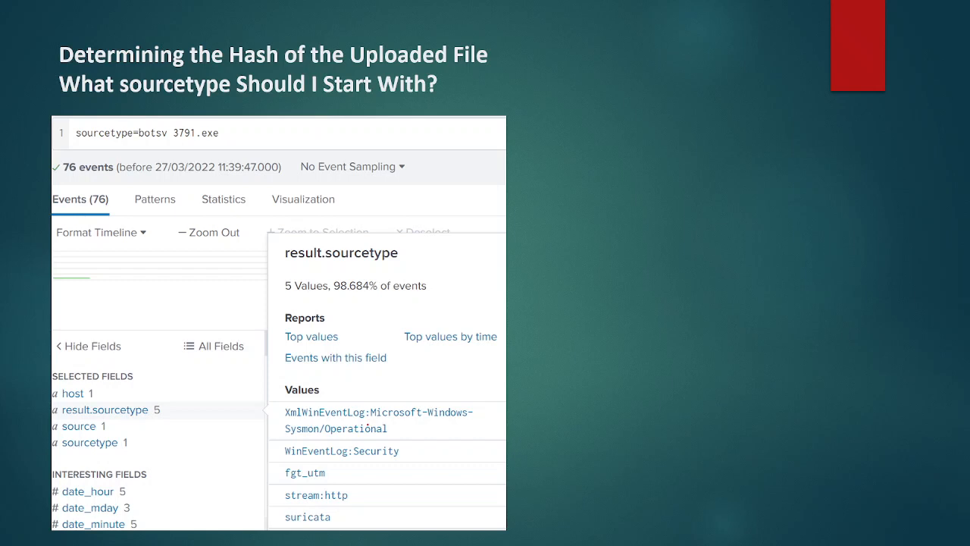
Back in Splunk, change the query to sourcetype=botsv "3791.exe" and run the search.
key(alt+Tab)
key(alt+Tab)
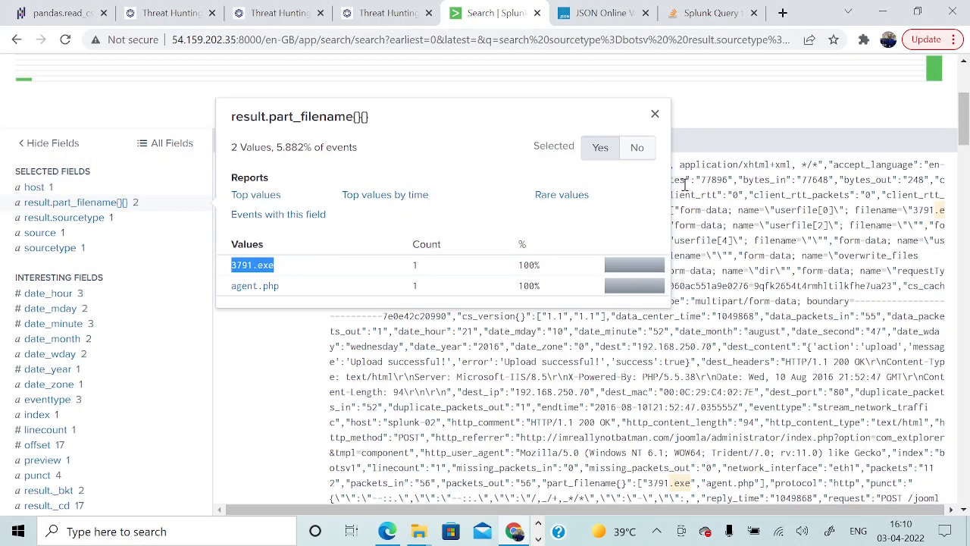
click(655, 113)
scroll(196, 244, up, 3)
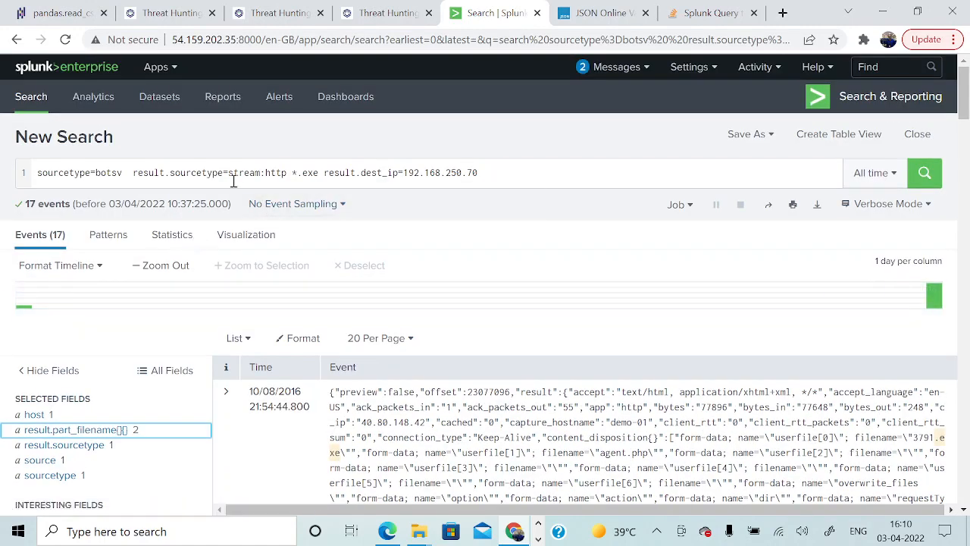
click(133, 173)
drag(134, 173, 511, 173)
key(BackSpace)
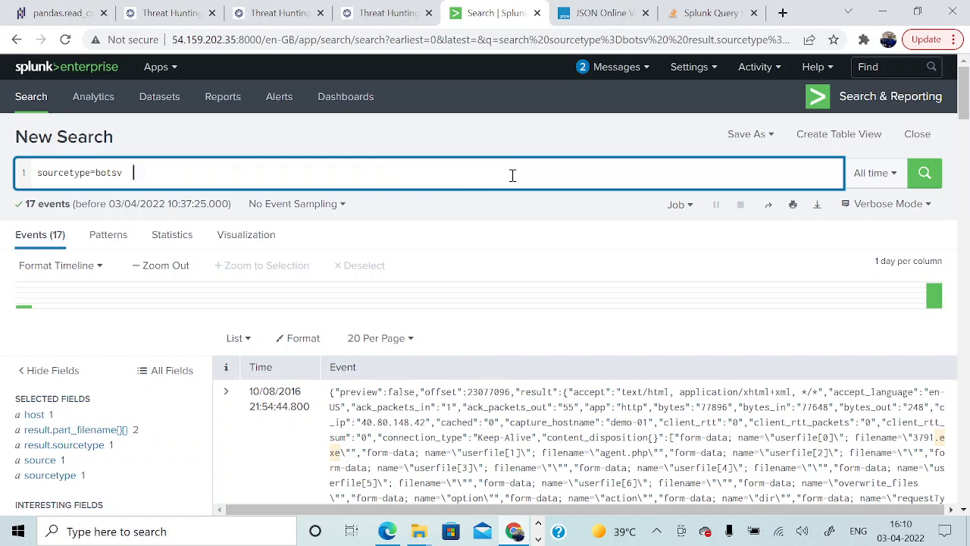
key(ctrl+v)
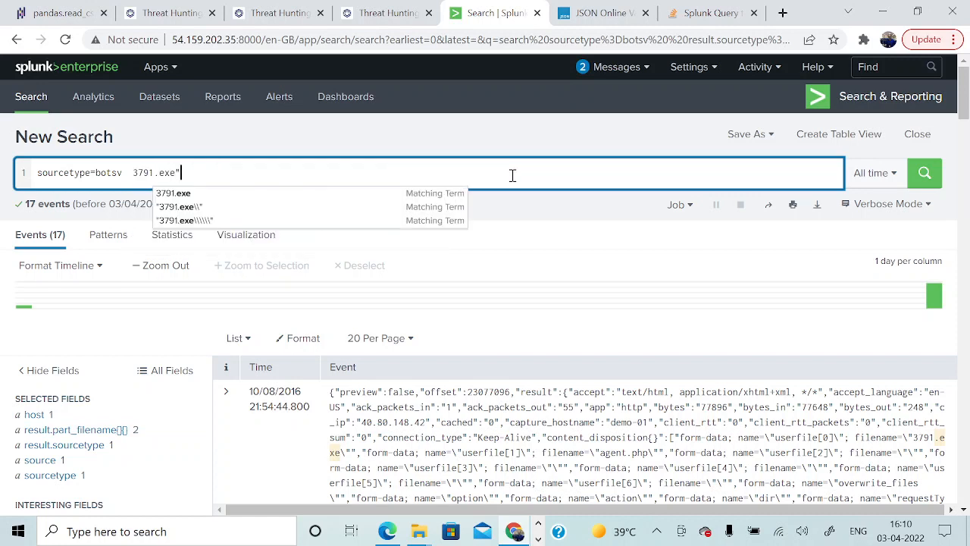
click(134, 173)
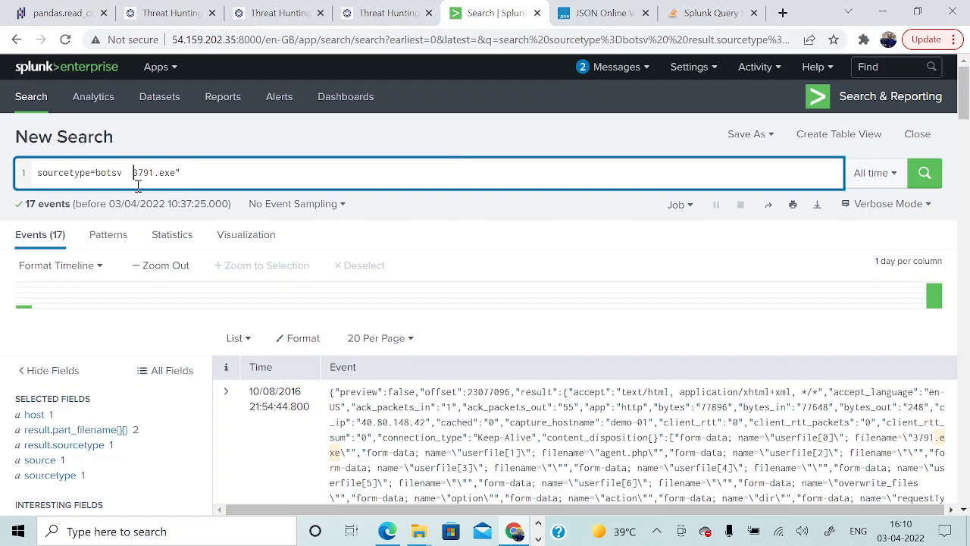
text(")
click(232, 175)
click(925, 175)
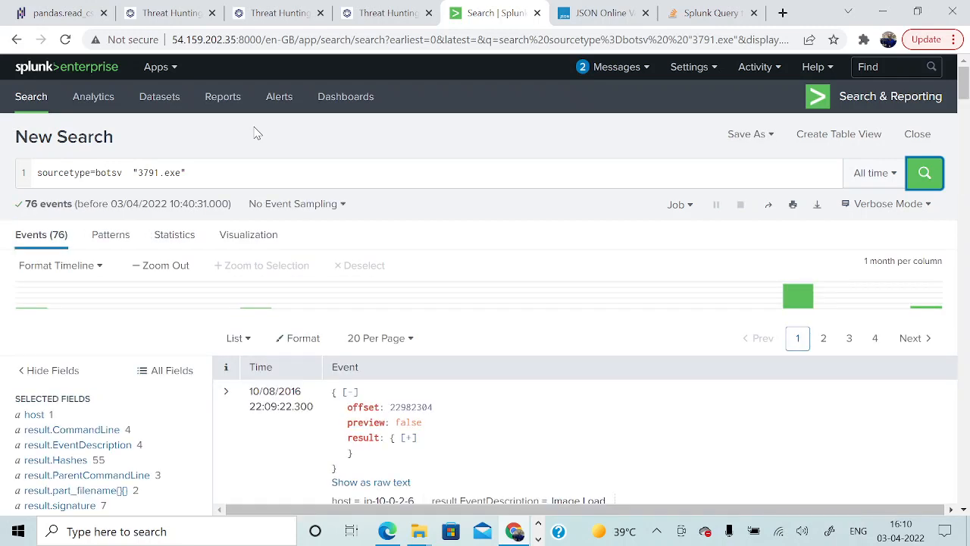
Open the value summary of the result.sourcetype field and examine which source types mention 3791.exe.
scroll(87, 259, down, 2)
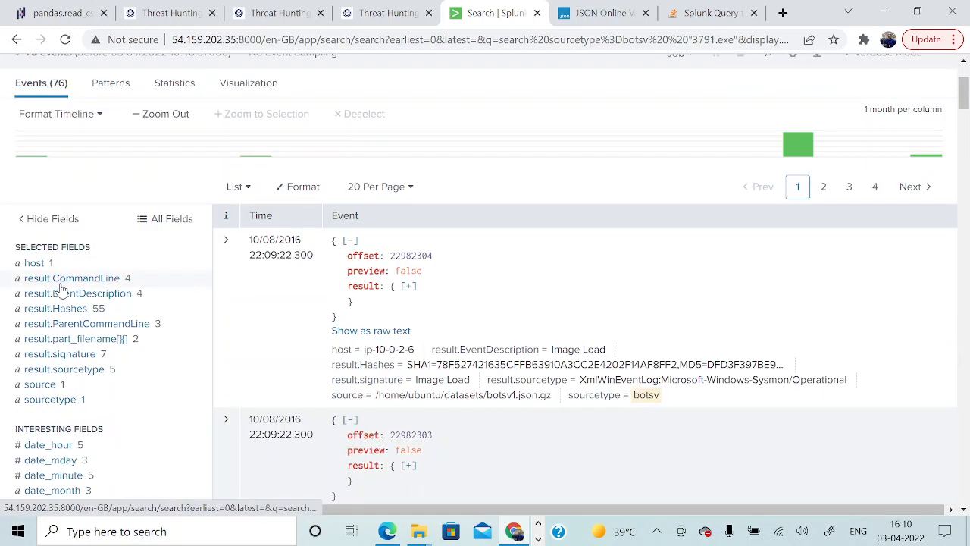
click(75, 370)
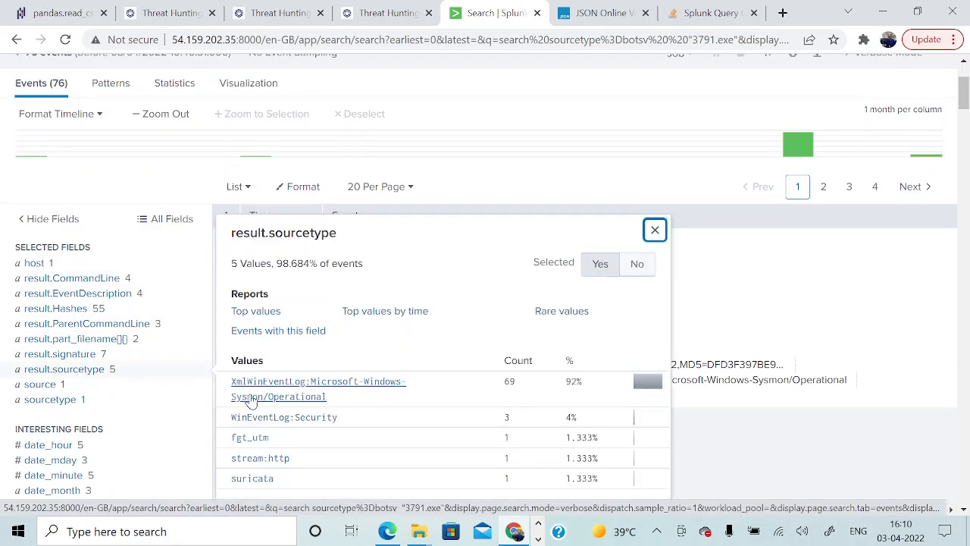
scroll(347, 428, down, 1)
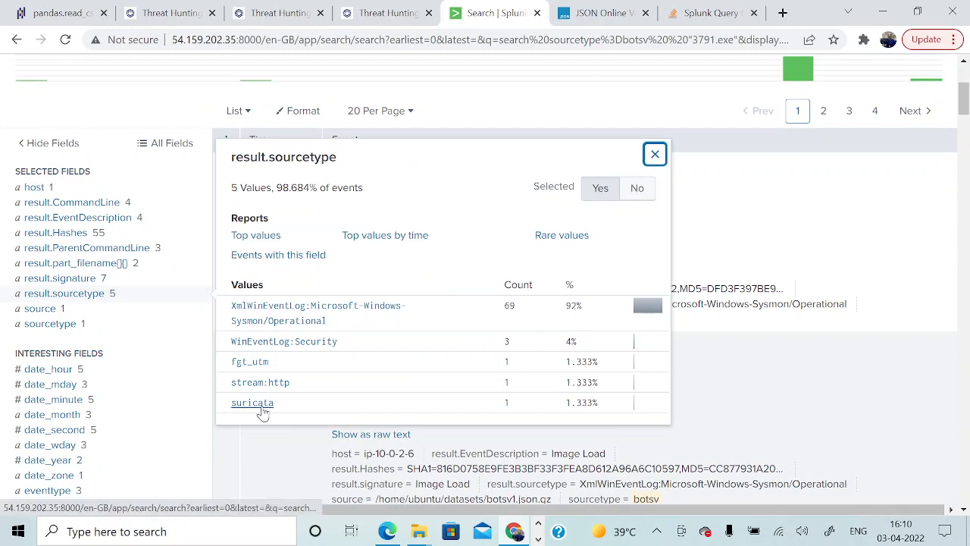
scroll(265, 409, up, 1)
scroll(139, 137, up, 3)
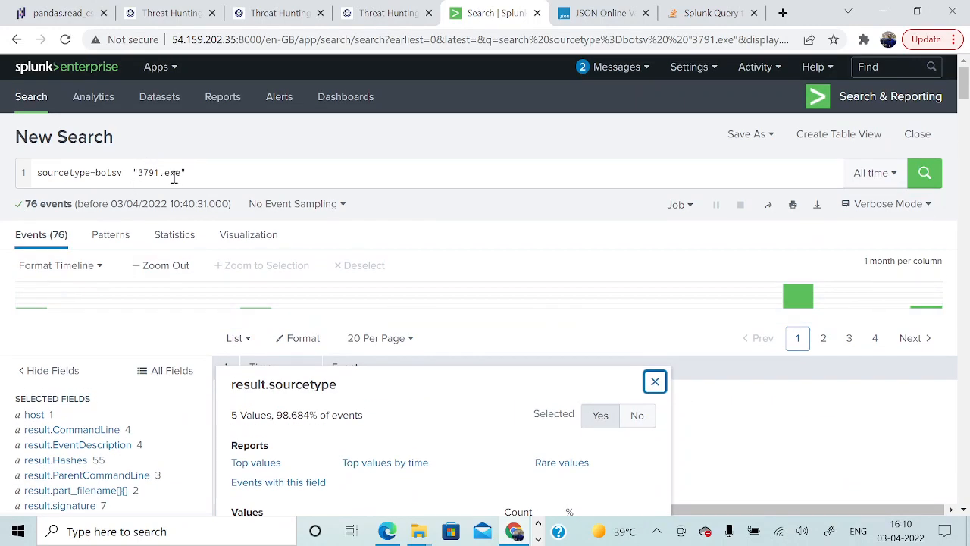
scroll(206, 227, down, 3)
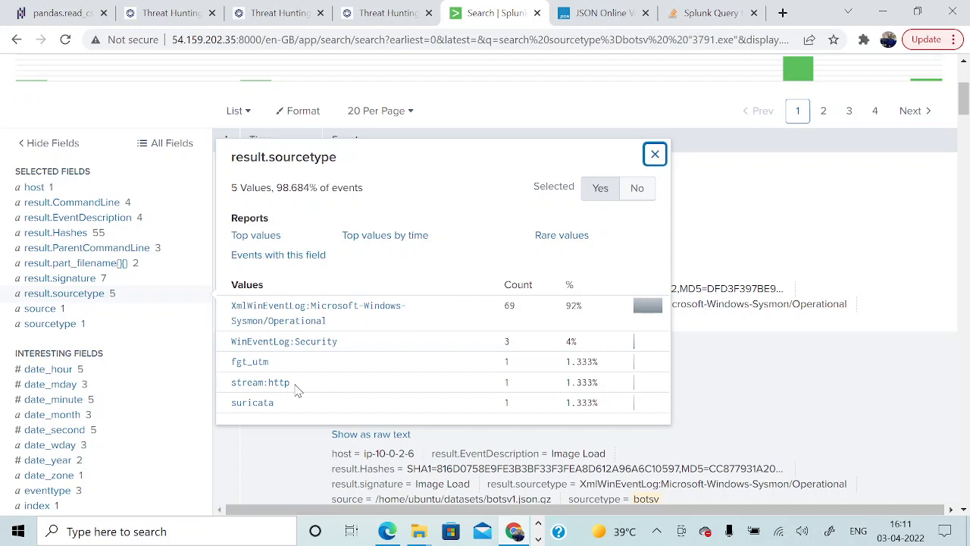
Add the filter result.sourcetype=XmlWinEventLog:Microsoft-Windows-Sysmon/Operational to the search query, between sourcetype=botsv and "3791.exe".
drag(335, 321, 233, 306)
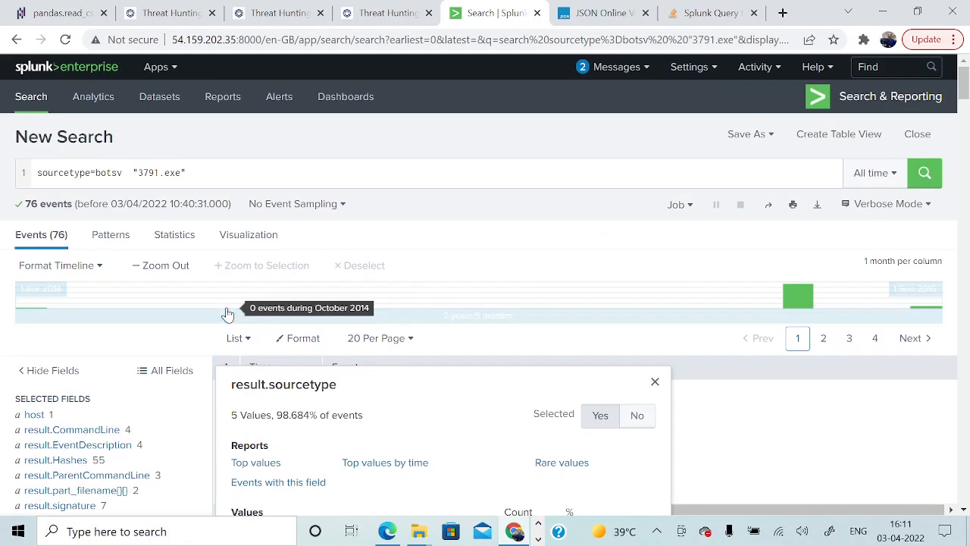
scroll(229, 307, up, 3)
click(128, 173)
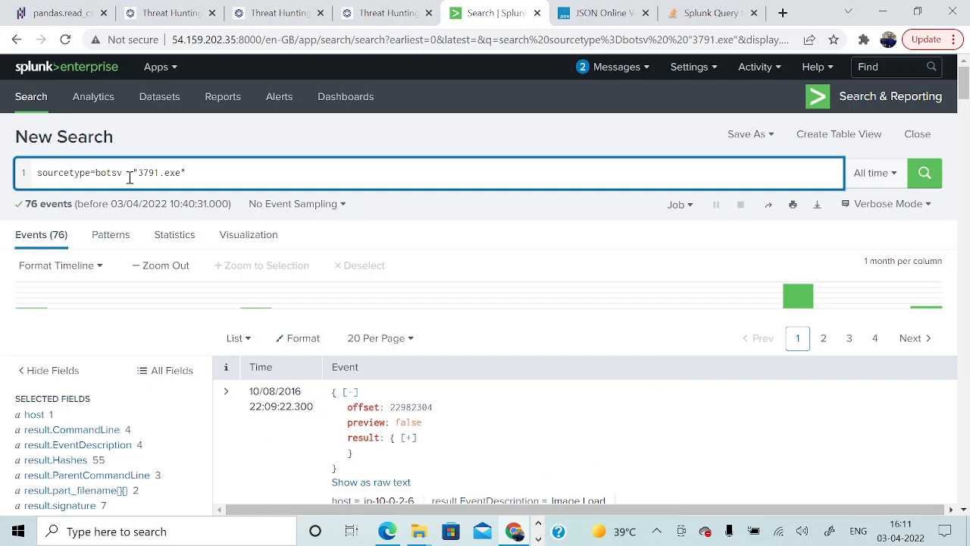
text(sourcetype=)
text(XmlWinEventLog:Microsoft-Windows-Sysmon/Operational)
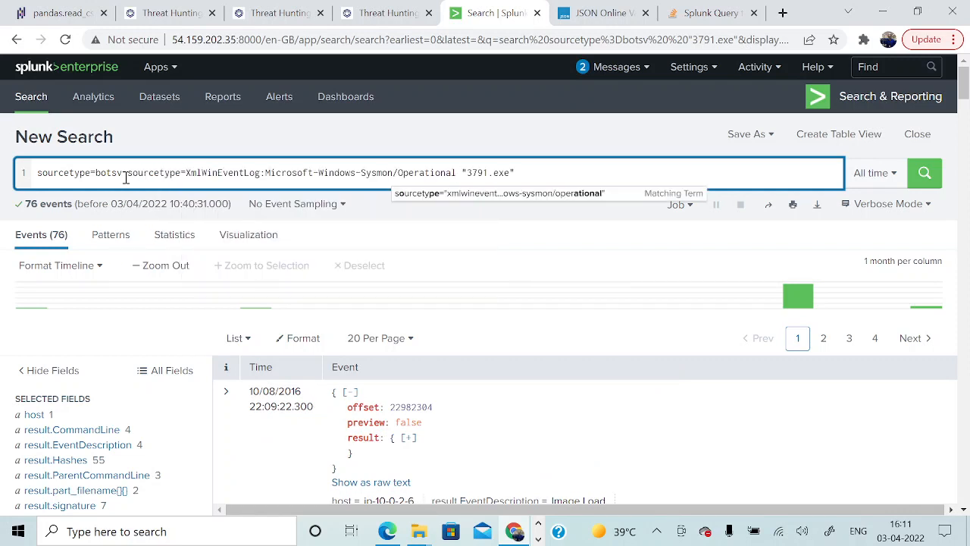
click(126, 173)
text(result)
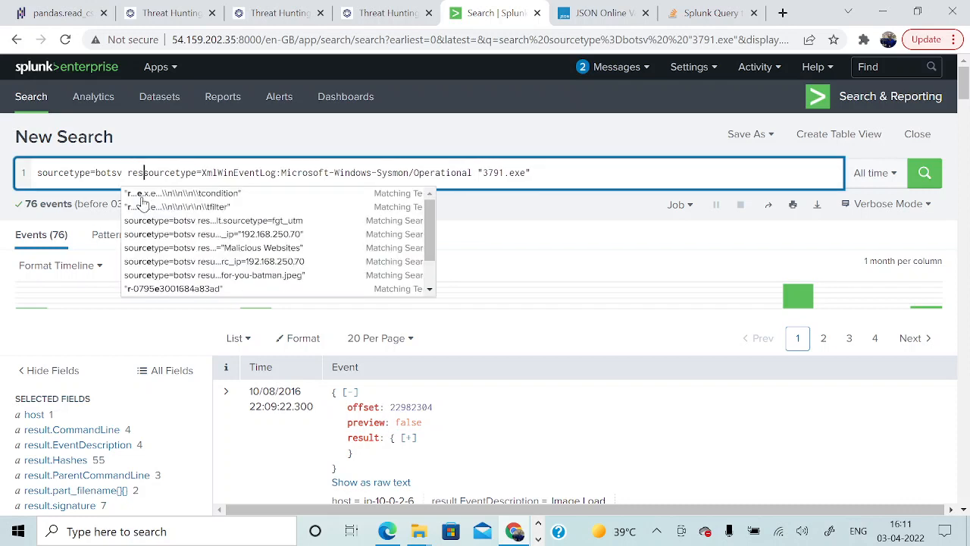
key(BackSpace)
text(.)
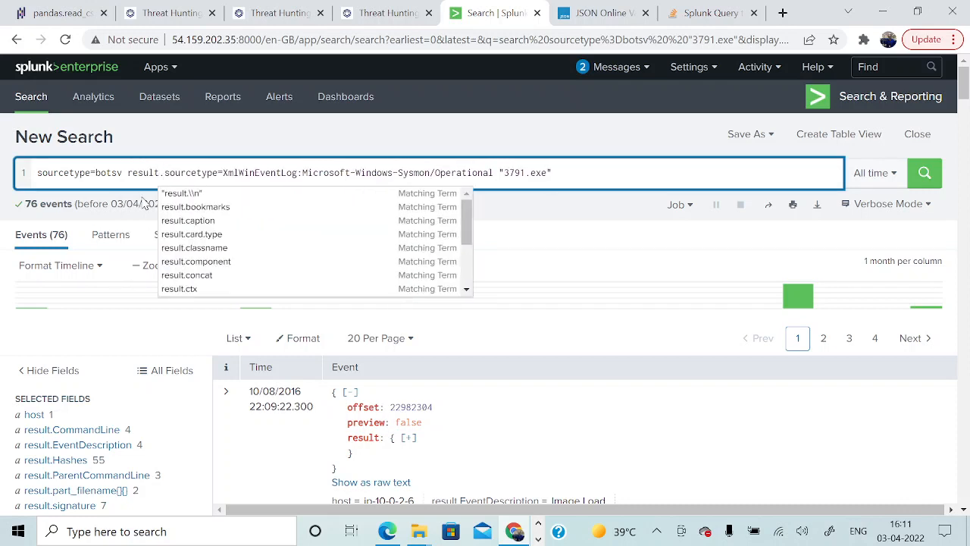
Enclose the result.sourcetype value in double quotation marks and run the search.
click(494, 173)
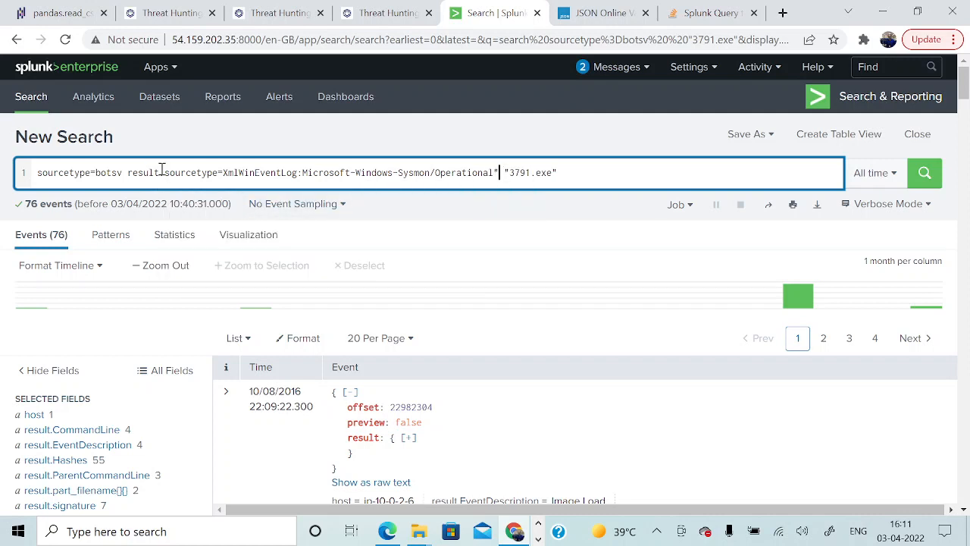
click(223, 173)
text(")
click(923, 173)
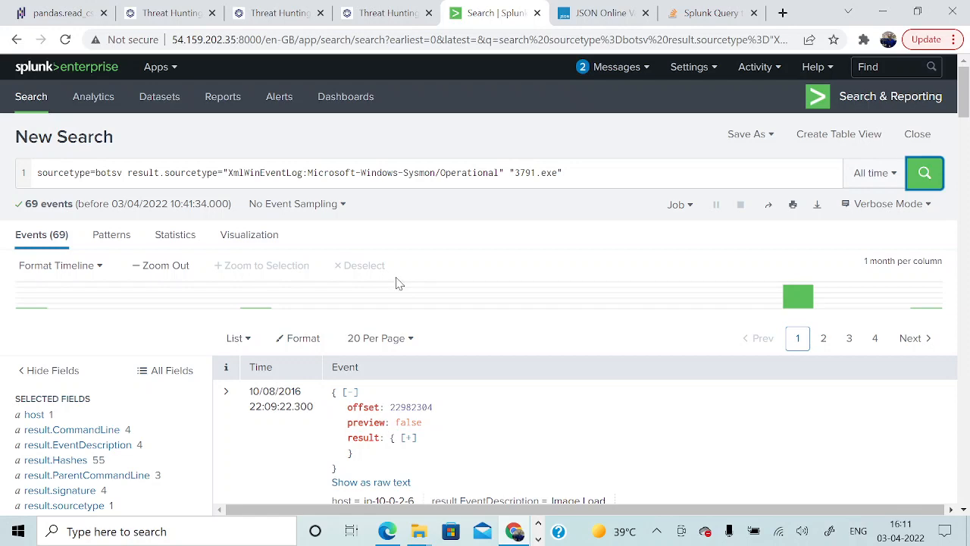
Examine the value summaries of the result.CommandLine, result.ParentCommandLine, result.signature, result.sourcetype and result.EventDescription fields.
scroll(399, 283, down, 1)
scroll(400, 284, down, 2)
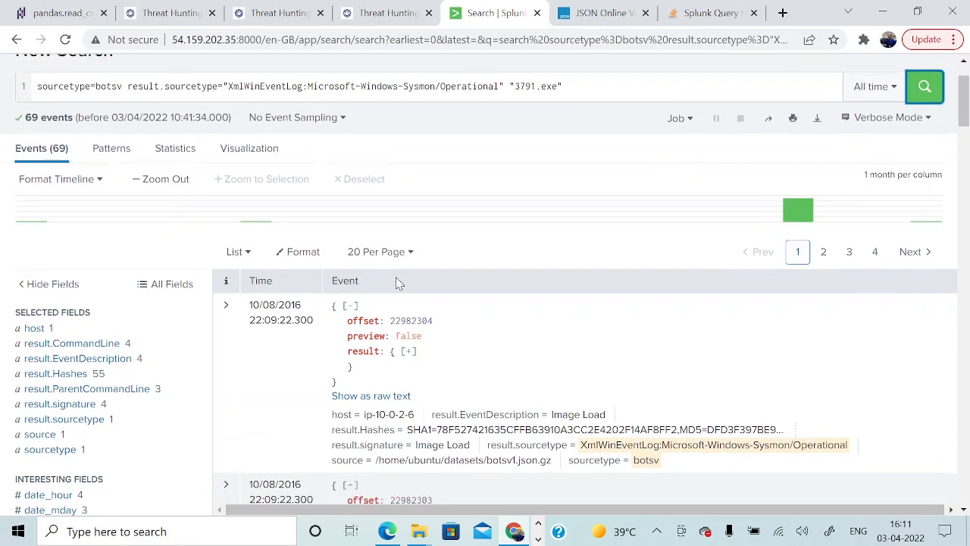
scroll(87, 307, down, 1)
scroll(87, 313, down, 1)
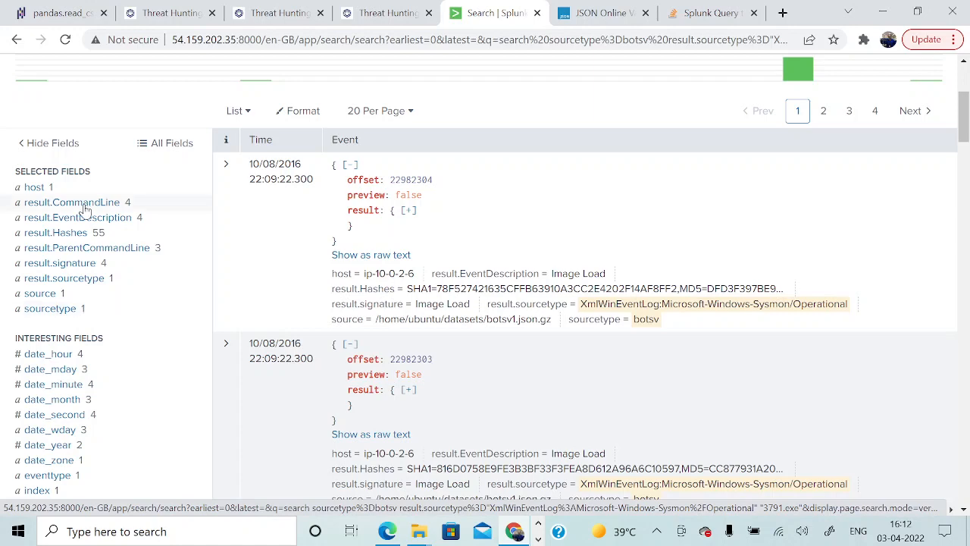
key(alt+Tab)
key(alt+Tab)
key(alt+Tab)
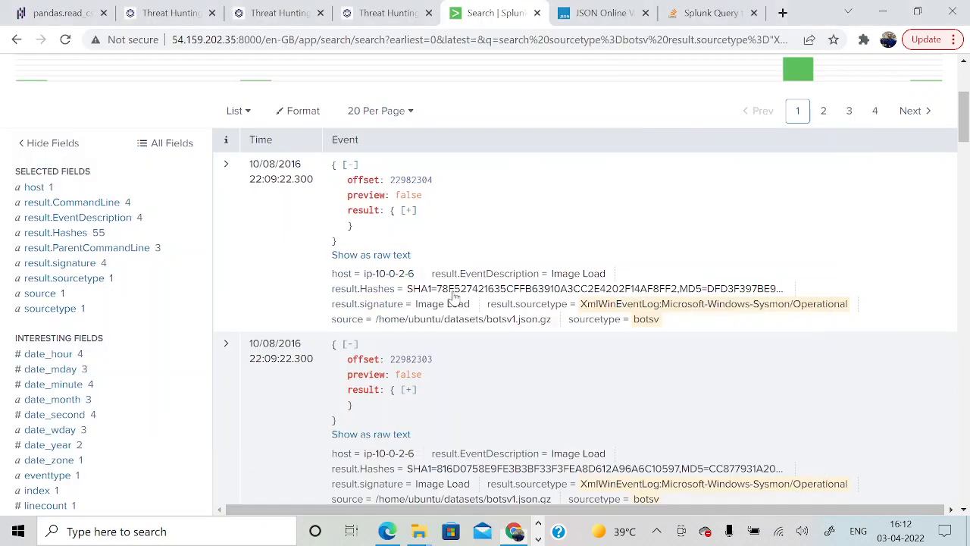
key(alt+Tab)
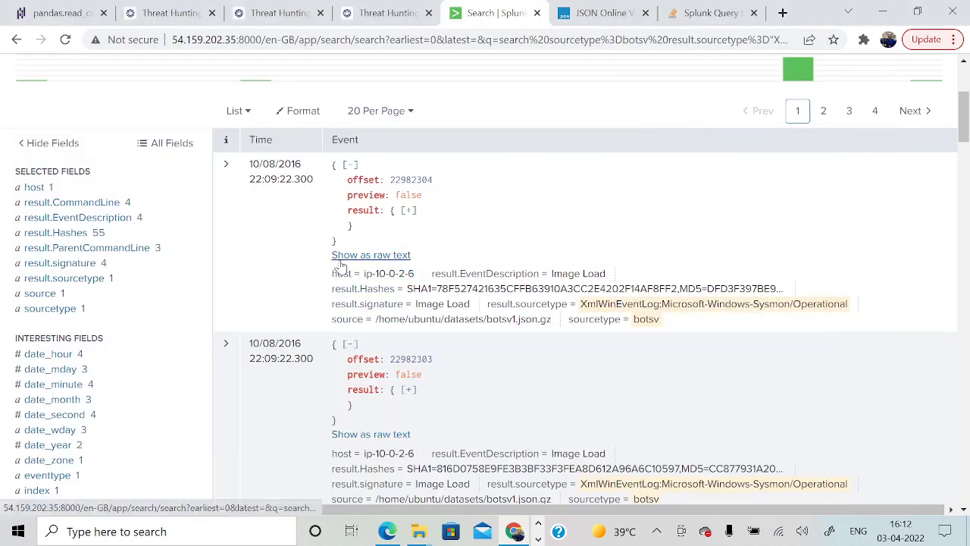
click(91, 203)
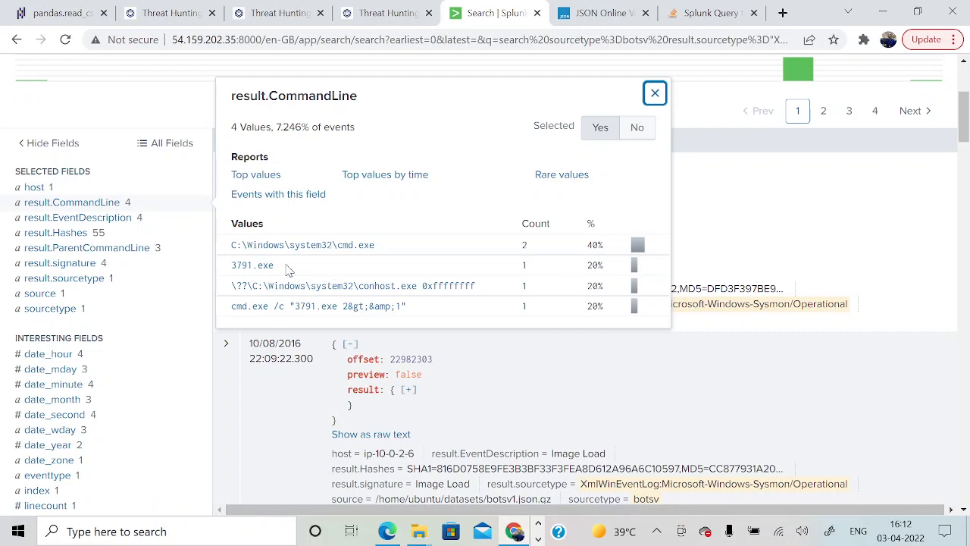
click(143, 252)
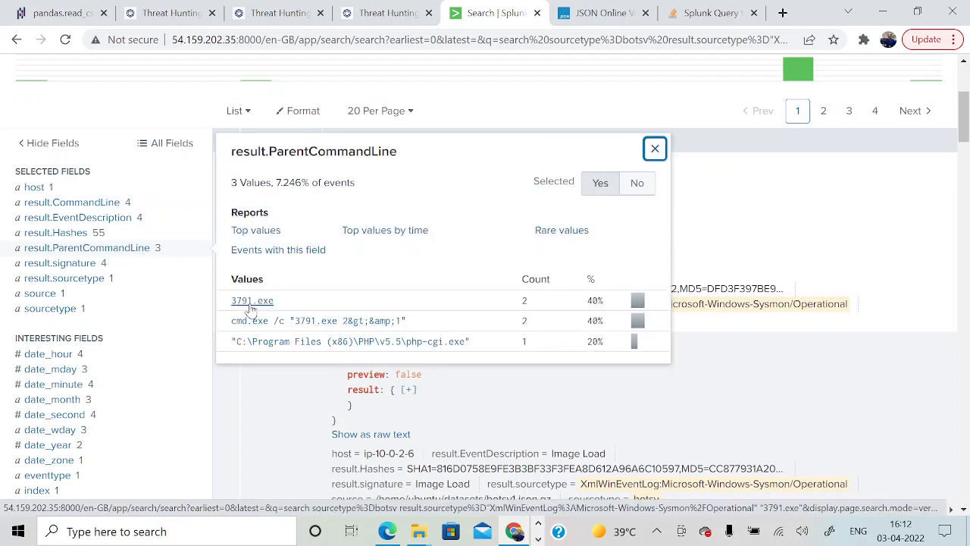
click(64, 263)
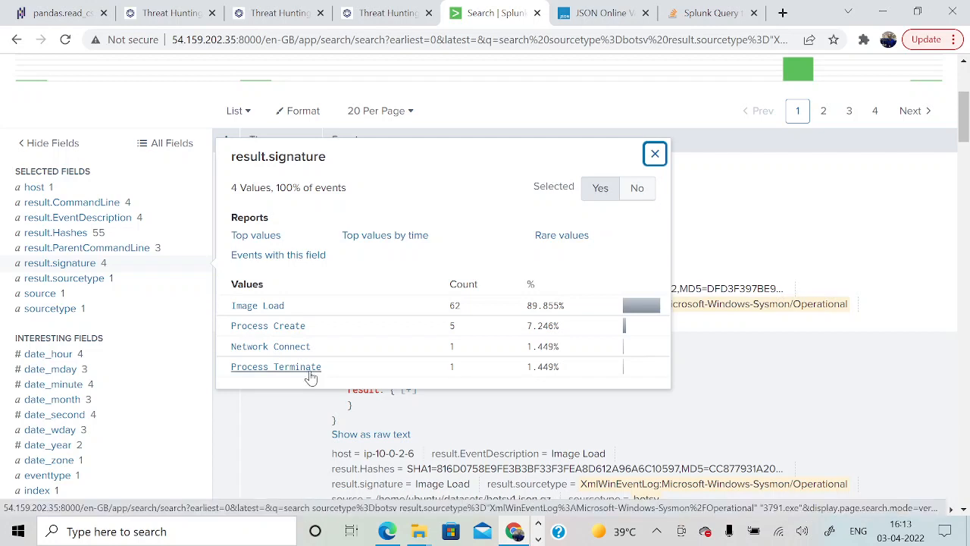
click(58, 283)
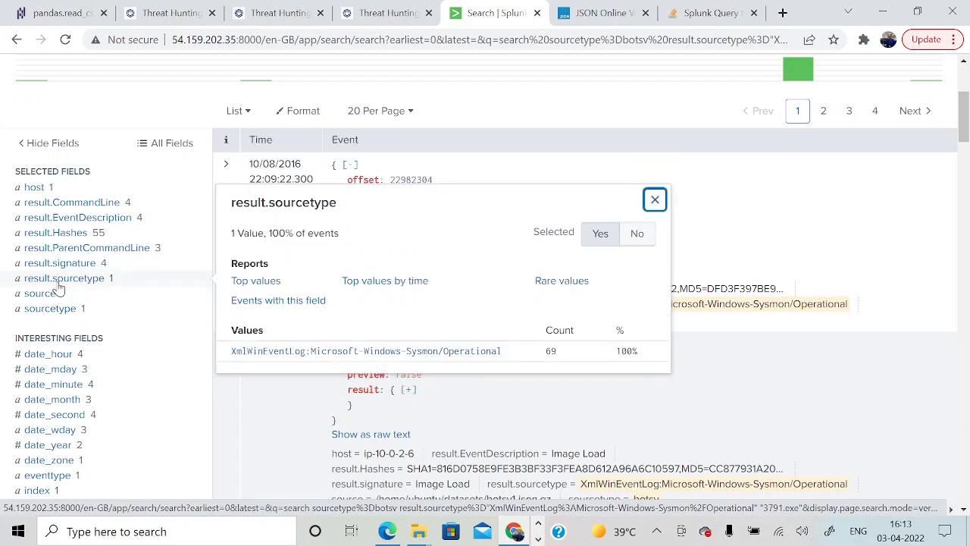
click(94, 218)
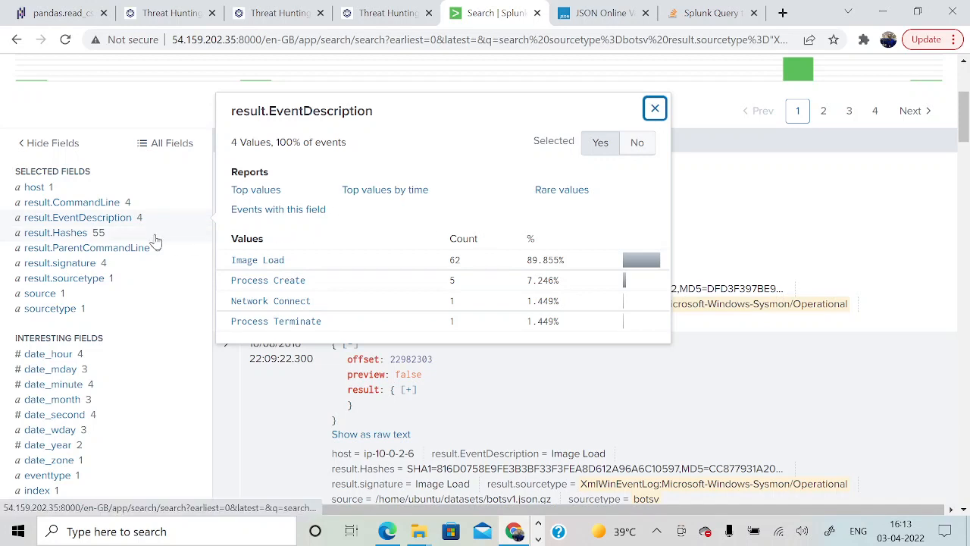
Copy 3791.exe from the result.CommandLine values, append result.CommandLine=3791.exe to the query and run the search.
click(97, 203)
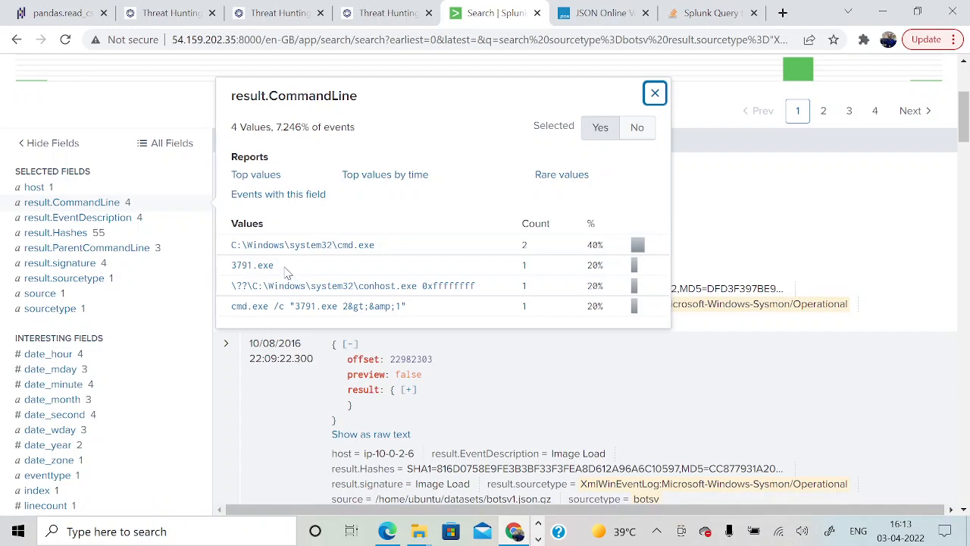
drag(276, 266, 233, 264)
key(ctrl+c)
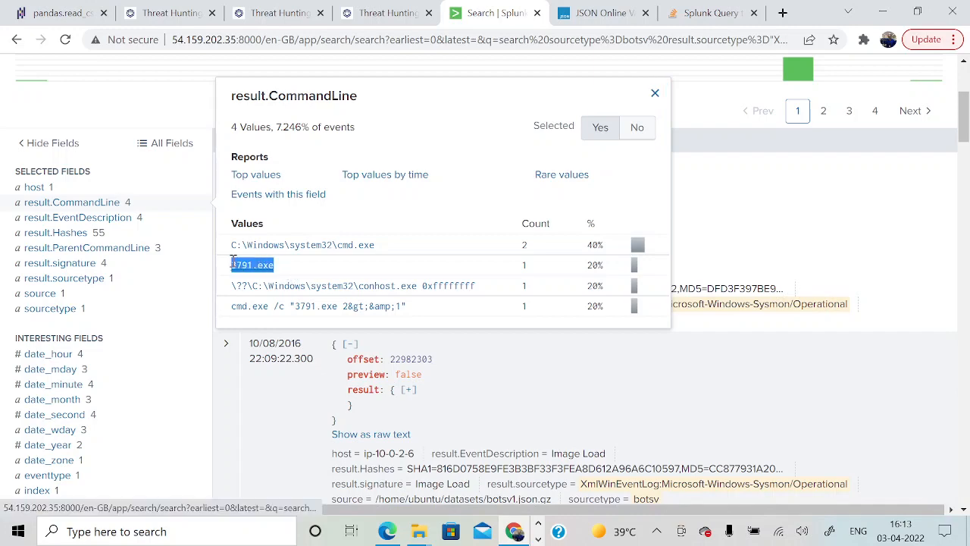
scroll(277, 275, up, 3)
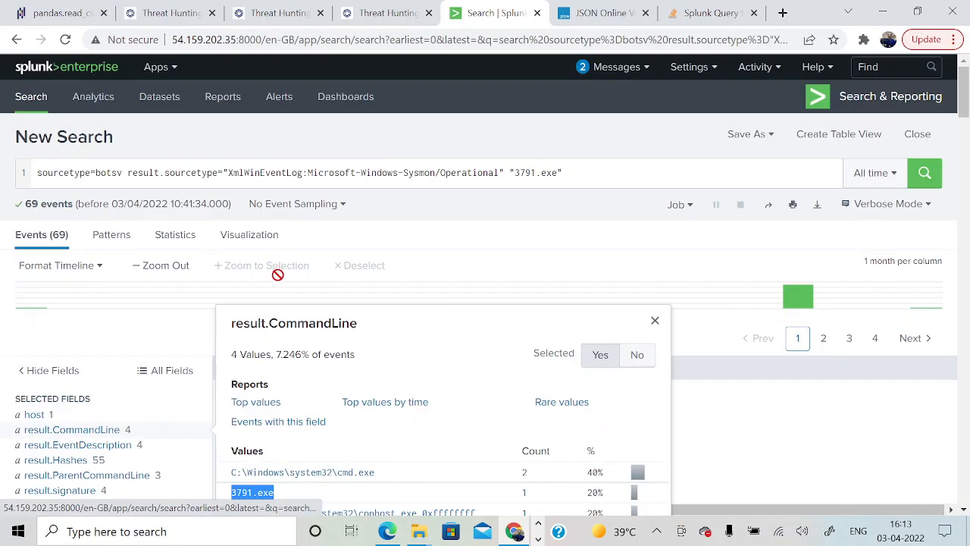
click(591, 168)
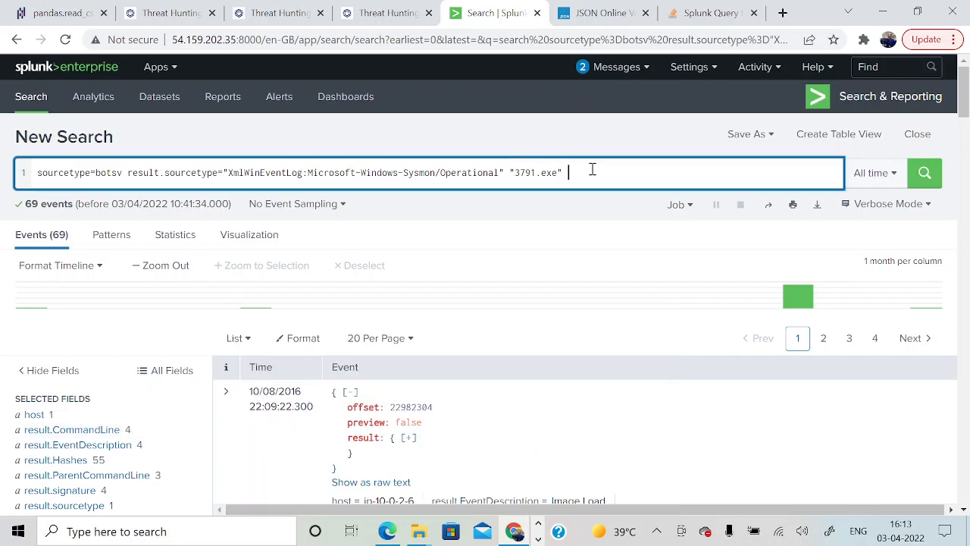
key(ctrl+v)
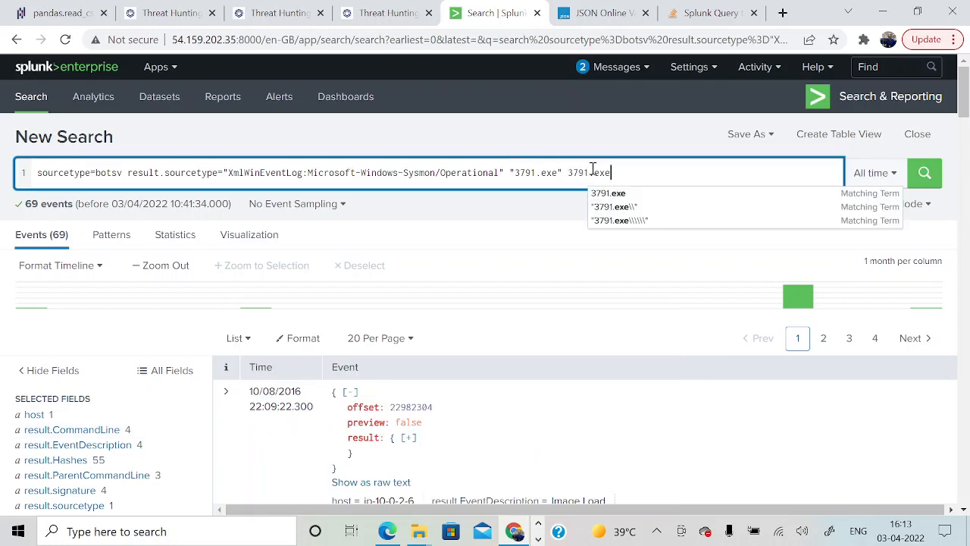
click(568, 172)
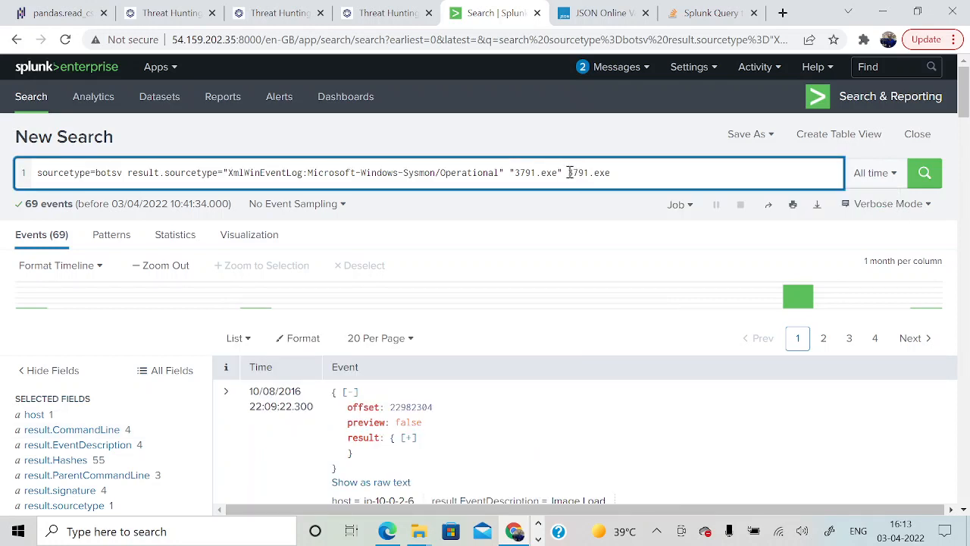
text(result)
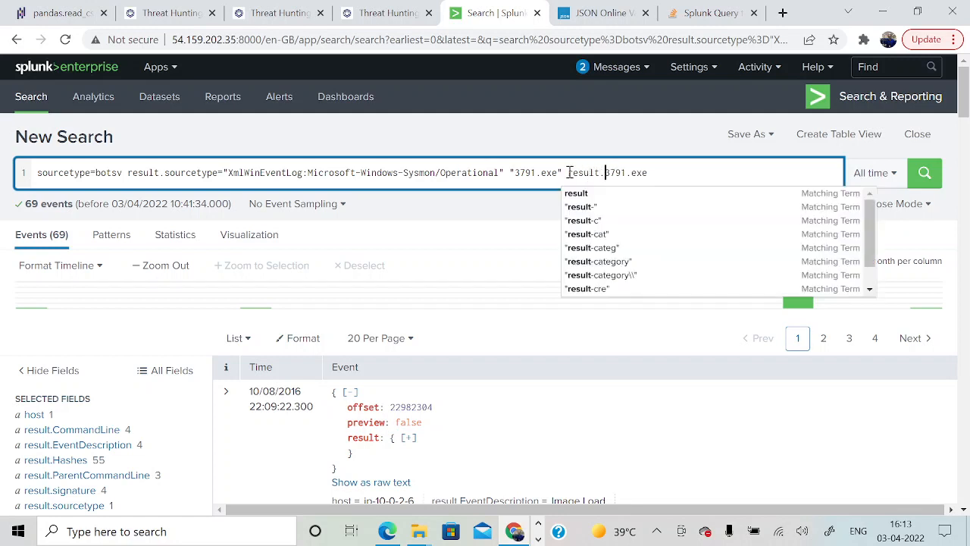
text(.Command)
text(Line)
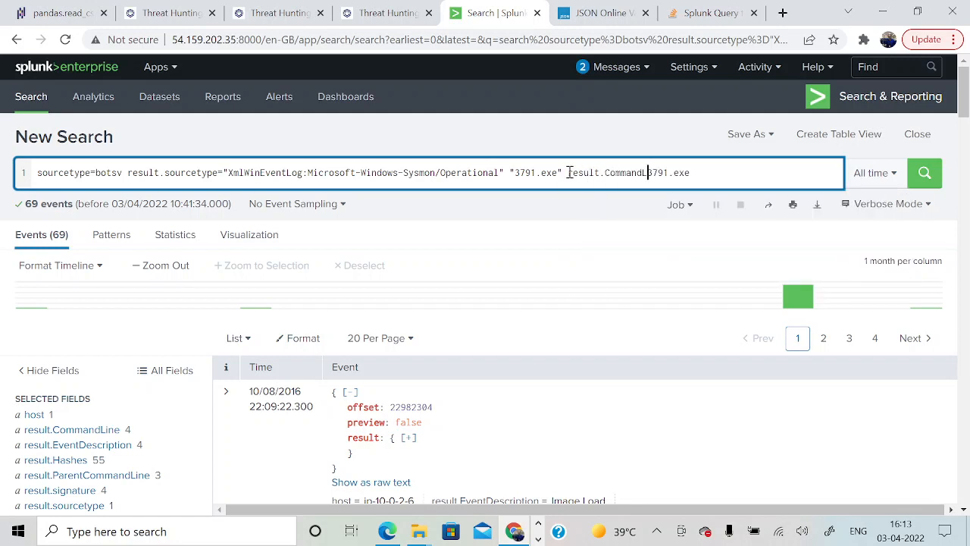
text(=)
click(928, 178)
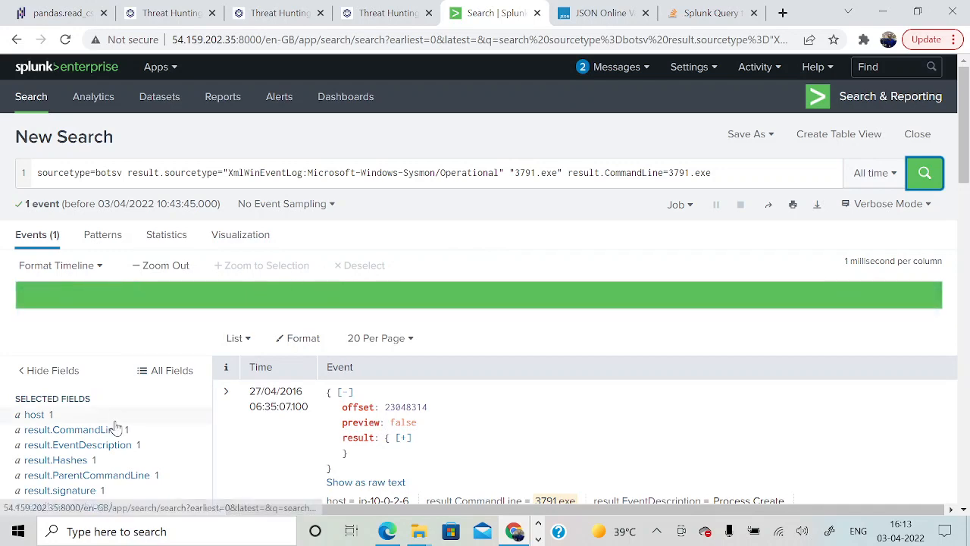
Check the value summary of the result.signature field for the matching event and close it.
scroll(115, 429, down, 1)
scroll(115, 429, down, 1)
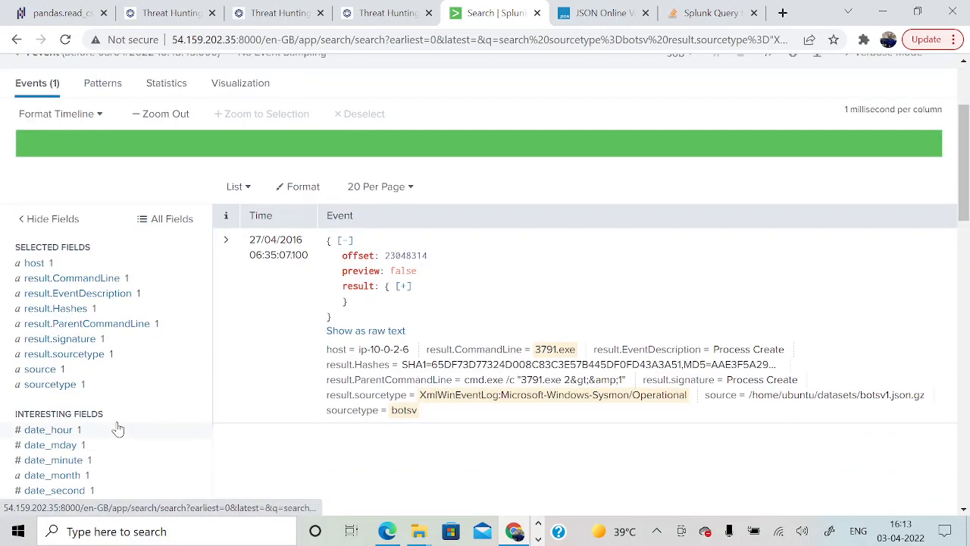
click(75, 343)
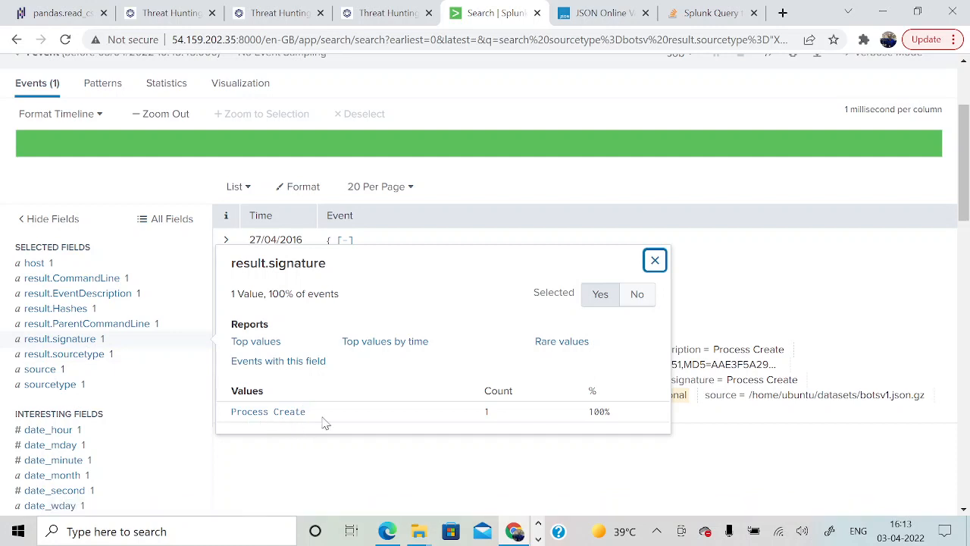
click(656, 261)
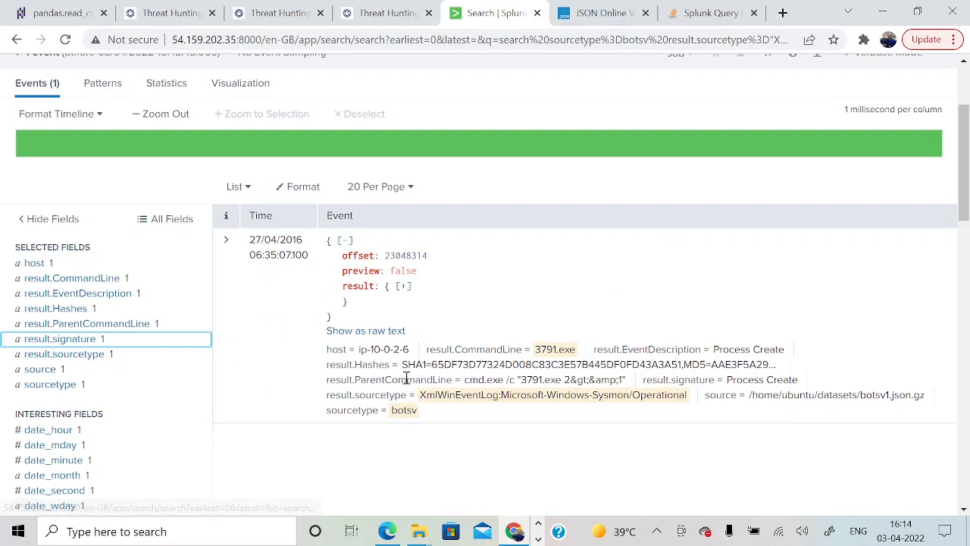
Expand the event's result object and copy the MD5 value from its Hashes entry.
click(396, 288)
scroll(390, 284, down, 2)
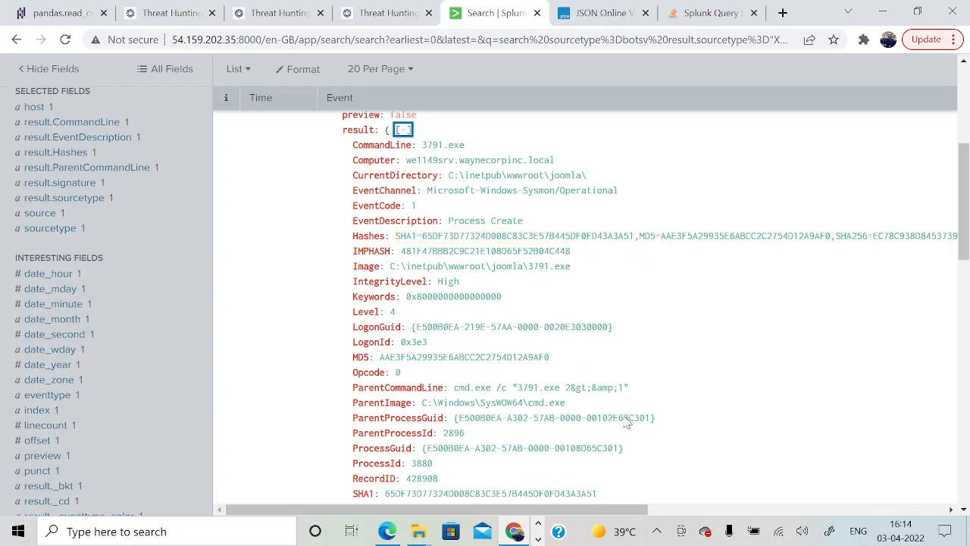
drag(595, 513, 658, 513)
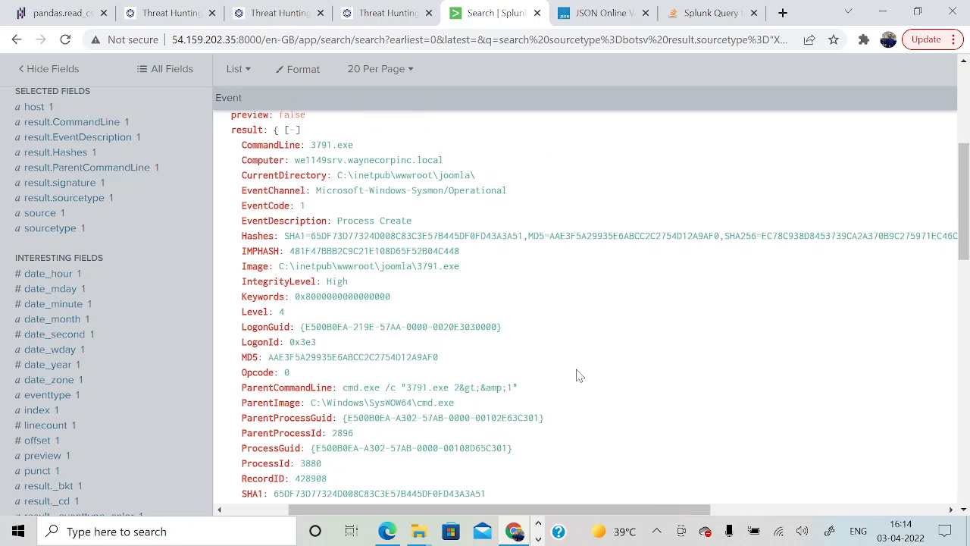
drag(548, 235, 718, 236)
key(ctrl+c)
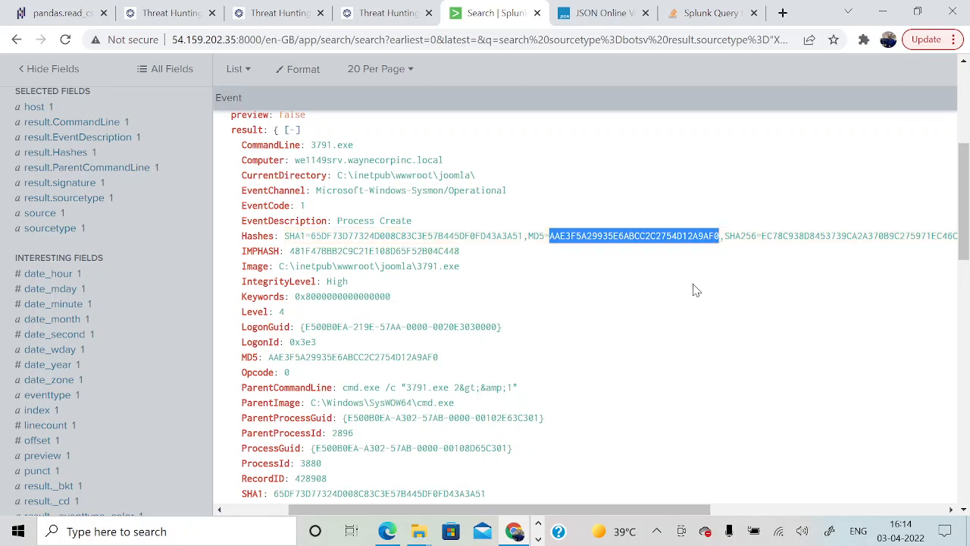
Paste the MD5 hash AAE3F5A29935E6ABCC2C2754D12A9AF0 below 3791.exe in the Notepad notes and add a line break.
key(alt+Tab)
click(652, 140)
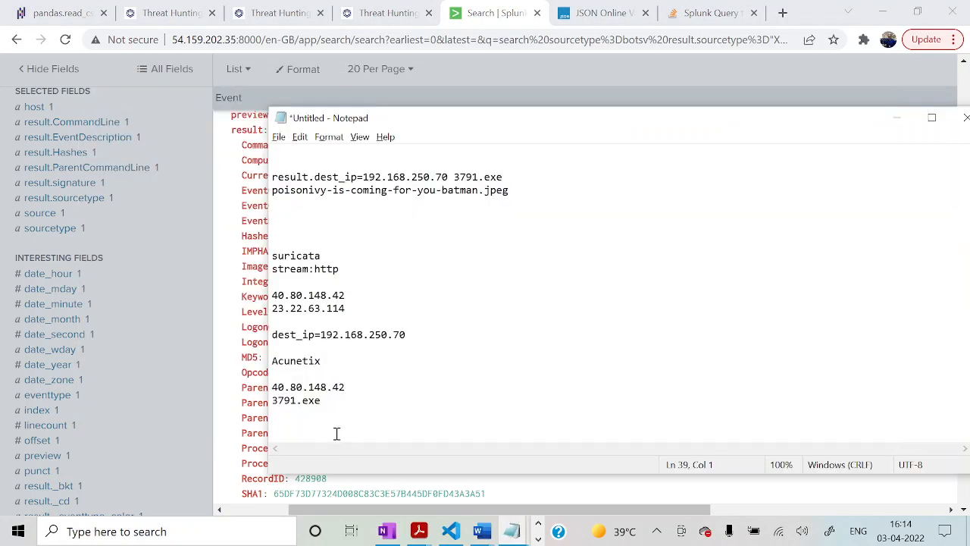
key(ctrl+v)
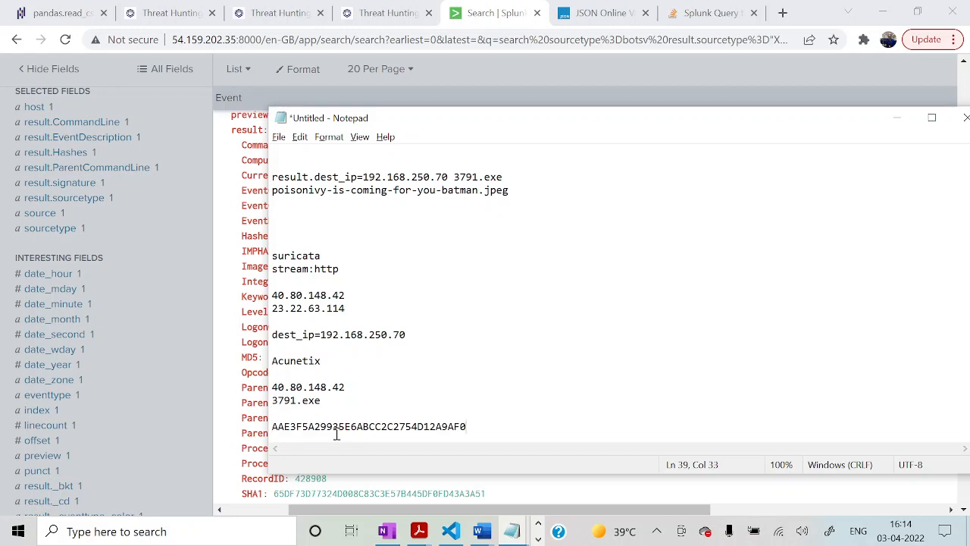
key(Return)
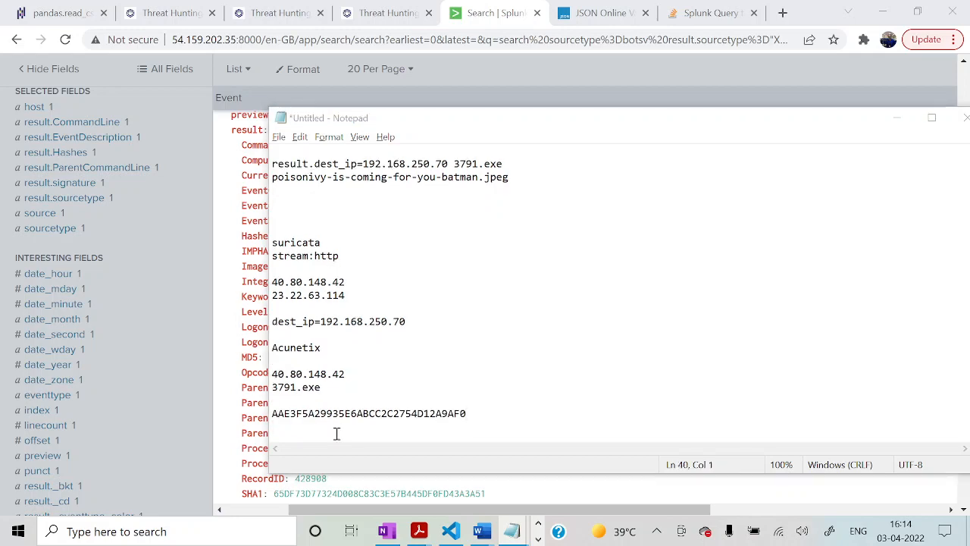
Switch to the PowerPoint slide on which sourcetype to start with for determining the uploaded file's hash.
key(alt+Tab)
key(alt+Tab)
key(alt+Tab)
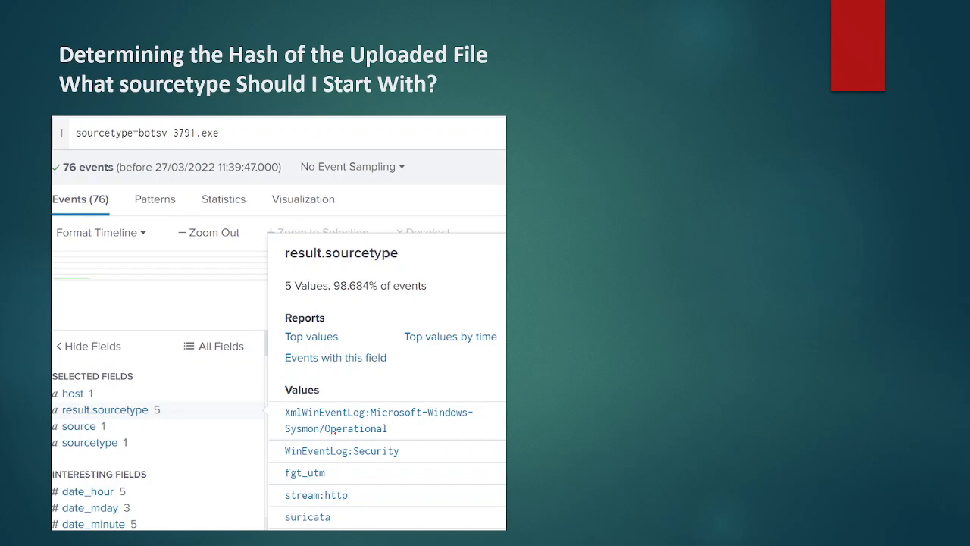
Advance through the Sysmon slides to the one on drilling down on MD5 and CommandLine.
key(Right)
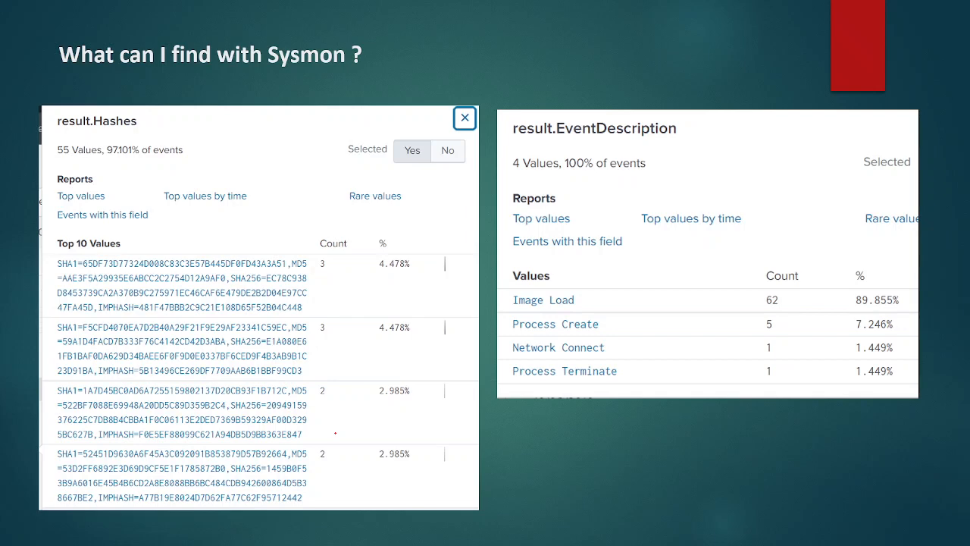
key(Right)
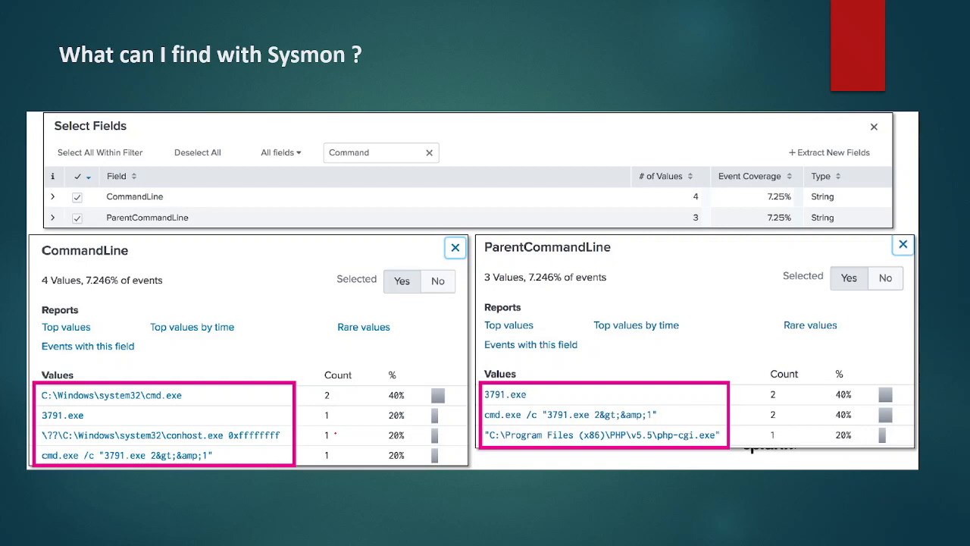
key(Right)
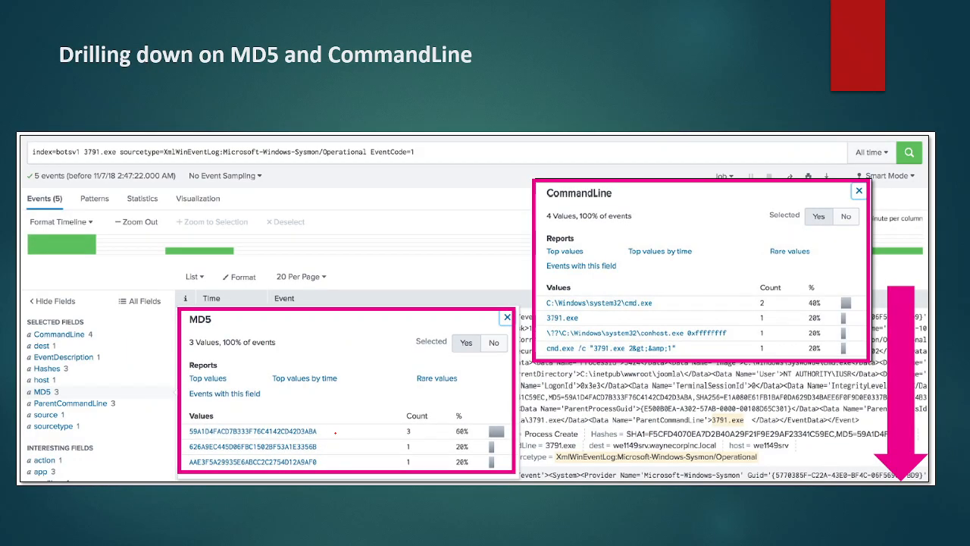
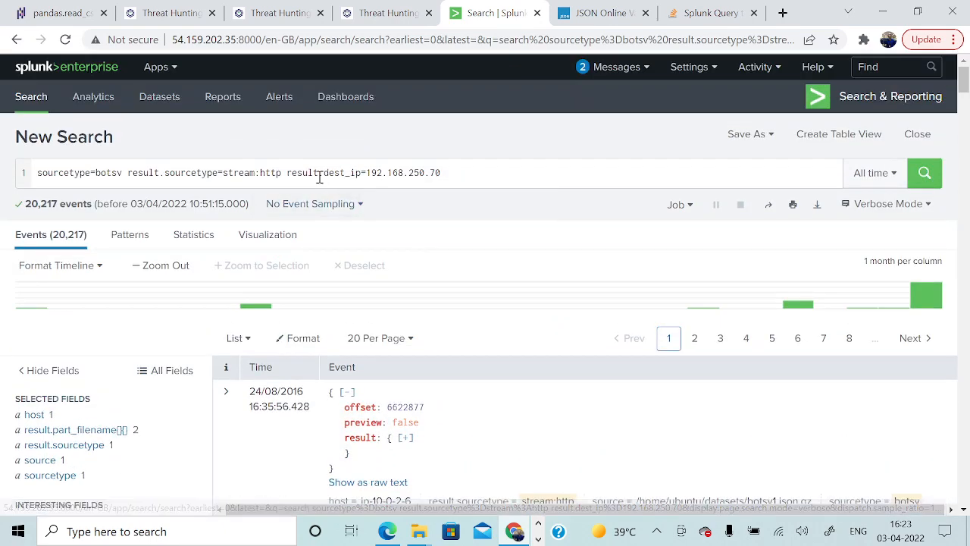
In the Splunk search, append a src_ip= condition with the address 23.22.63.114 copied from the Notepad notes.
click(497, 174)
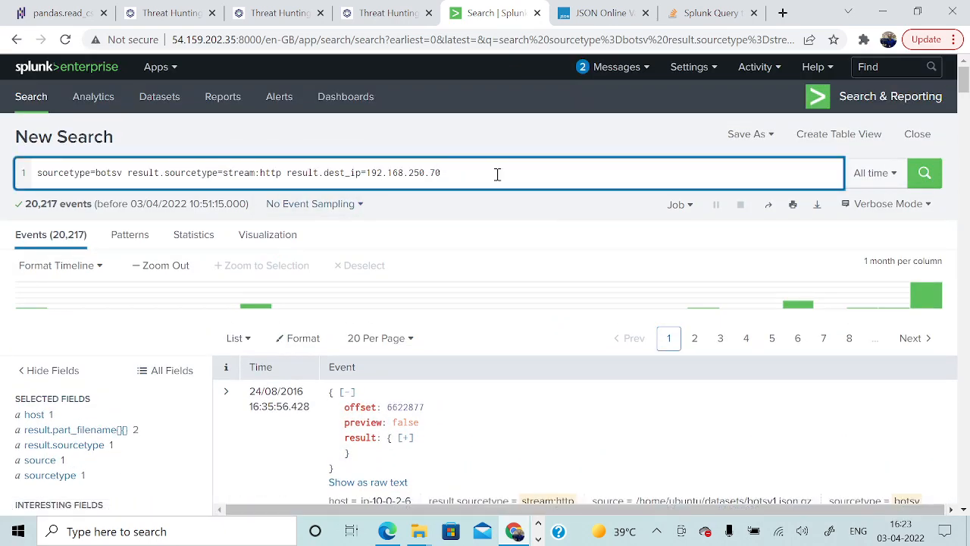
text(src_ip)
key(BackSpace)
key(BackSpace)
text(ip=)
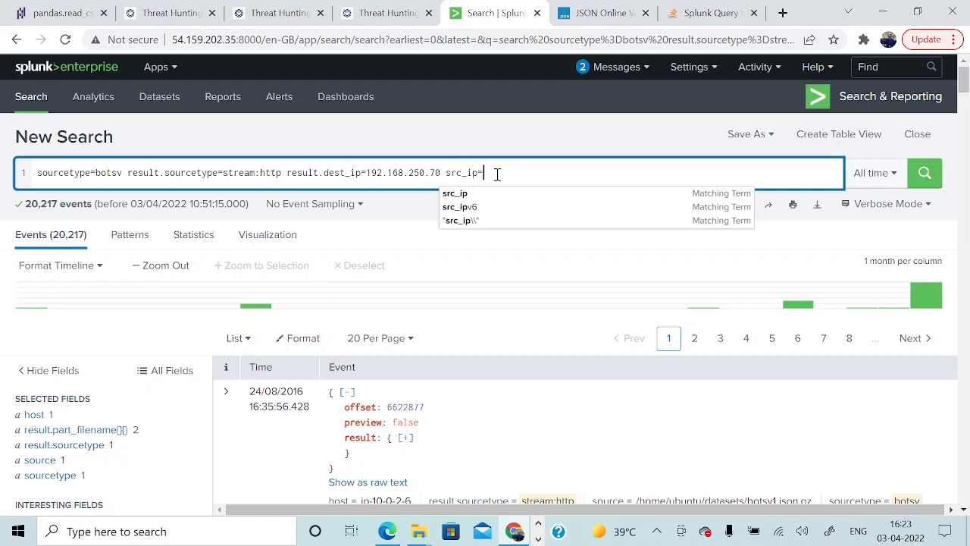
key(alt+Tab)
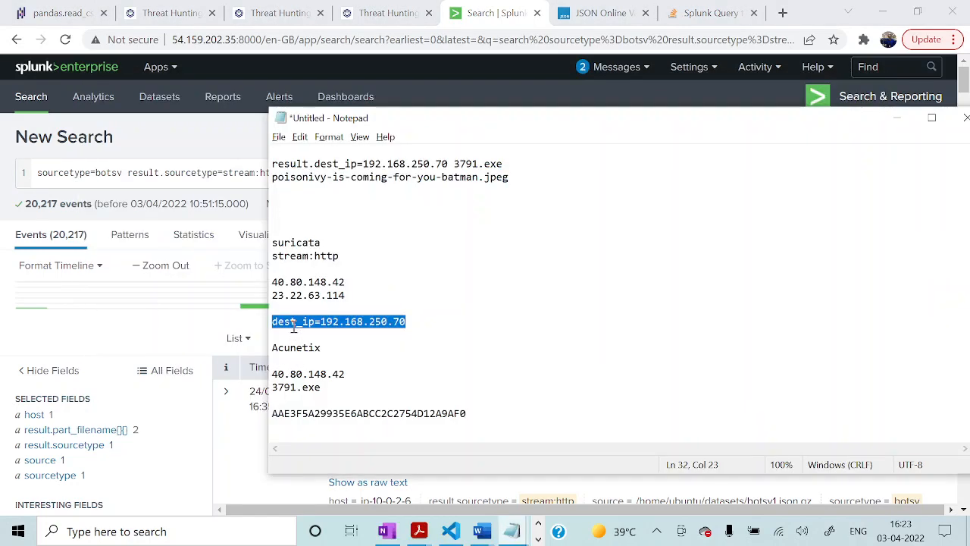
drag(275, 296, 361, 296)
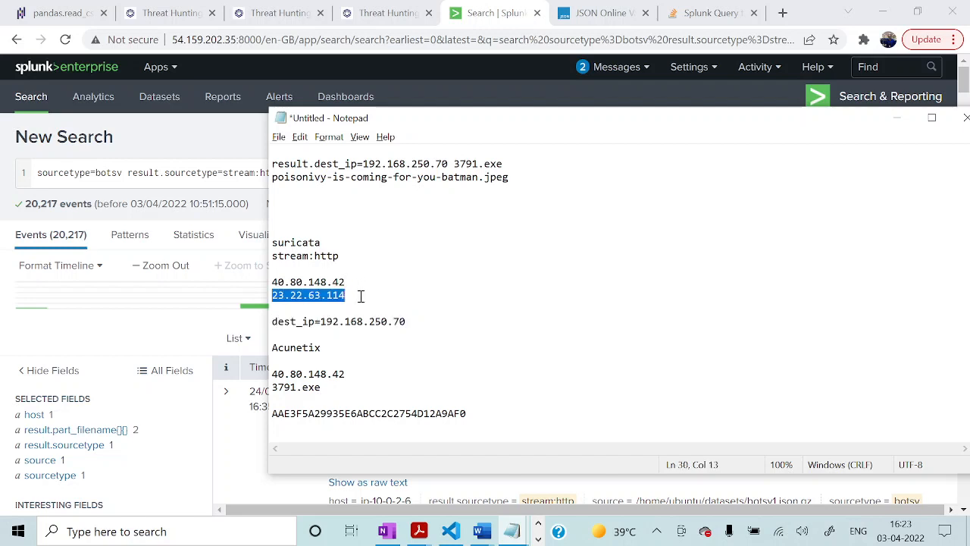
key(ctrl+c)
key(alt+Tab)
key(ctrl+v)
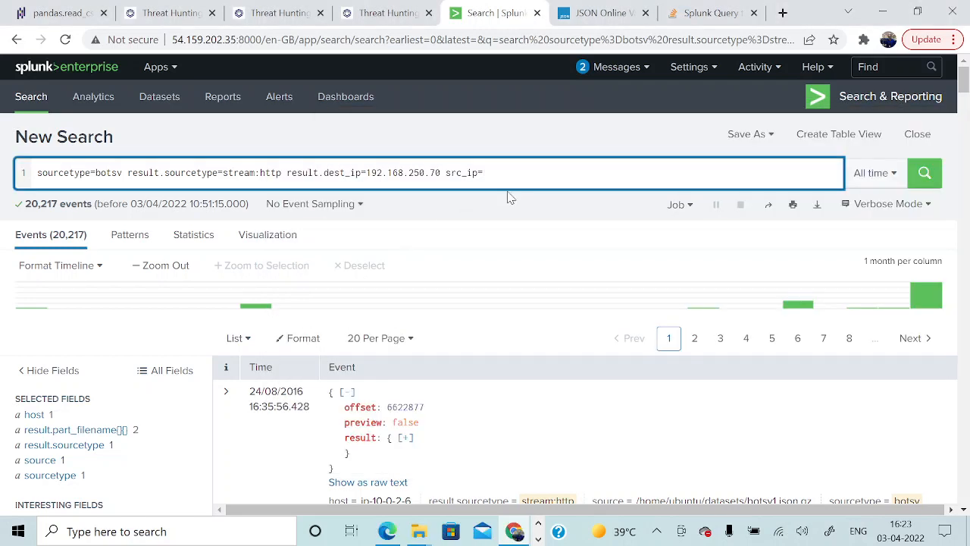
Prefix the src_ip condition with result. and run the search.
click(445, 173)
text(res)
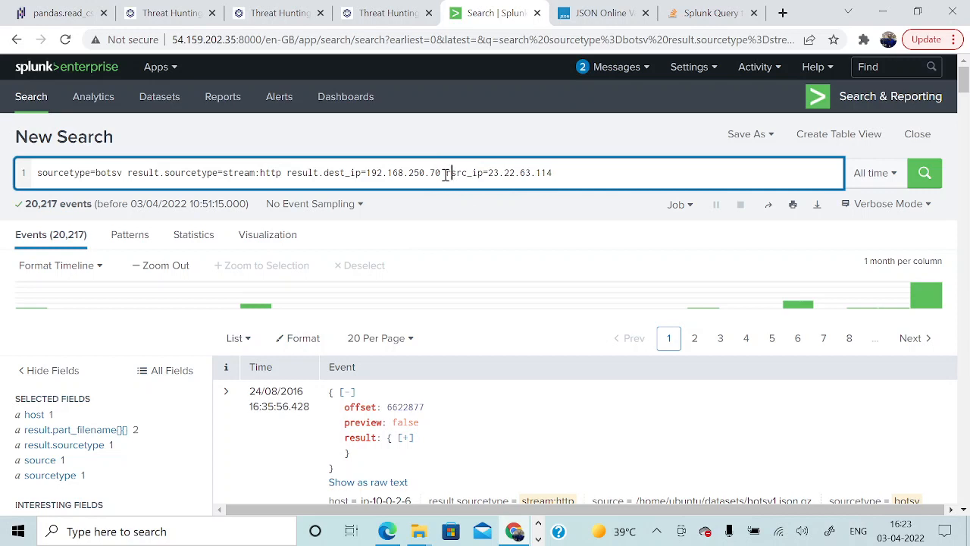
text(ult.)
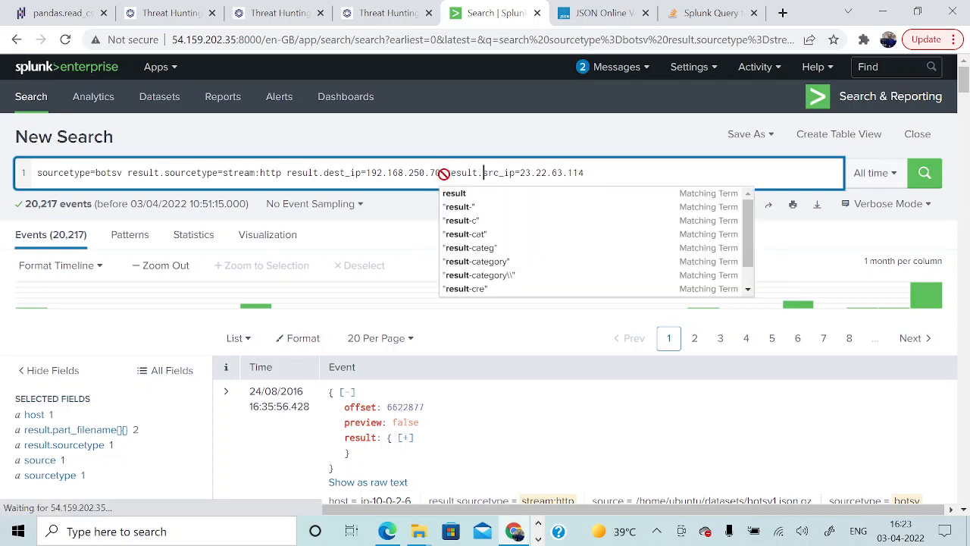
key(Return)
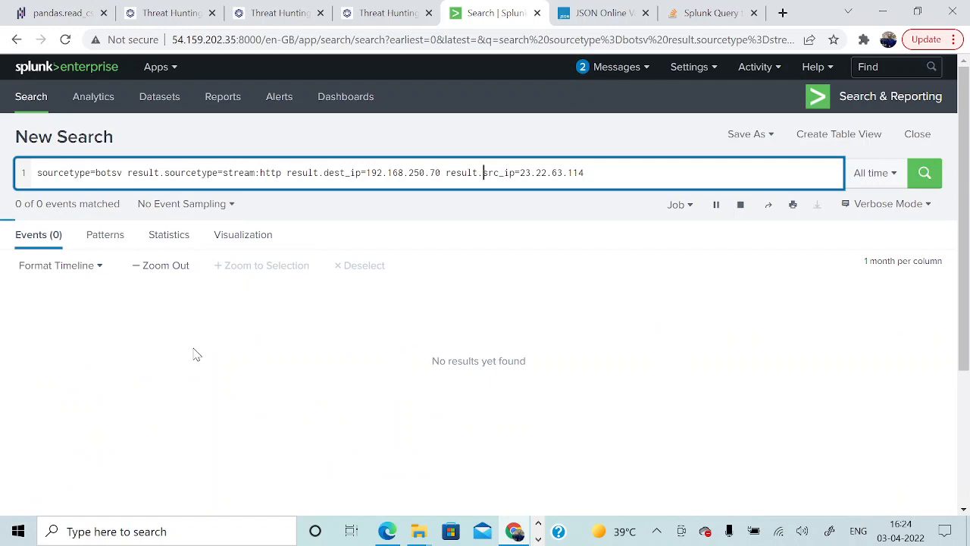
Check the value summary of the result.uri field for requests from 23.22.63.114 and close it.
scroll(121, 399, down, 1)
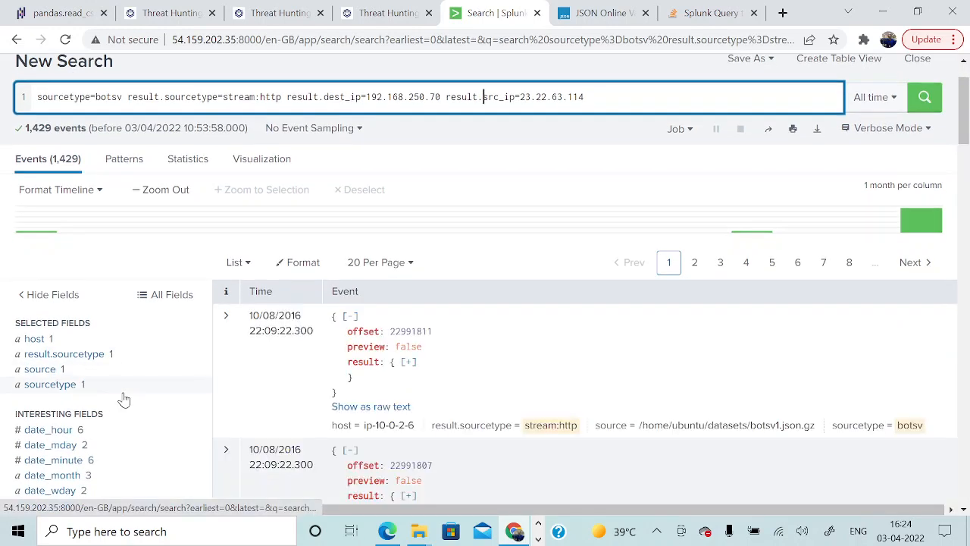
scroll(109, 409, down, 10)
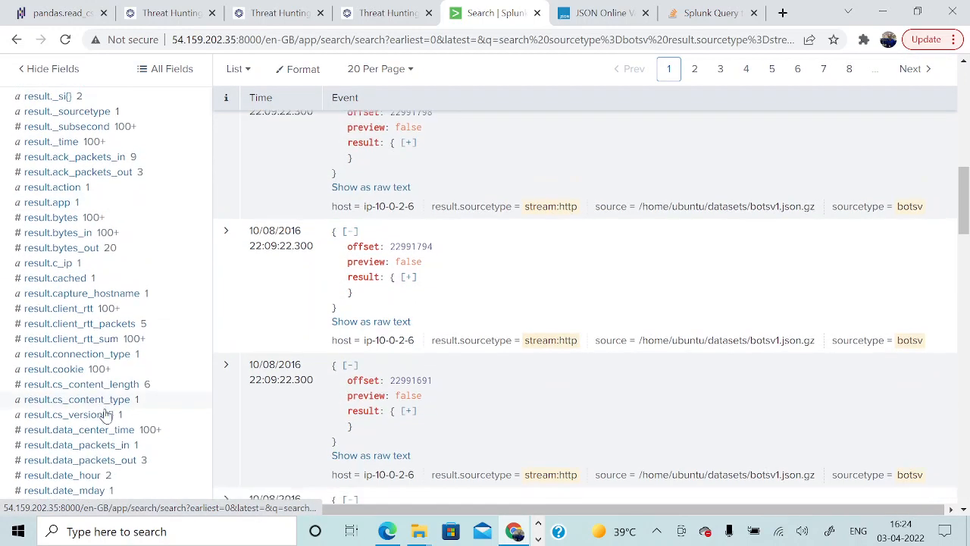
scroll(106, 415, down, 6)
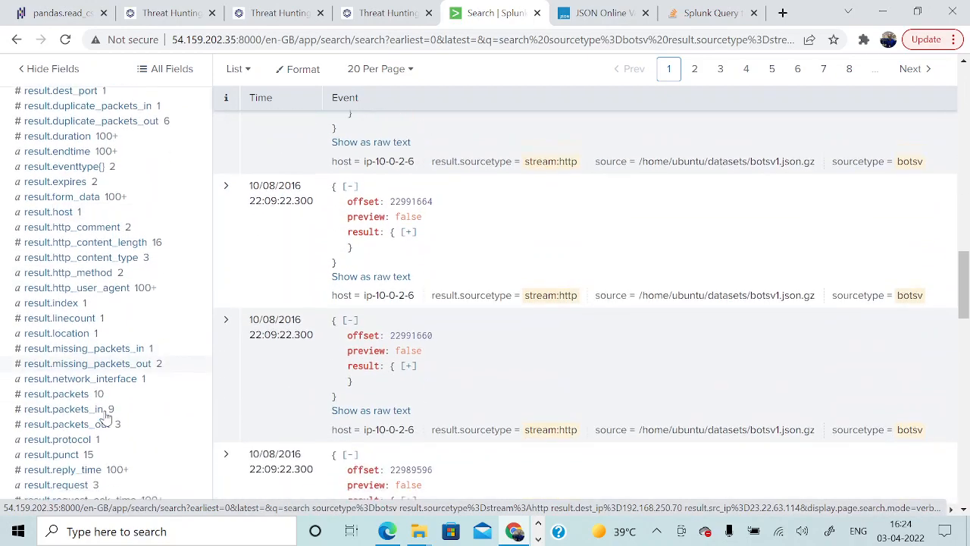
scroll(106, 416, down, 5)
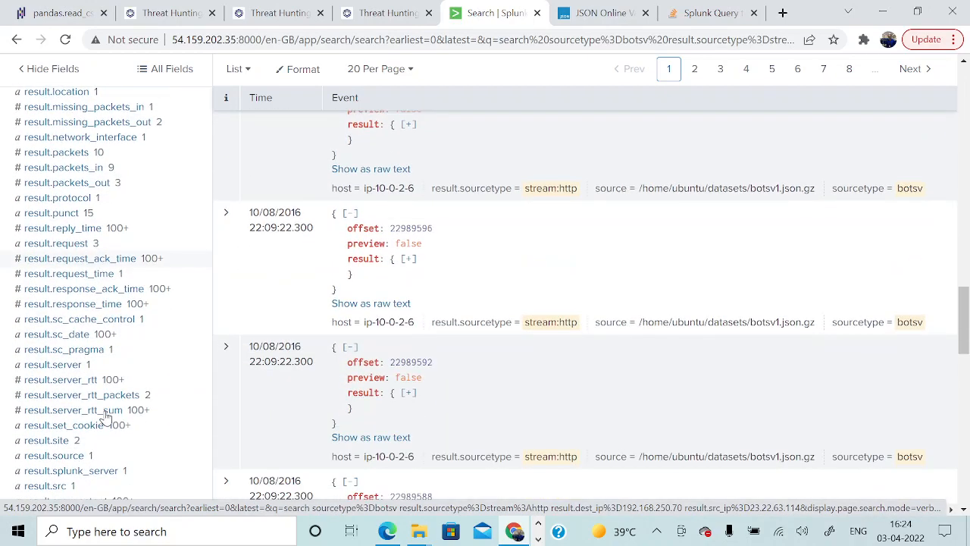
scroll(106, 416, down, 1)
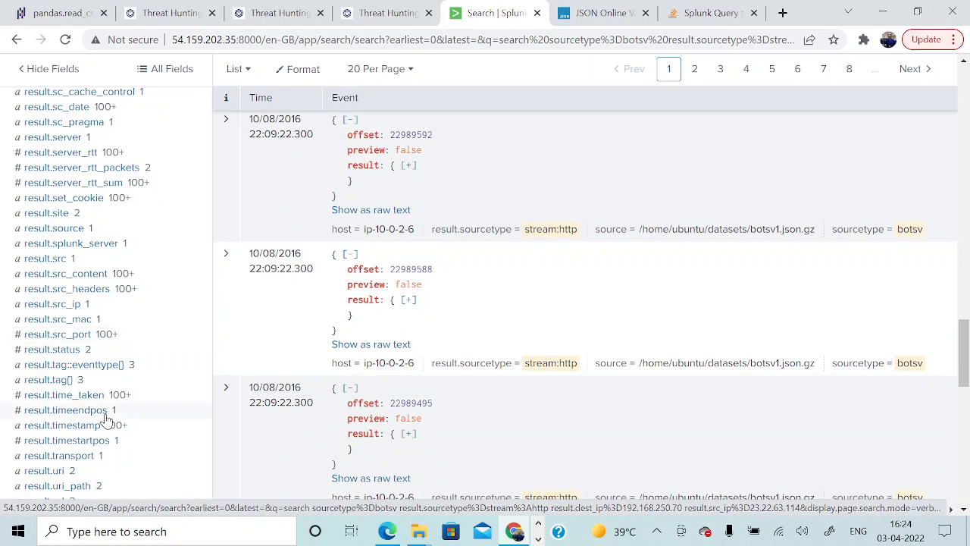
scroll(100, 371, down, 1)
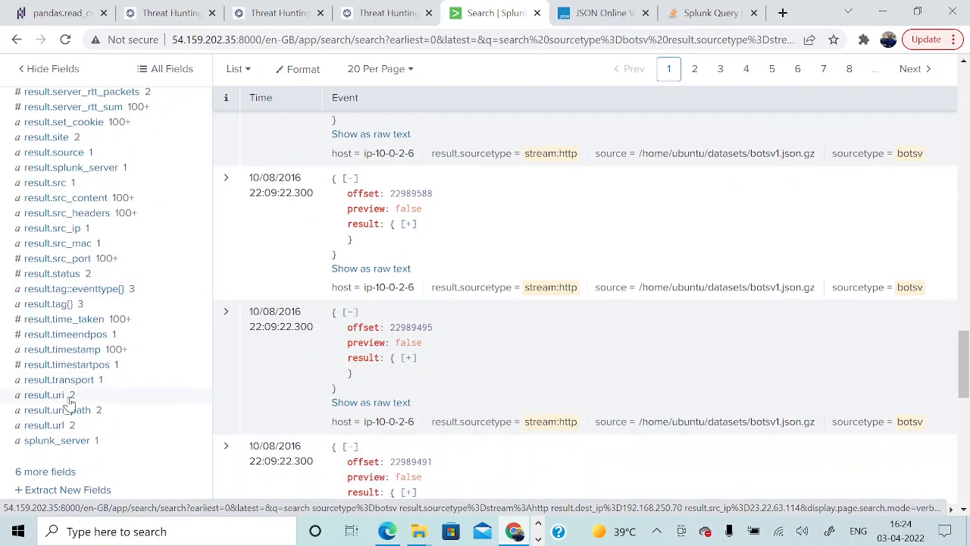
click(65, 397)
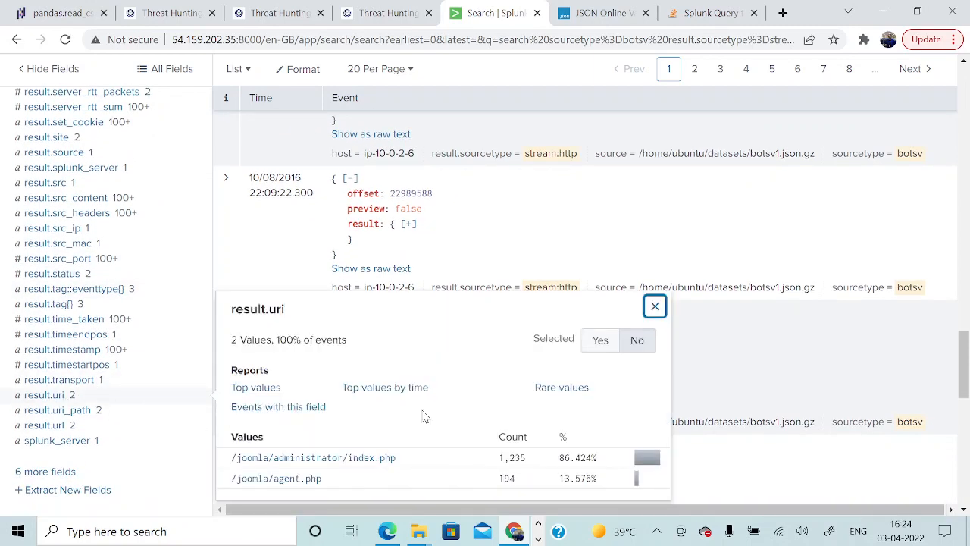
click(620, 336)
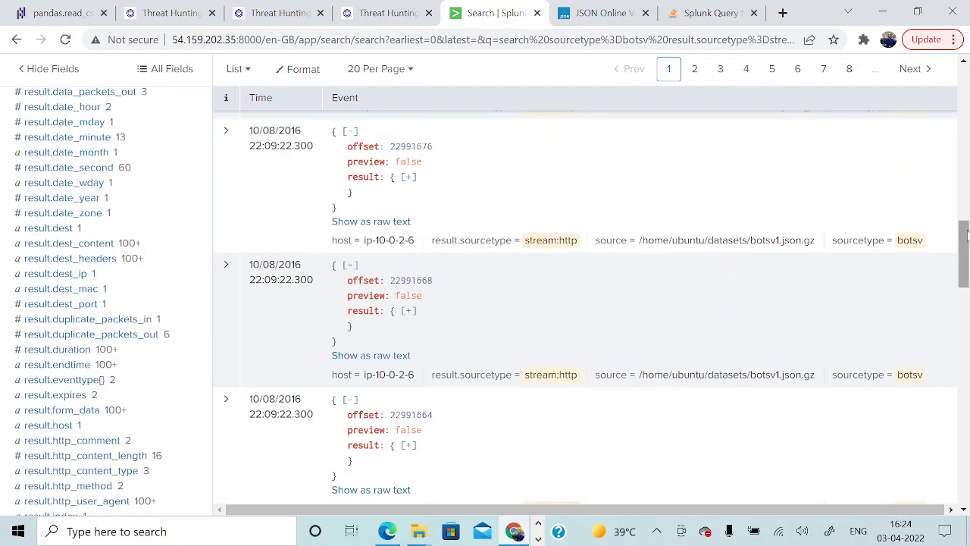
Append OR result.src_ip=40.80.148.42 and a closing parenthesis to the query, taking the address from the Notepad notes.
scroll(599, 182, up, 10)
click(616, 179)
text(OR)
key(alt+Tab)
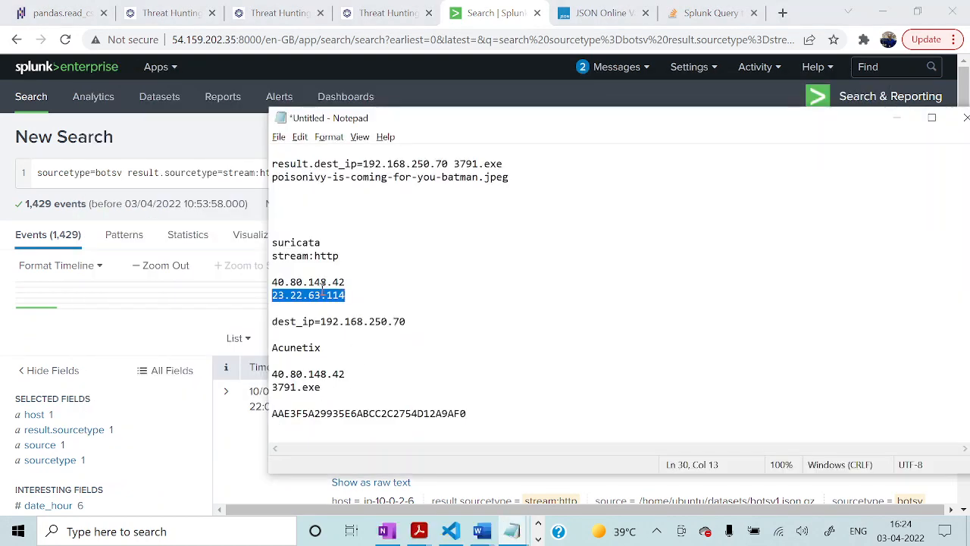
drag(345, 282, 266, 281)
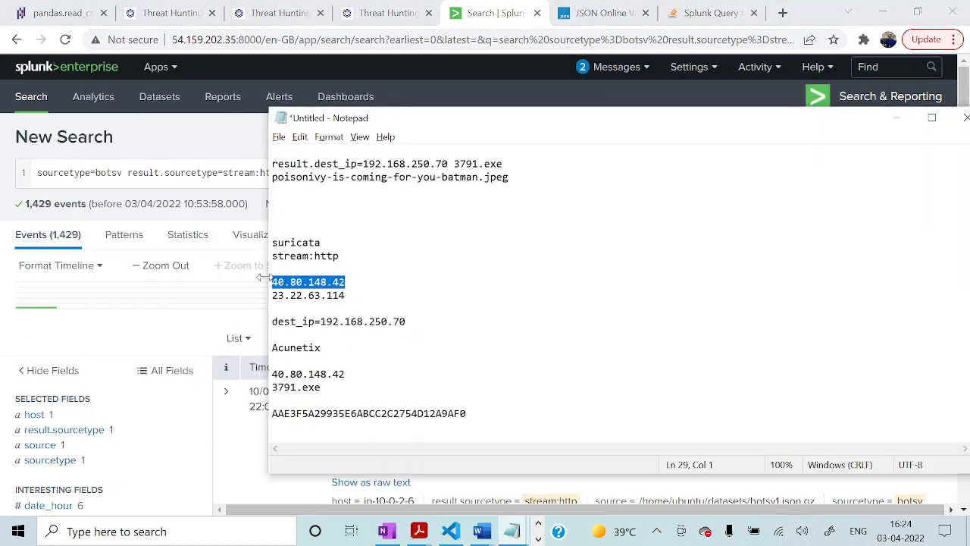
key(alt+Tab)
text(result.src)
text(_ip)
text(=)
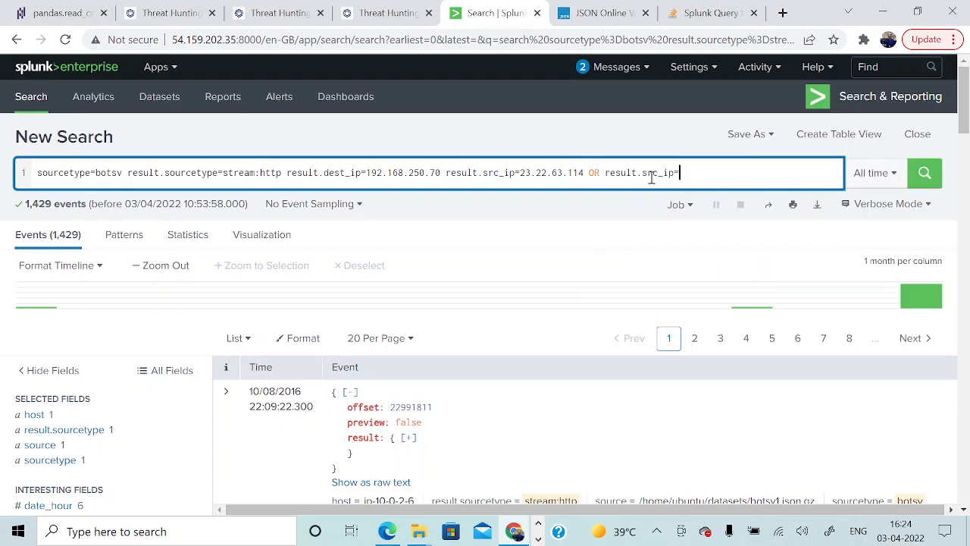
text(40.80.148.42))
Add the opening parenthesis before the first result.src_ip condition and run the search.
click(445, 177)
text((()
key(Return)
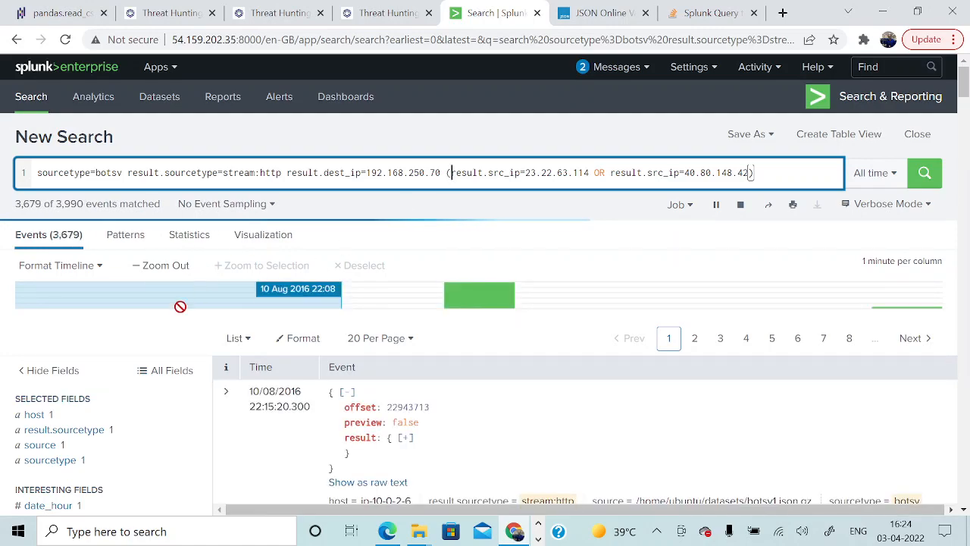
Check the value summaries of the result.uri and result.uri_path fields for both source addresses.
scroll(174, 288, down, 3)
scroll(150, 291, down, 15)
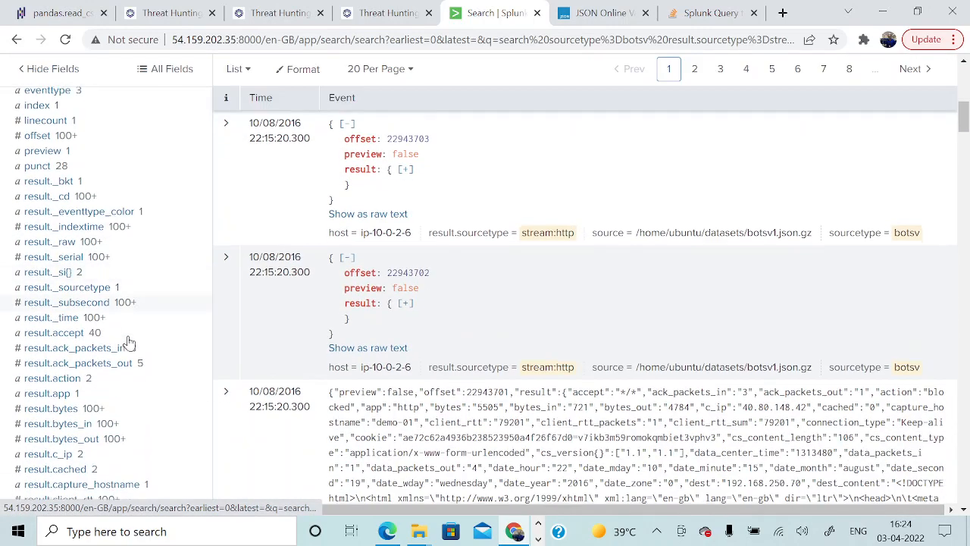
scroll(88, 393, down, 5)
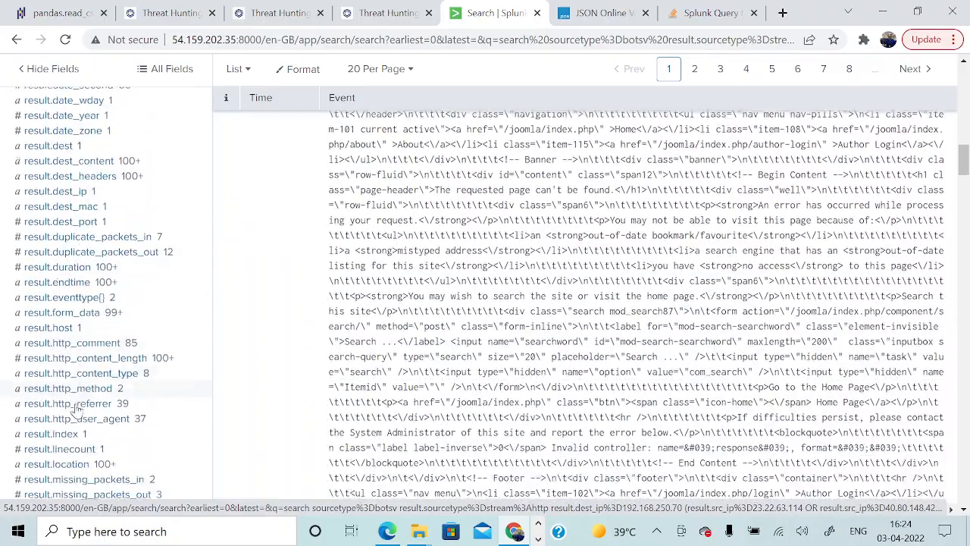
scroll(76, 417, down, 6)
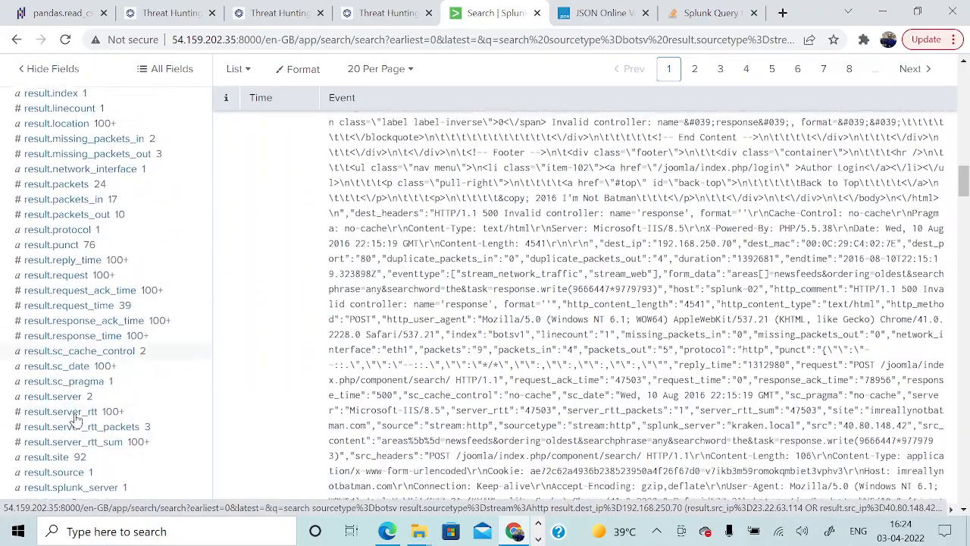
scroll(80, 424, down, 2)
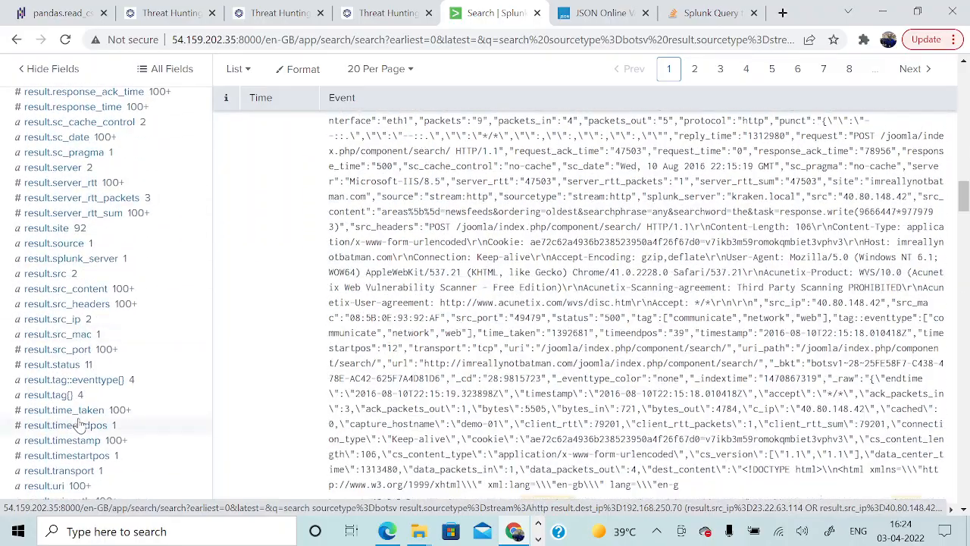
click(58, 428)
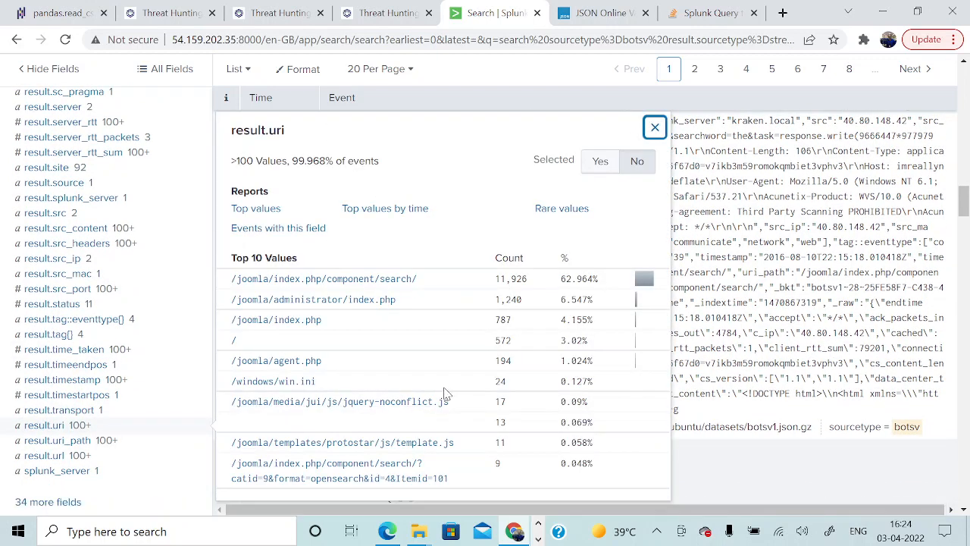
click(87, 440)
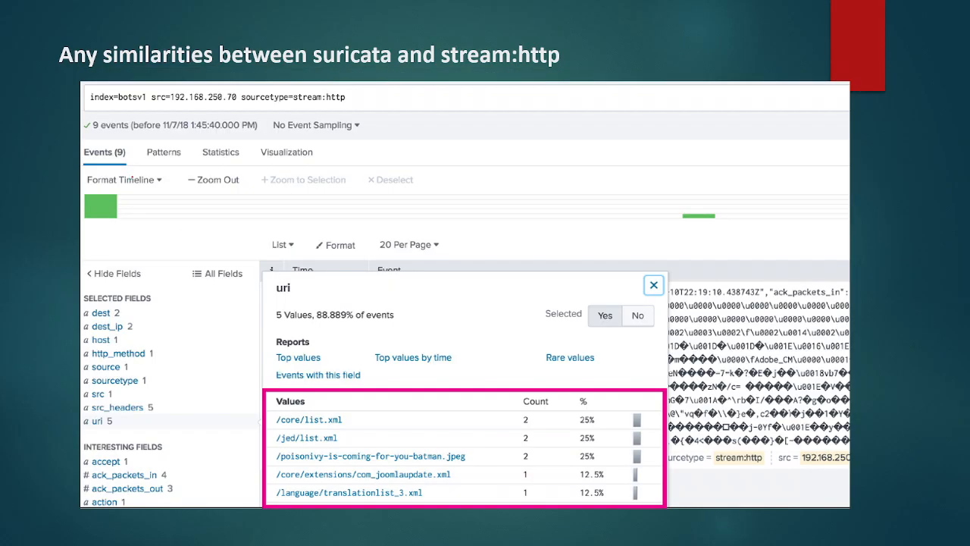
key(alt+Tab)
key(alt+Tab)
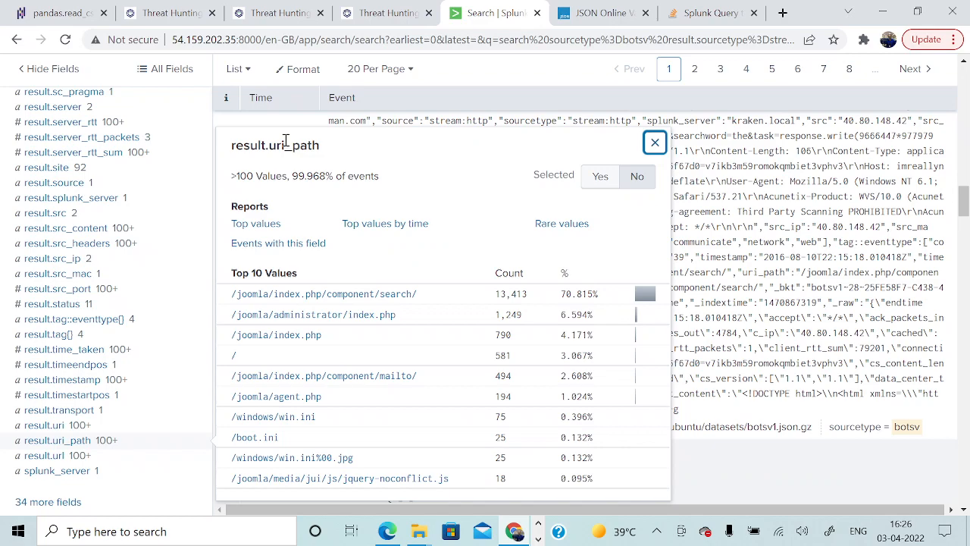
Change the result.dest_ip condition for 192.168.250.70 in the search query to result.src_ip.
drag(965, 203, 966, 65)
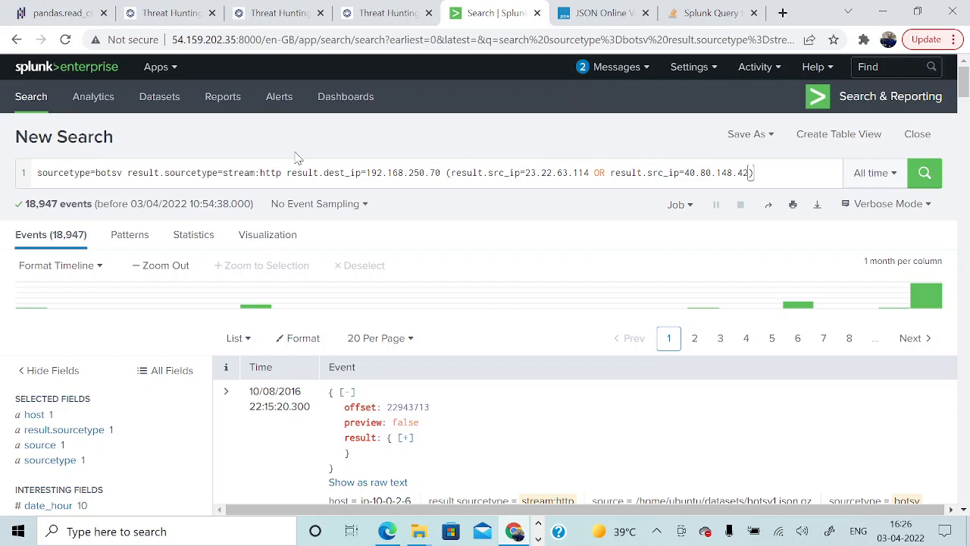
click(346, 173)
key(BackSpace)
key(BackSpace)
key(BackSpace)
key(BackSpace)
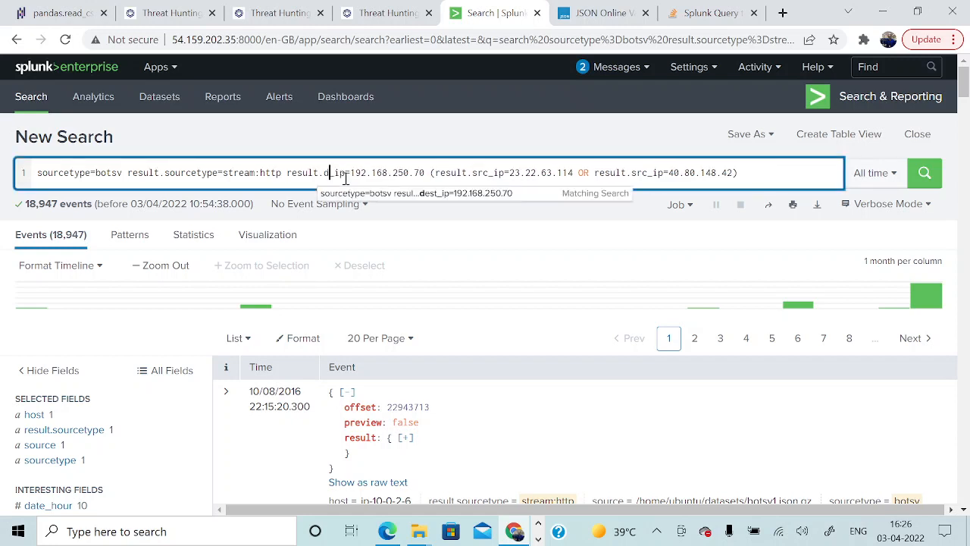
text(src)
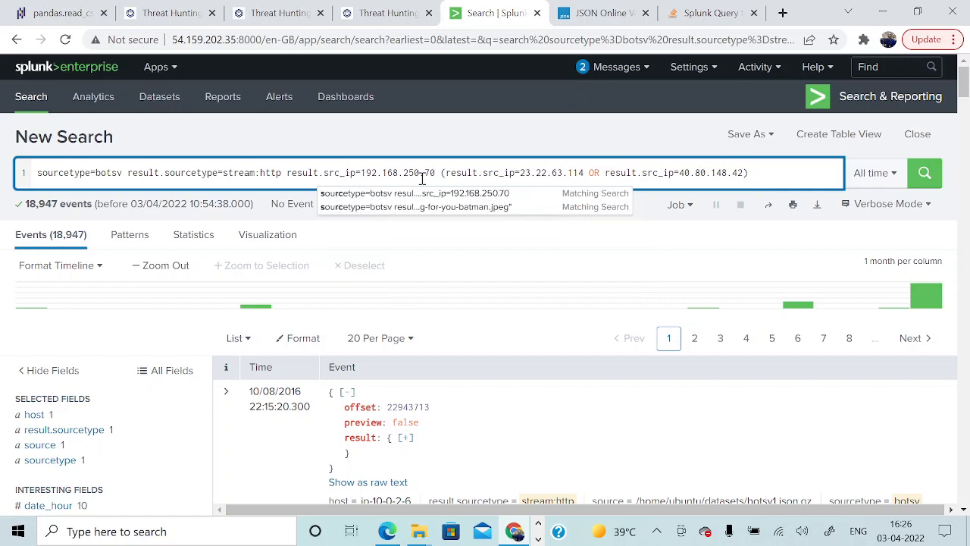
Remove the parenthesised conditions for the two attacking source addresses from the query and run the search.
click(440, 173)
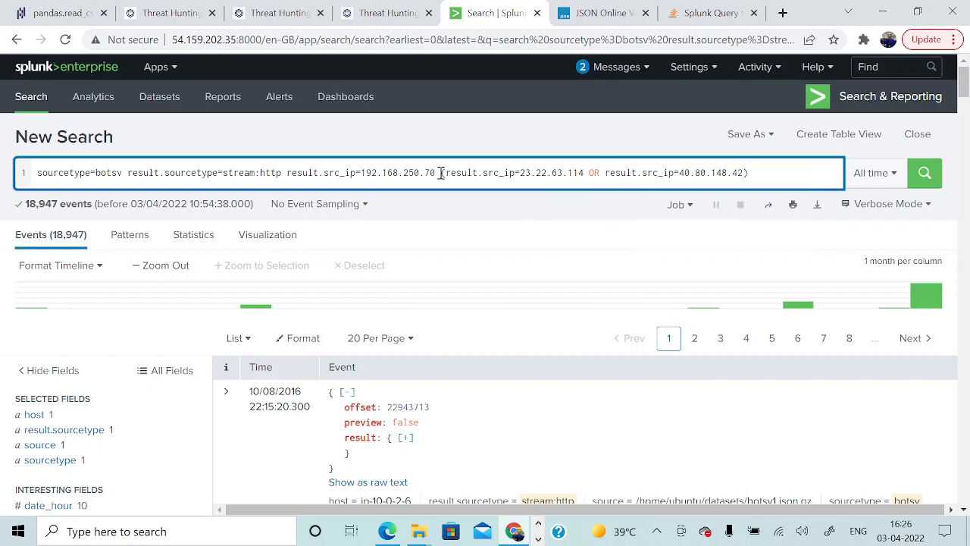
key(shift+End)
key(BackSpace)
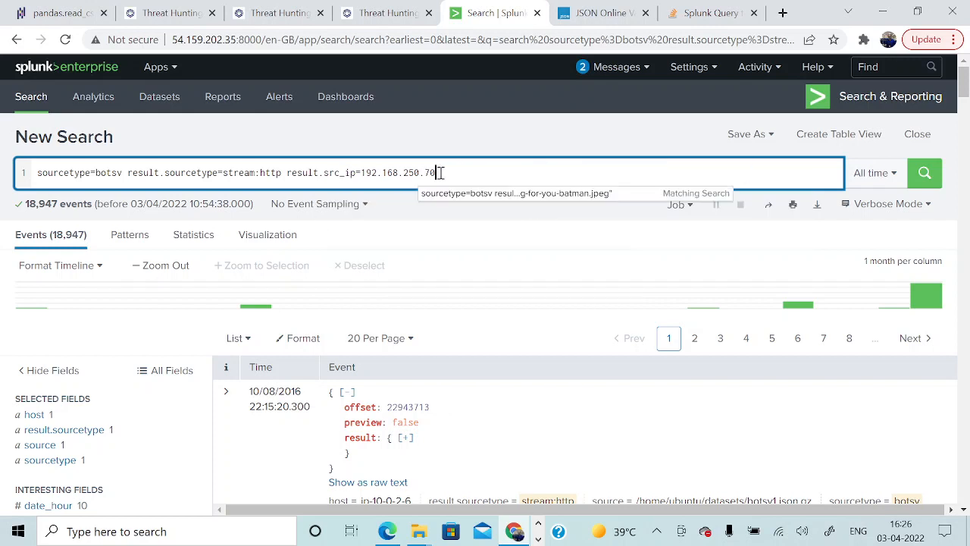
key(Return)
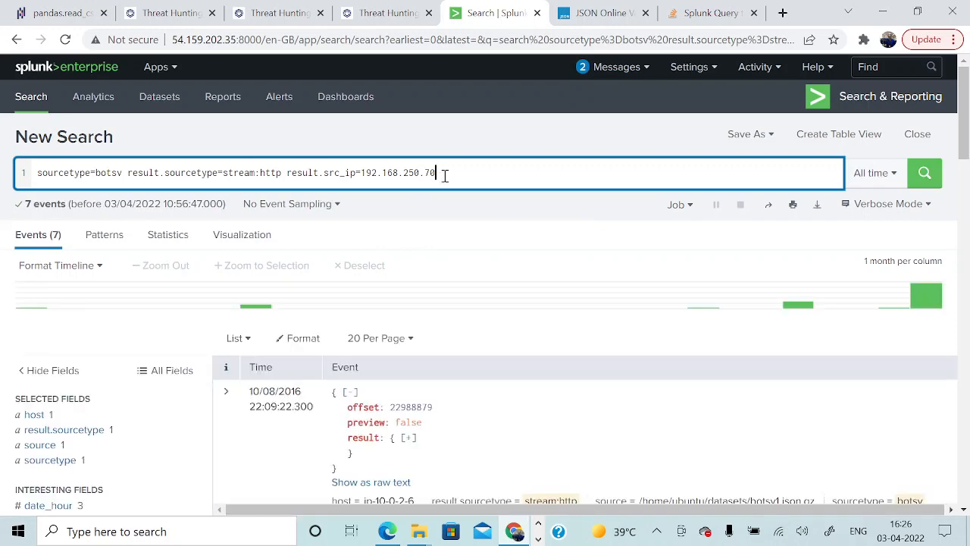
Check the value summary of the result.uri field for HTTP requests sent from 192.168.250.70.
scroll(106, 436, down, 1)
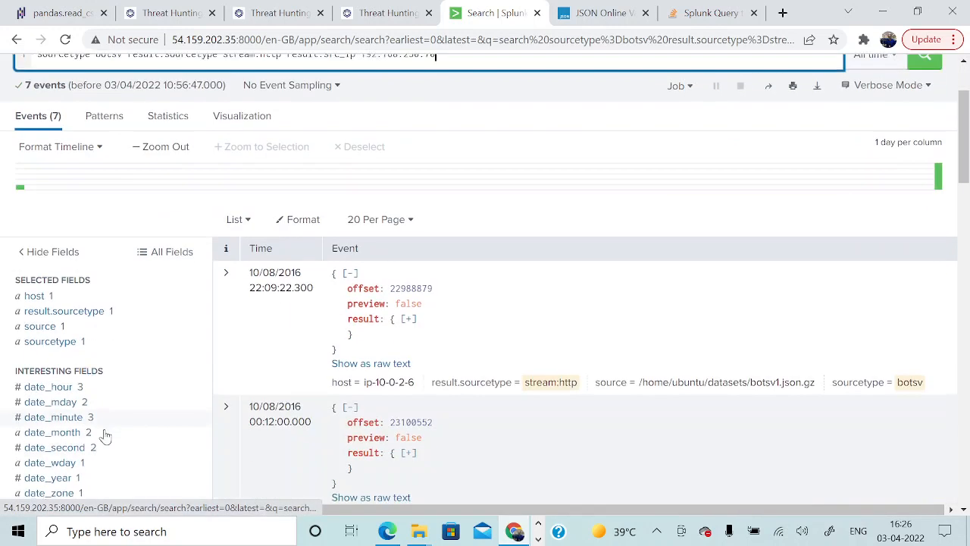
scroll(105, 436, down, 2)
scroll(139, 385, up, 2)
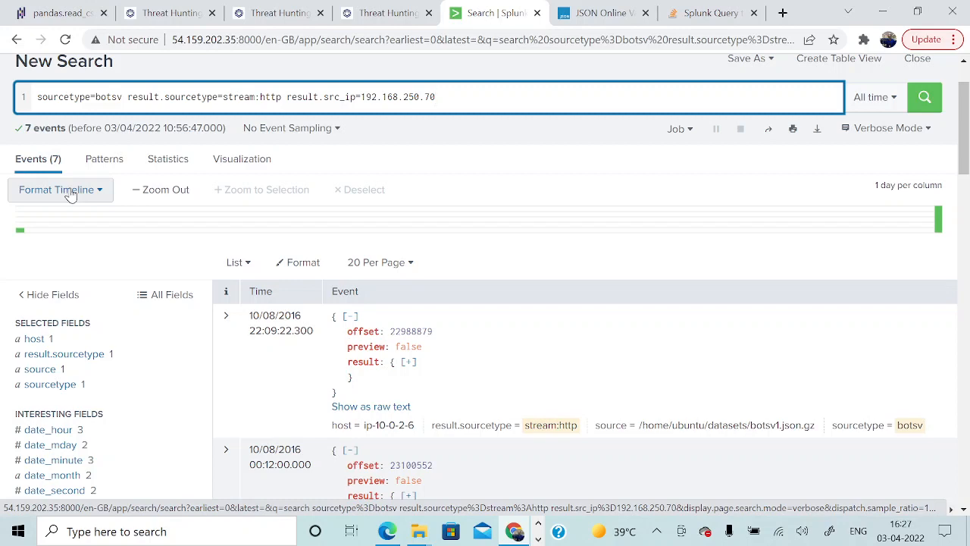
scroll(115, 378, down, 3)
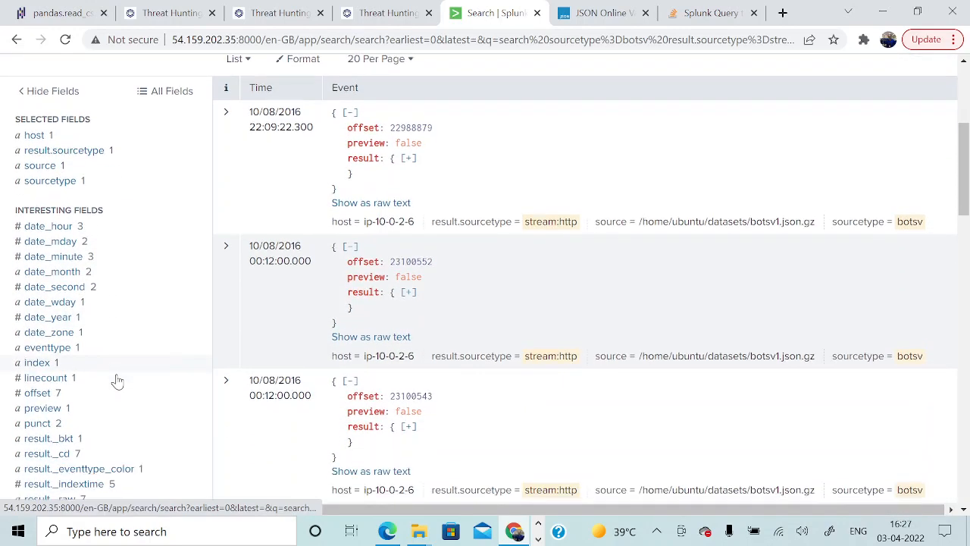
scroll(115, 379, down, 4)
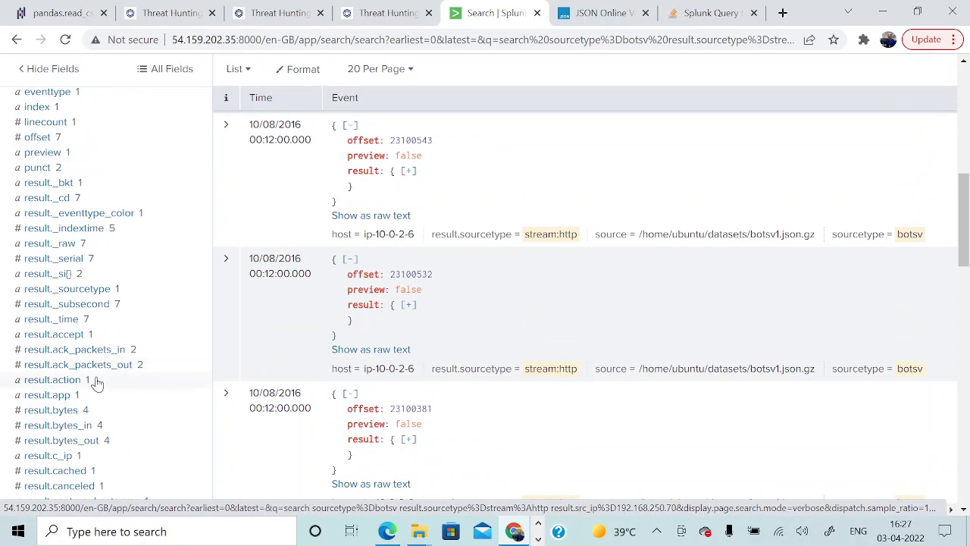
scroll(96, 380, down, 2)
scroll(91, 424, down, 2)
scroll(89, 425, down, 1)
scroll(99, 443, down, 2)
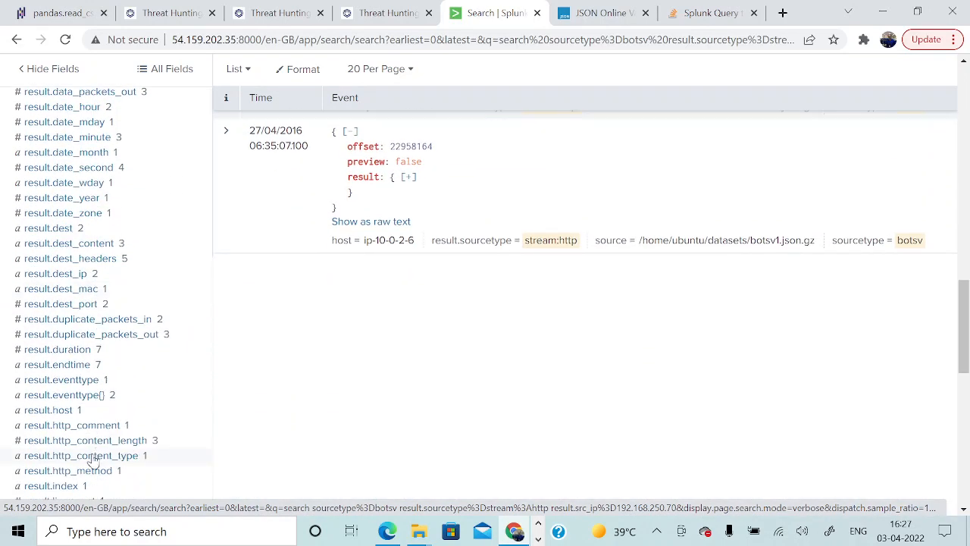
scroll(91, 459, down, 1)
scroll(85, 456, down, 2)
scroll(85, 455, down, 2)
scroll(83, 443, down, 1)
scroll(83, 444, down, 2)
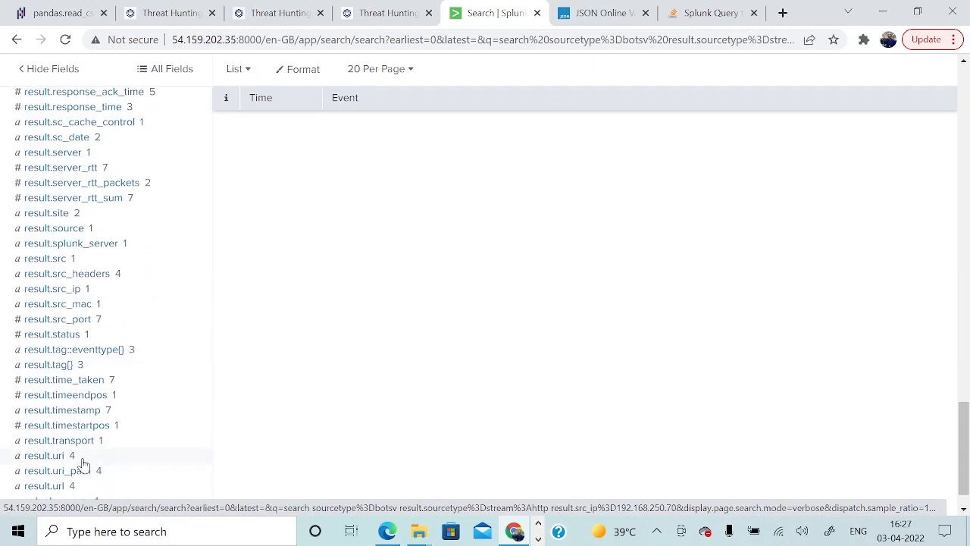
click(83, 458)
scroll(356, 453, down, 1)
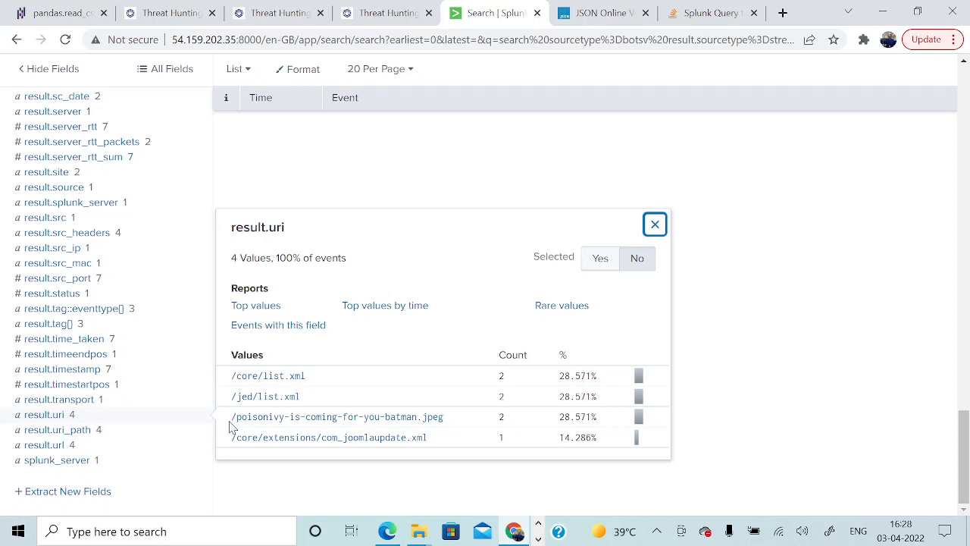
Copy the URI /poisonivy-is-coming-for-you-batman.jpeg from the value summary to the end of the Notepad notes.
drag(232, 417, 453, 426)
key(ctrl+c)
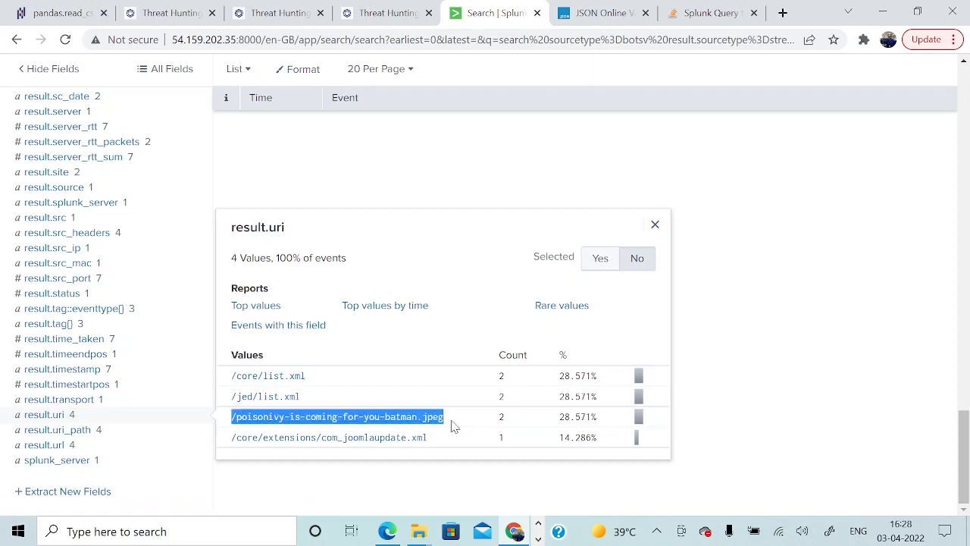
key(alt+Tab)
key(alt+Tab)
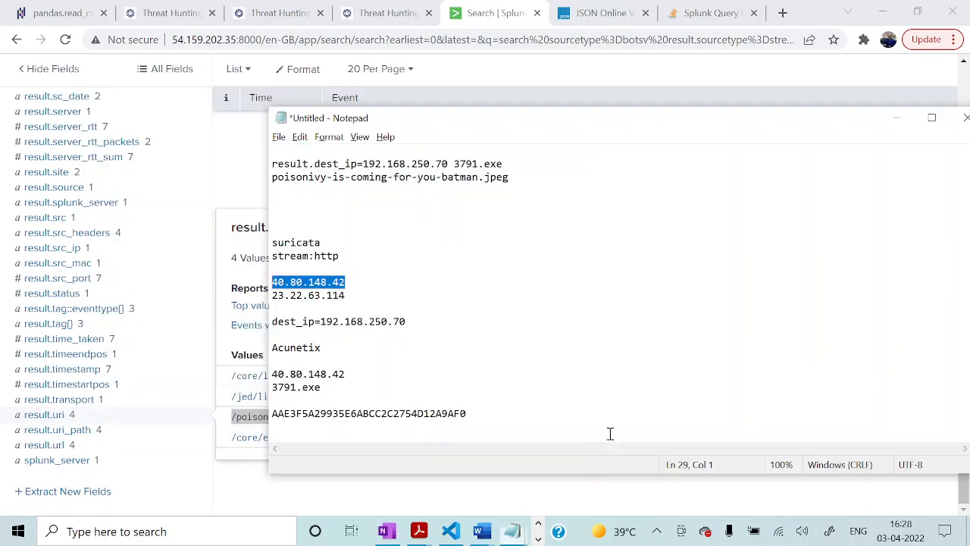
click(331, 429)
key(Return)
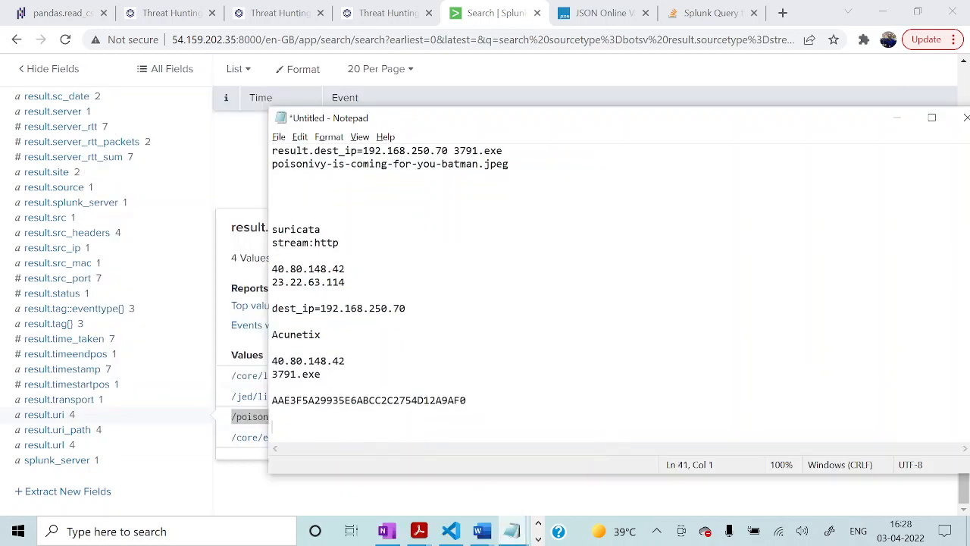
key(ctrl+v)
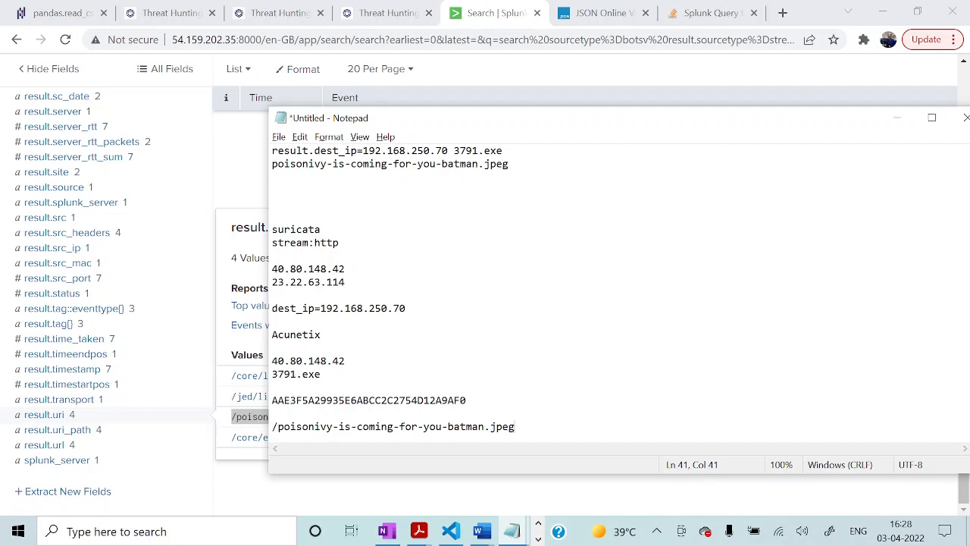
key(Return)
key(Return)
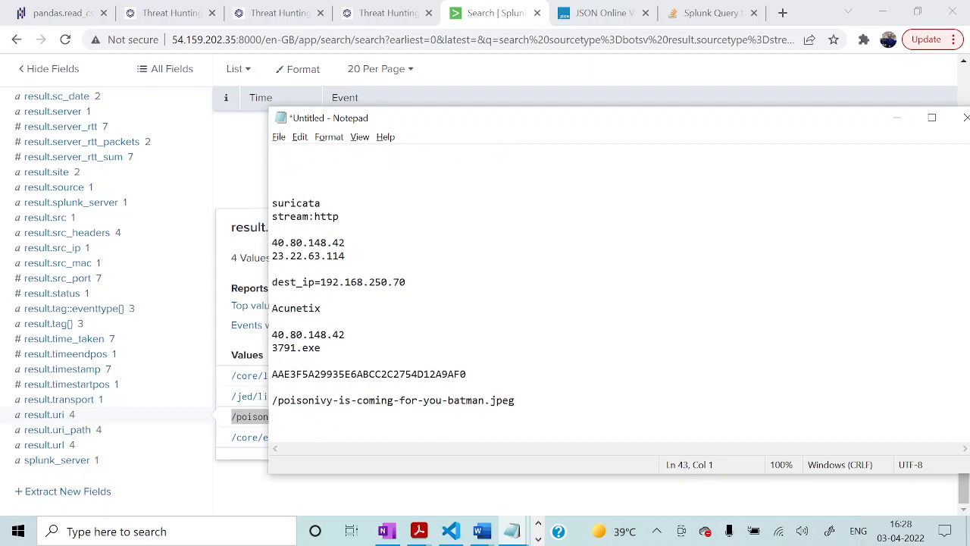
key(alt+Tab)
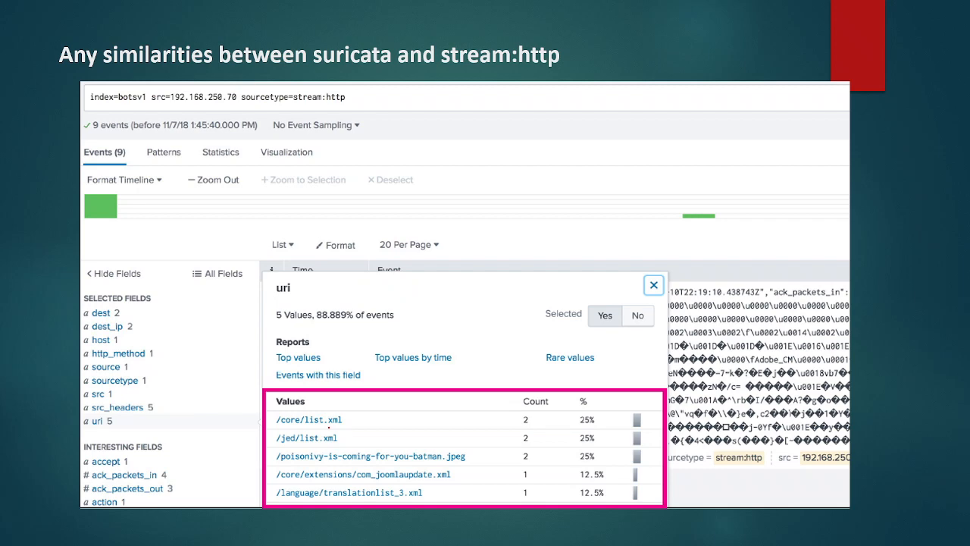
key(Right)
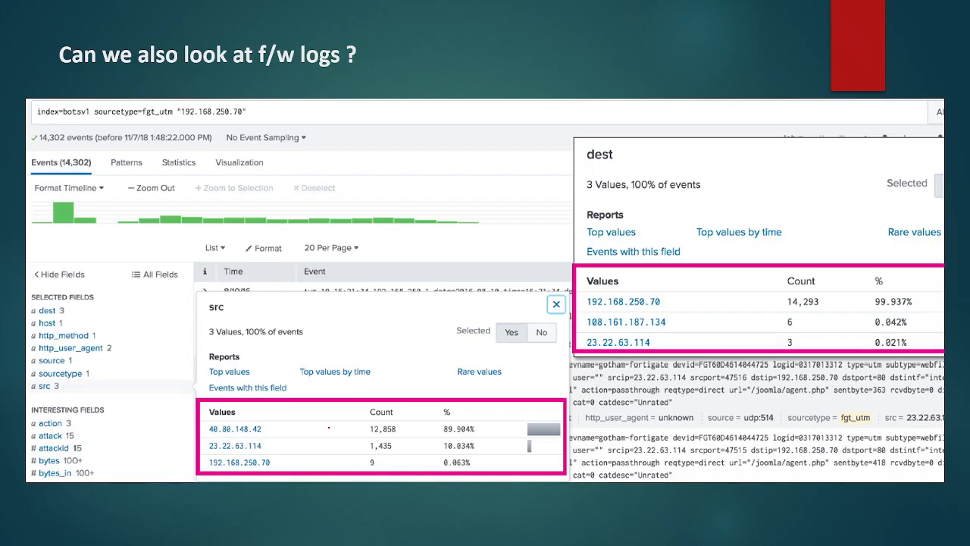
key(alt+Tab)
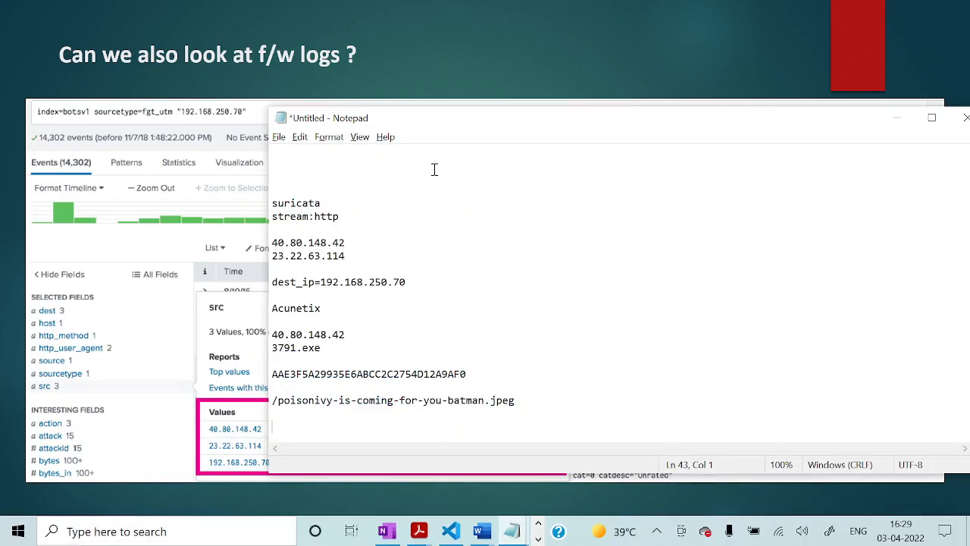
Return to the Splunk search and replace stream:http and the result.src_ip condition in the query with fgt_utm.
key(alt+Tab)
key(alt+Tab)
click(292, 144)
scroll(286, 161, up, 15)
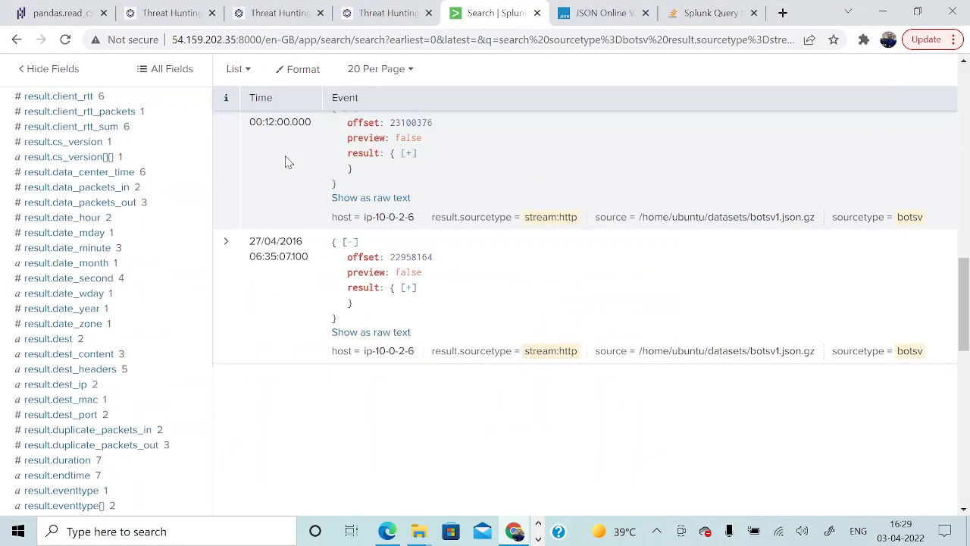
scroll(286, 160, up, 4)
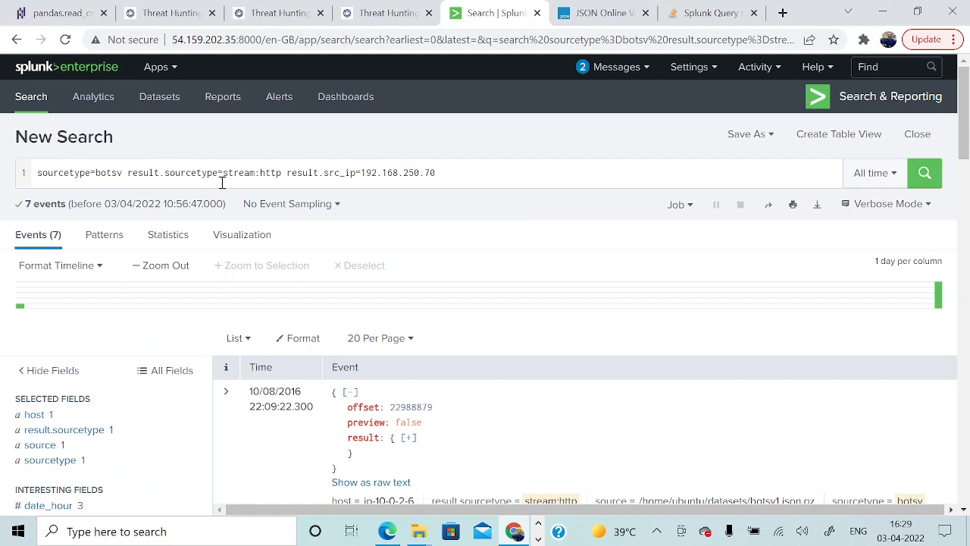
drag(225, 174, 463, 173)
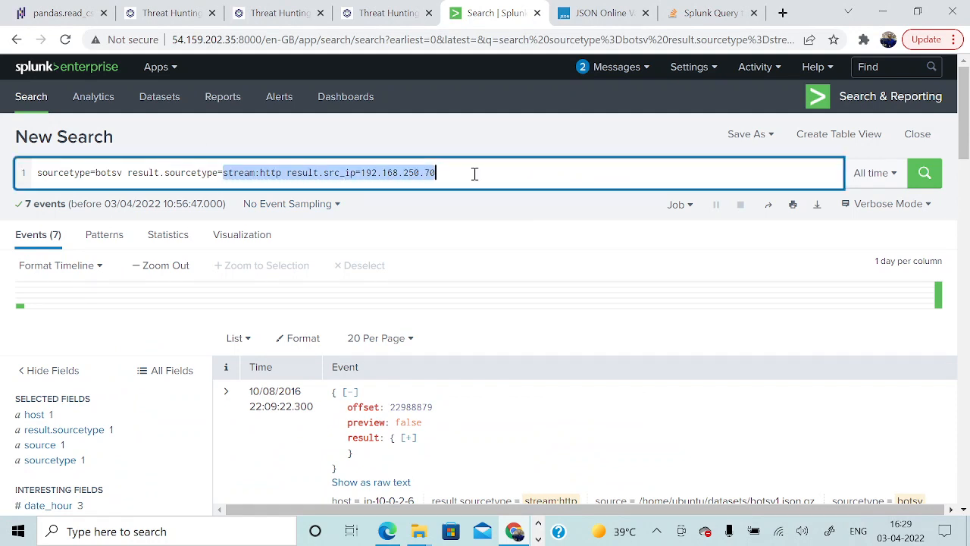
text(fgt)
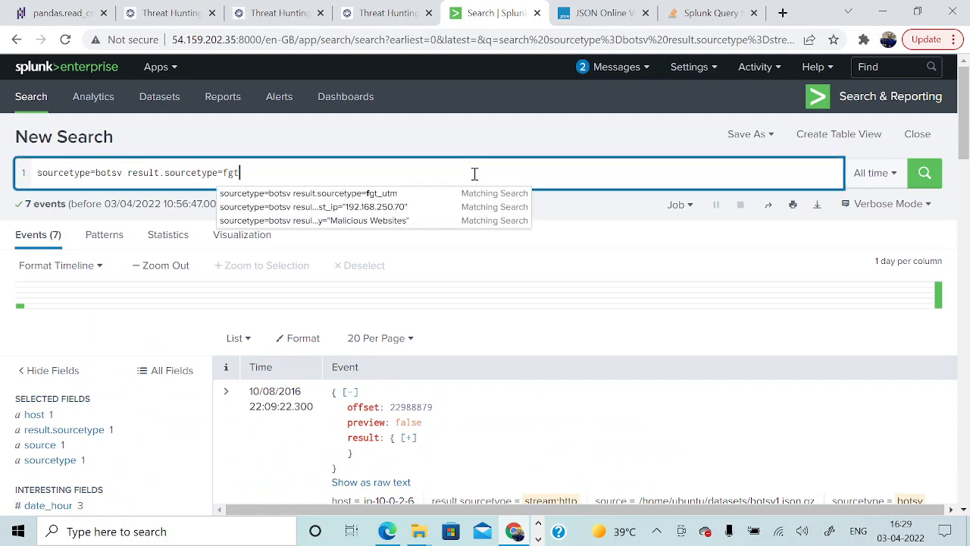
text(_utm)
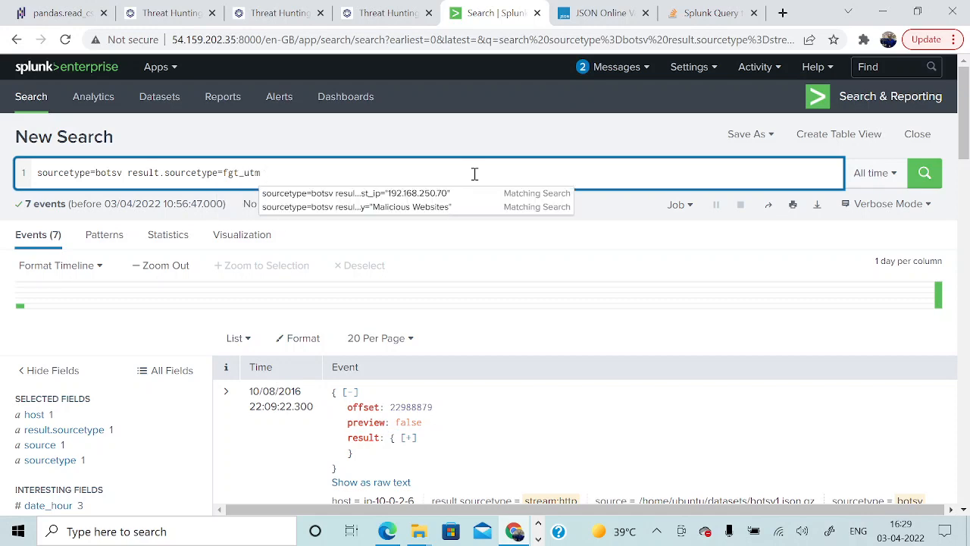
Append "192.168.250.70" in quotes to the query, copying the address from the Notepad notes, and run the search.
key(alt+Tab)
scroll(299, 300, up, 3)
scroll(301, 297, down, 3)
mouse_move(326, 282)
mouse_down()
mouse_move(425, 286)
mouse_move(322, 286)
mouse_up()
key(ctrl+c)
key(alt+Tab)
text(")
key(ctrl+v)
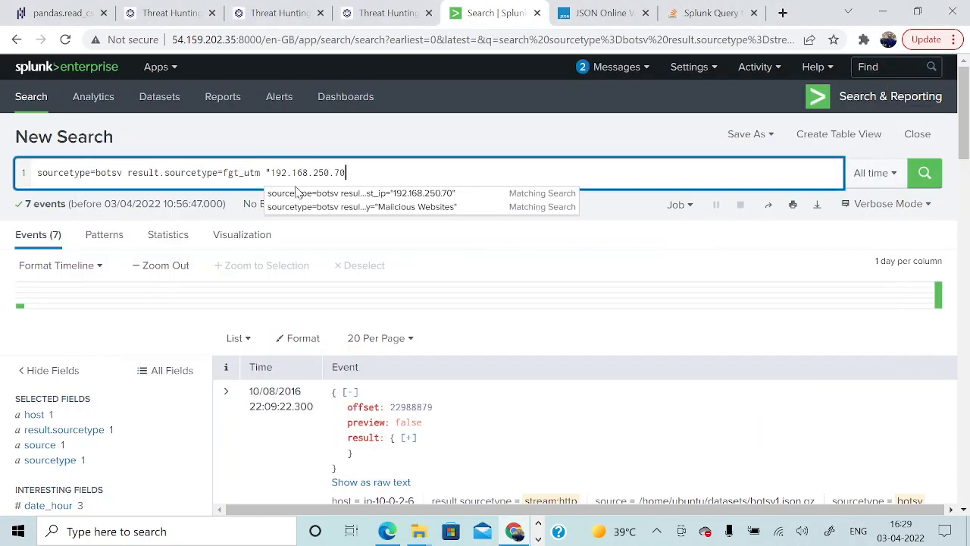
key(Return)
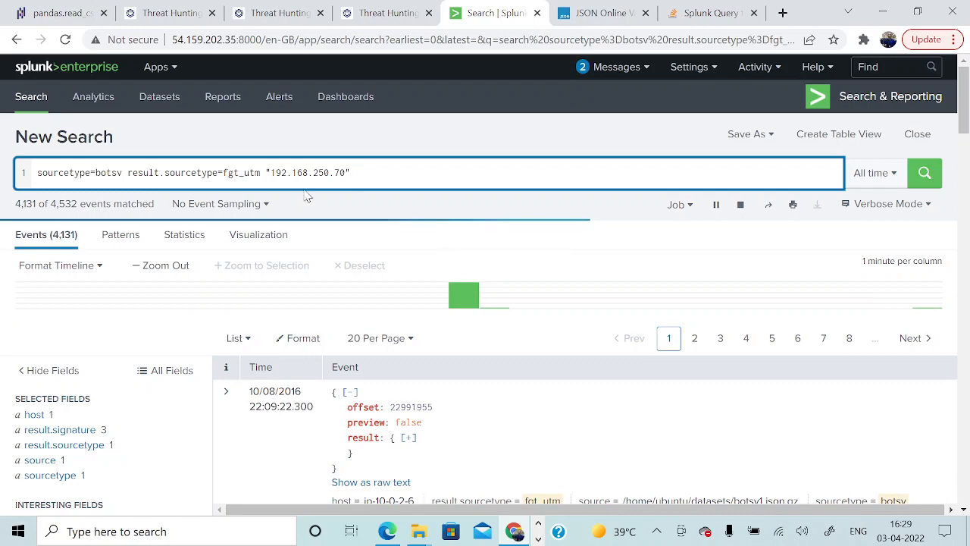
Check the value summary of the result.signature field for the firewall events and close it.
scroll(153, 336, down, 3)
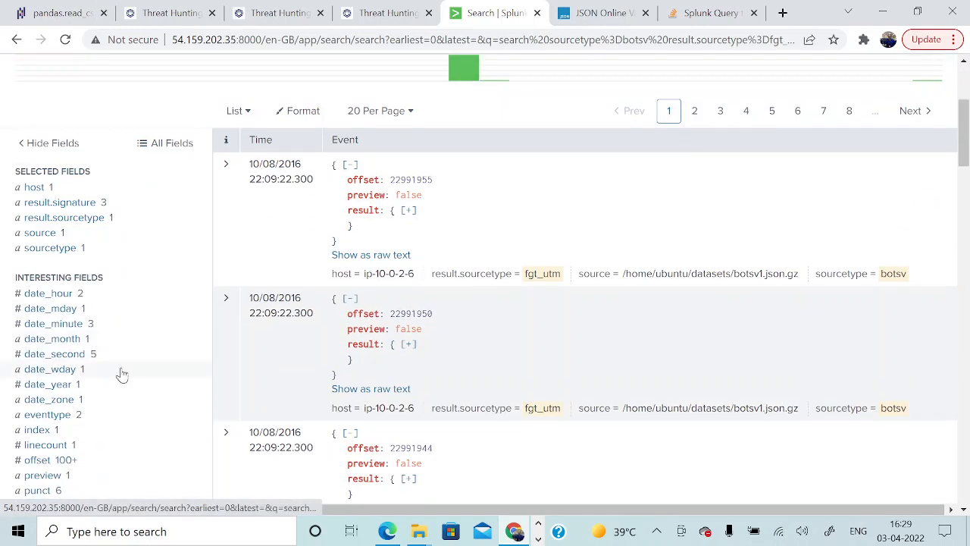
click(66, 203)
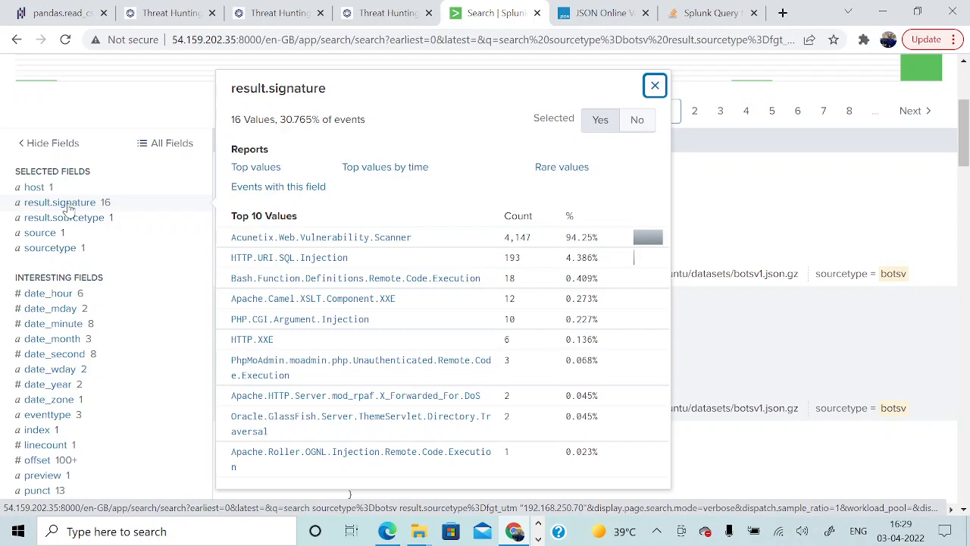
scroll(134, 207, down, 2)
scroll(144, 323, up, 1)
scroll(165, 311, up, 3)
click(654, 238)
Check the value summary of the result.category field for the firewall events.
scroll(162, 403, down, 3)
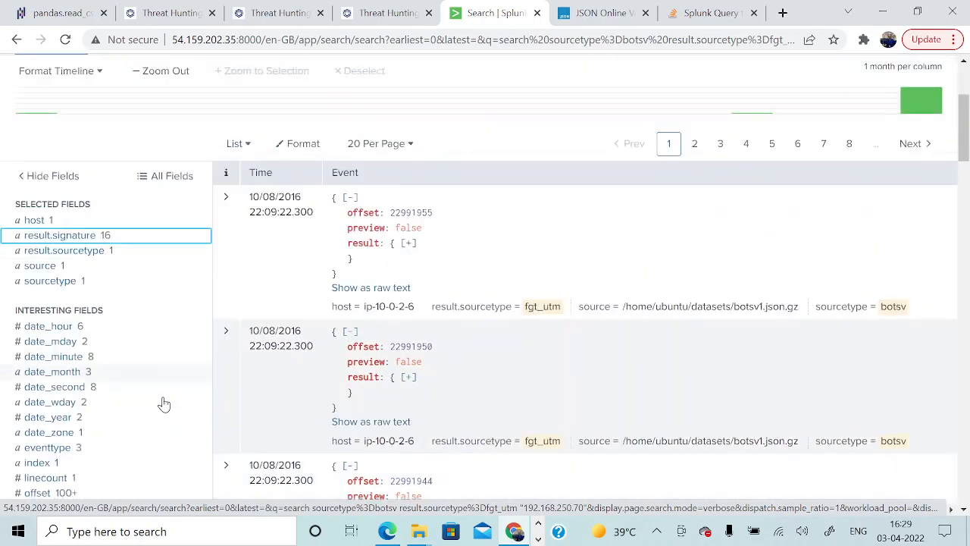
scroll(165, 403, down, 3)
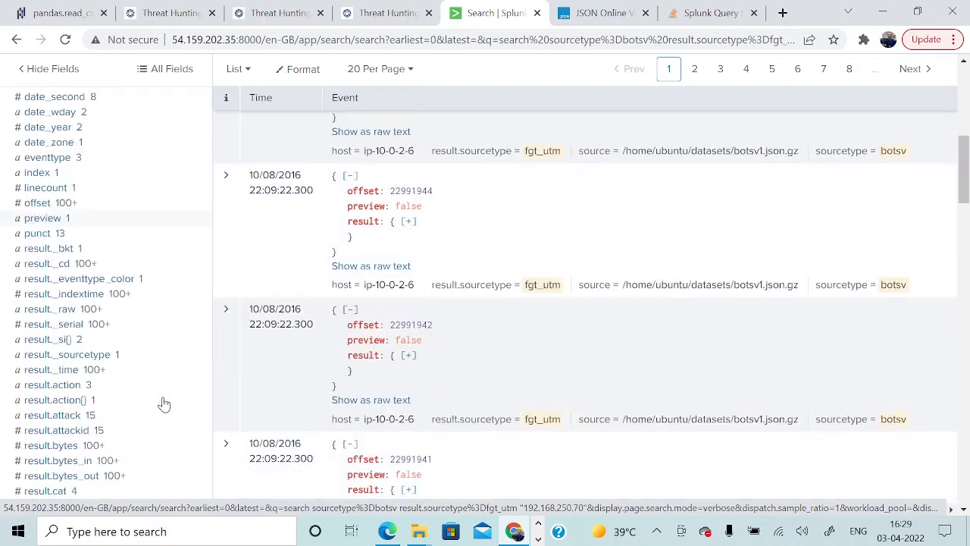
scroll(163, 403, down, 1)
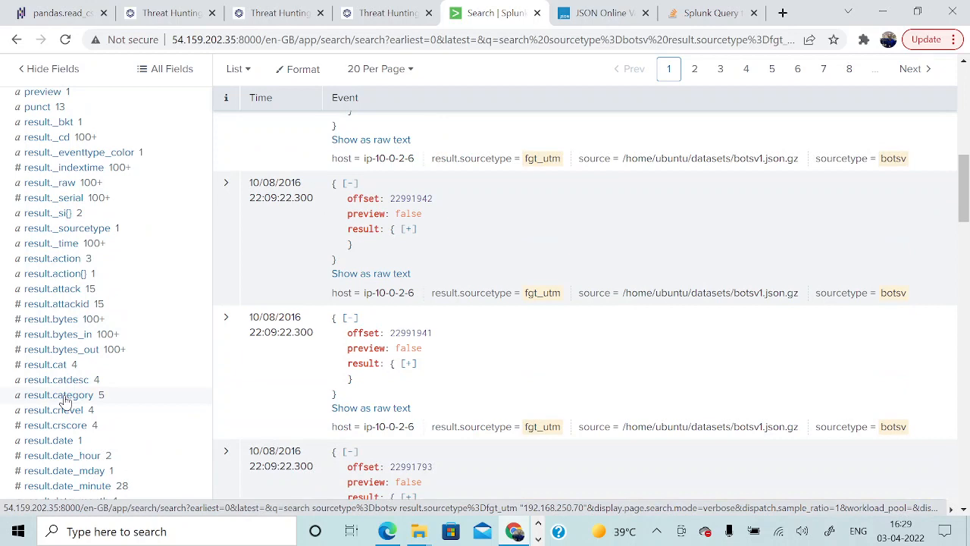
click(65, 397)
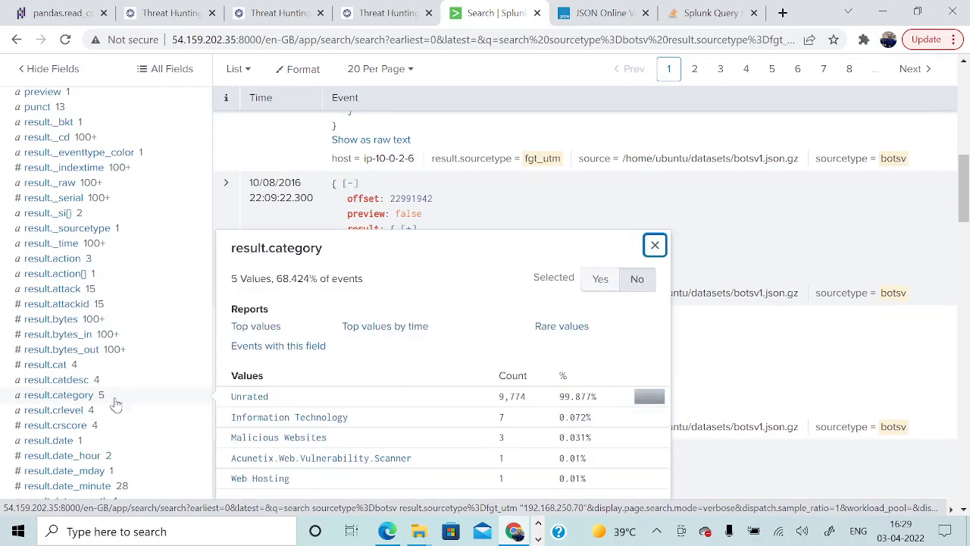
scroll(330, 401, down, 1)
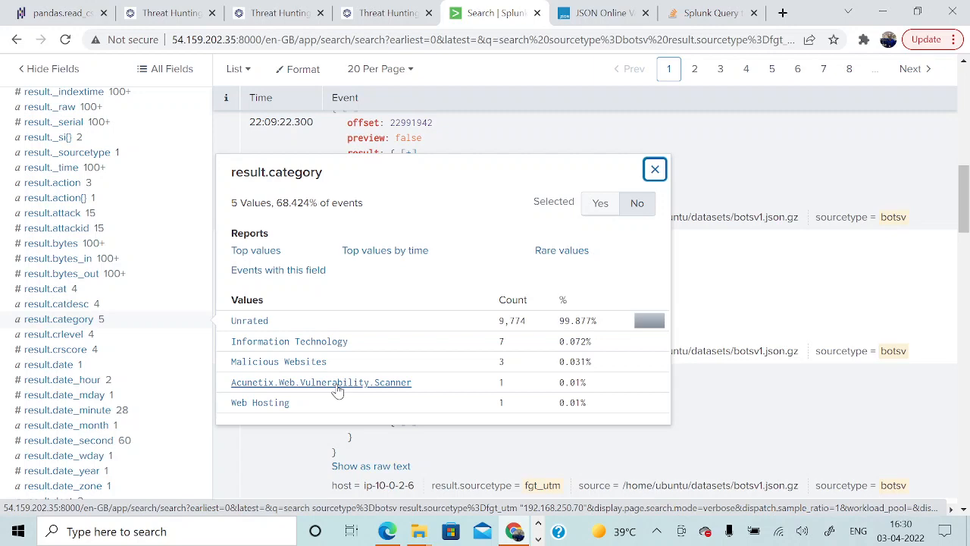
Add the condition result.category="Malicious Websites" to the firewall query, copying the value from the category summary, and run the search.
drag(327, 361, 232, 362)
key(ctrl+c)
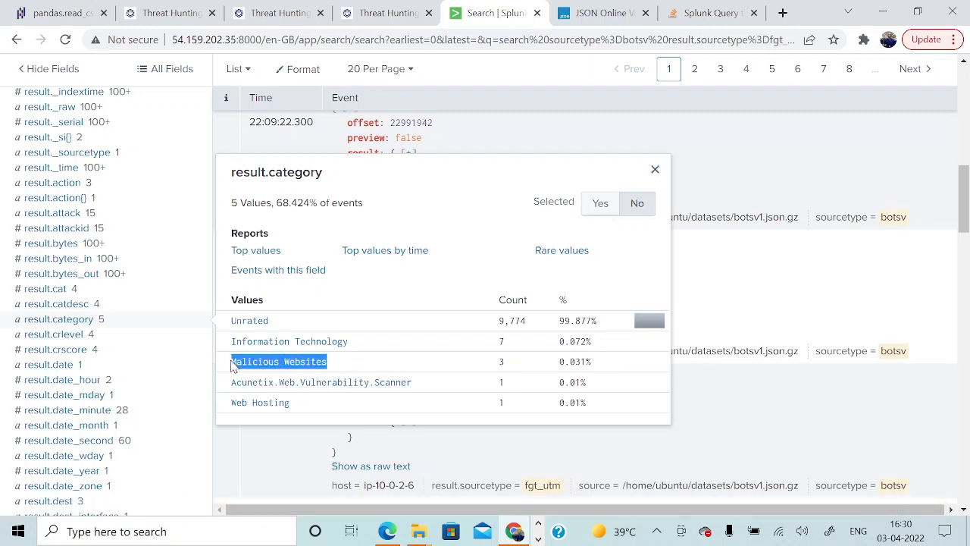
scroll(234, 364, up, 5)
click(413, 172)
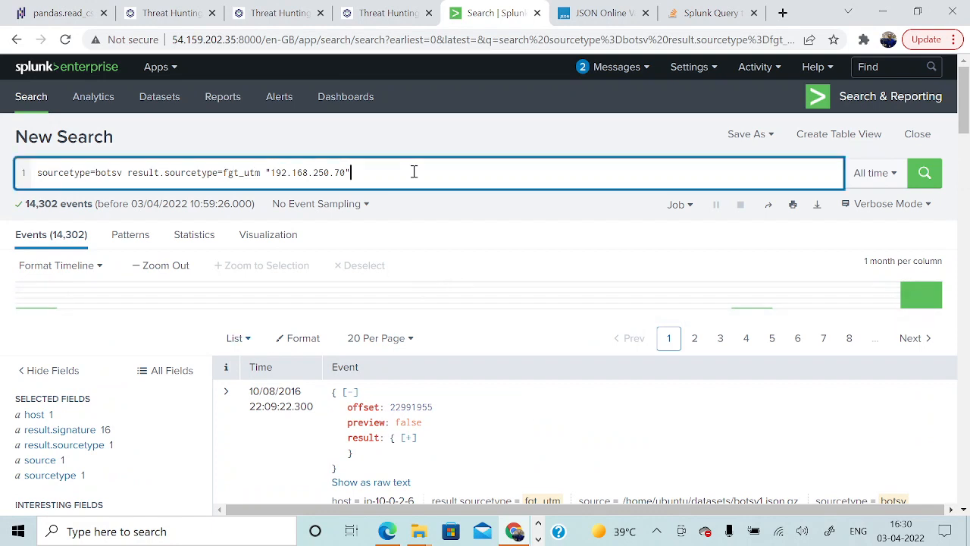
text(result.category)
key(BackSpace)
text(=")
key(ctrl+v)
key(Return)
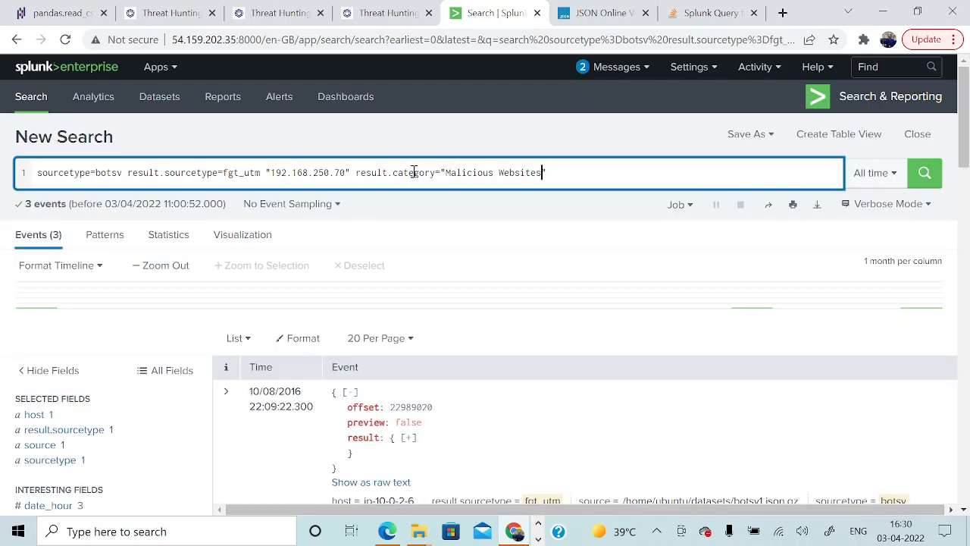
Expand the result object of the 10/08/2016 event and examine its destination, file path and hostname details.
scroll(288, 428, down, 2)
scroll(288, 428, down, 1)
scroll(89, 396, down, 2)
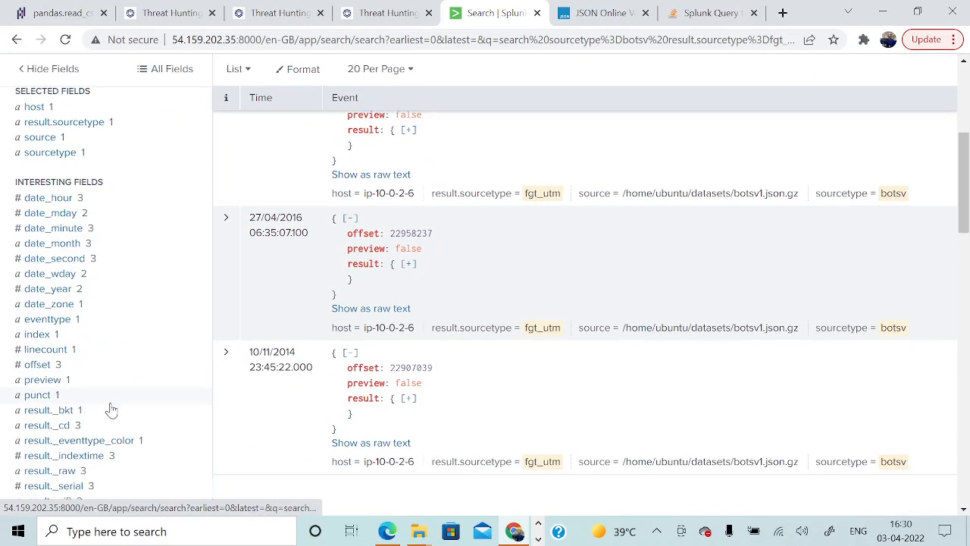
scroll(128, 407, down, 1)
scroll(431, 338, up, 4)
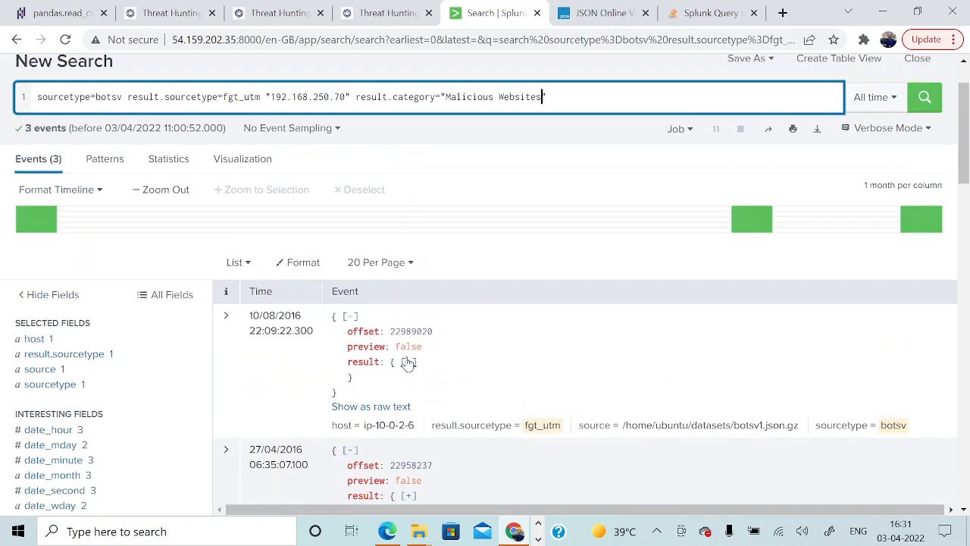
click(408, 364)
scroll(468, 448, down, 2)
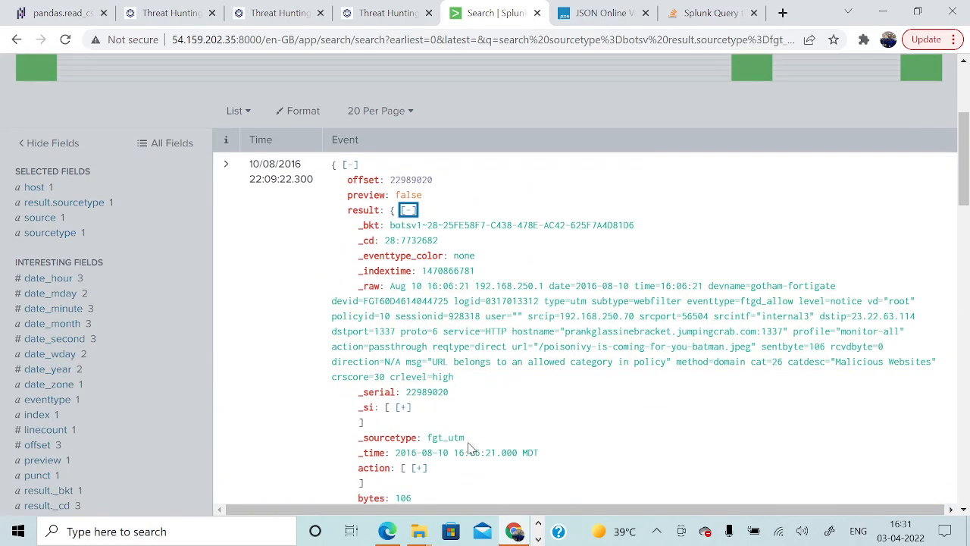
scroll(307, 455, down, 3)
scroll(308, 453, down, 2)
scroll(310, 451, up, 2)
scroll(394, 391, down, 4)
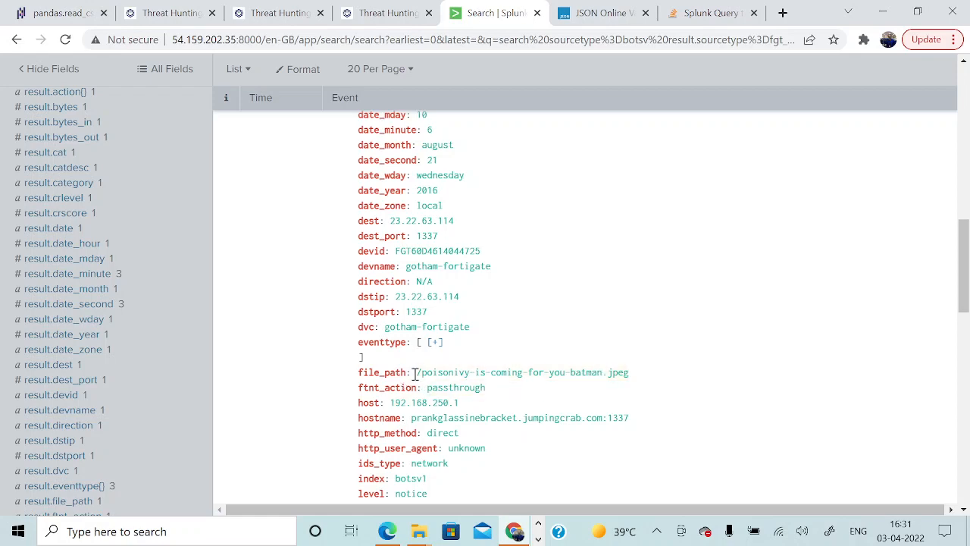
Review the remaining event details and check the value summary of the result.file_path field.
scroll(46, 375, up, 10)
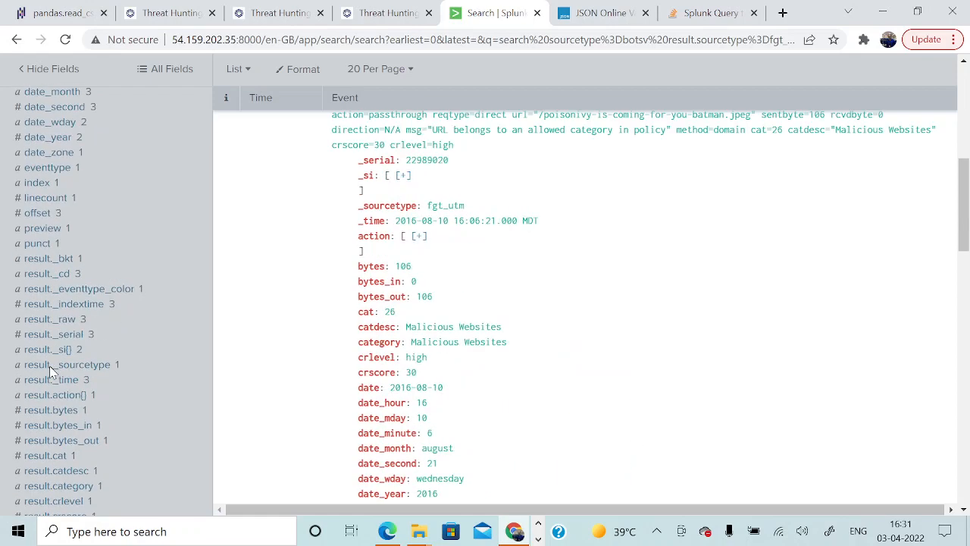
scroll(13, 326, up, 4)
scroll(62, 408, down, 5)
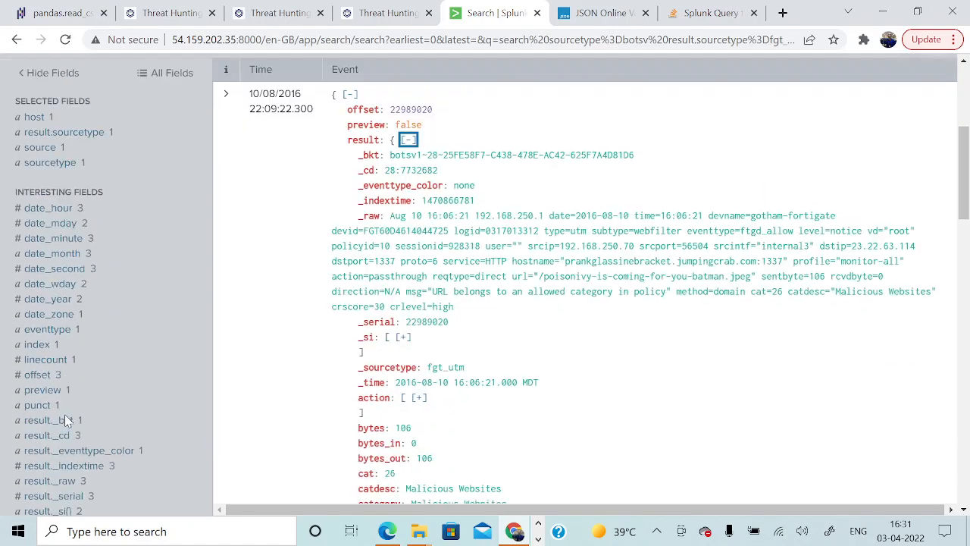
scroll(64, 421, down, 5)
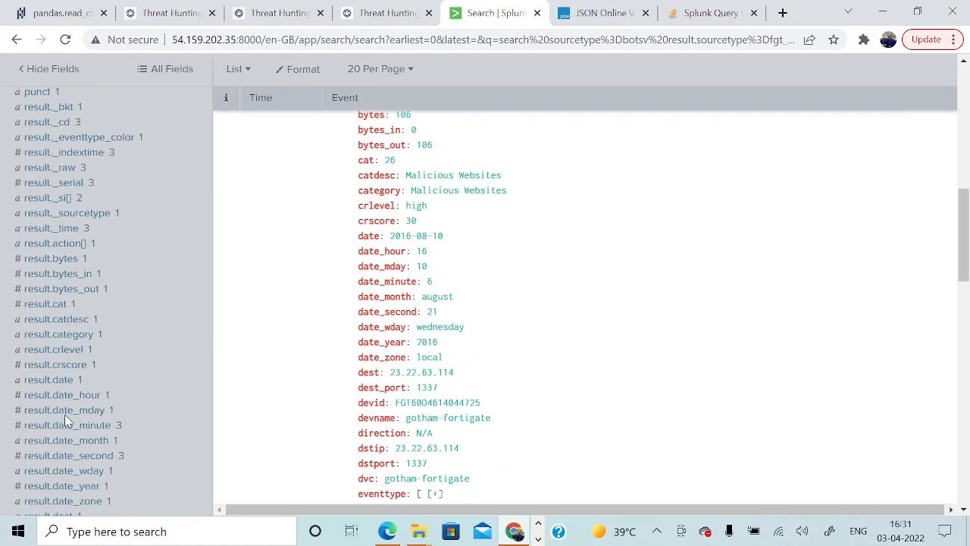
scroll(66, 421, down, 1)
scroll(66, 420, down, 2)
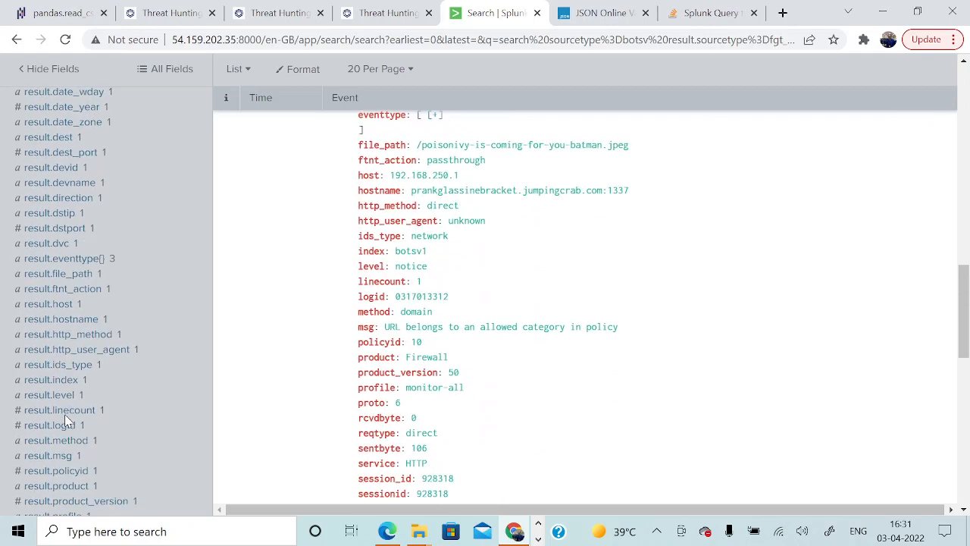
scroll(69, 412, down, 15)
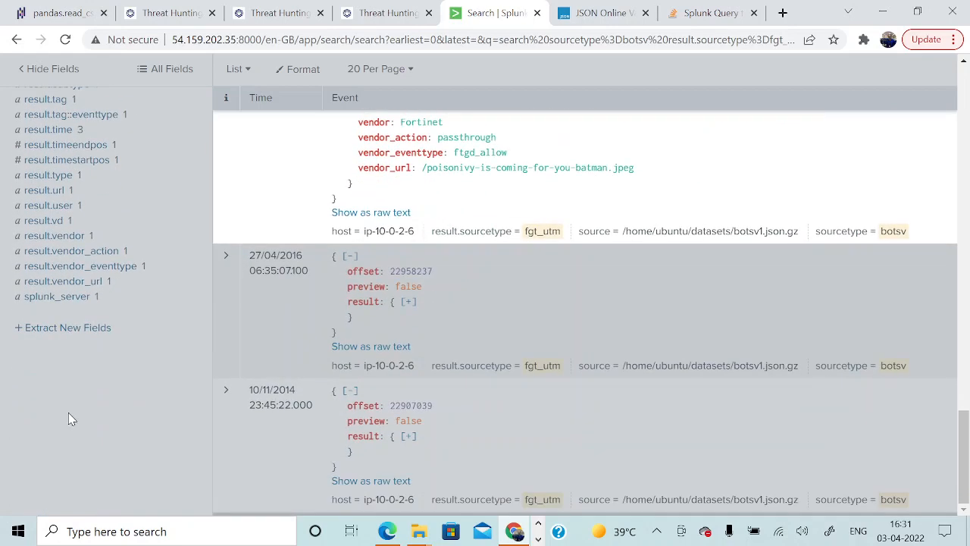
scroll(91, 361, up, 5)
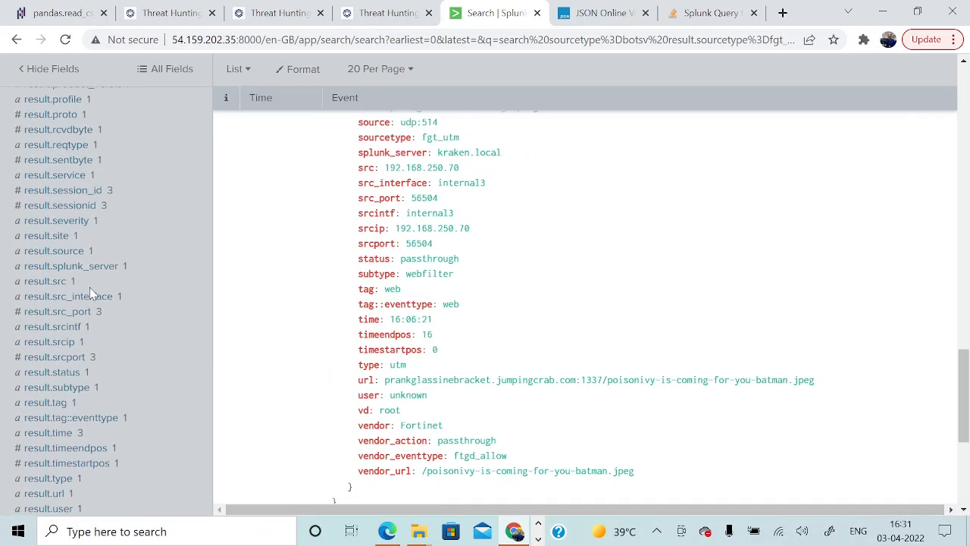
scroll(94, 305, up, 3)
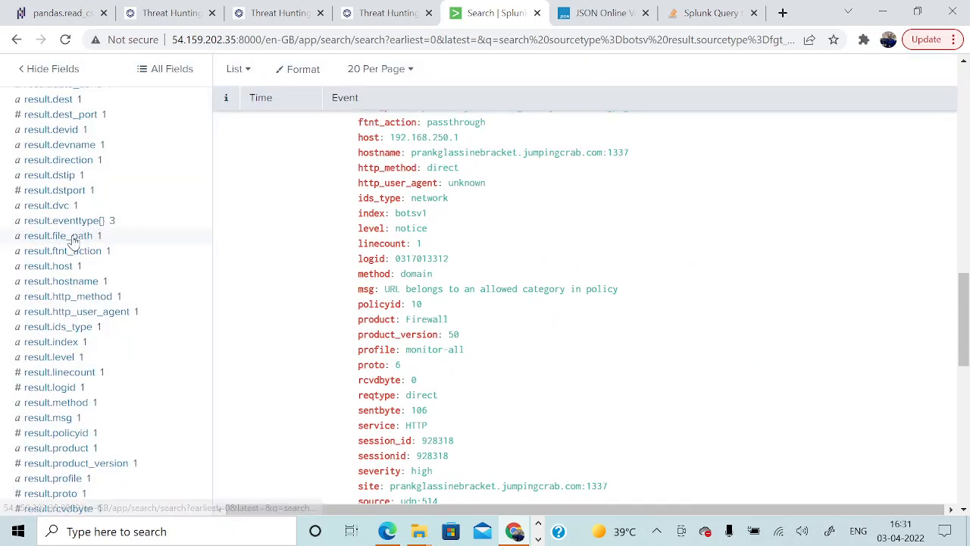
click(70, 237)
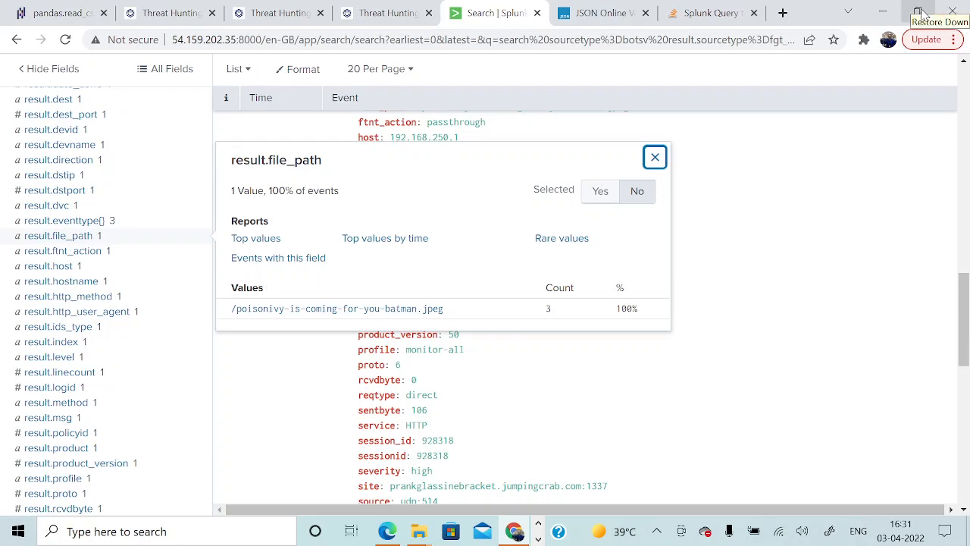
Switch to the presentation and advance from the firewall logs slide to the "Notice the difference" slide.
key(alt+Tab)
key(alt+Tab)
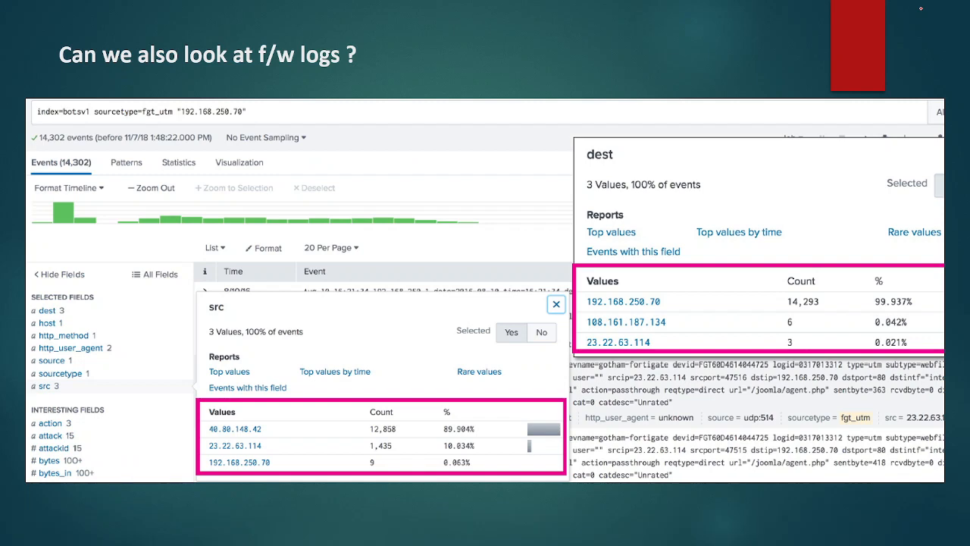
key(Right)
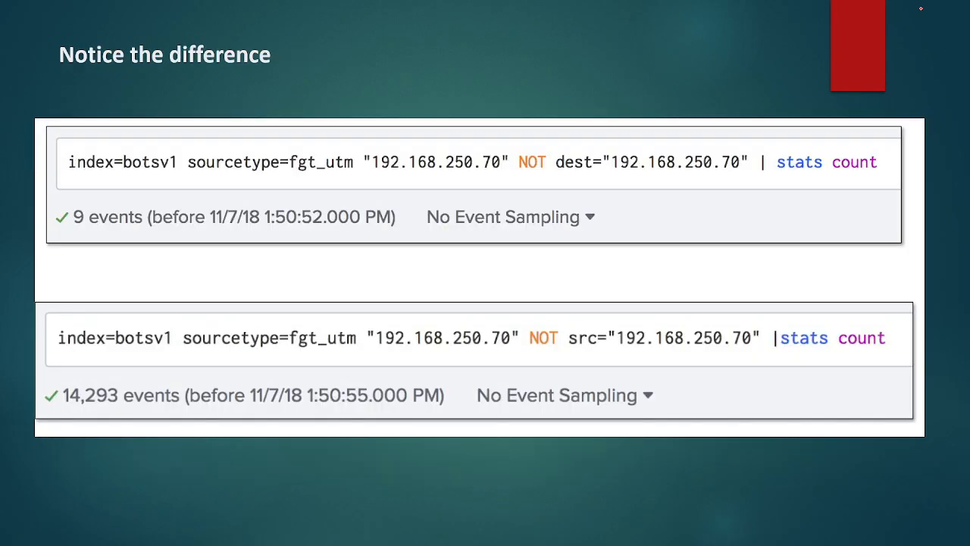